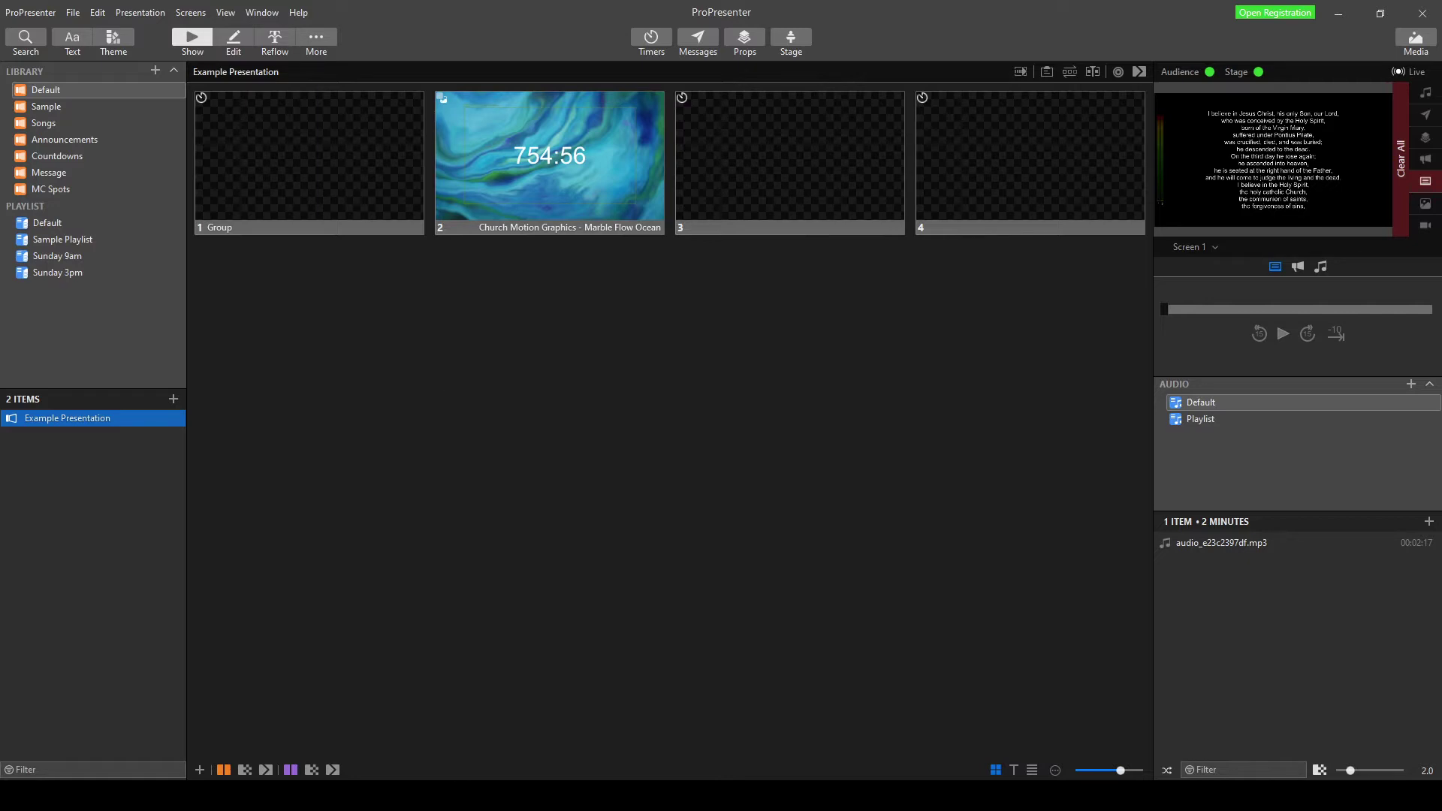
- Copy the selected Apostles' Creed text from the Church of England page in Edge, then return to ProPresenter
key("alt+Tab")
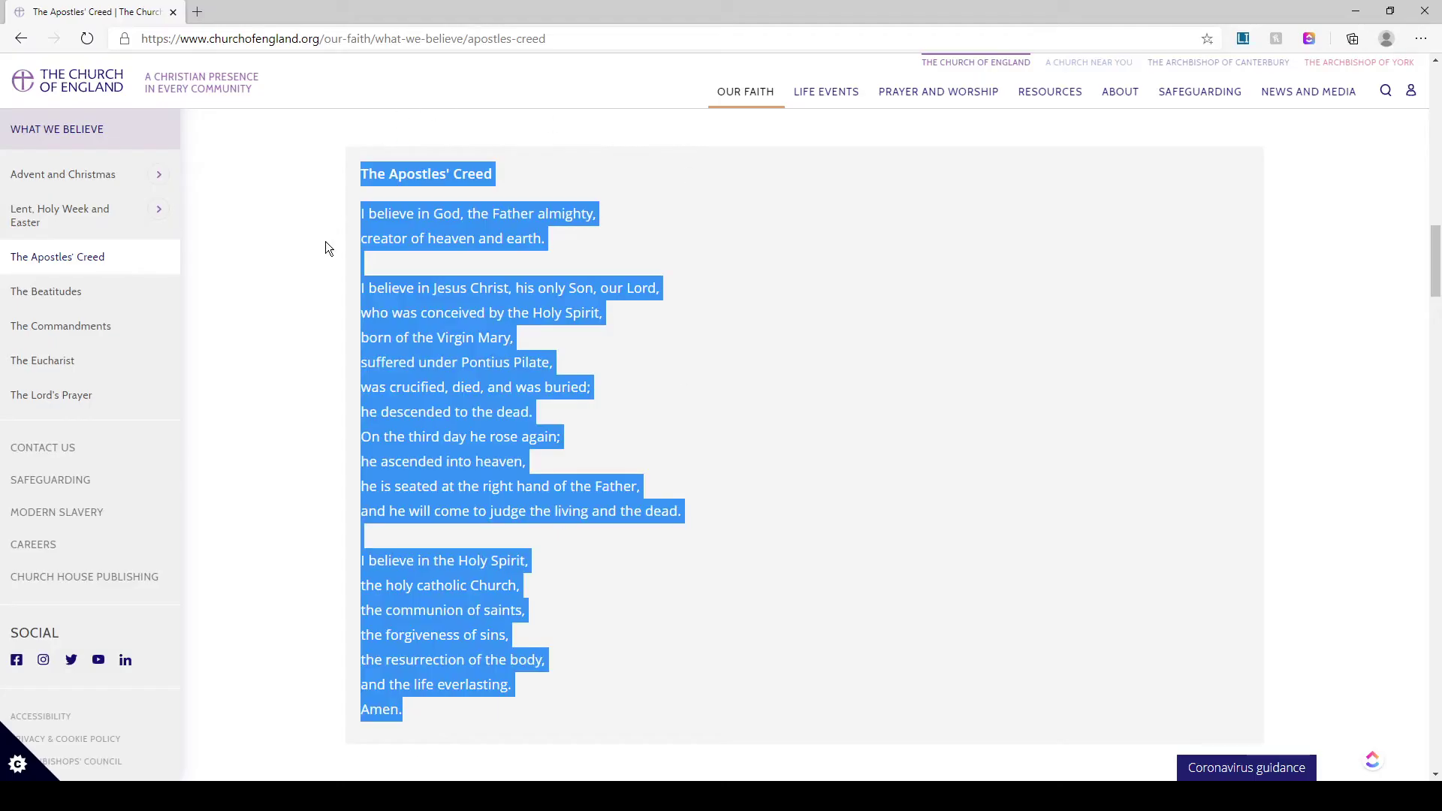
right_click(487, 342)
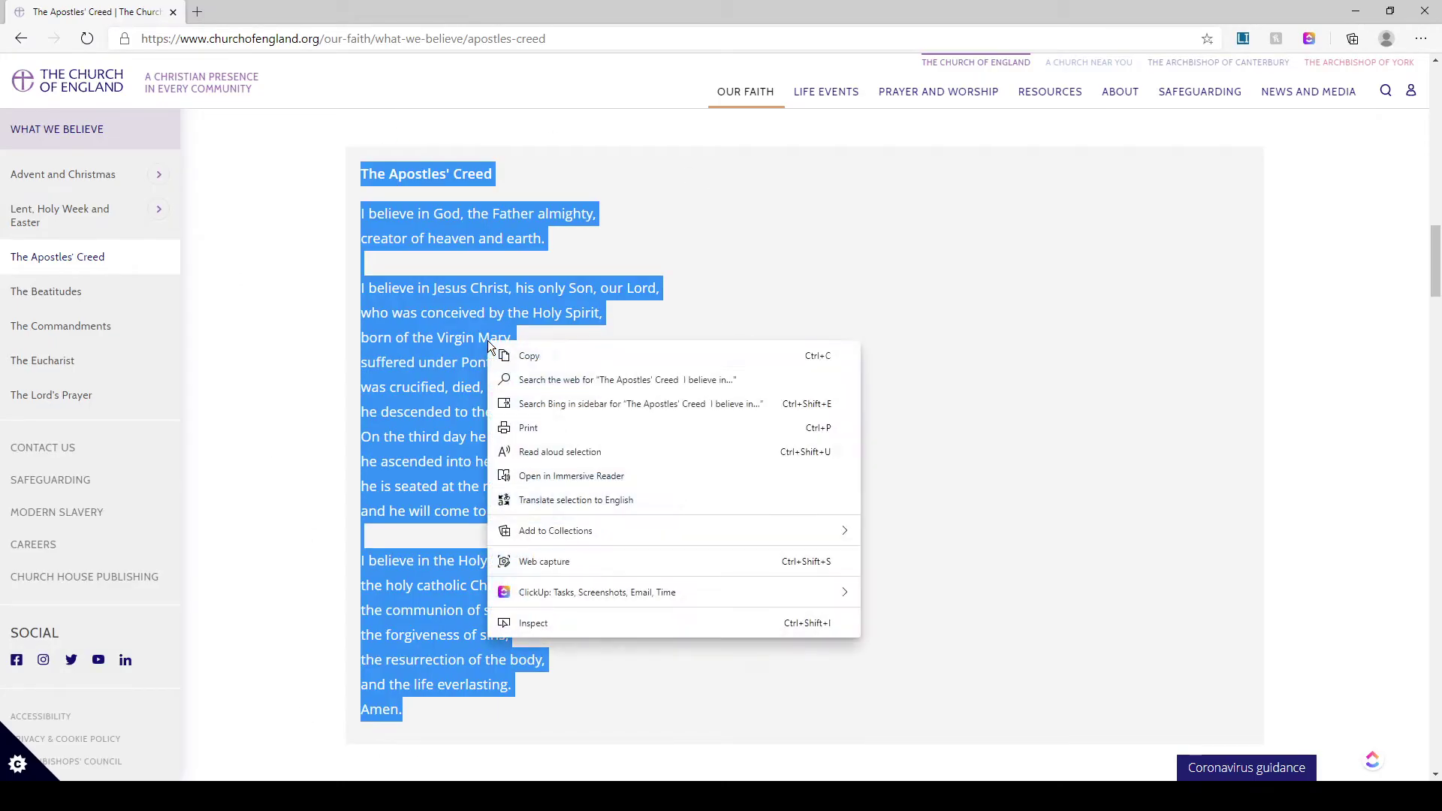
left_click(538, 362)
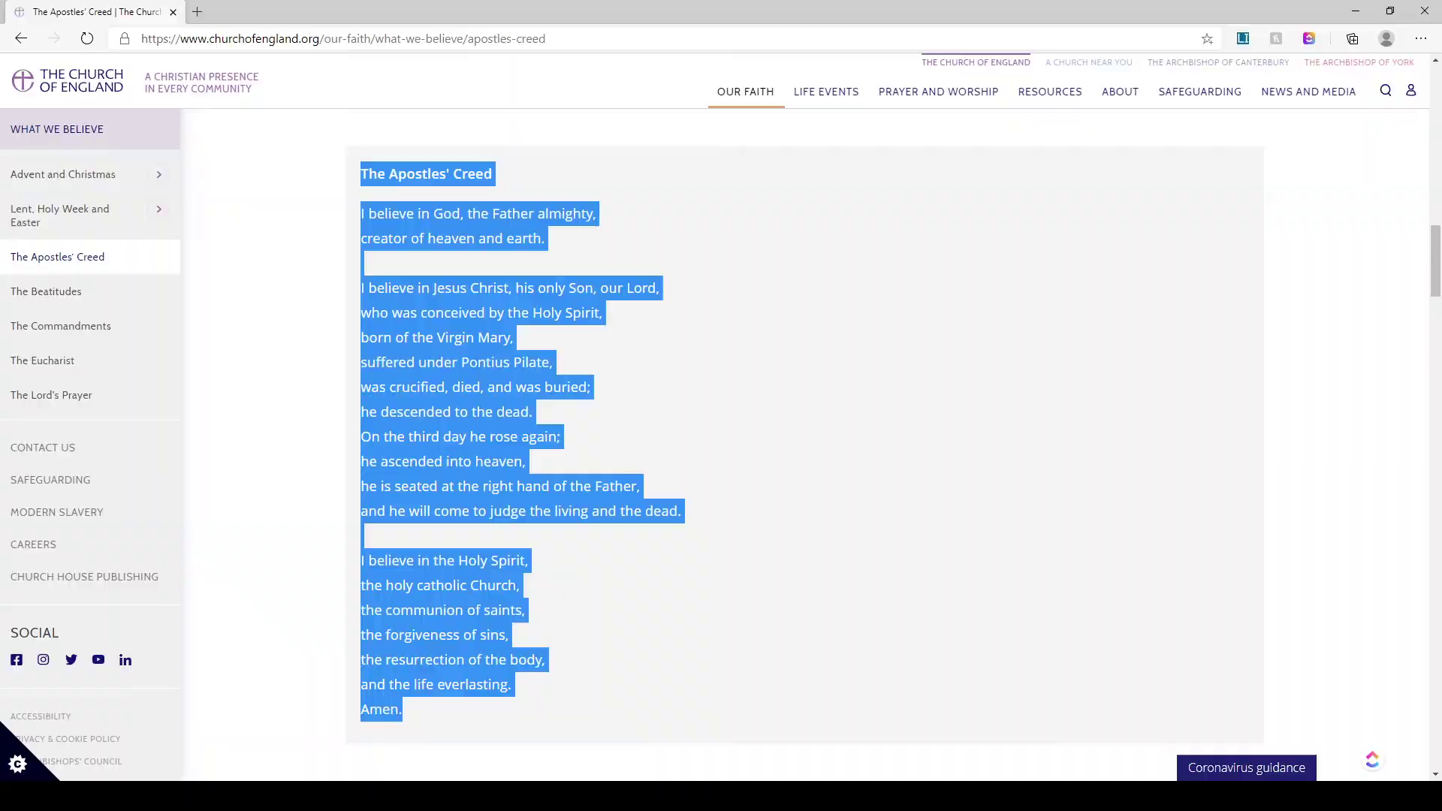
key("alt+Tab")
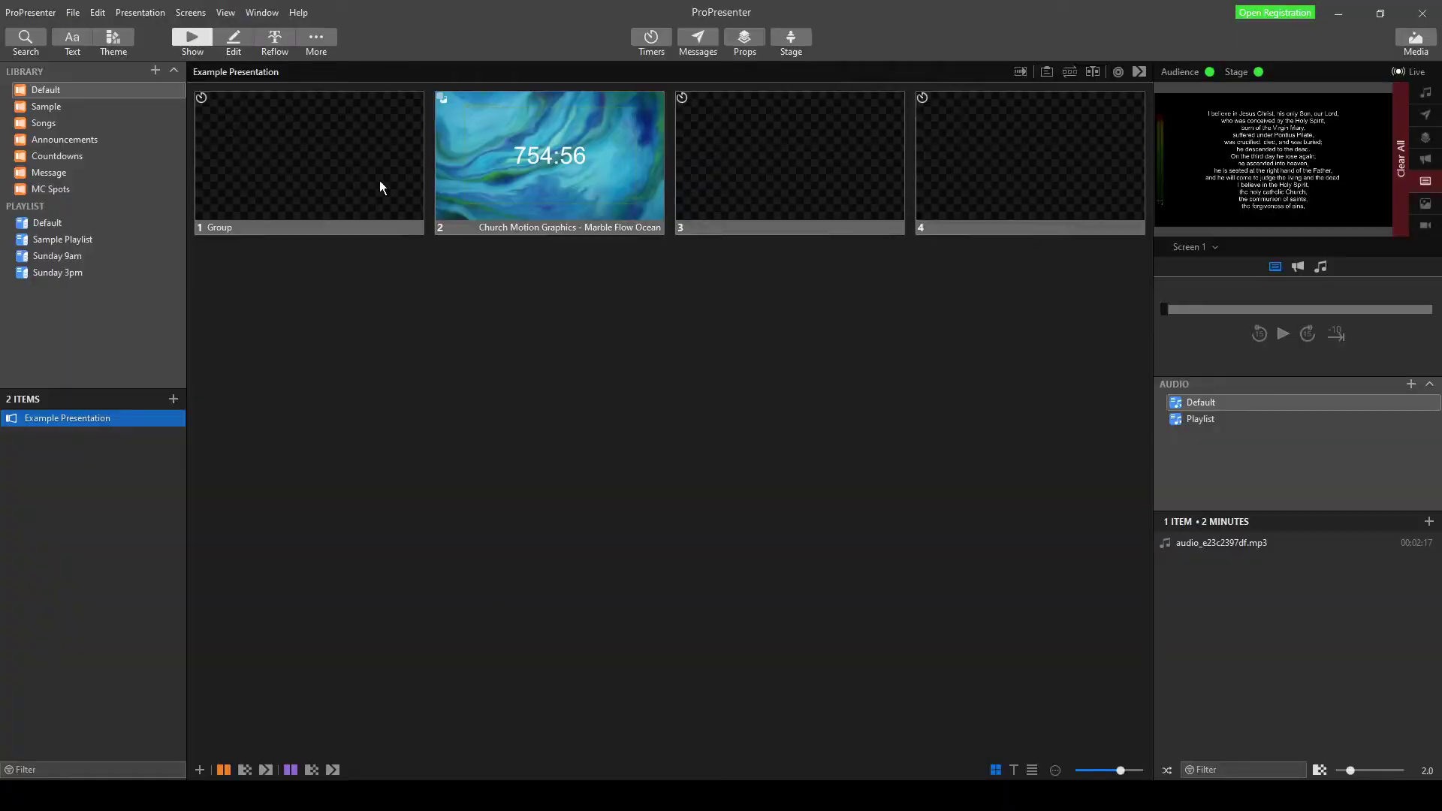
- Import the clipboard text as slides into the Default library as the presentation The Apostles' Creed
left_click(74, 12)
mouse_move(113, 78)
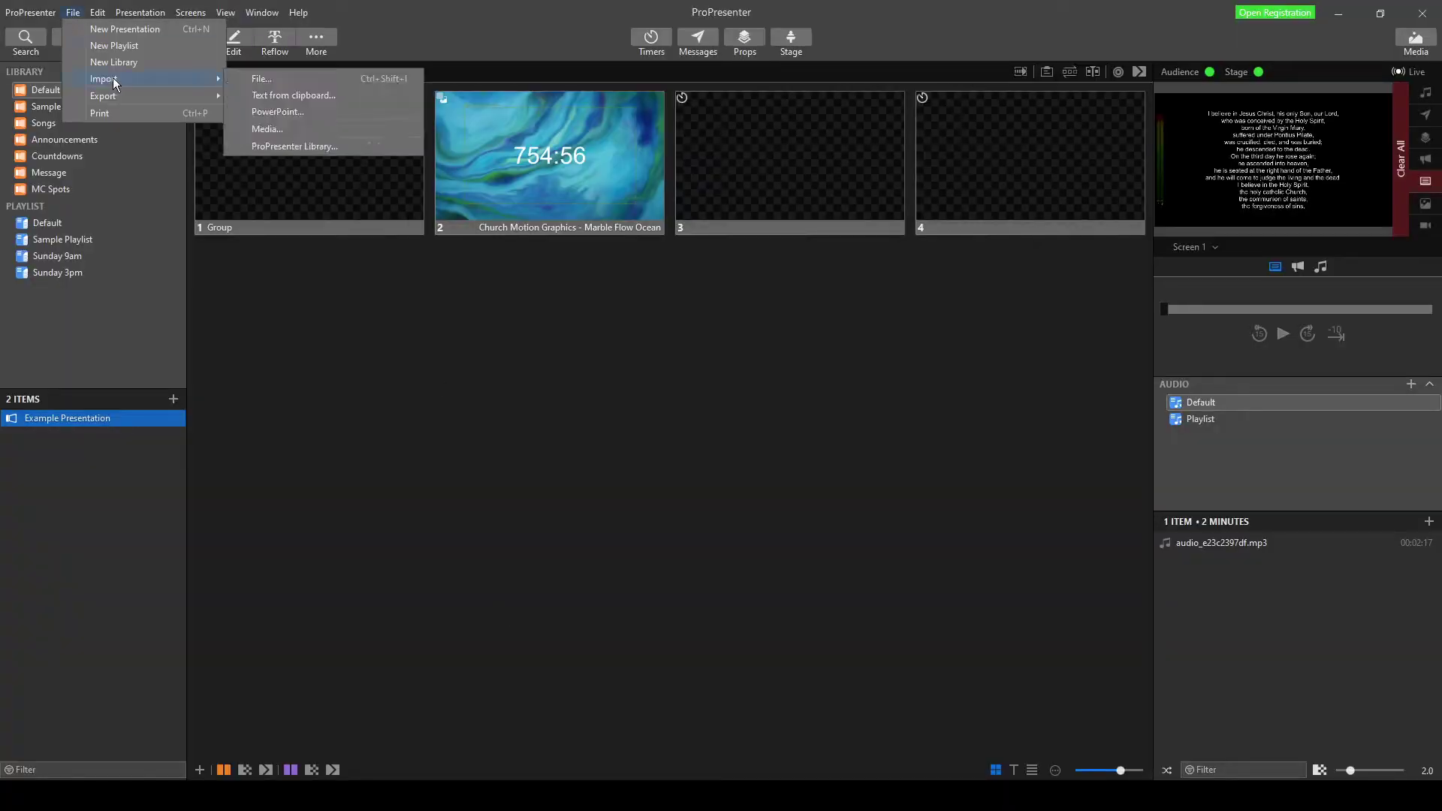
left_click(282, 102)
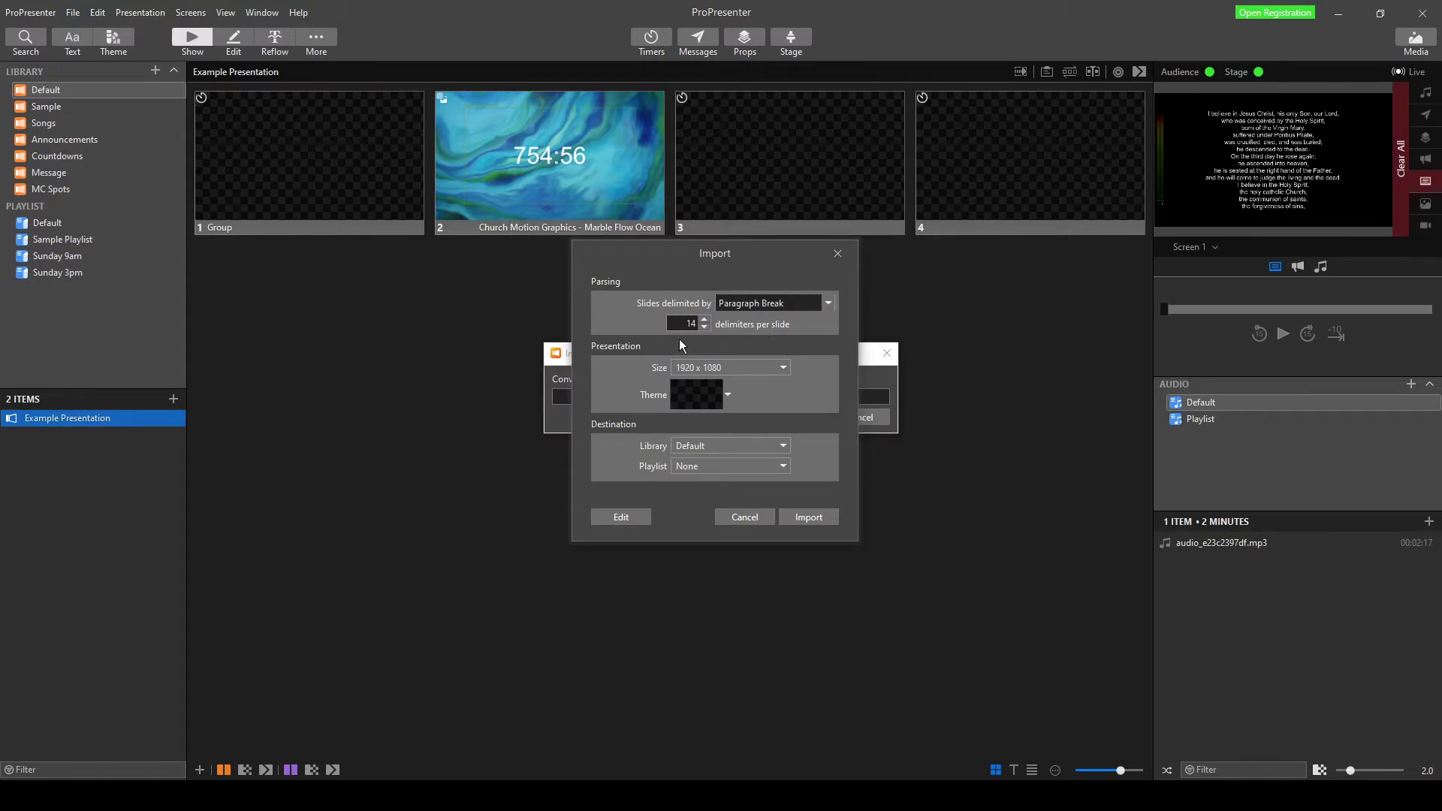
left_click(704, 320)
left_click(703, 328)
left_click(705, 320)
left_click(704, 320)
left_click(693, 444)
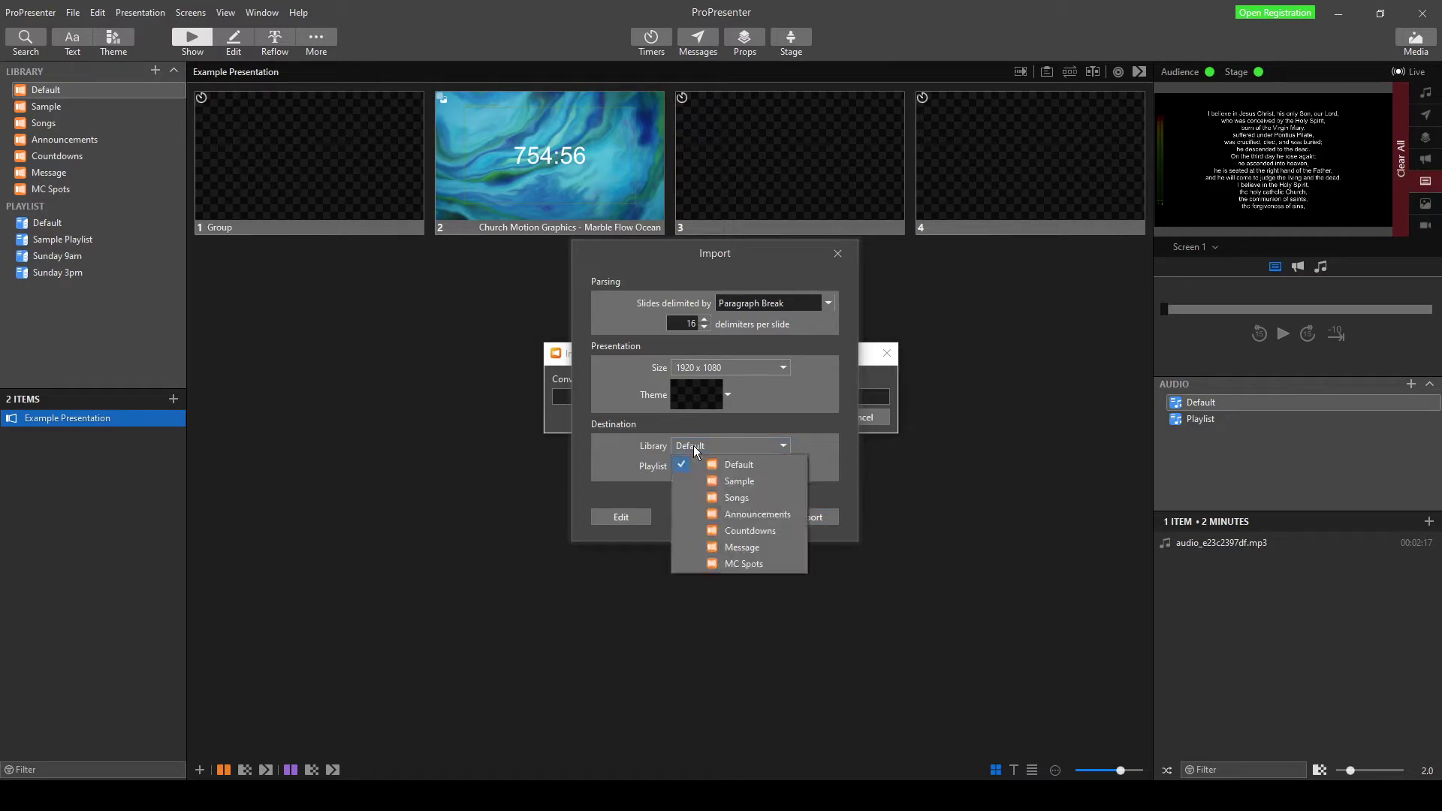
left_click(683, 465)
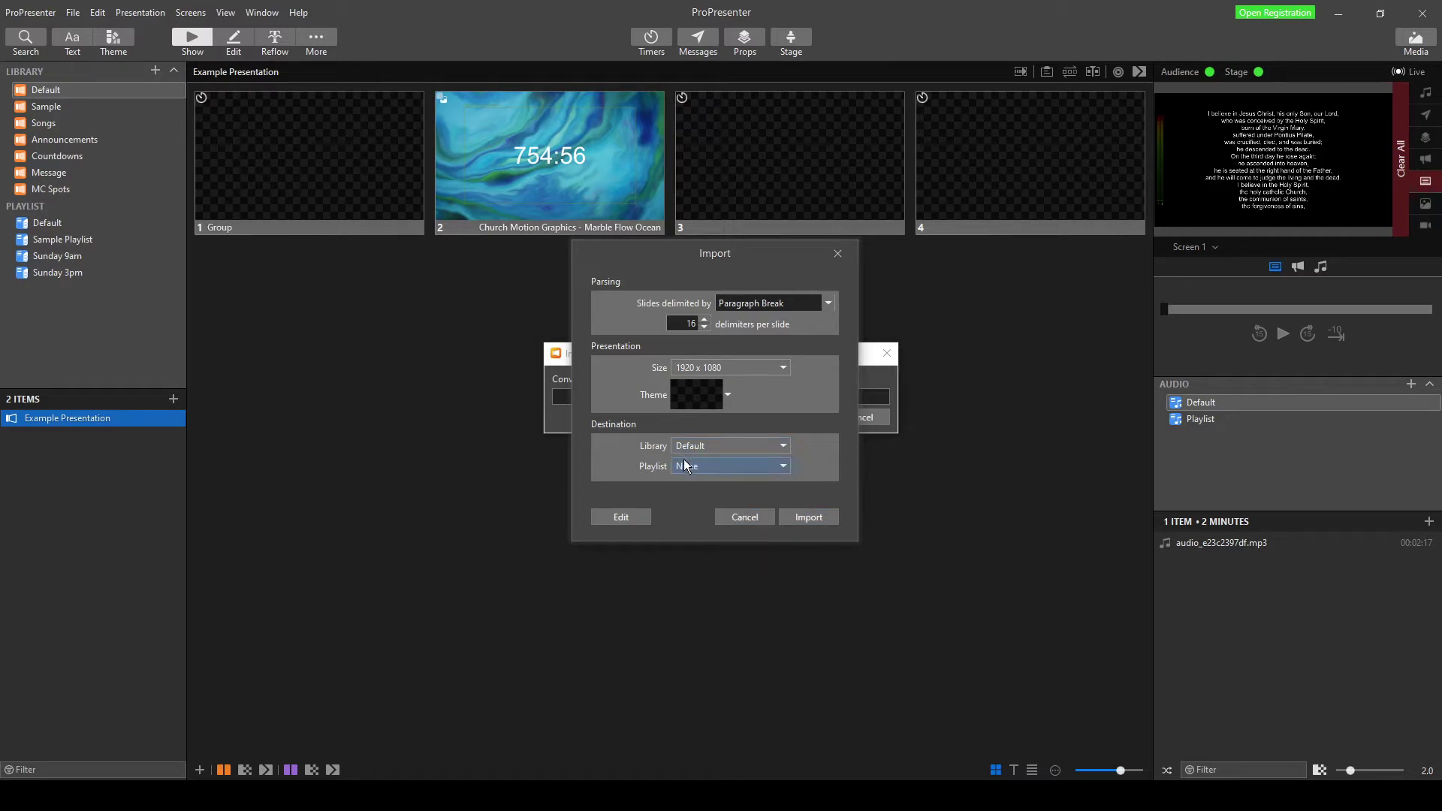
left_click(796, 521)
- Open The Apostles' Creed slide in the editor and stretch its text box taller
left_click(326, 164)
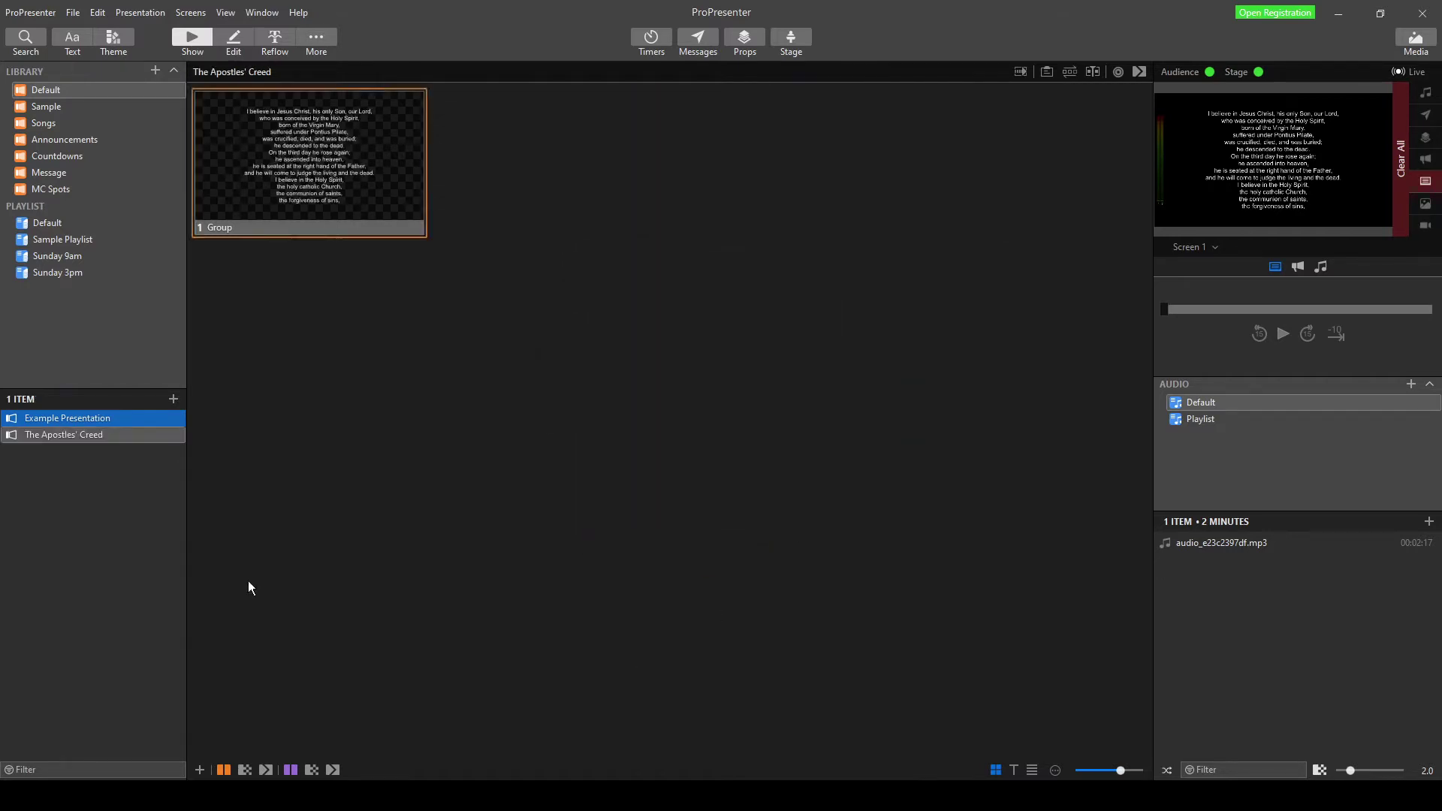
left_click(120, 430)
left_click(110, 423)
left_click(111, 430)
left_click(323, 131)
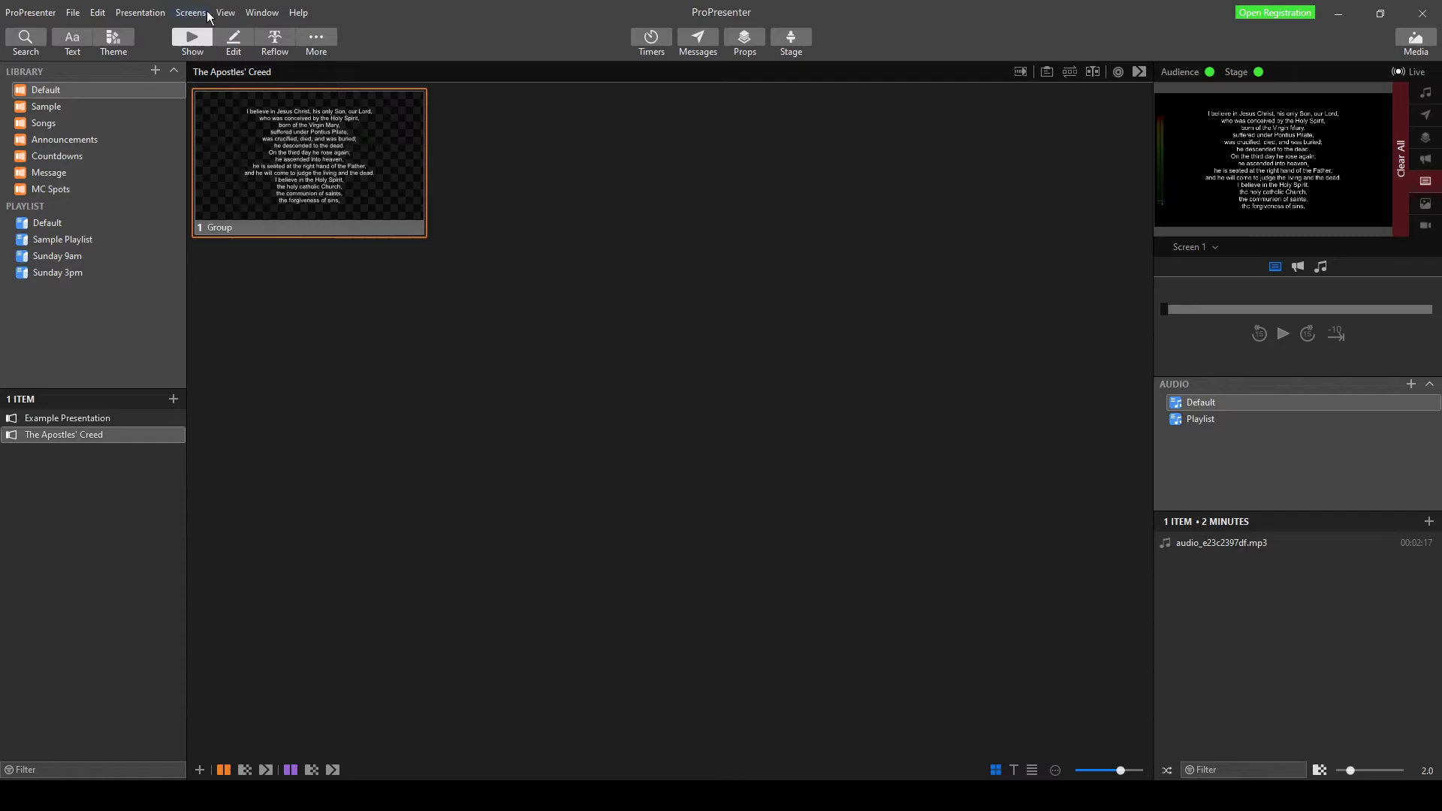
left_click(233, 42)
left_click(671, 492)
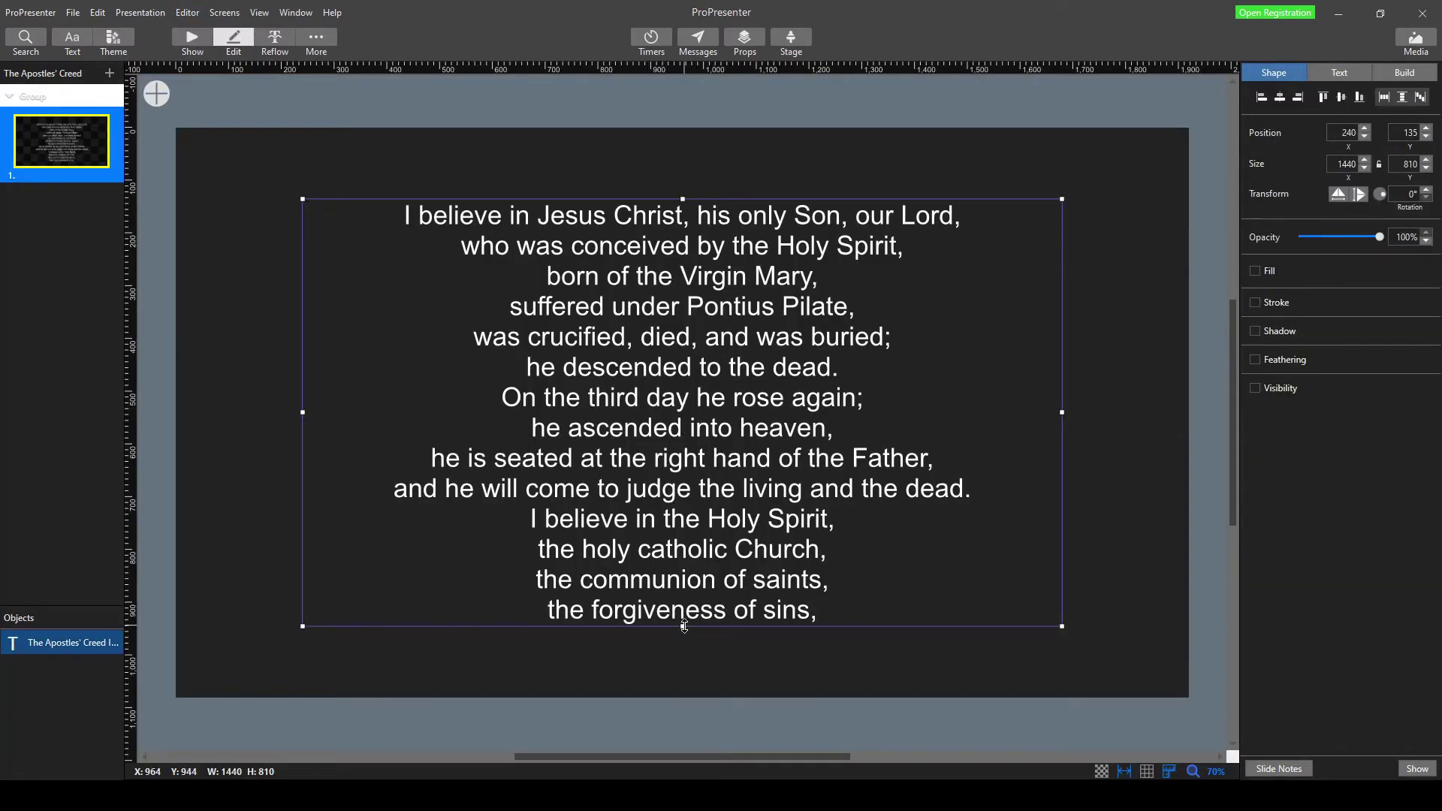
mouse_move(684, 625)
left_mouse_down()
mouse_move(681, 751)
mouse_move(686, 383)
mouse_move(707, 636)
left_mouse_up()
- Set text scaling to 'Scale text up or down to fit container', then shrink and reposition the box to 1316 × 921
double_click(851, 621)
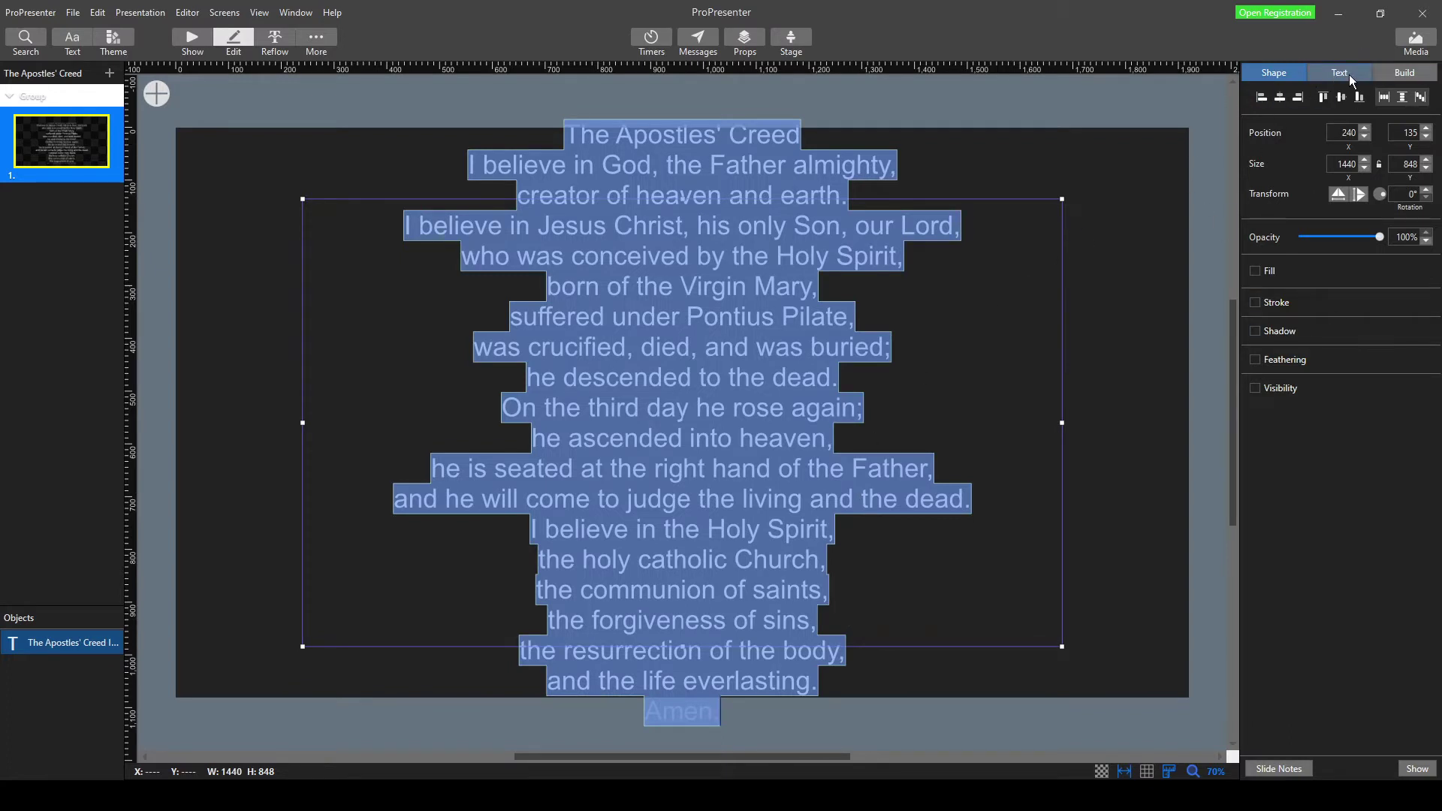
left_click(1349, 76)
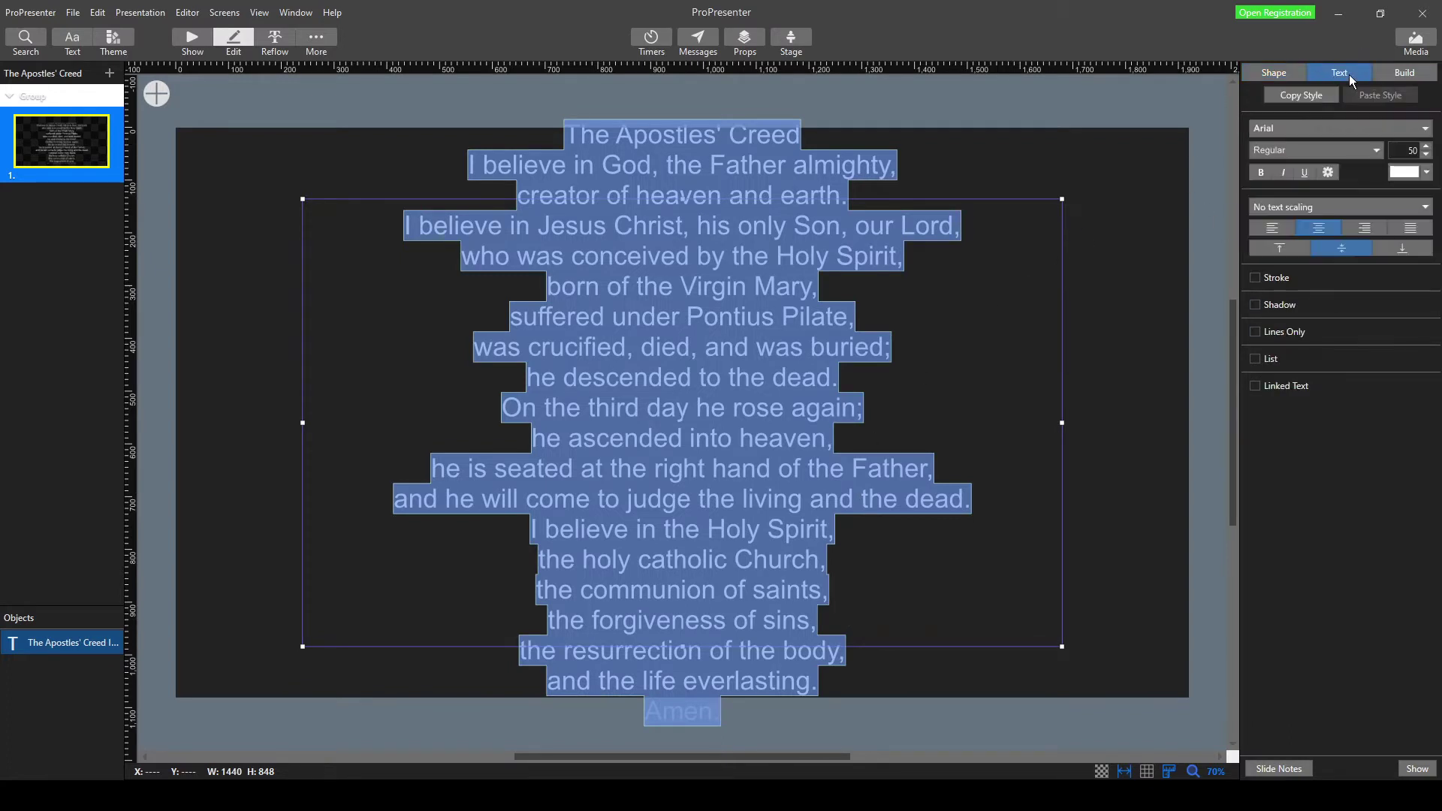
left_click(1281, 210)
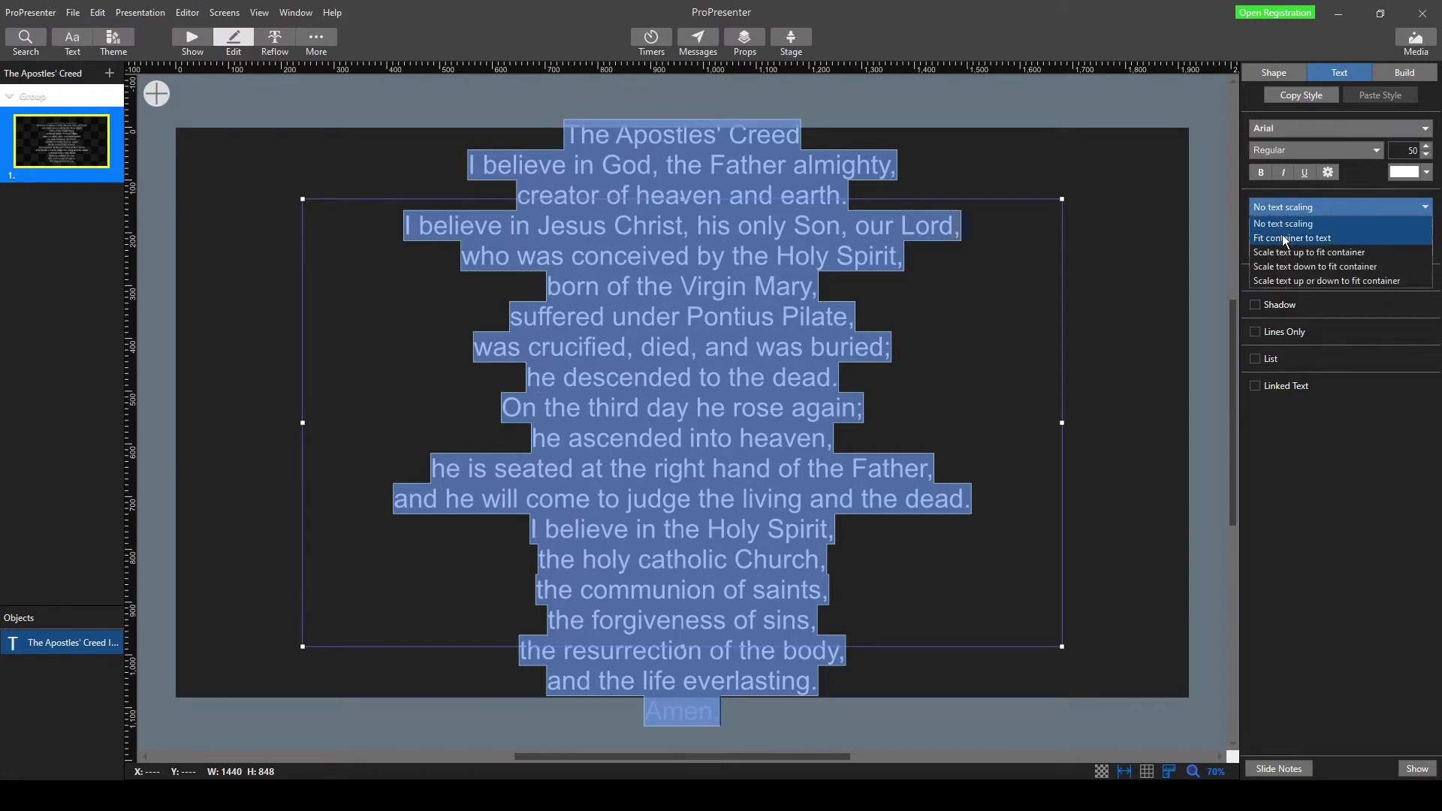
left_click(1282, 237)
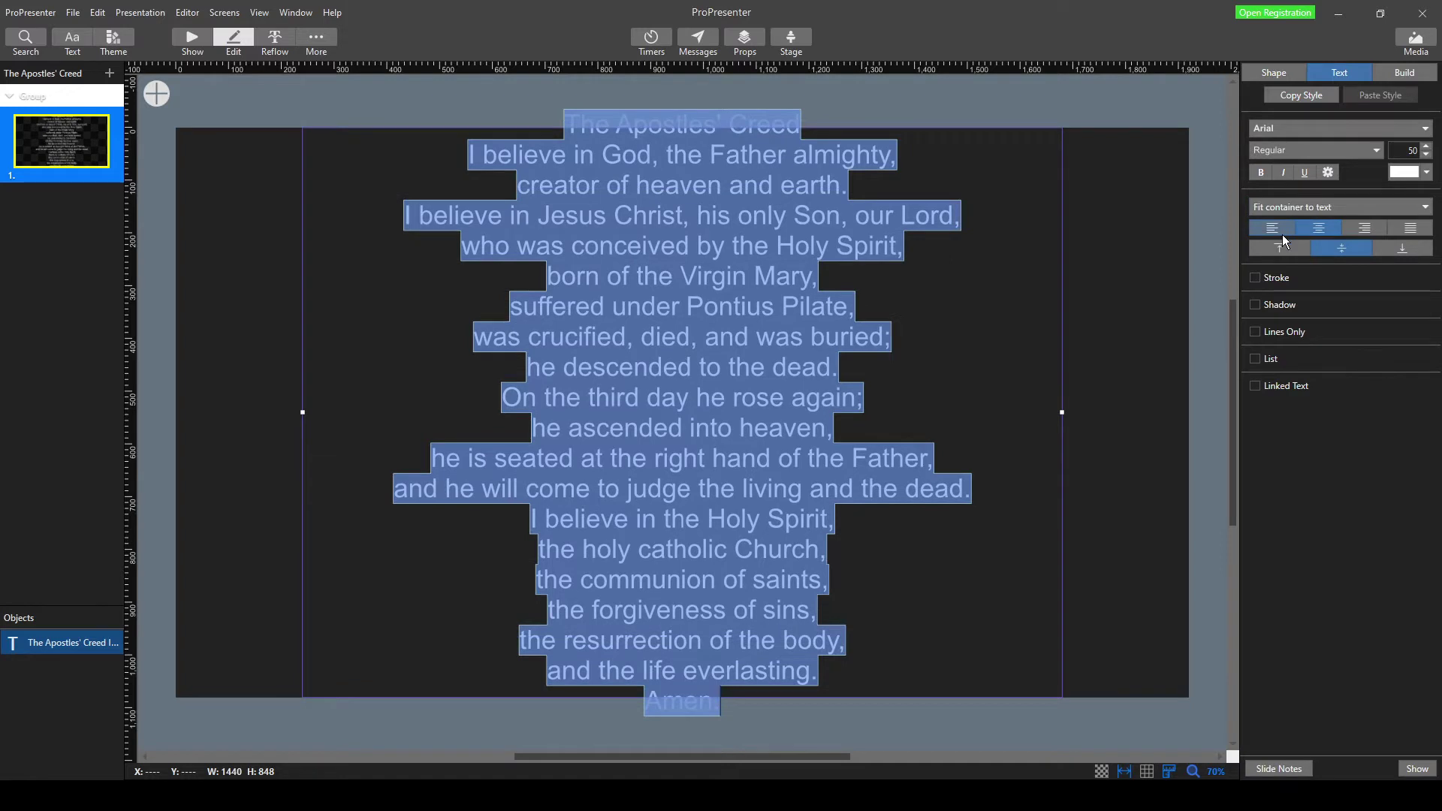
left_click(1308, 201)
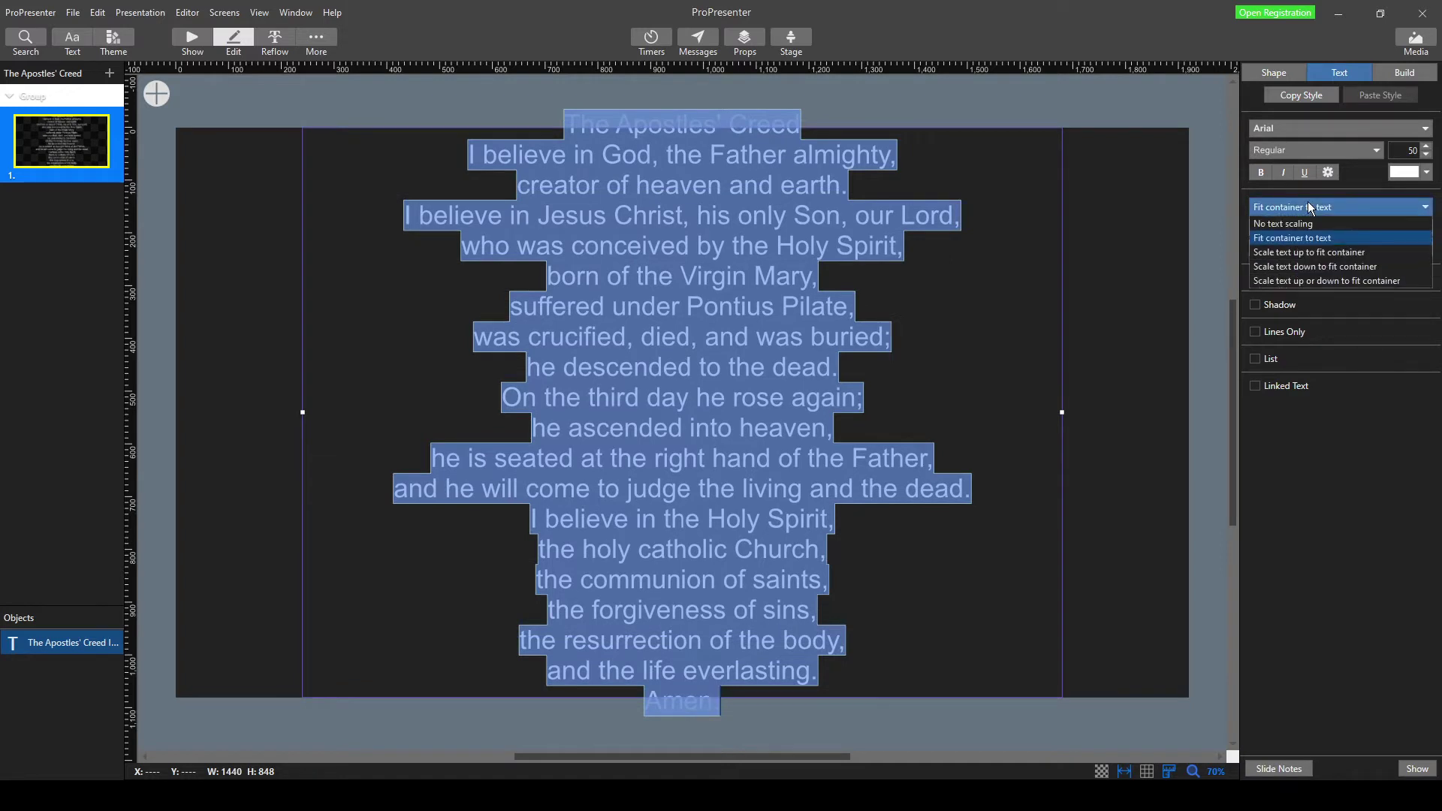
left_click(1278, 282)
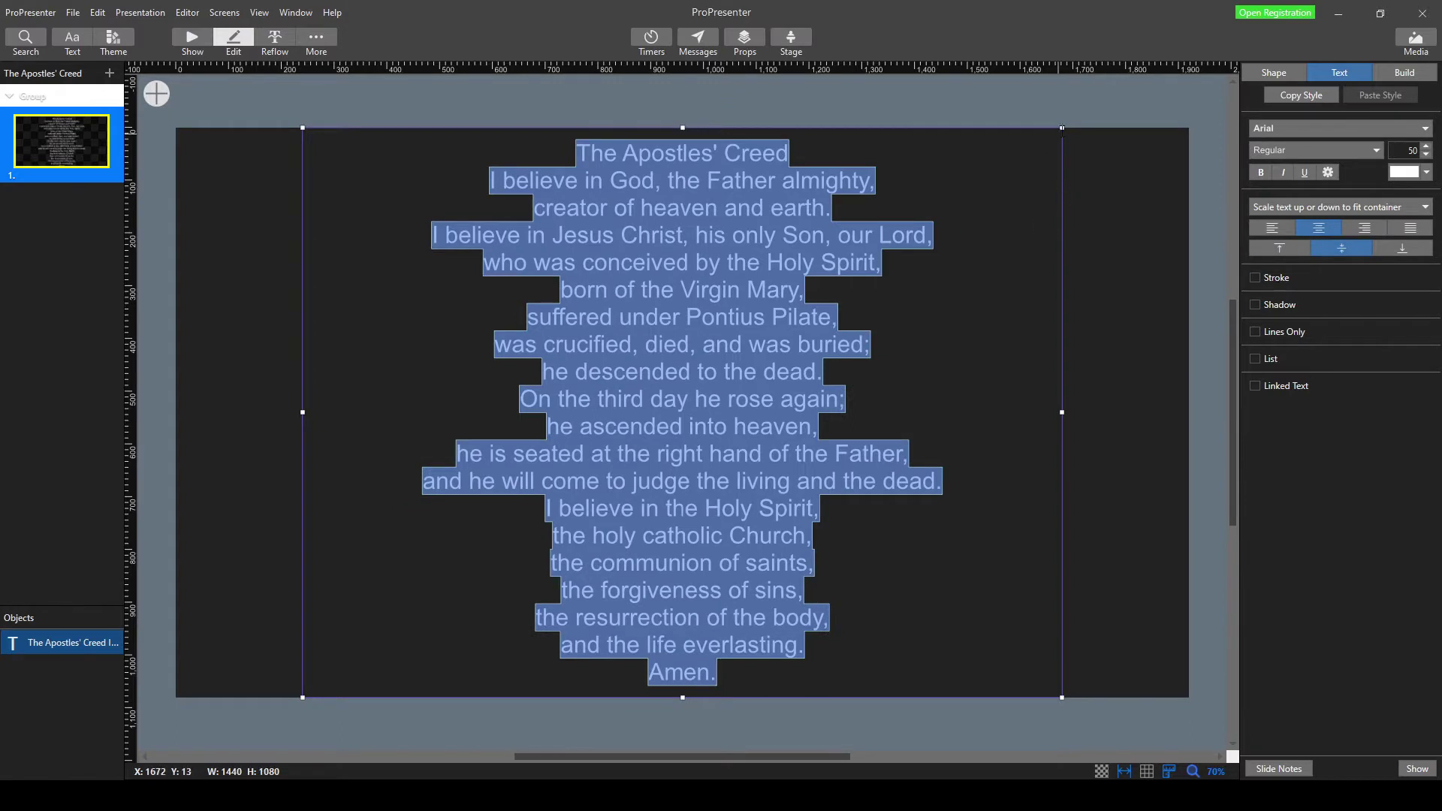
left_click_drag(1062, 128, 995, 211)
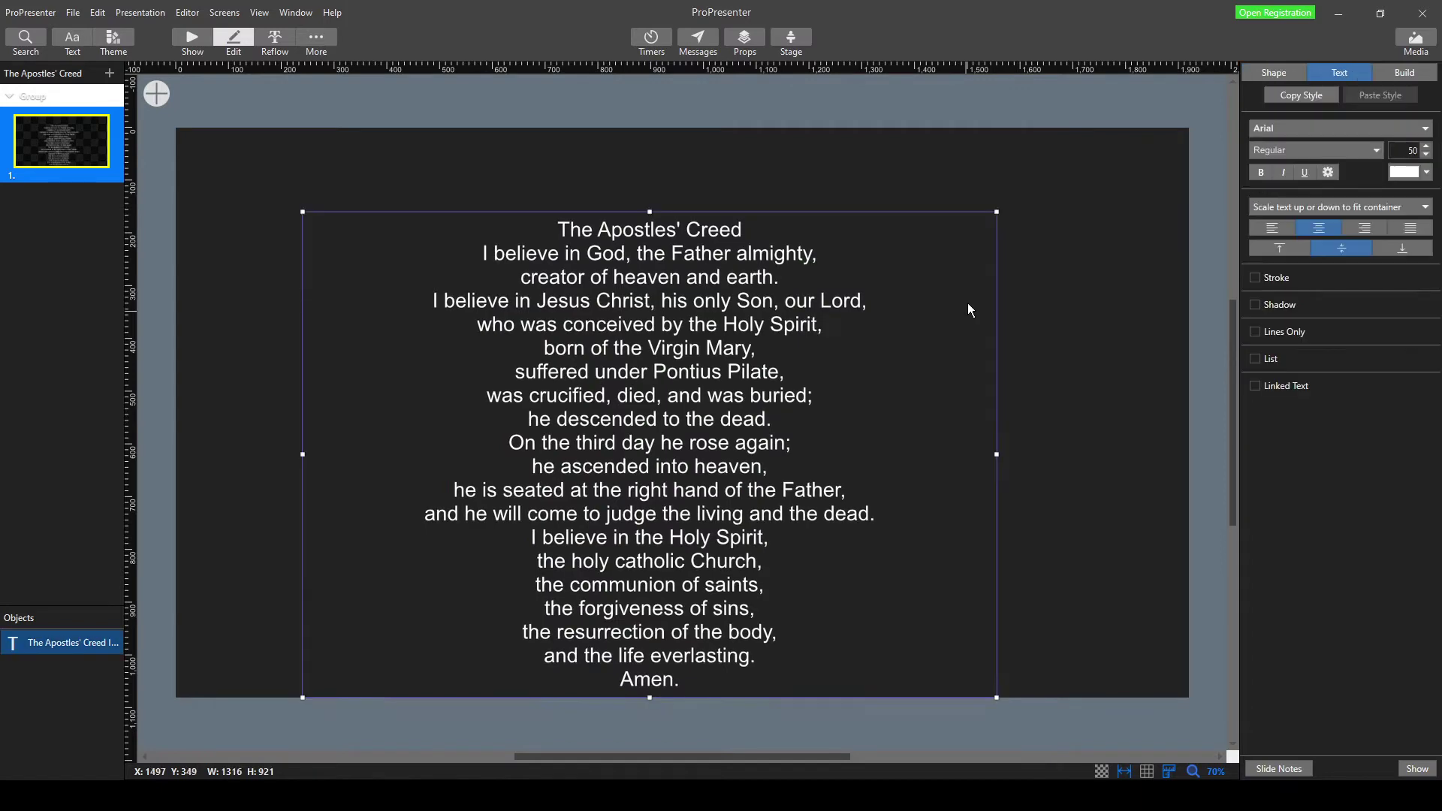
left_click_drag(967, 303, 1002, 269)
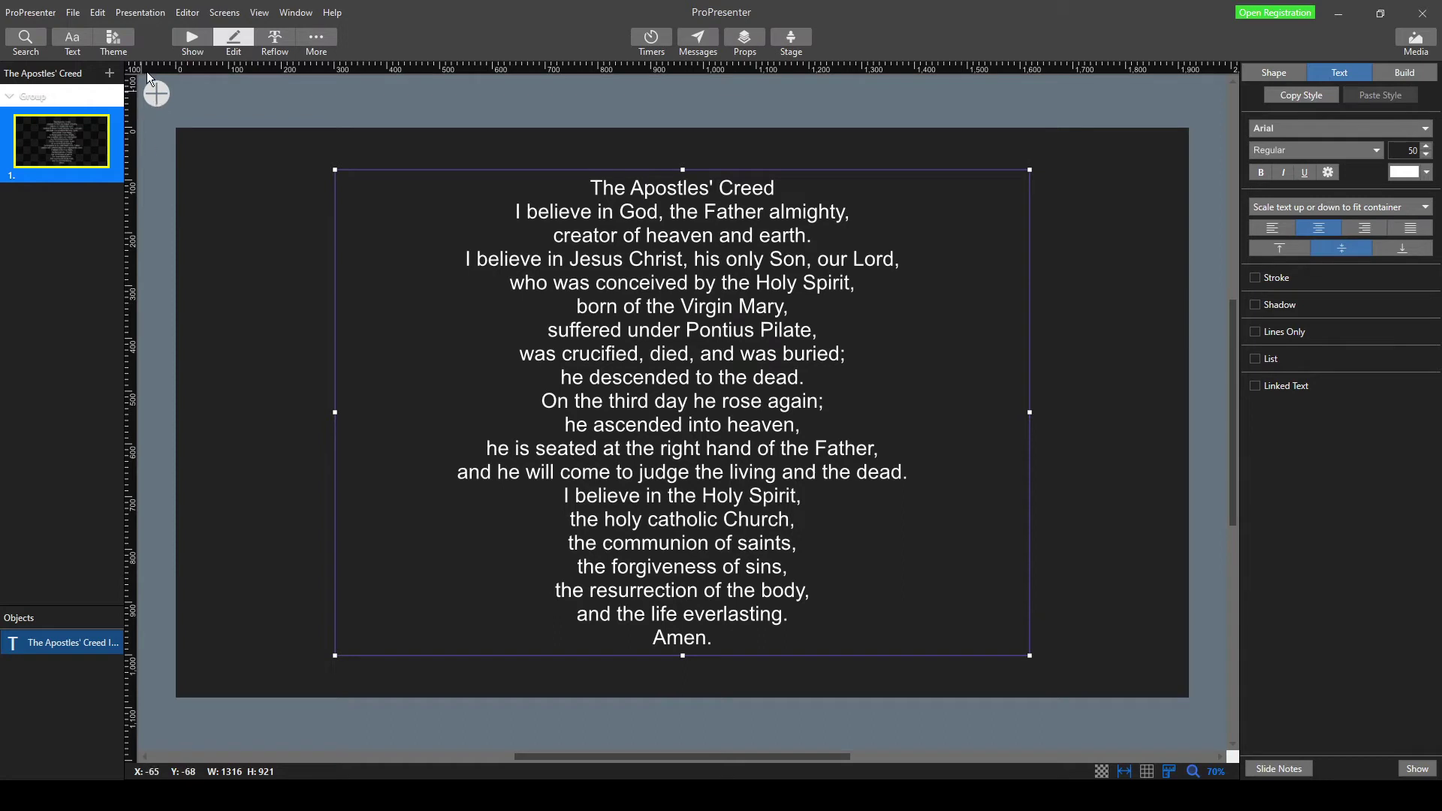
- Add a second slide, paste the creed over its placeholder, and scale the text to fit the container
left_click(112, 74)
left_click(139, 91)
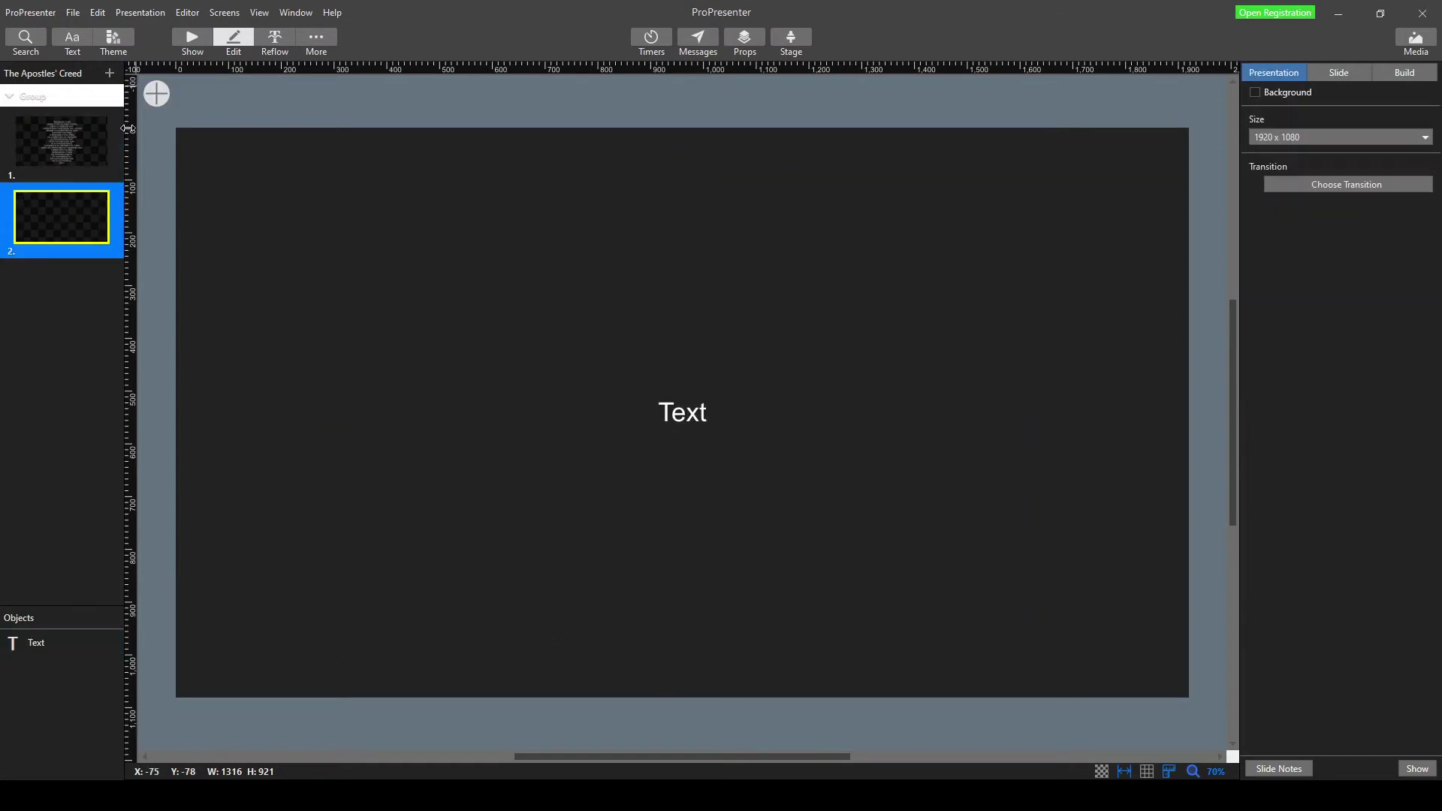
left_click(692, 384)
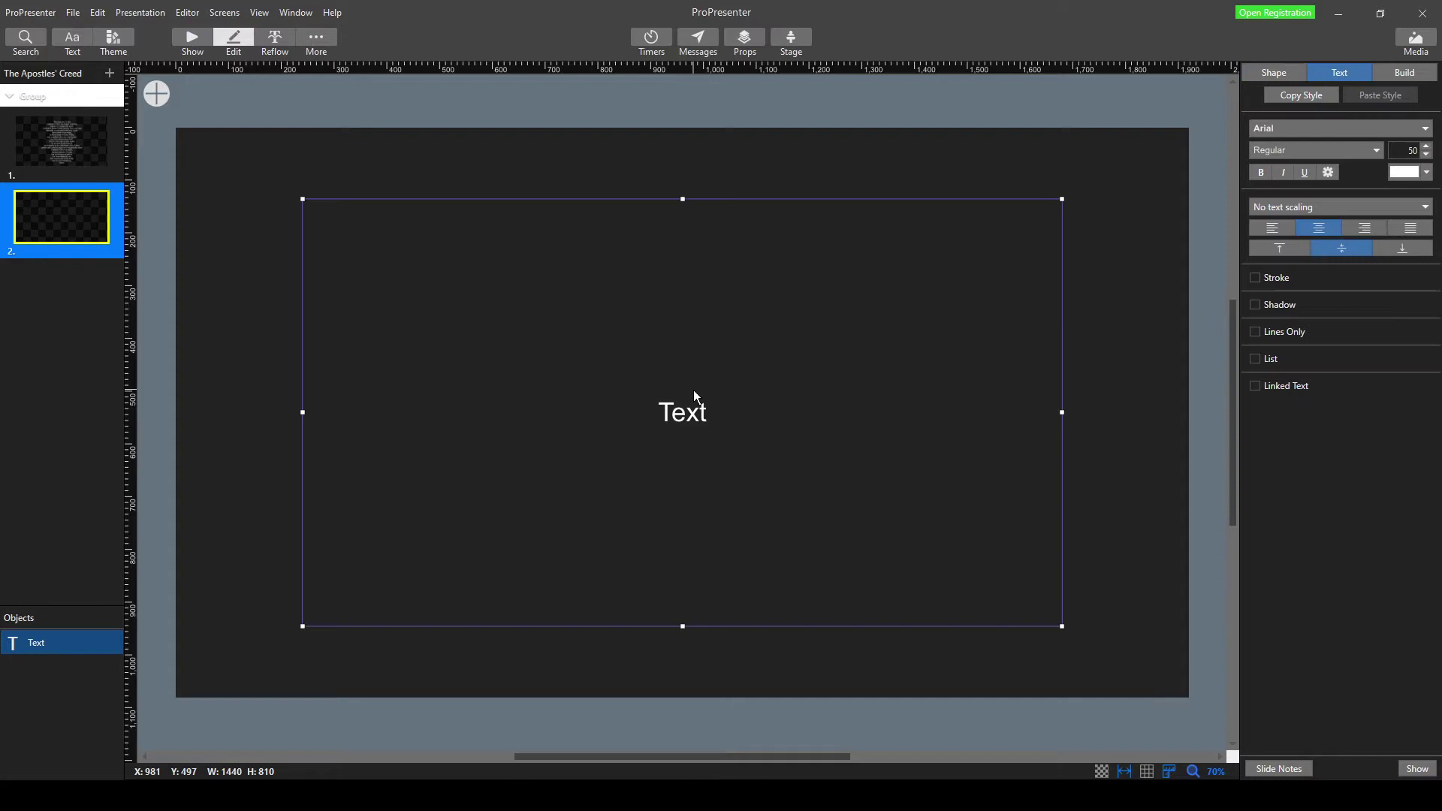
double_click(692, 390)
key("BackSpace")
type("The Apostles' Creed  I believe in God, the Father almighty, creator of heaven and earth.  I believe in Jesus Christ, his only Son, our Lord, who was conceived by the Holy Spirit, born of the Virgin Mary, suffered under Pontius Pilate, was crucified, died, and was buried; he descended to the dead. On the third day he rose again; he ascended into heaven, he is seated at the right hand of the Father, and he will come to judge the living and the dead.  I believe in the Holy Spirit, the holy catholic Church, the communion of saints, the forgiveness of sins, the resurrection of the body, and the life everlasting. Amen.")
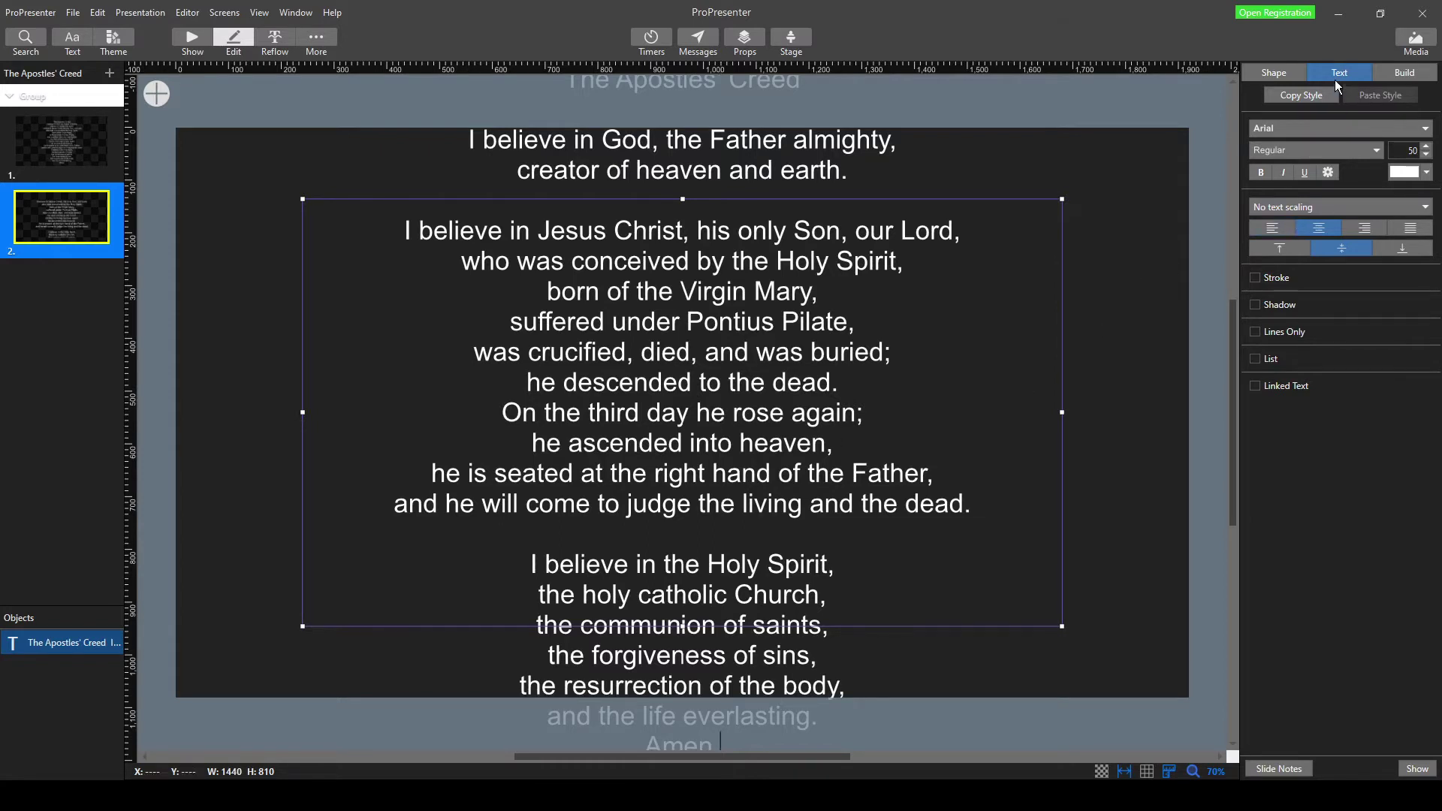
left_click(1305, 205)
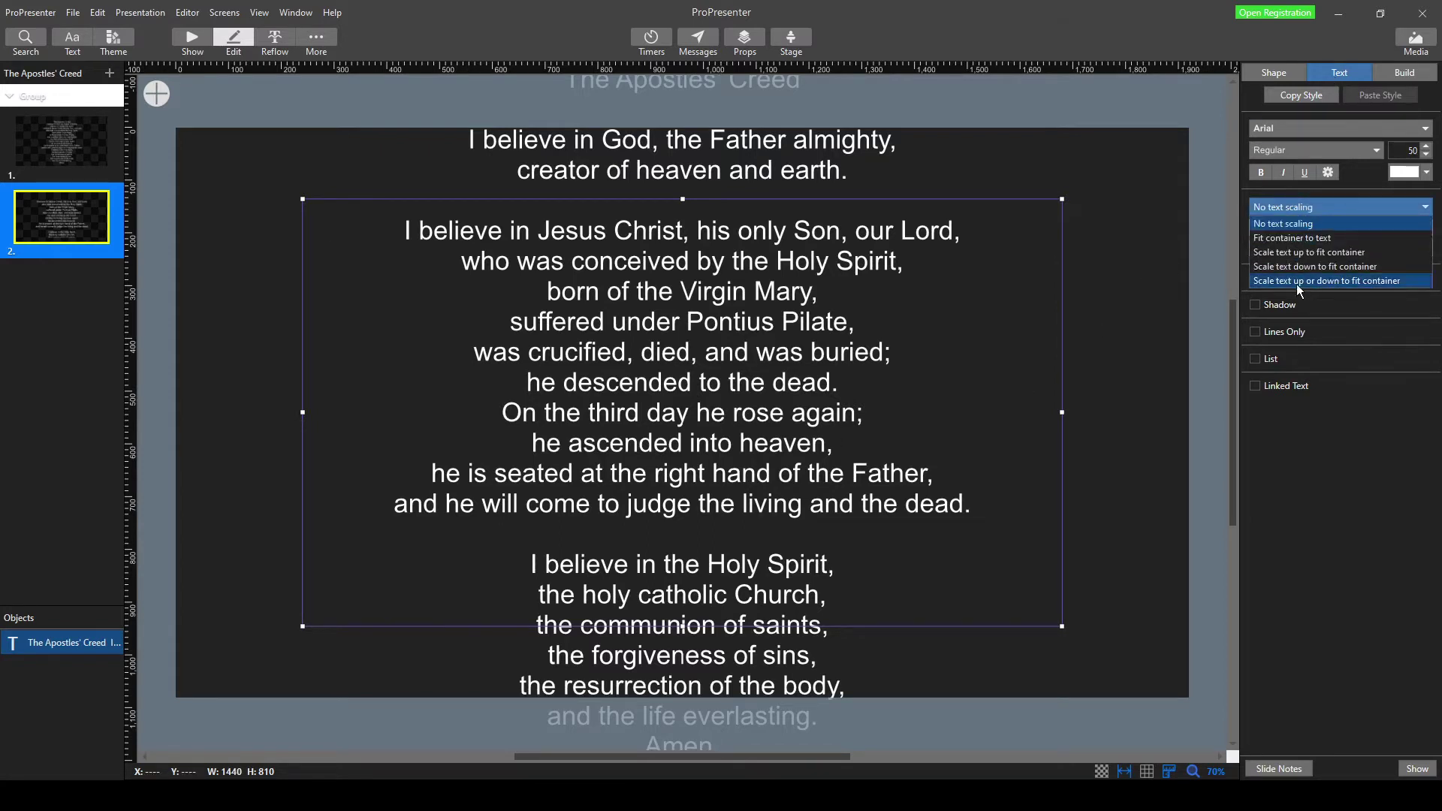
left_click(1296, 282)
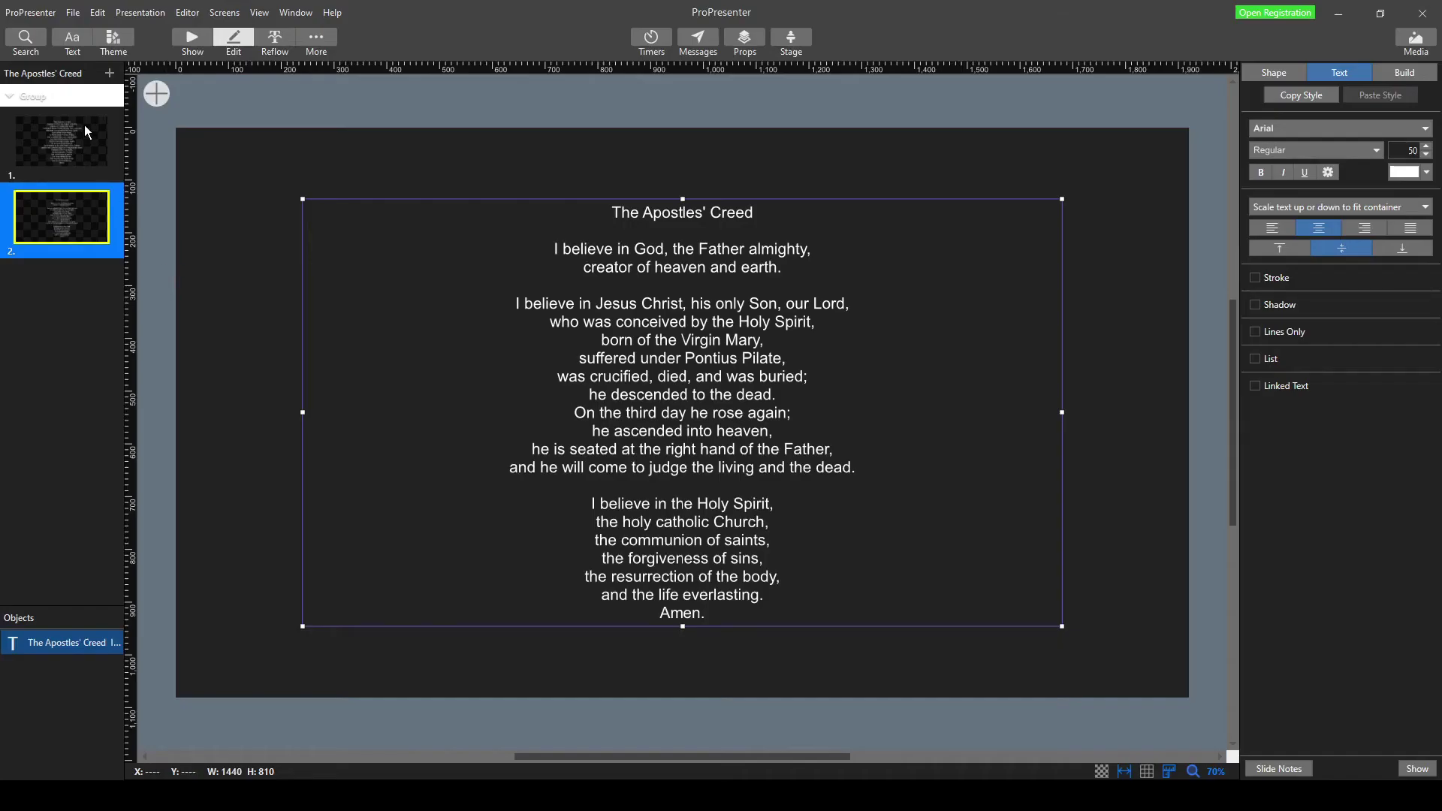
left_click(85, 129)
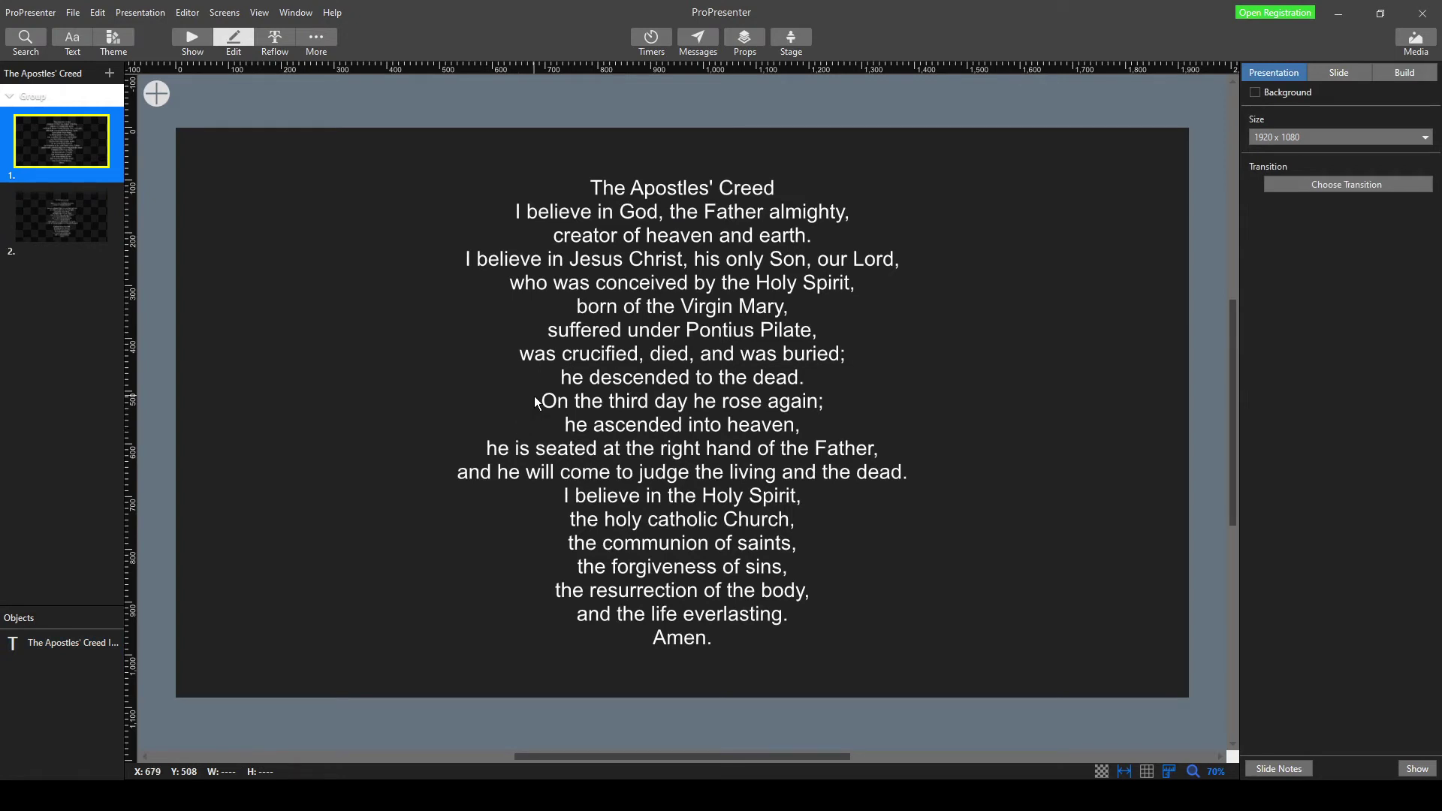
- In the Reflow editor, split off the title and break before 'I believe in Jesus Christ' and 'the Holy Spirit'
left_click(654, 467)
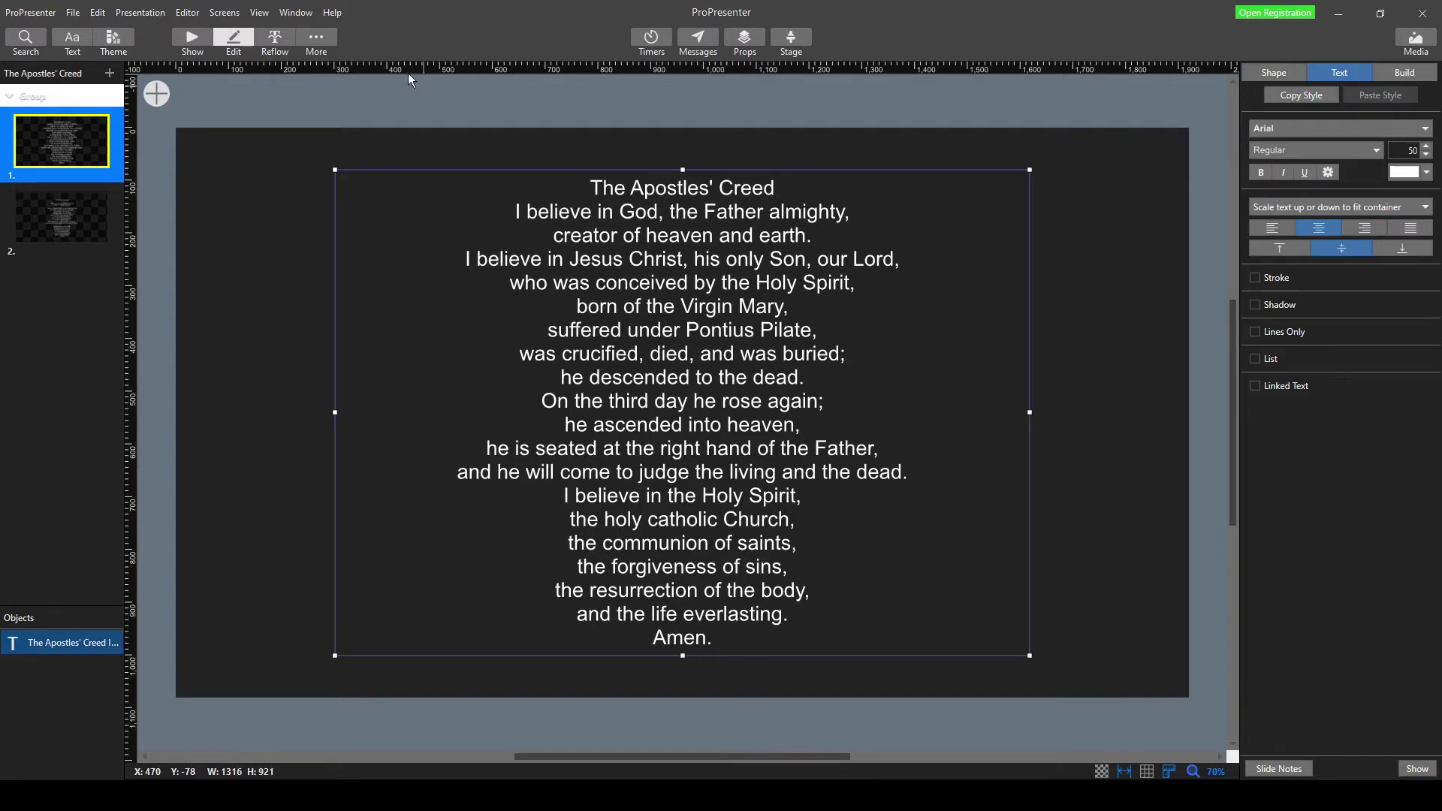
left_click(272, 42)
left_click(406, 264)
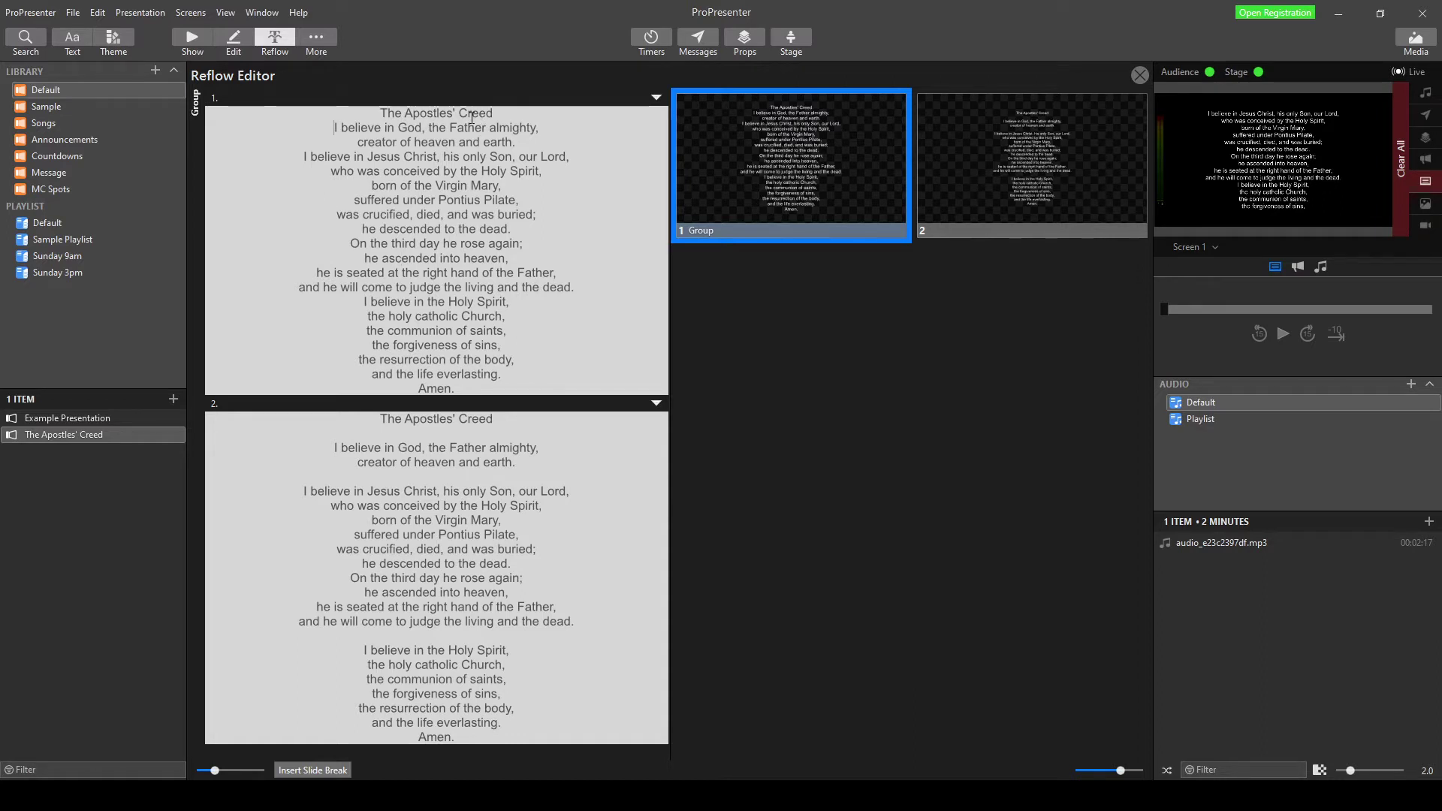
left_click(290, 772)
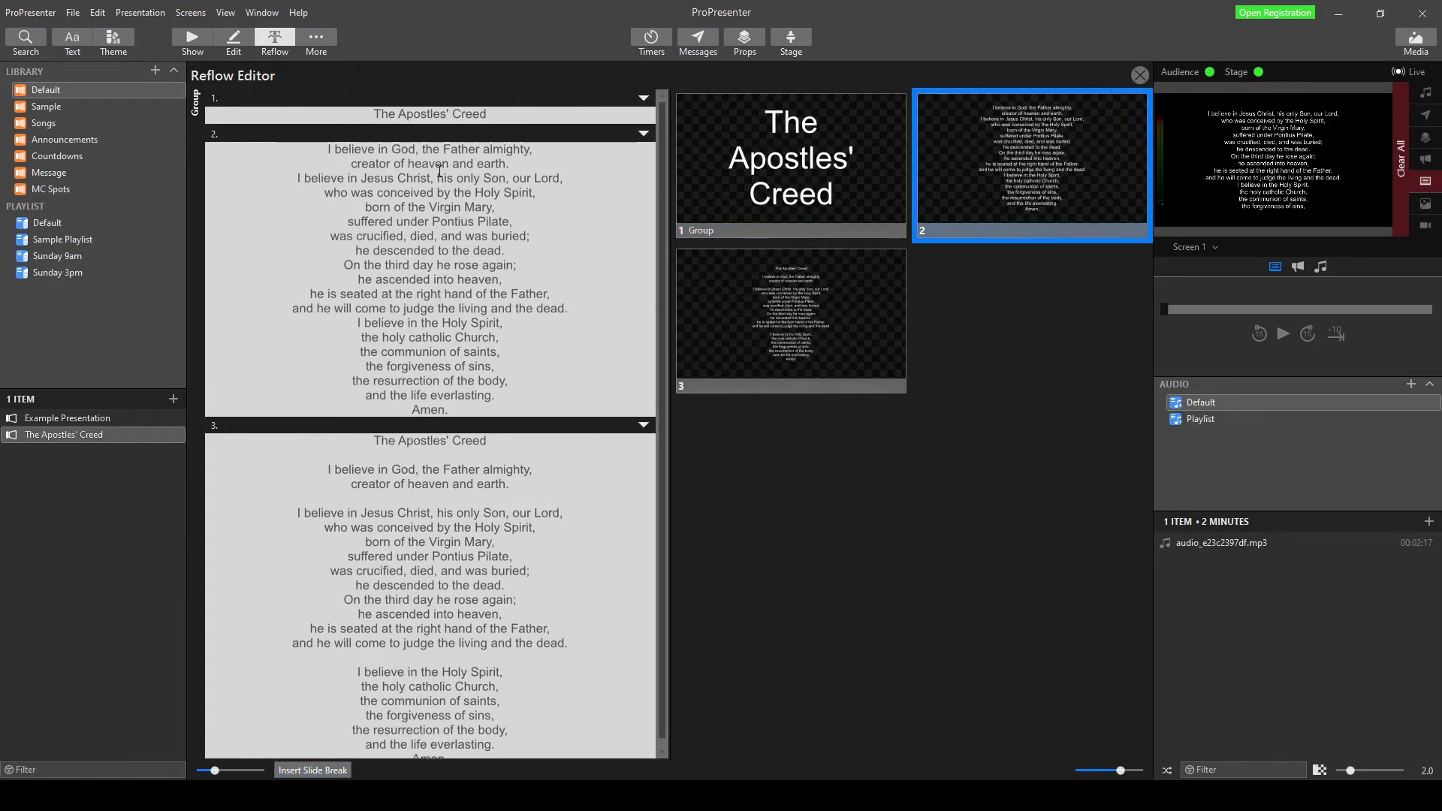
left_click(294, 178)
left_click(323, 772)
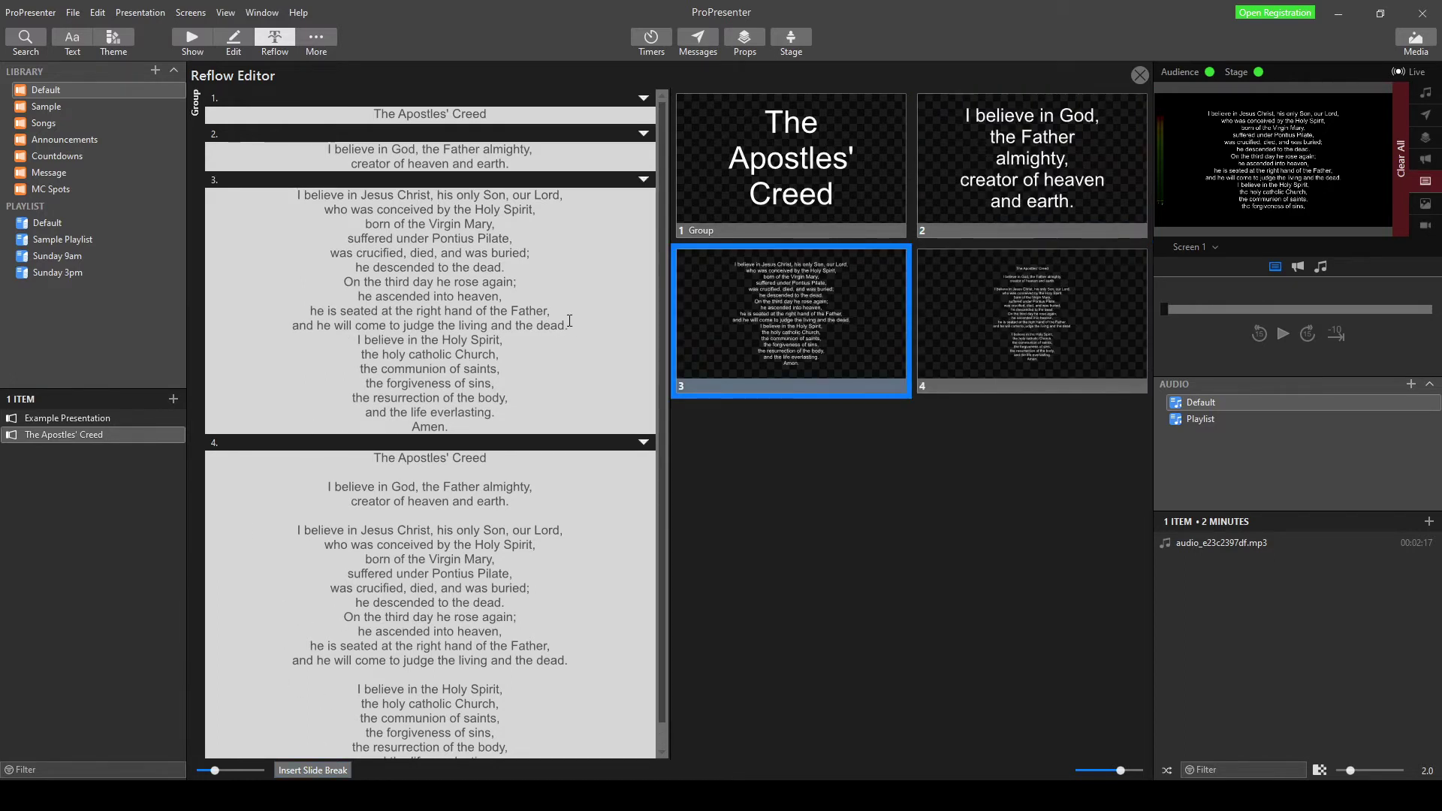
left_click(356, 340)
left_click(313, 772)
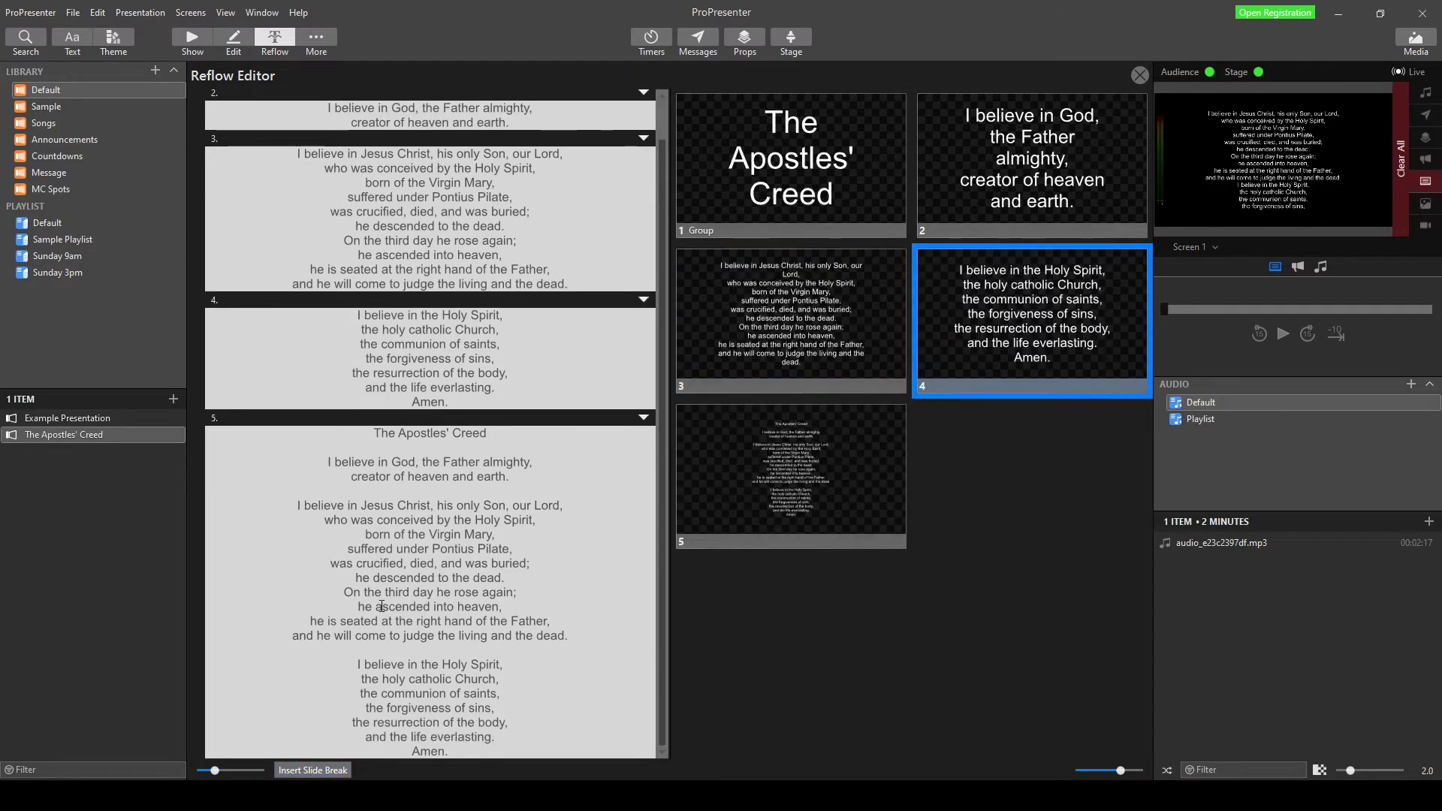
- Review the five resulting slides and select slide 3, the Jesus Christ stanza
scroll(412, 381, "up", 1)
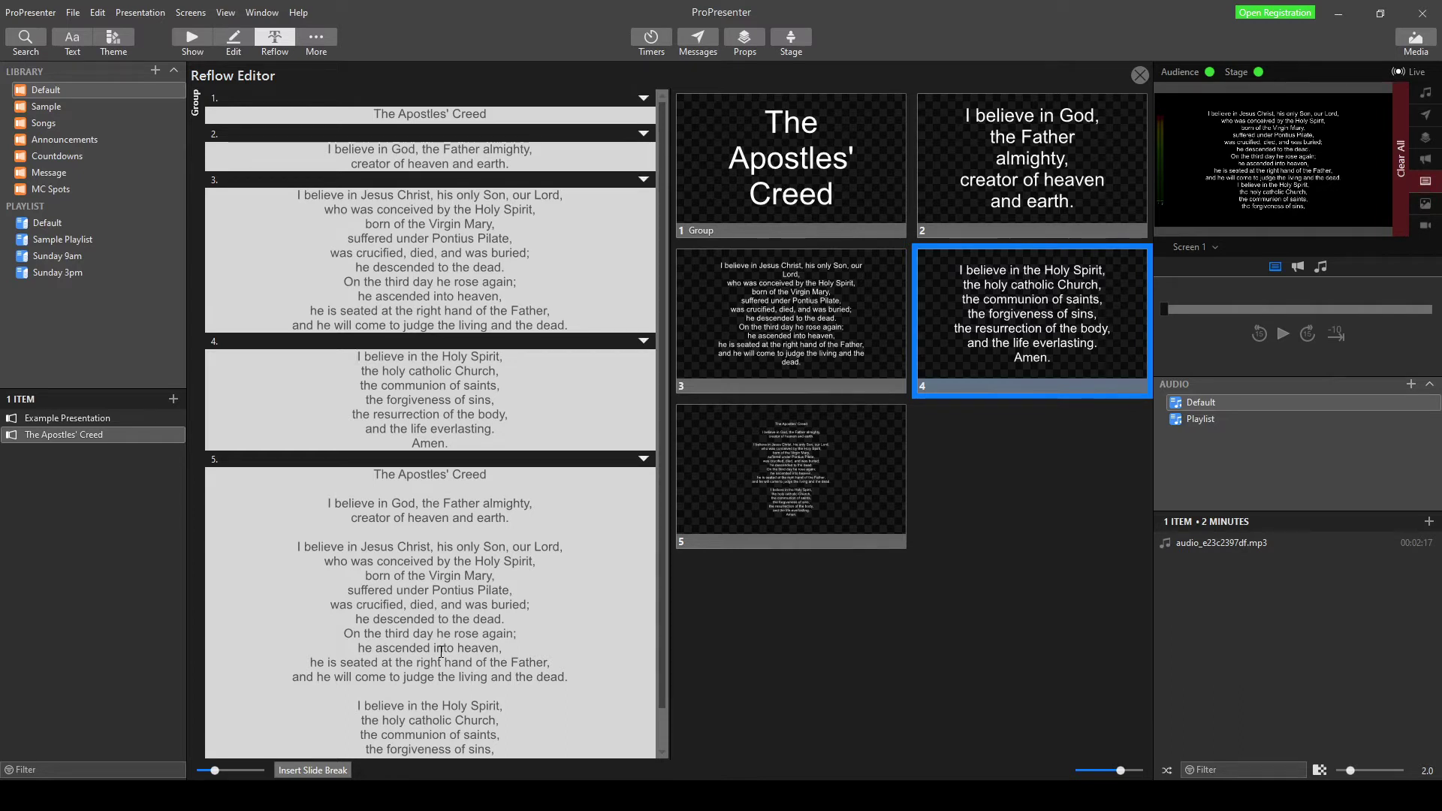
left_click(758, 180)
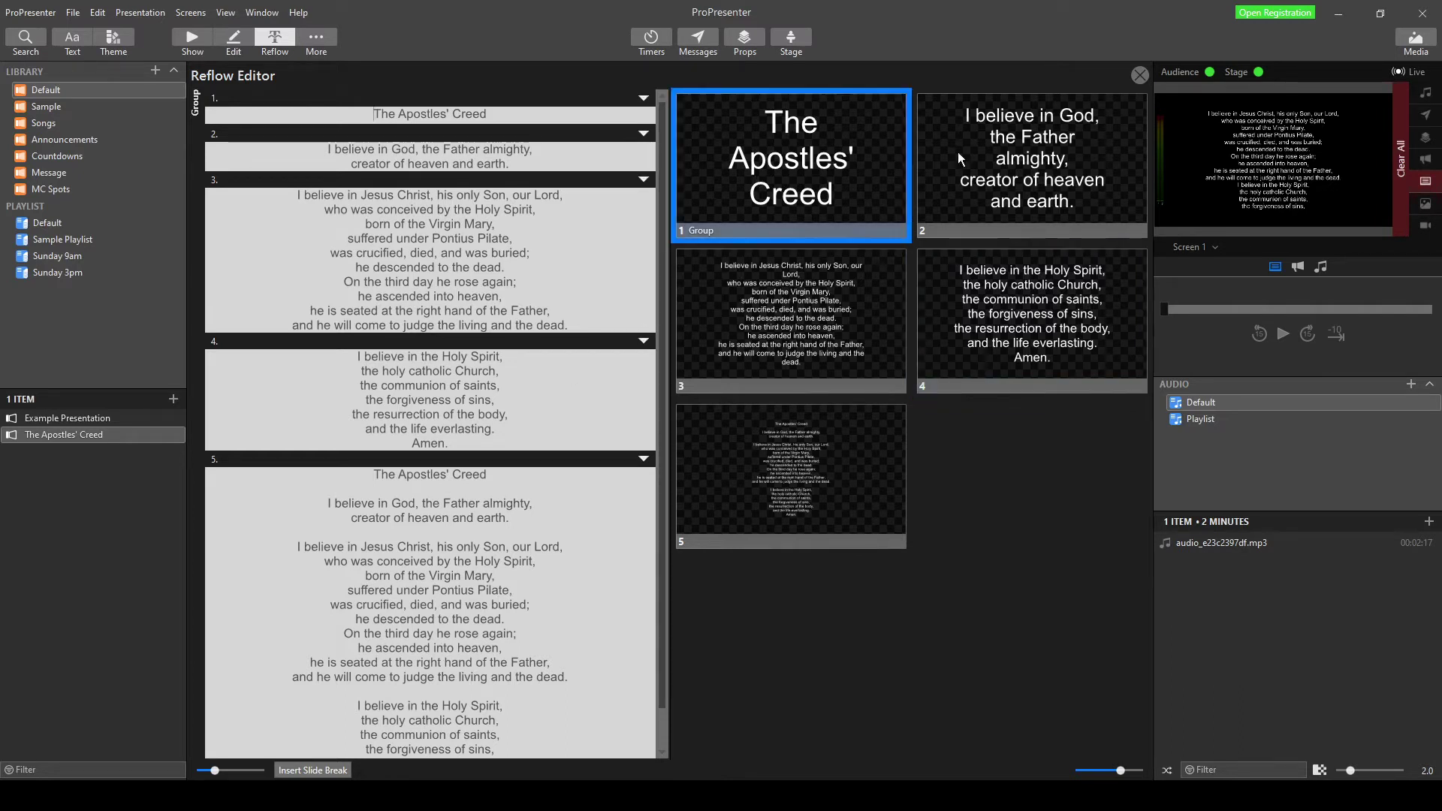
left_click(1006, 167)
left_click(984, 335)
left_click(854, 341)
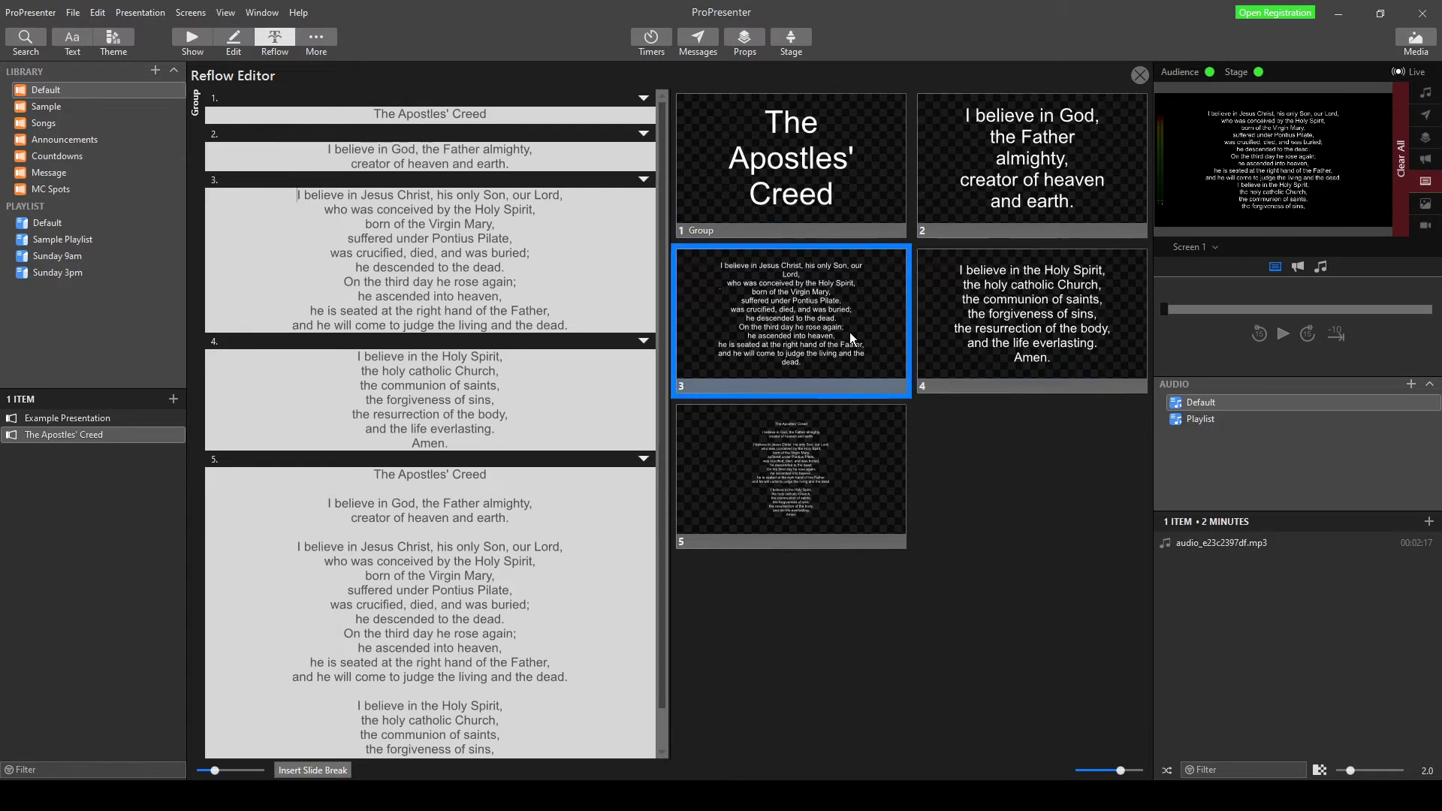
left_click(845, 460)
left_click(807, 334)
left_click(765, 181)
left_click(1006, 170)
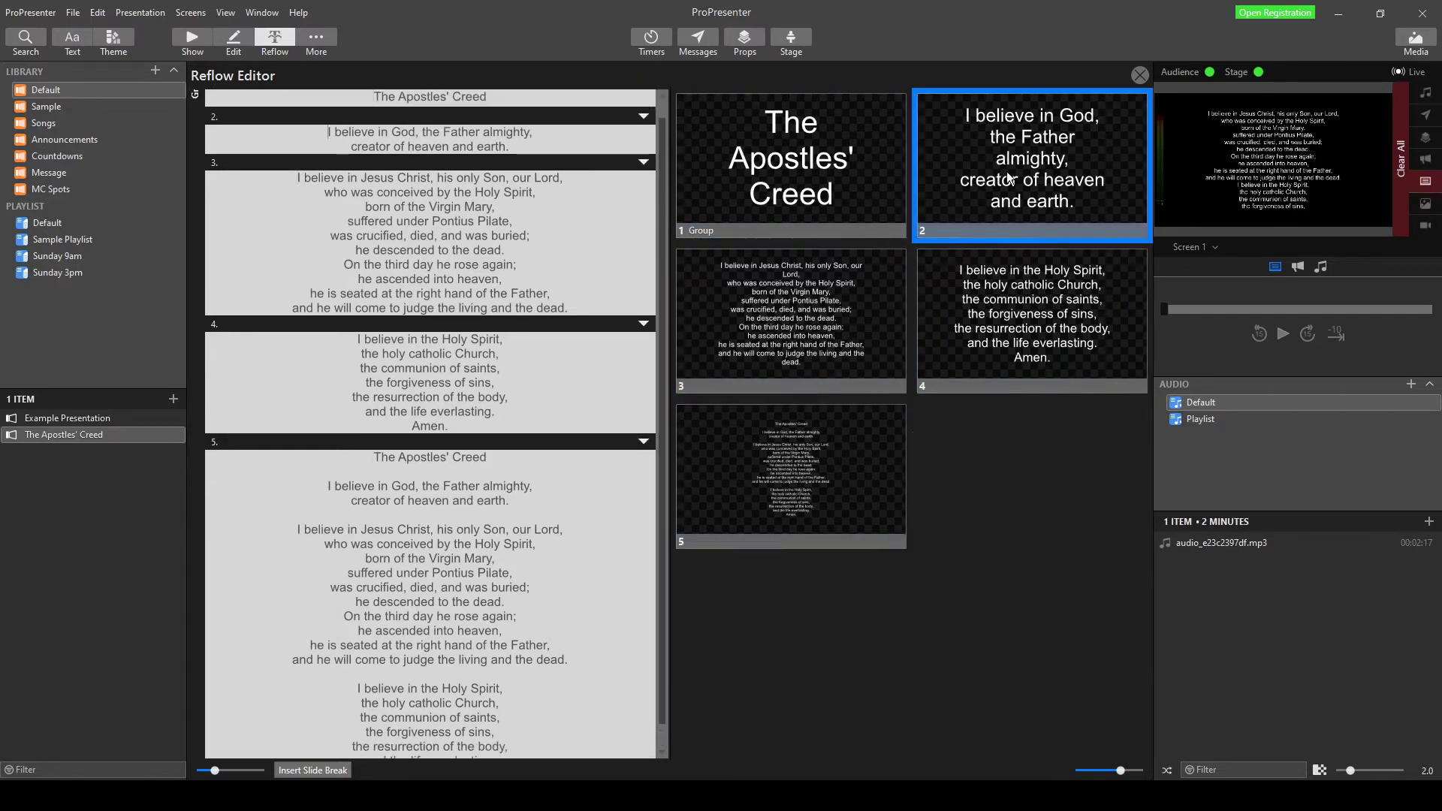
left_click(980, 302)
left_click(832, 314)
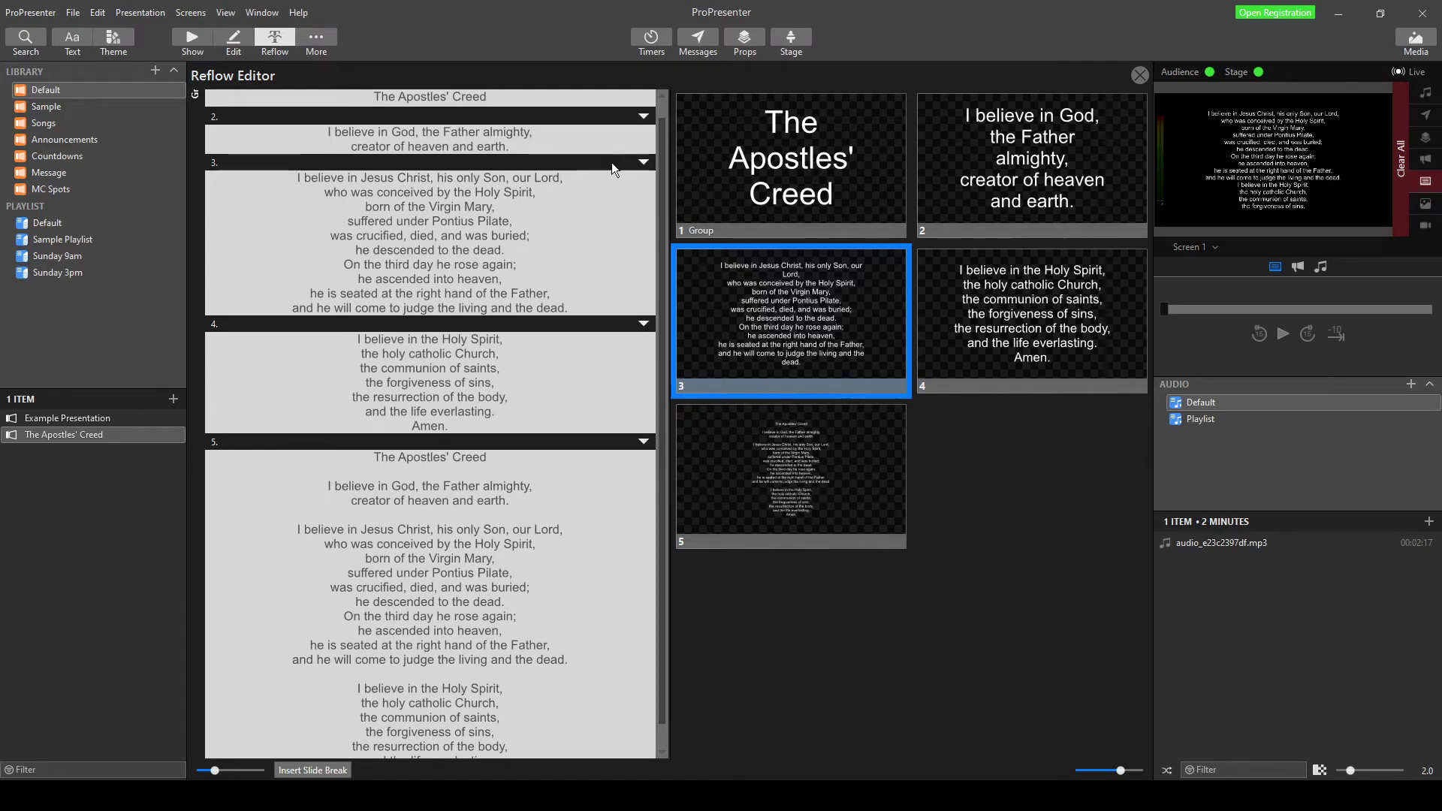
- Set the title slide's text to No text scaling and font size 120 so it sits on one line
left_click(231, 39)
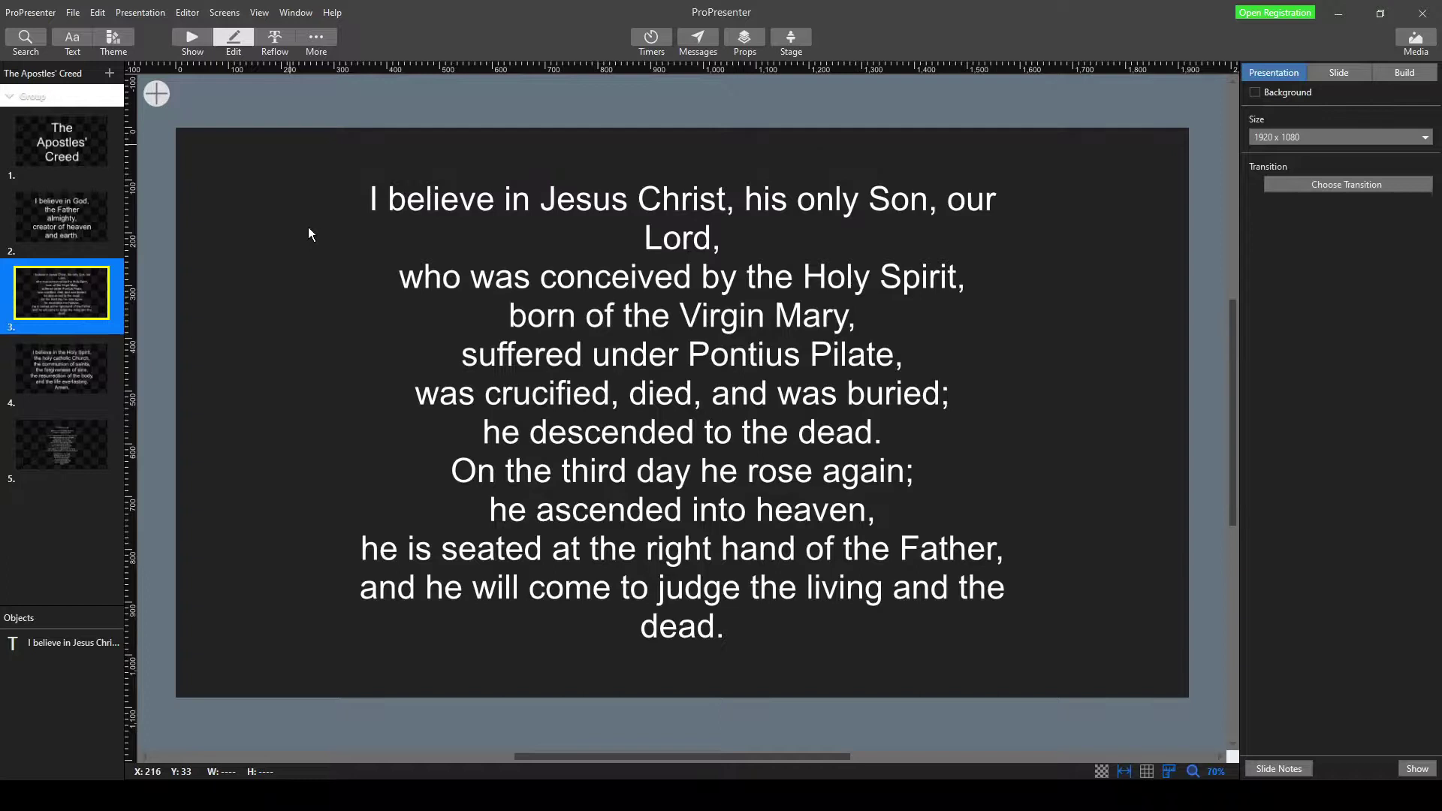
left_click(69, 143)
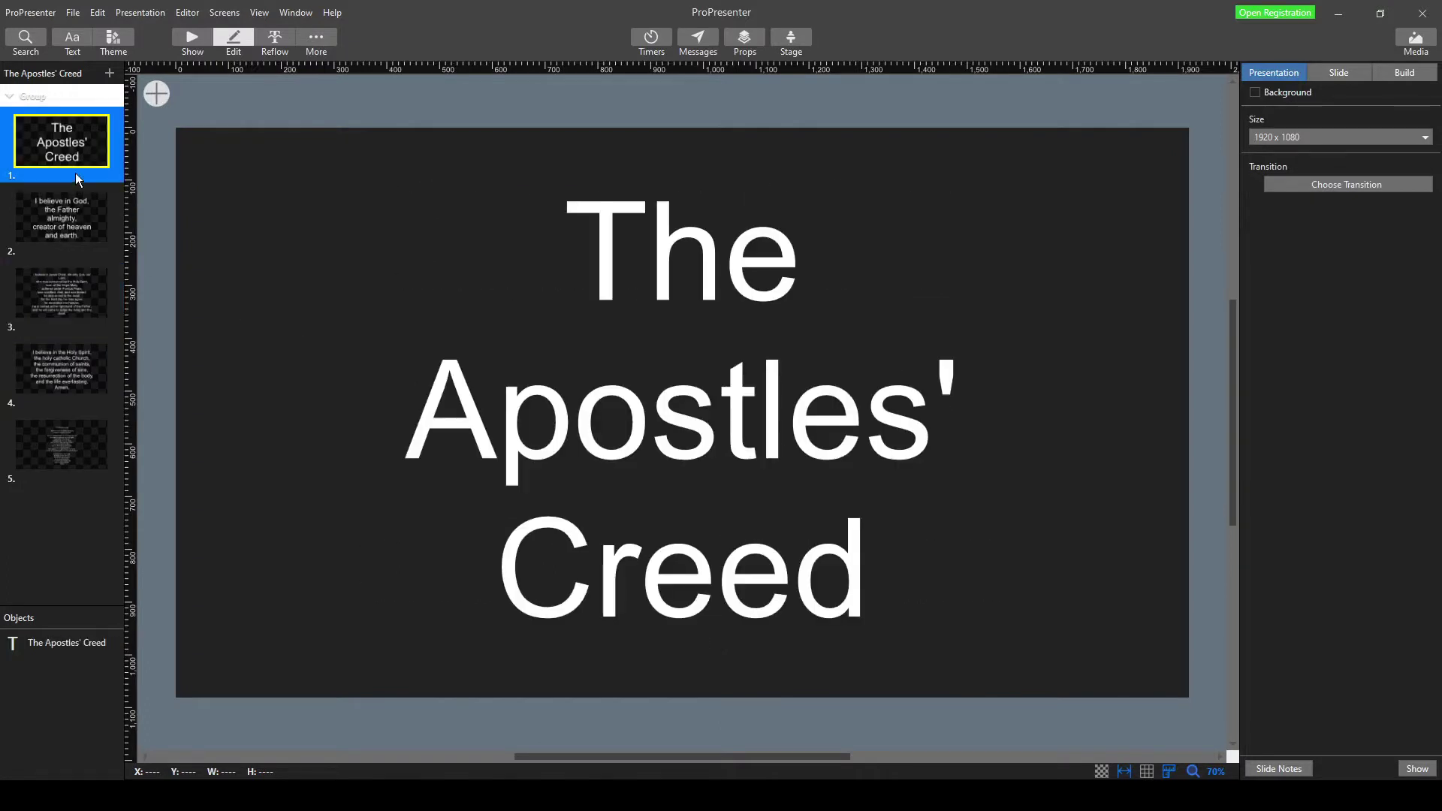
left_click(541, 473)
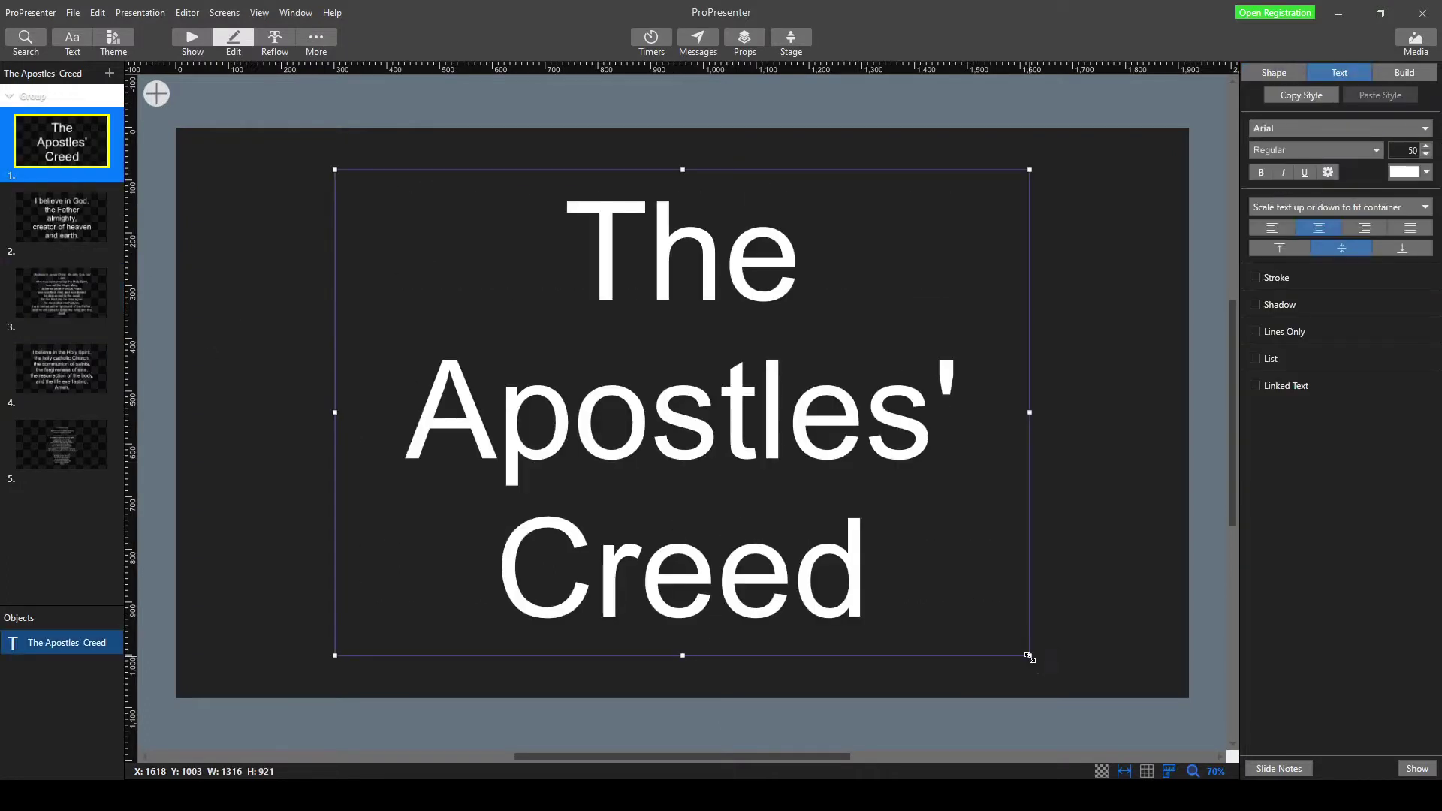
left_click(1331, 208)
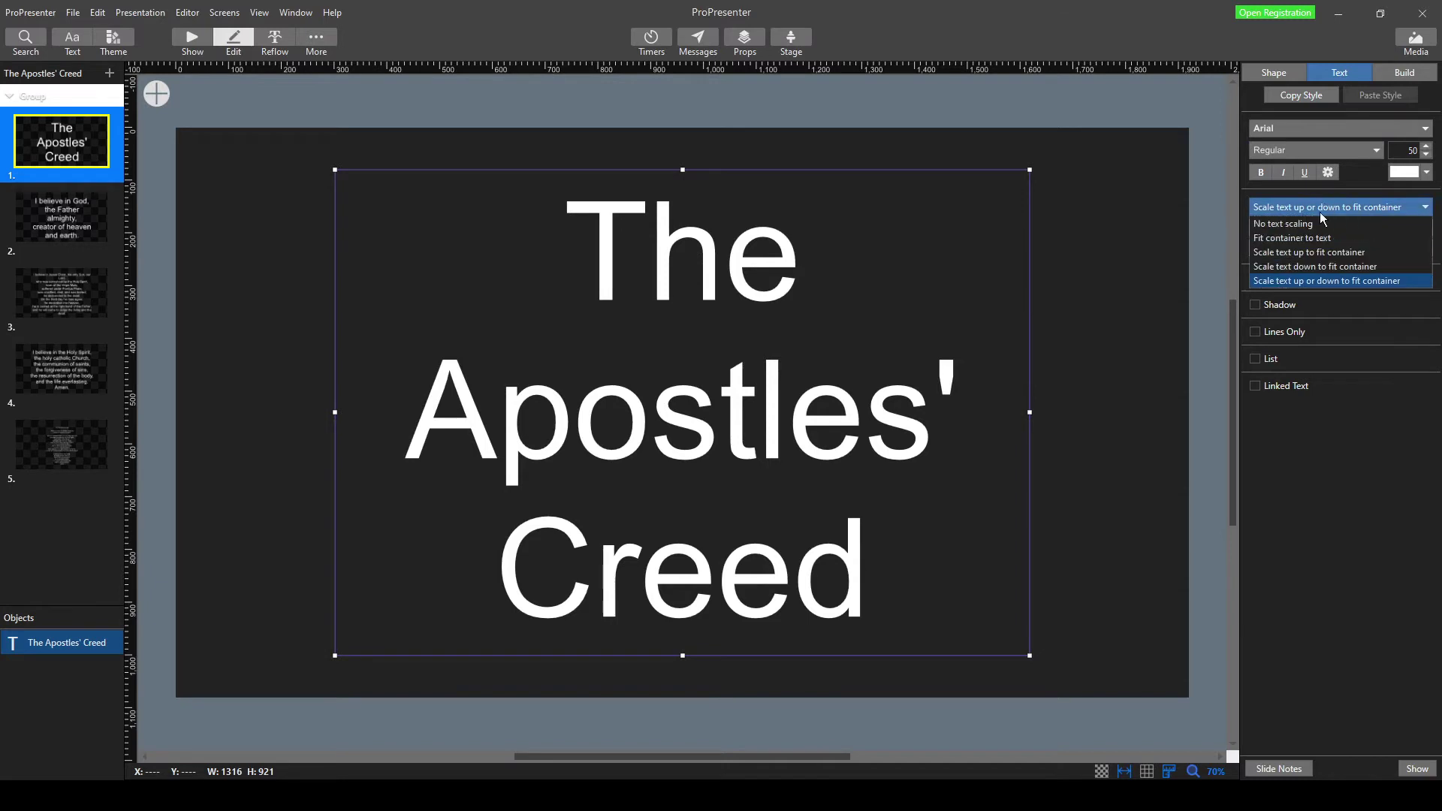
left_click(1327, 219)
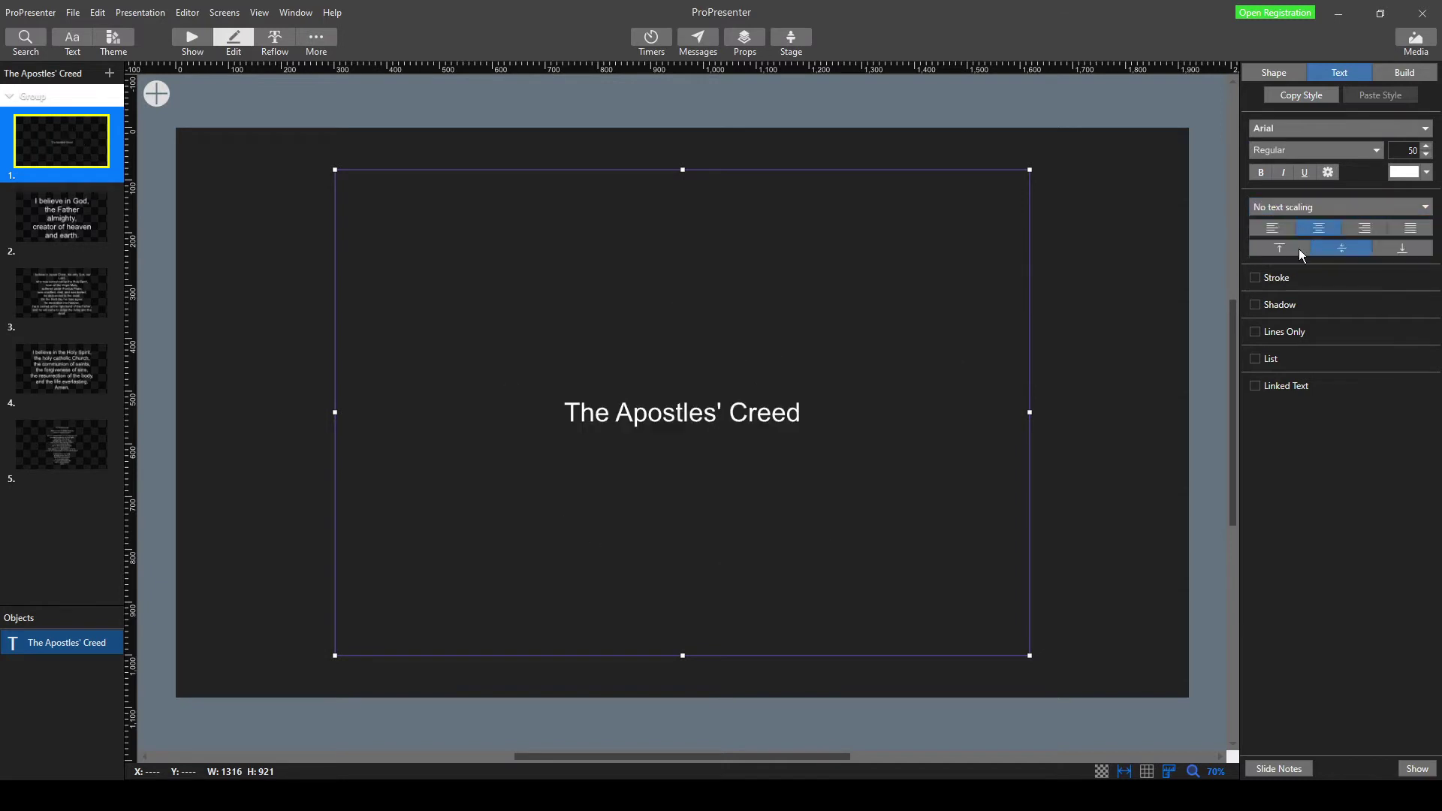
double_click(1400, 150)
type("150")
key("Return")
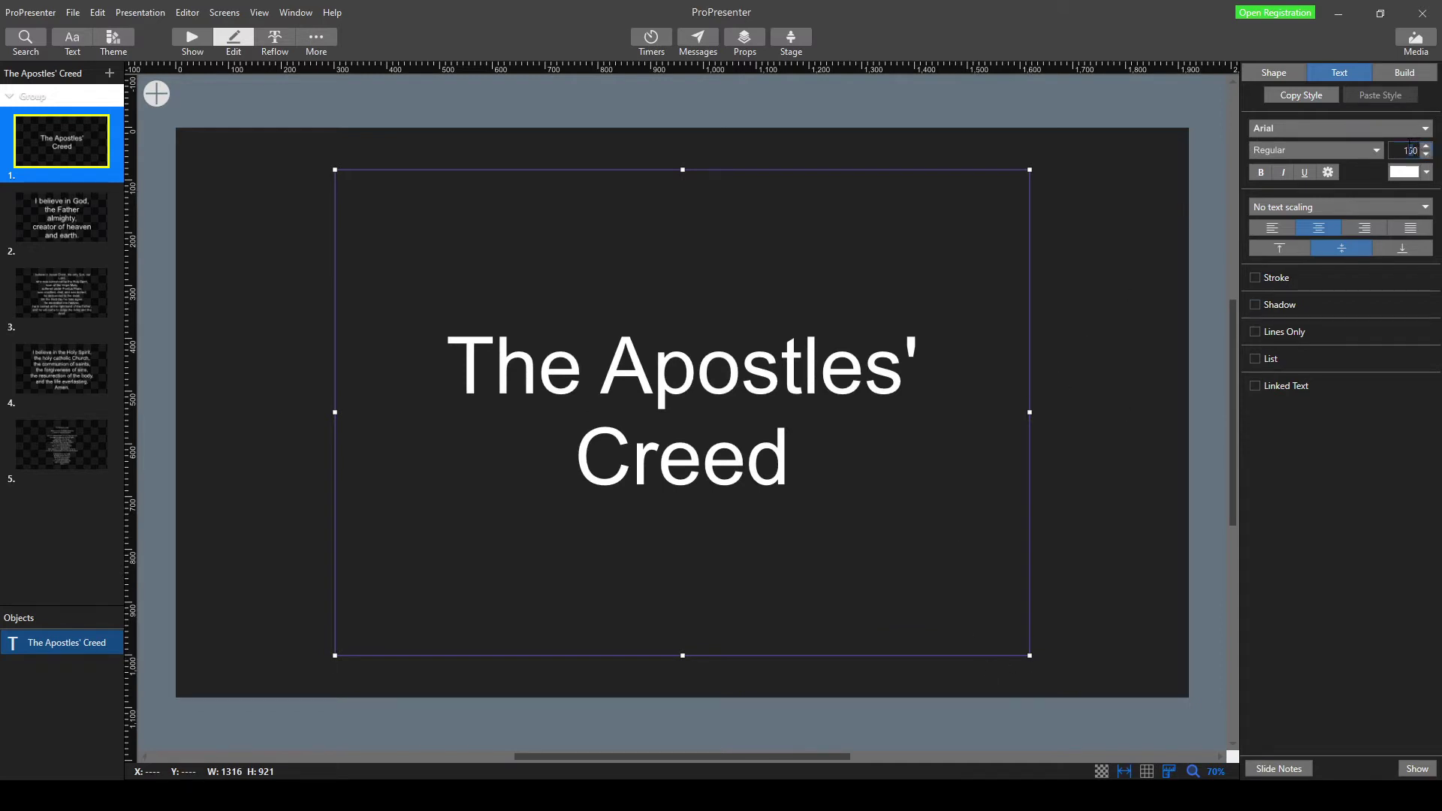
key("Return")
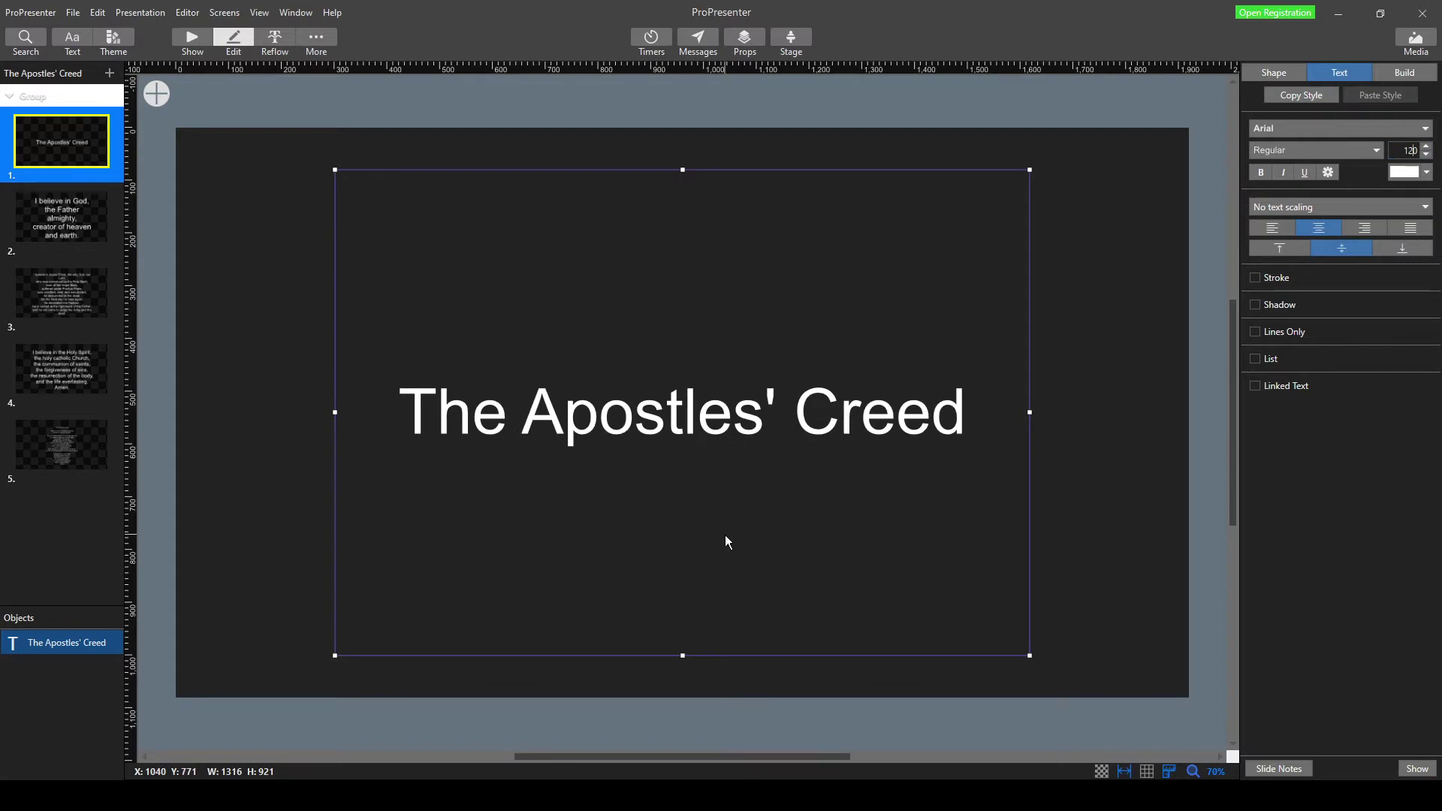
left_click(357, 120)
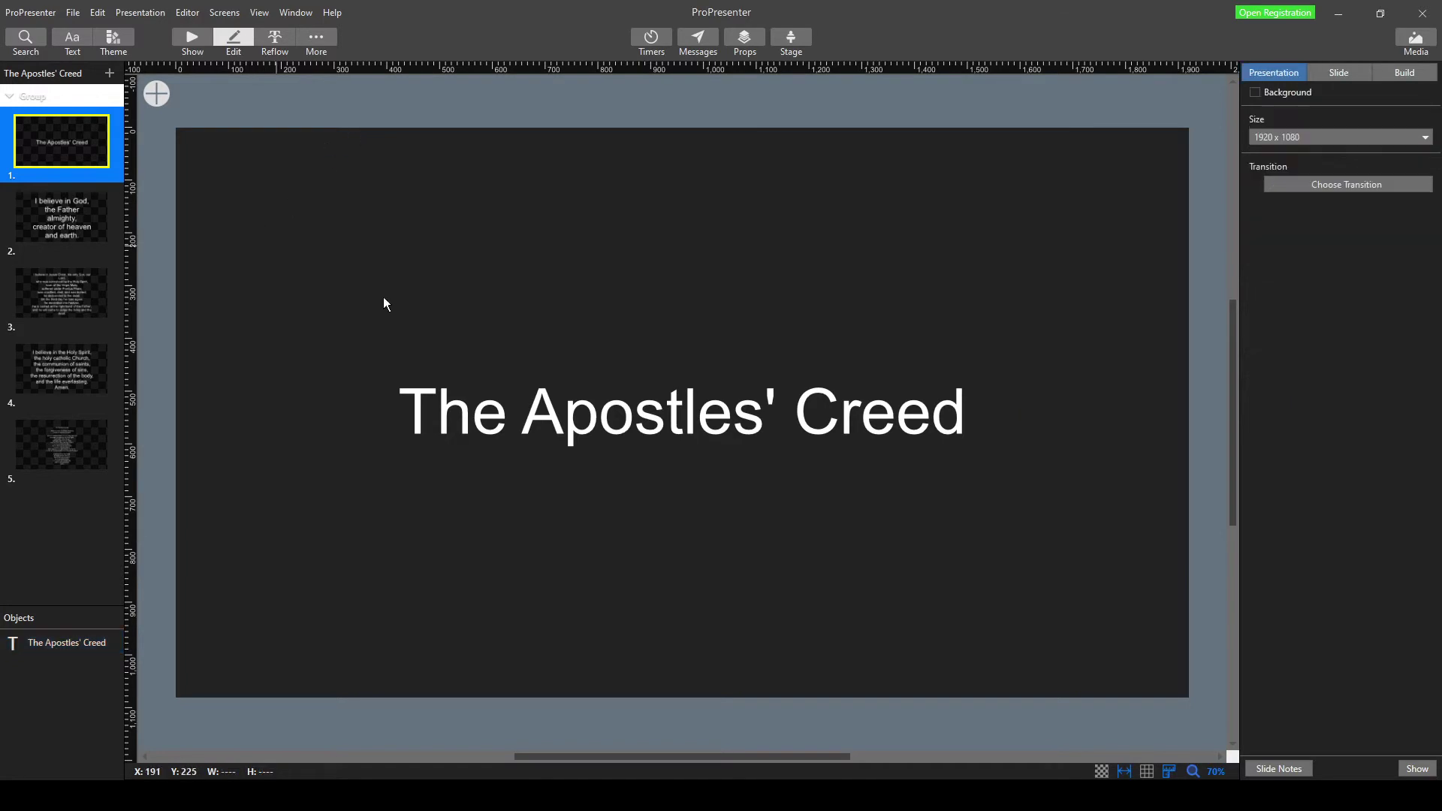
- Flip through slides 2 to 4 in the editor, settling on slide 3
left_click(530, 398)
left_click(74, 219)
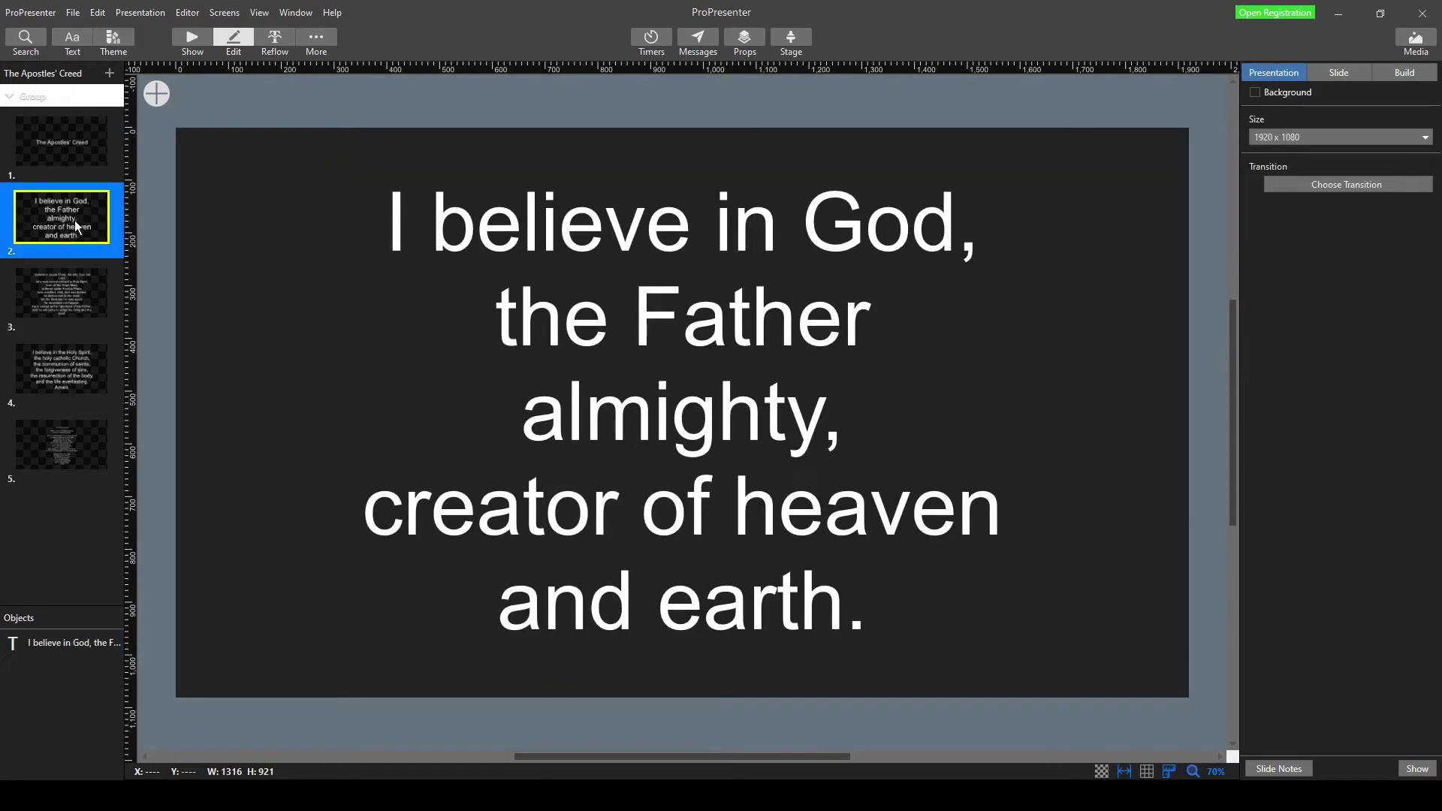
left_click(66, 302)
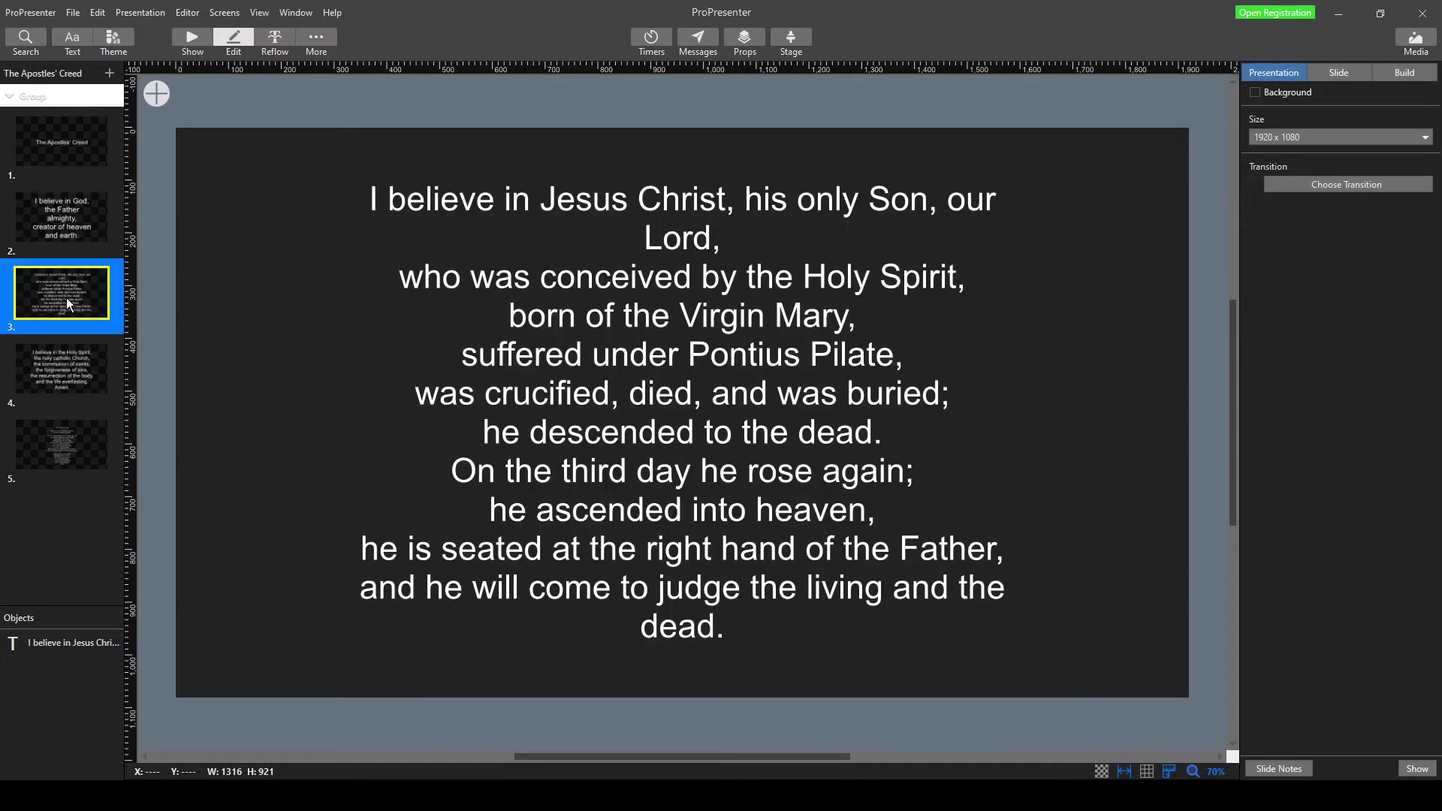
left_click(61, 371)
left_click(75, 220)
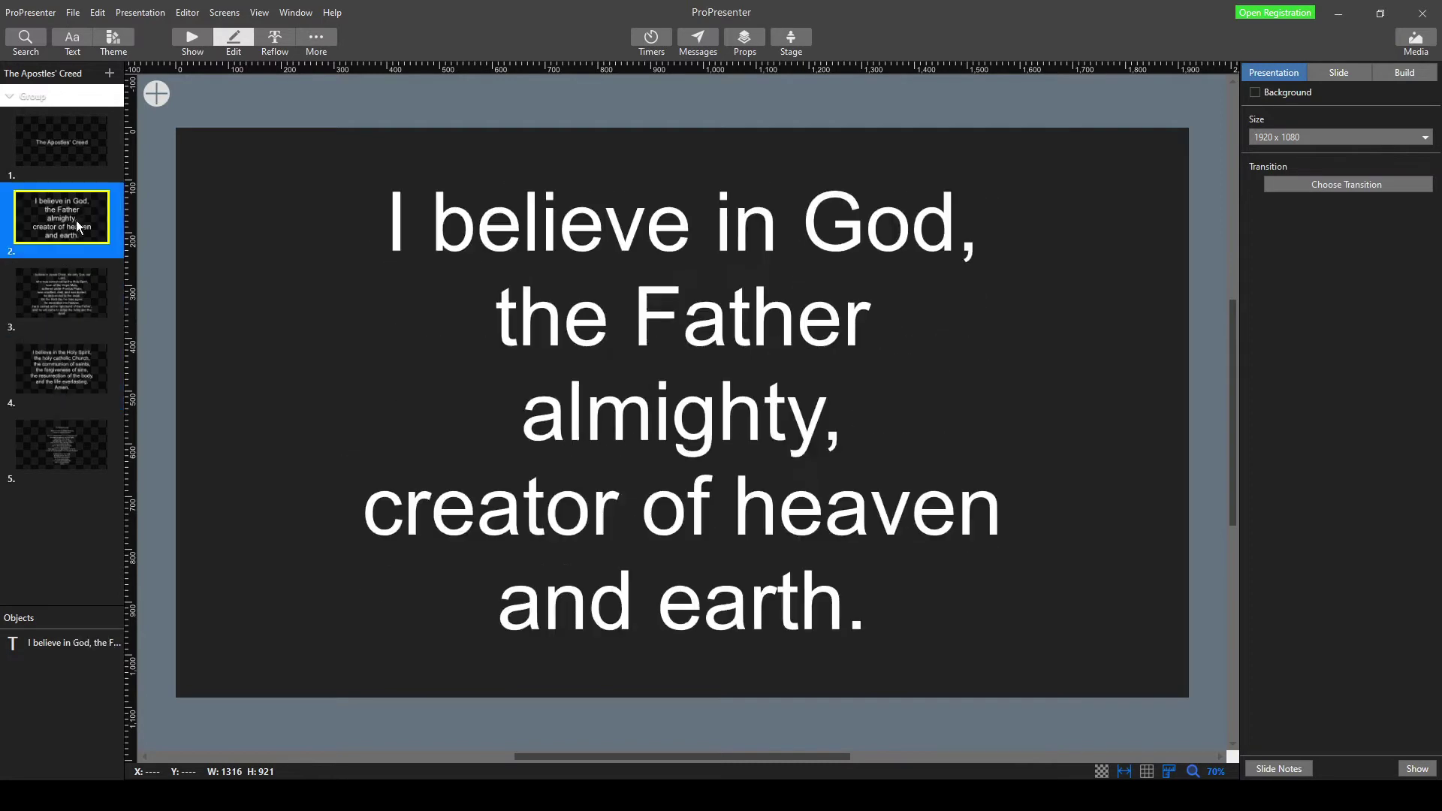
left_click(61, 311)
left_click(52, 350)
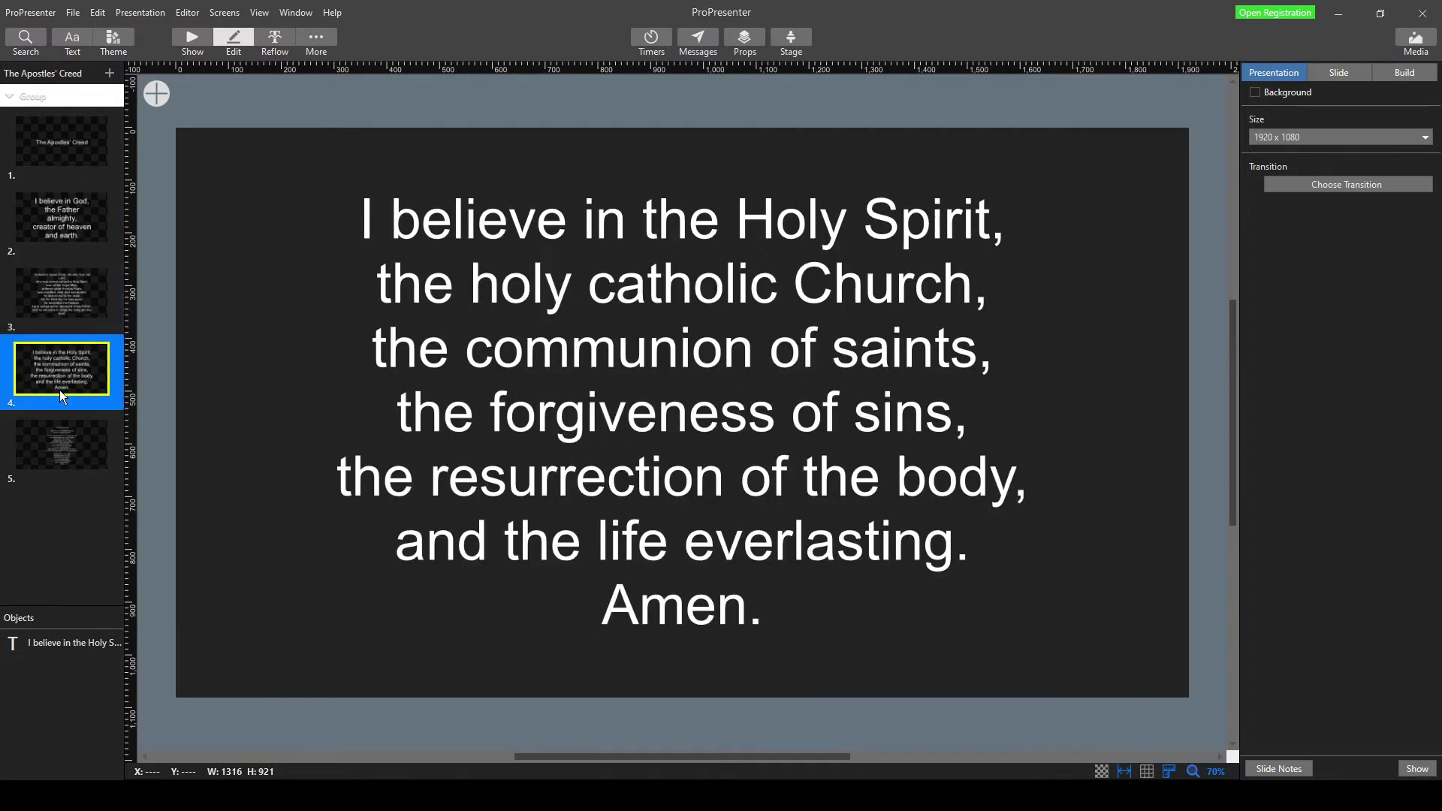
left_click(59, 240)
left_click(66, 290)
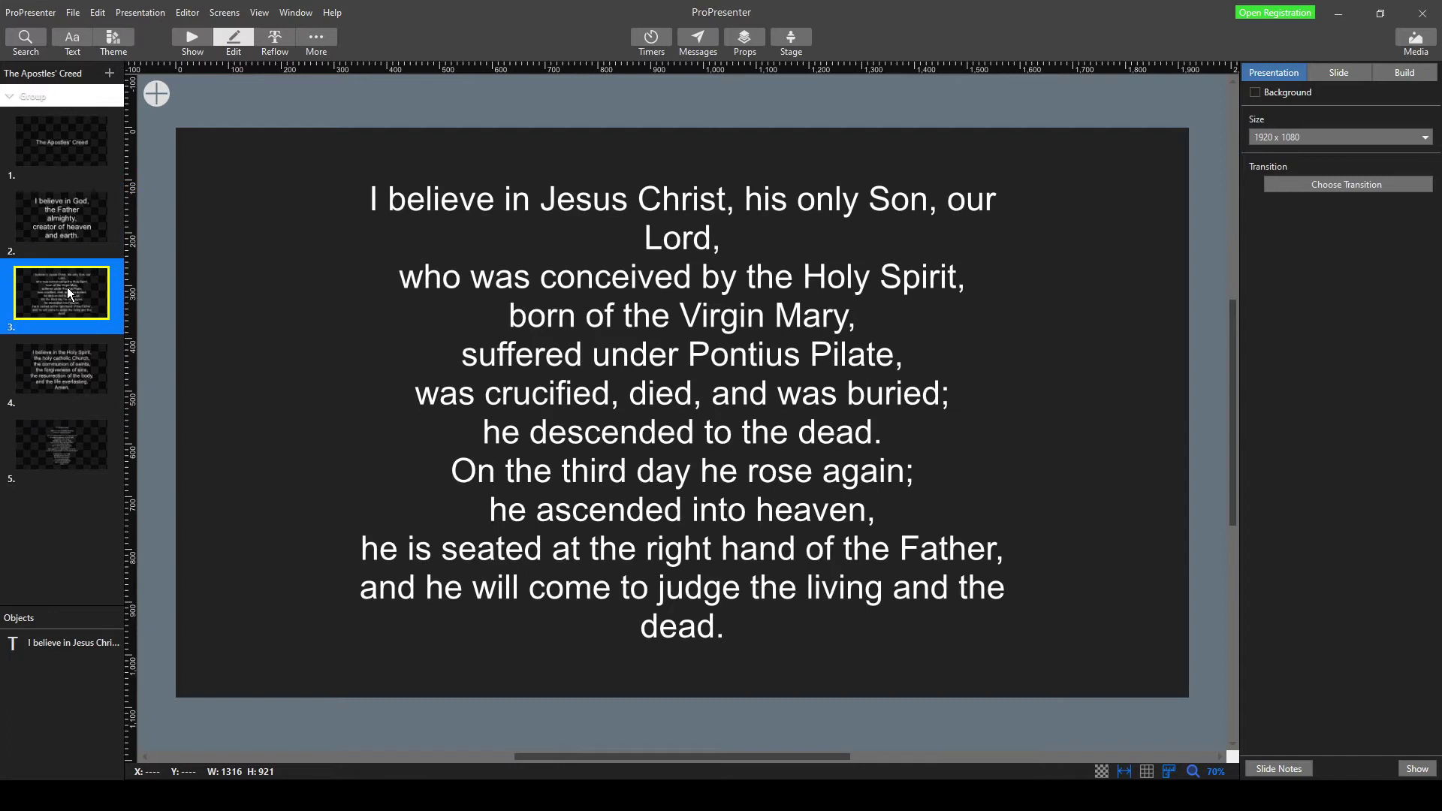
- Give the Jesus Christ text No text scaling and size 60, keep it centred, and copy its style
left_click(613, 530)
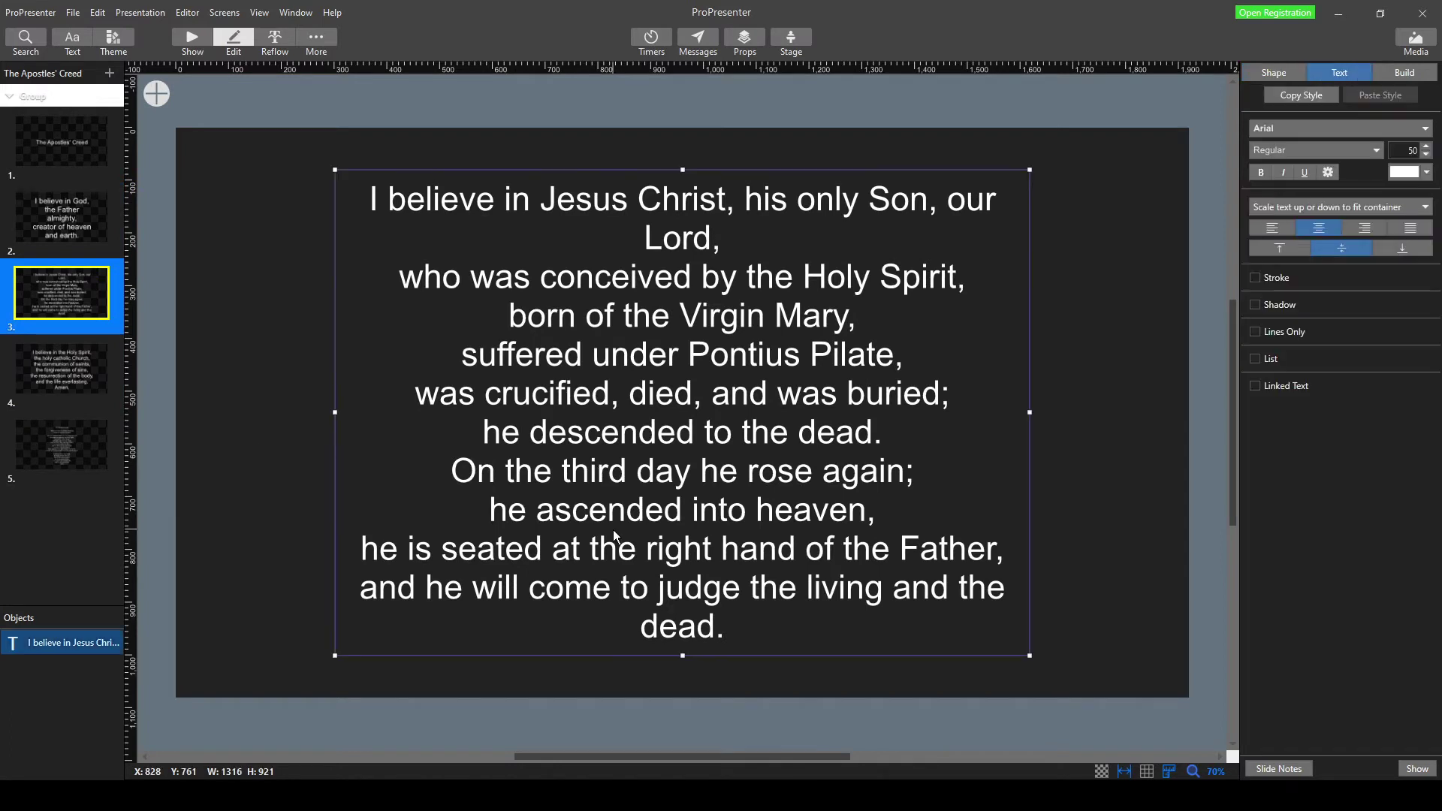
left_click(1296, 202)
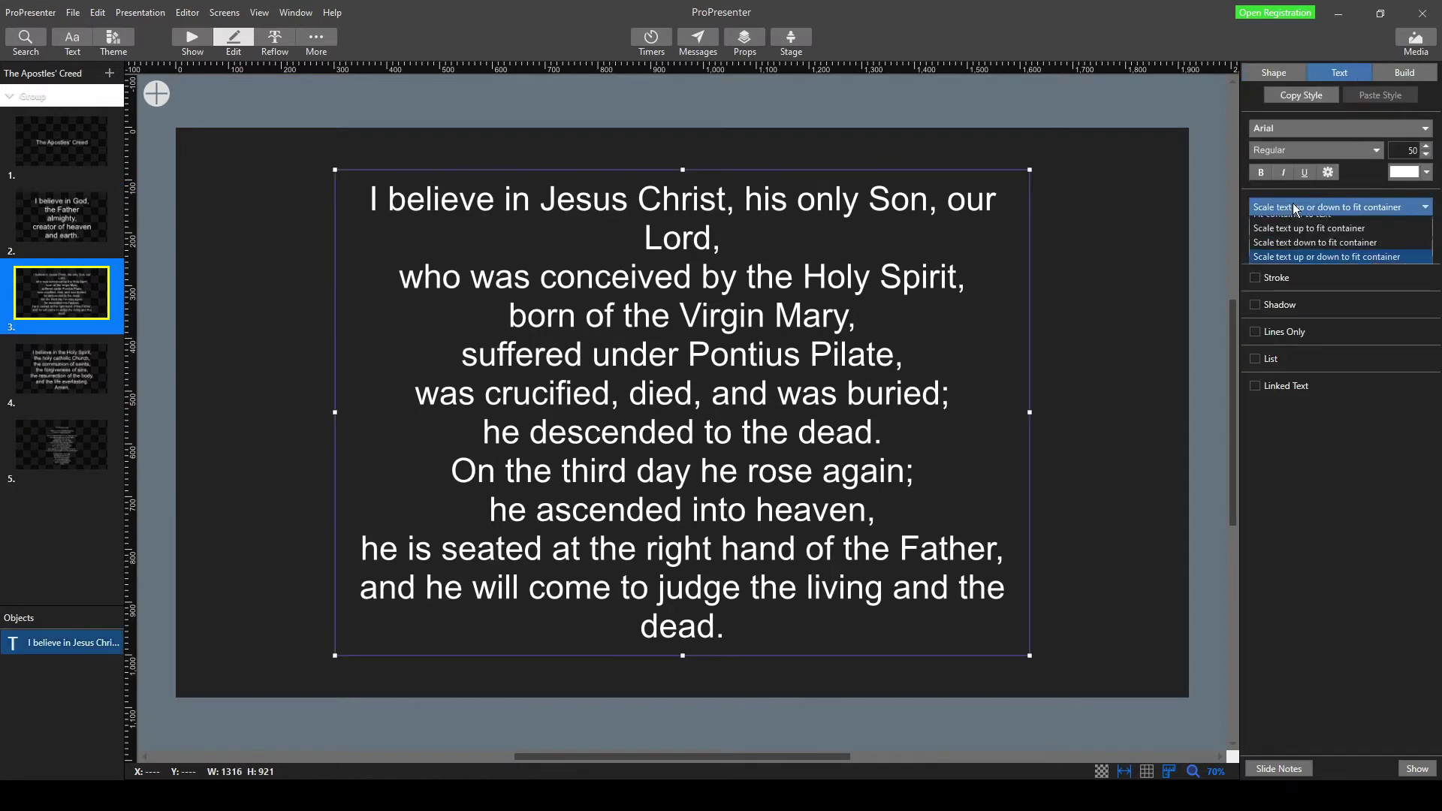
left_click(1289, 225)
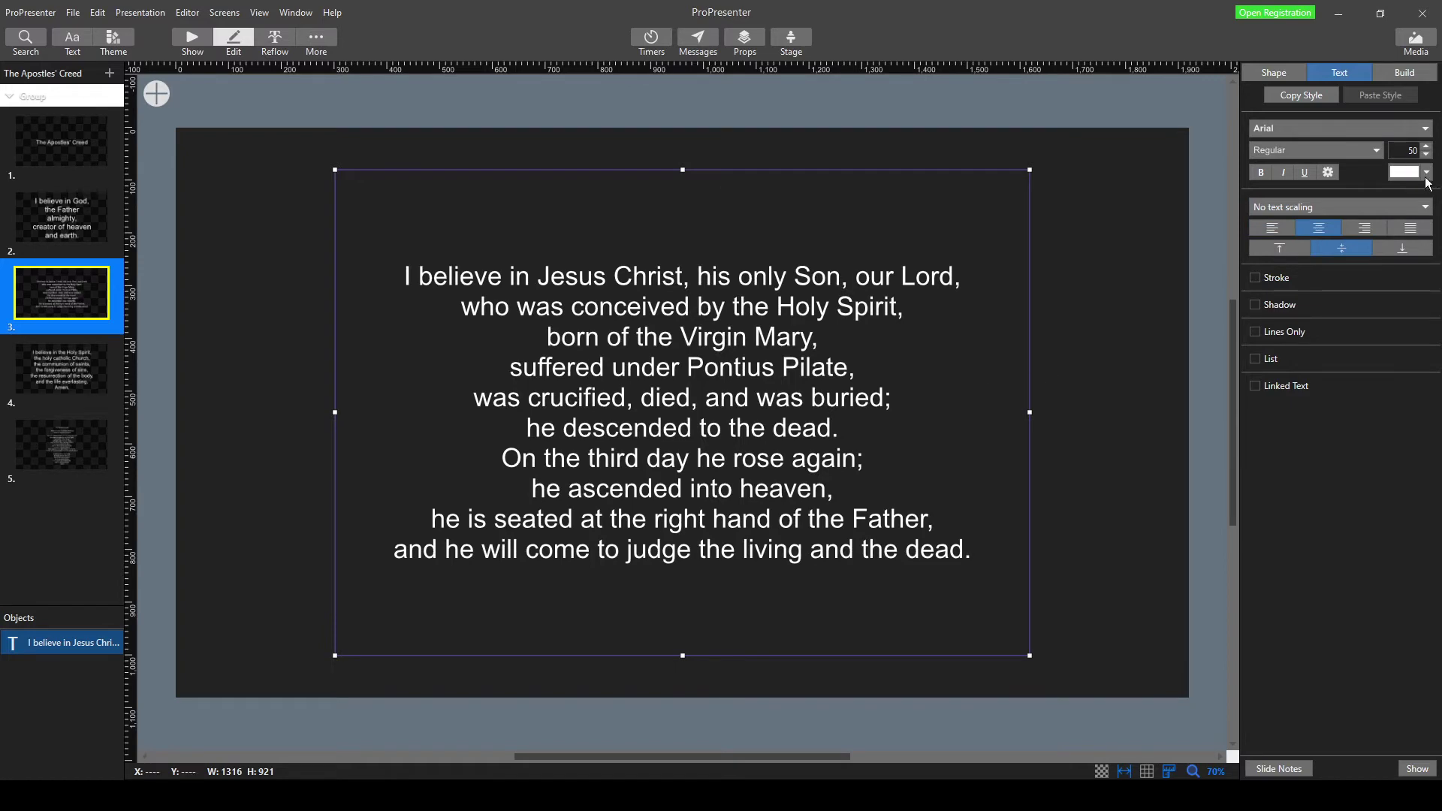
left_click(1427, 147)
left_click(1426, 147)
left_click(1427, 148)
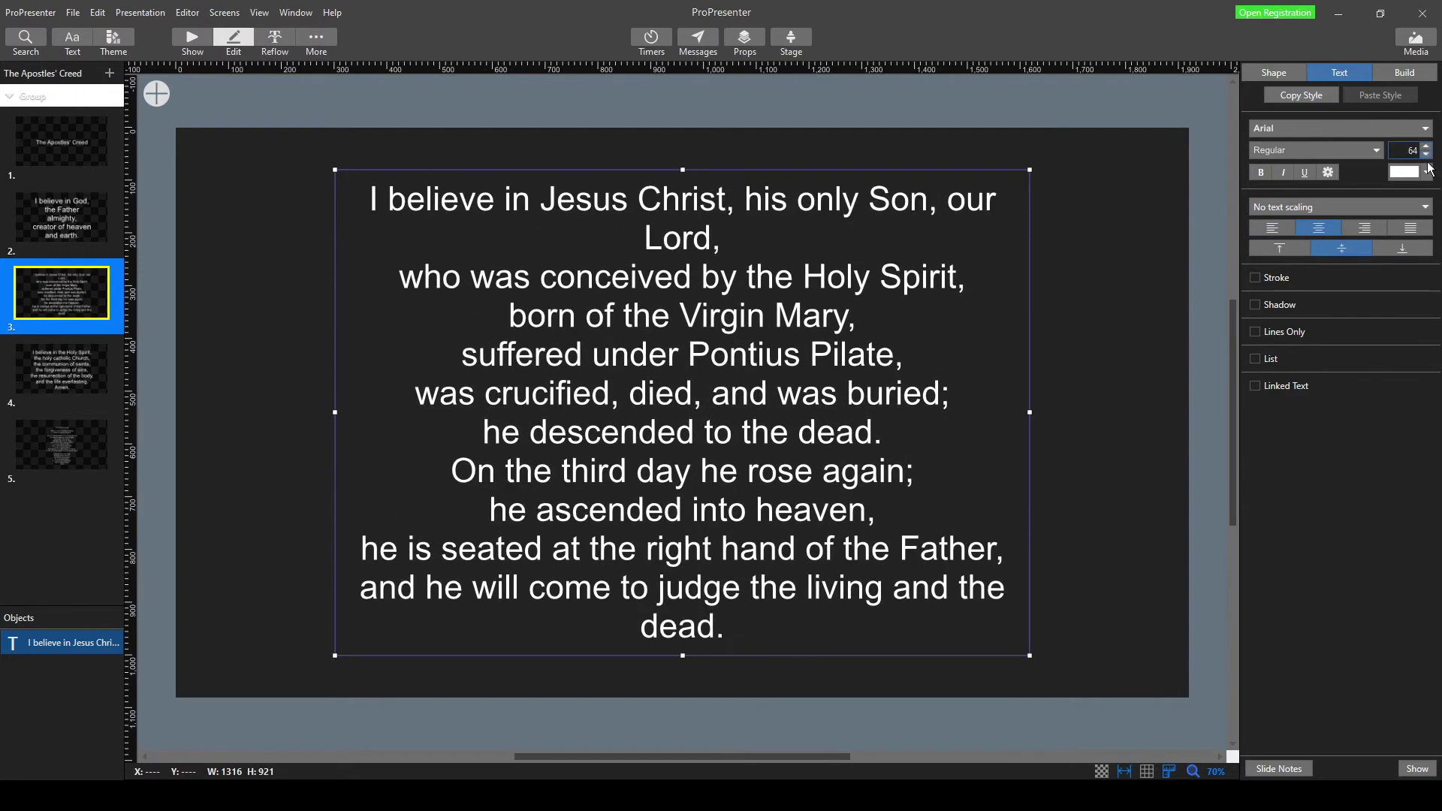
left_click(1426, 147)
left_click(1427, 155)
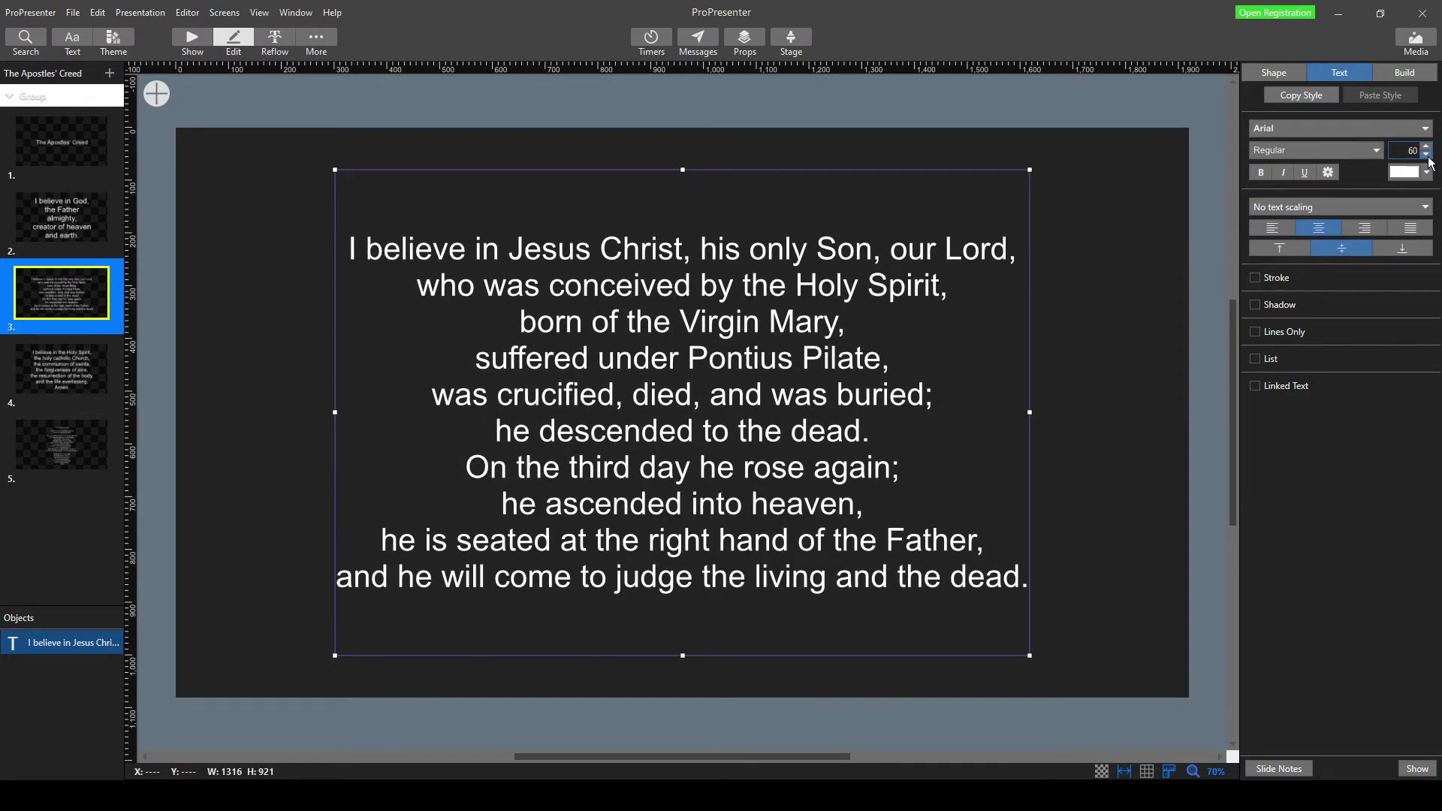
mouse_move(701, 394)
left_mouse_down()
mouse_move(704, 370)
mouse_move(705, 389)
left_mouse_up()
left_click(1309, 102)
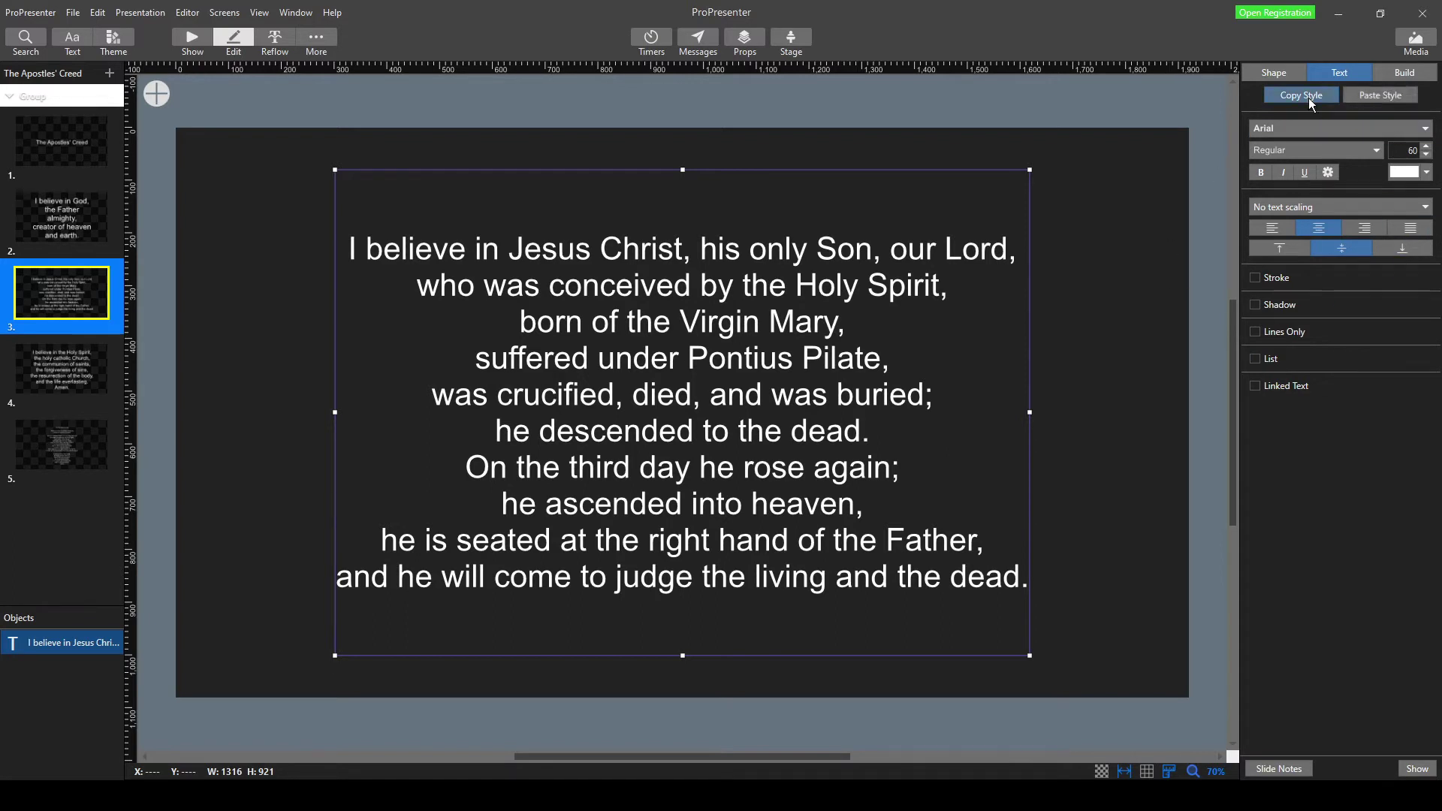
- Paste the copied style onto slides 2 and 4, giving them fixed size-60 text without auto-scaling
left_click(66, 213)
left_click(716, 348)
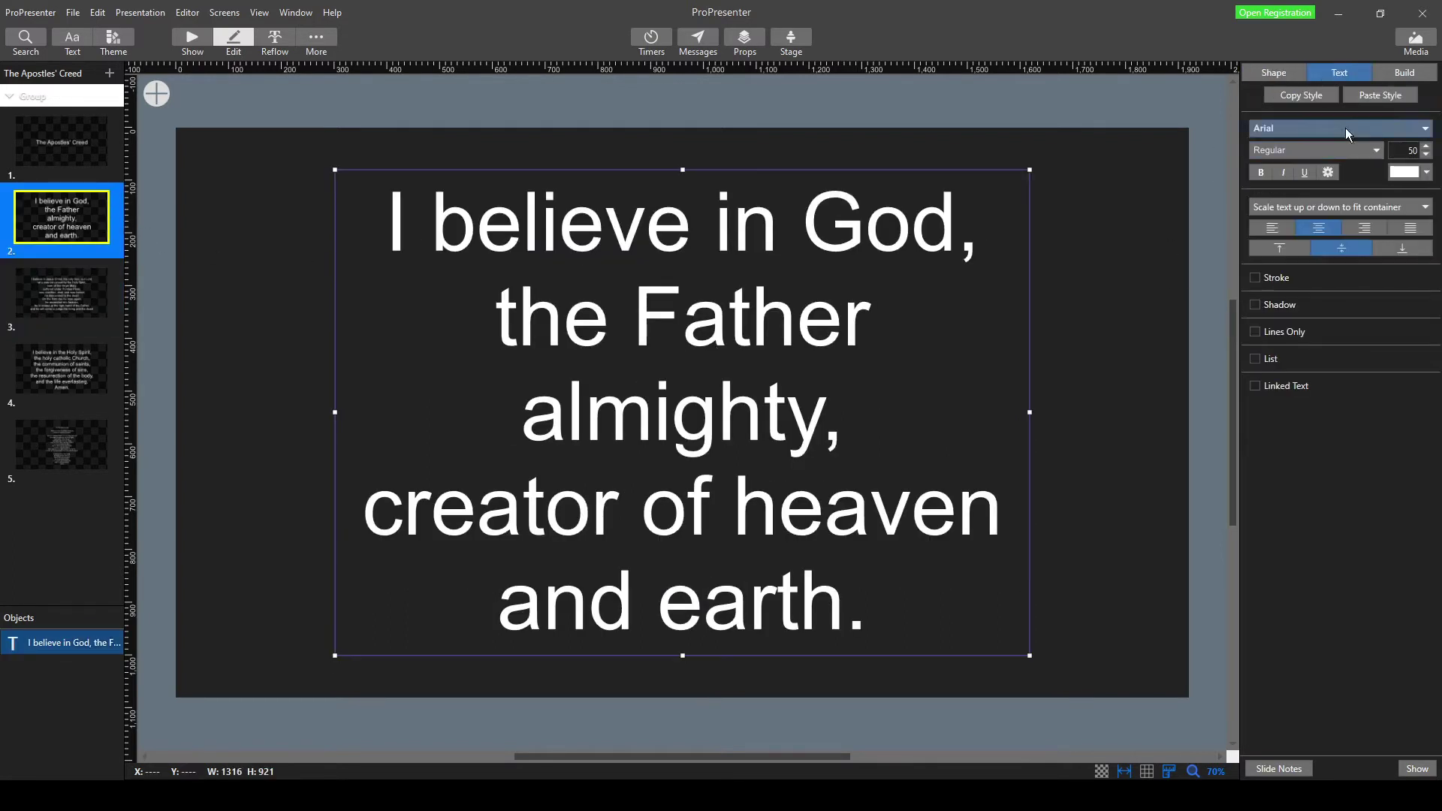
left_click(1376, 98)
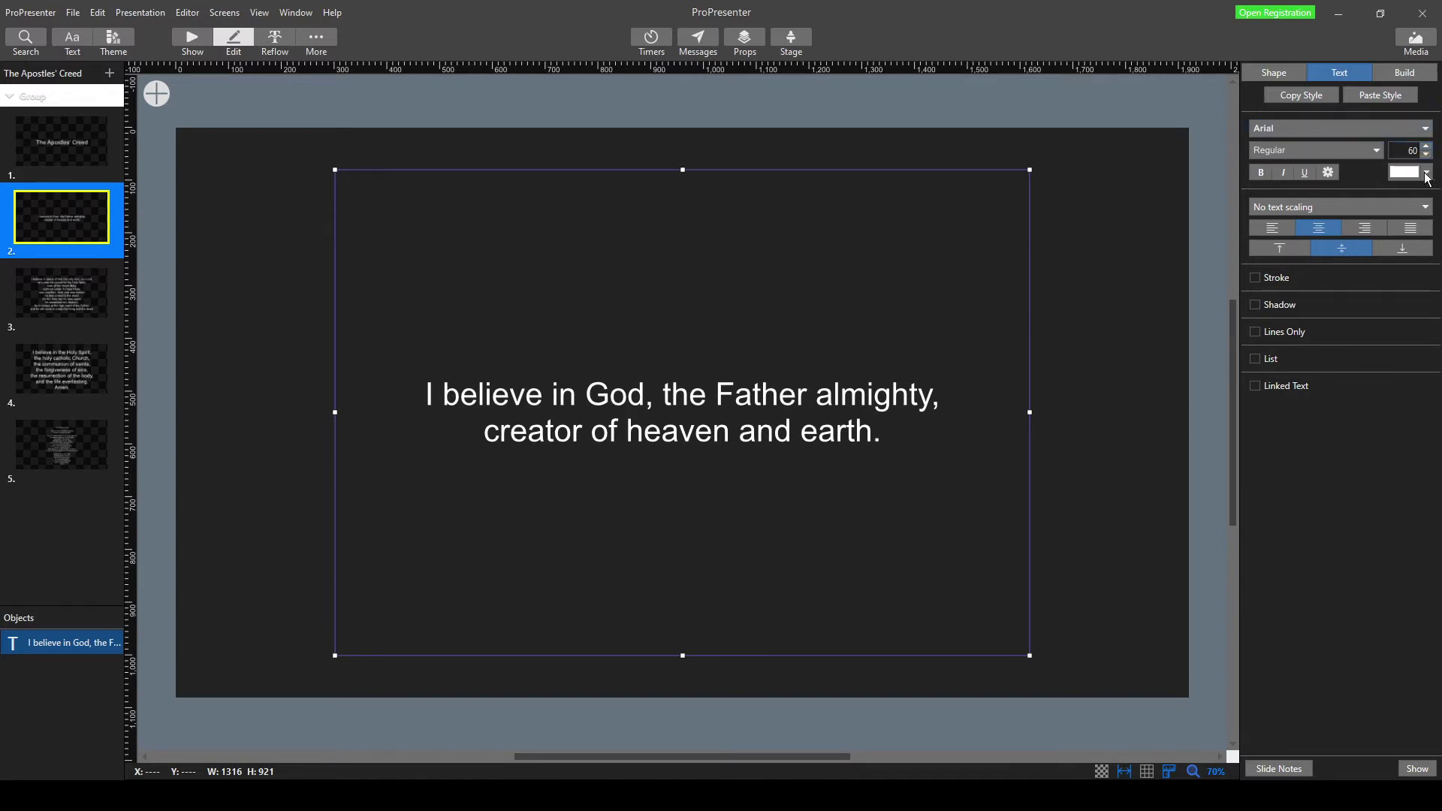
left_click(55, 361)
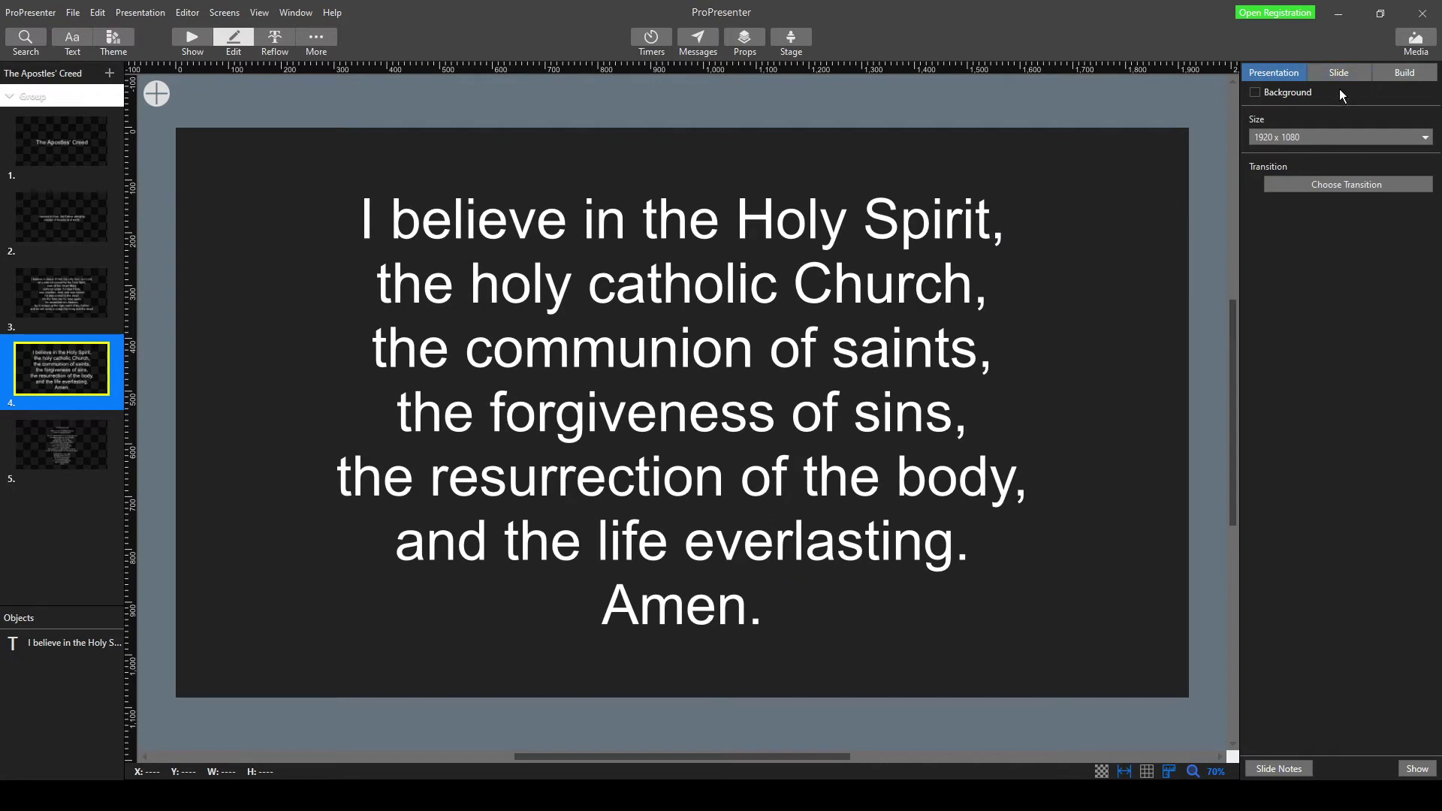
left_click(808, 289)
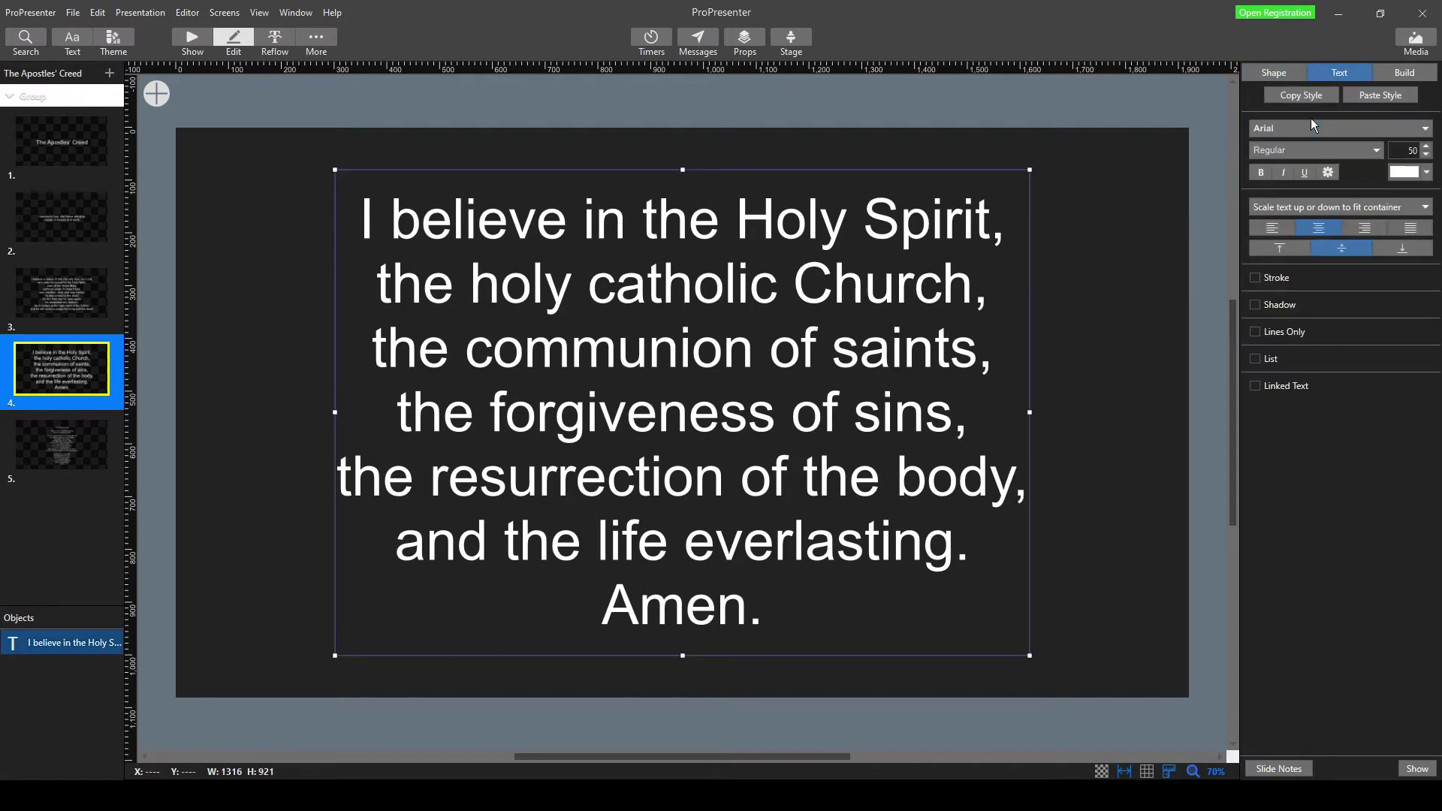
left_click(1340, 207)
left_click(1373, 97)
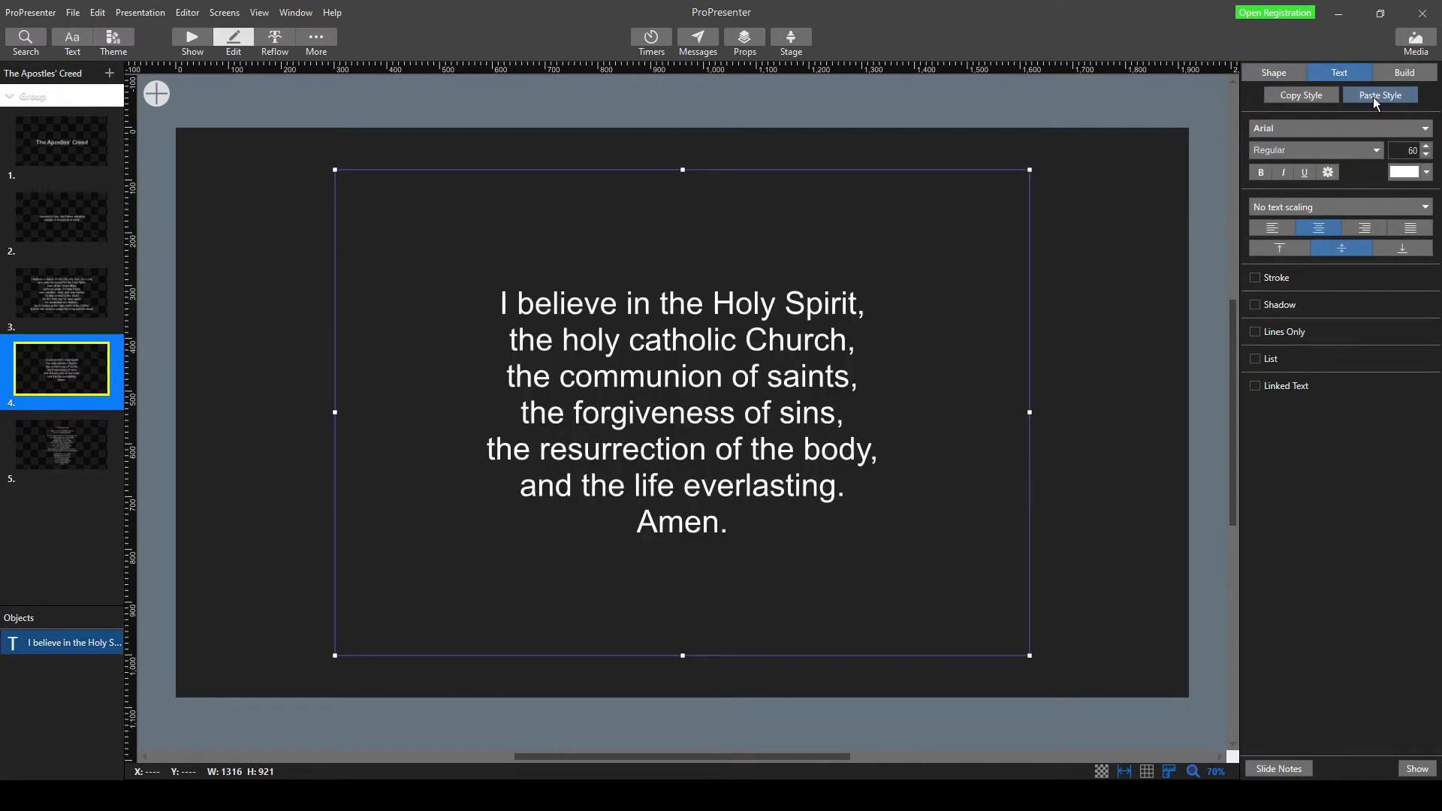
left_click(78, 313)
left_click(57, 232)
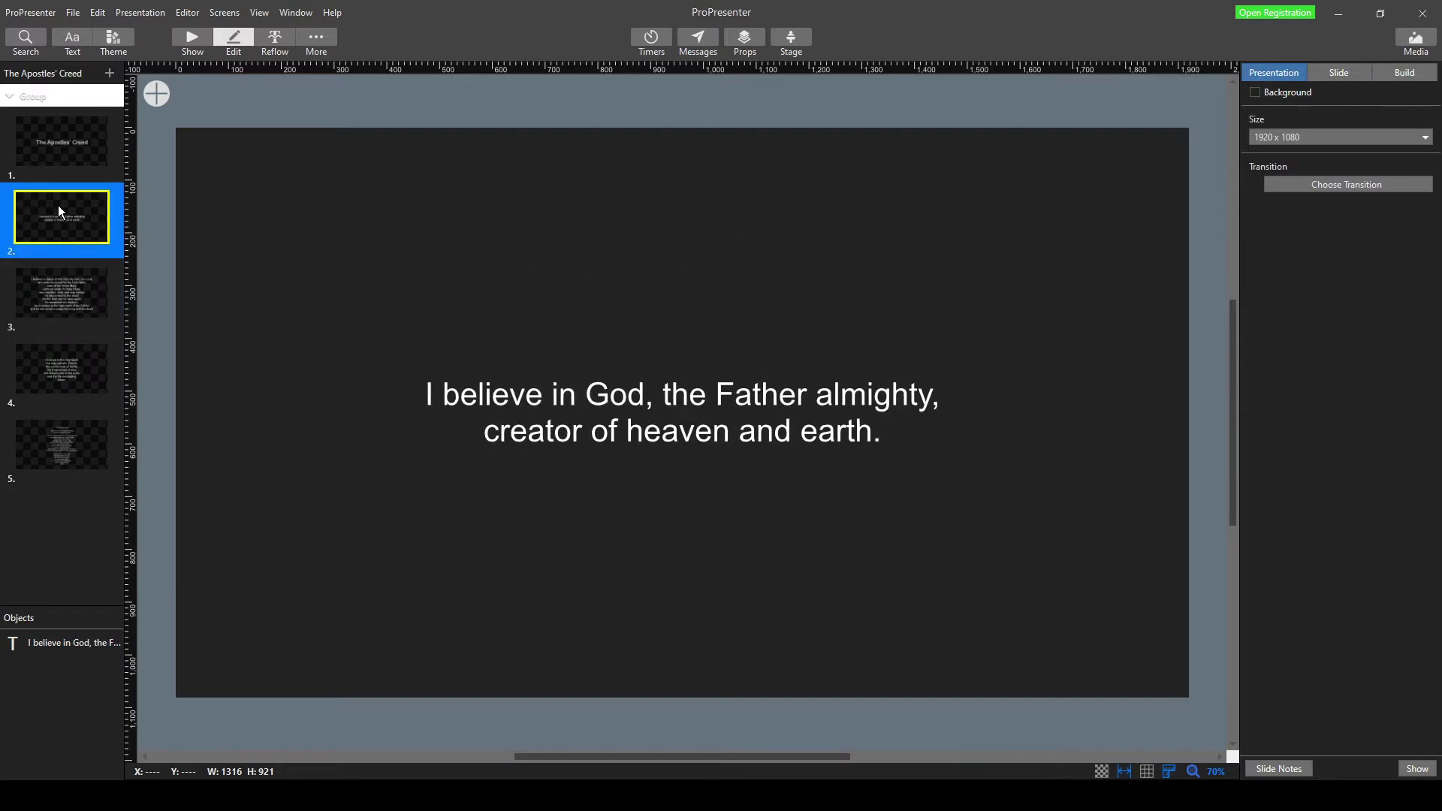
- Compare slides 2, 3 and 4 to check the restyled stanza text
left_click(72, 307)
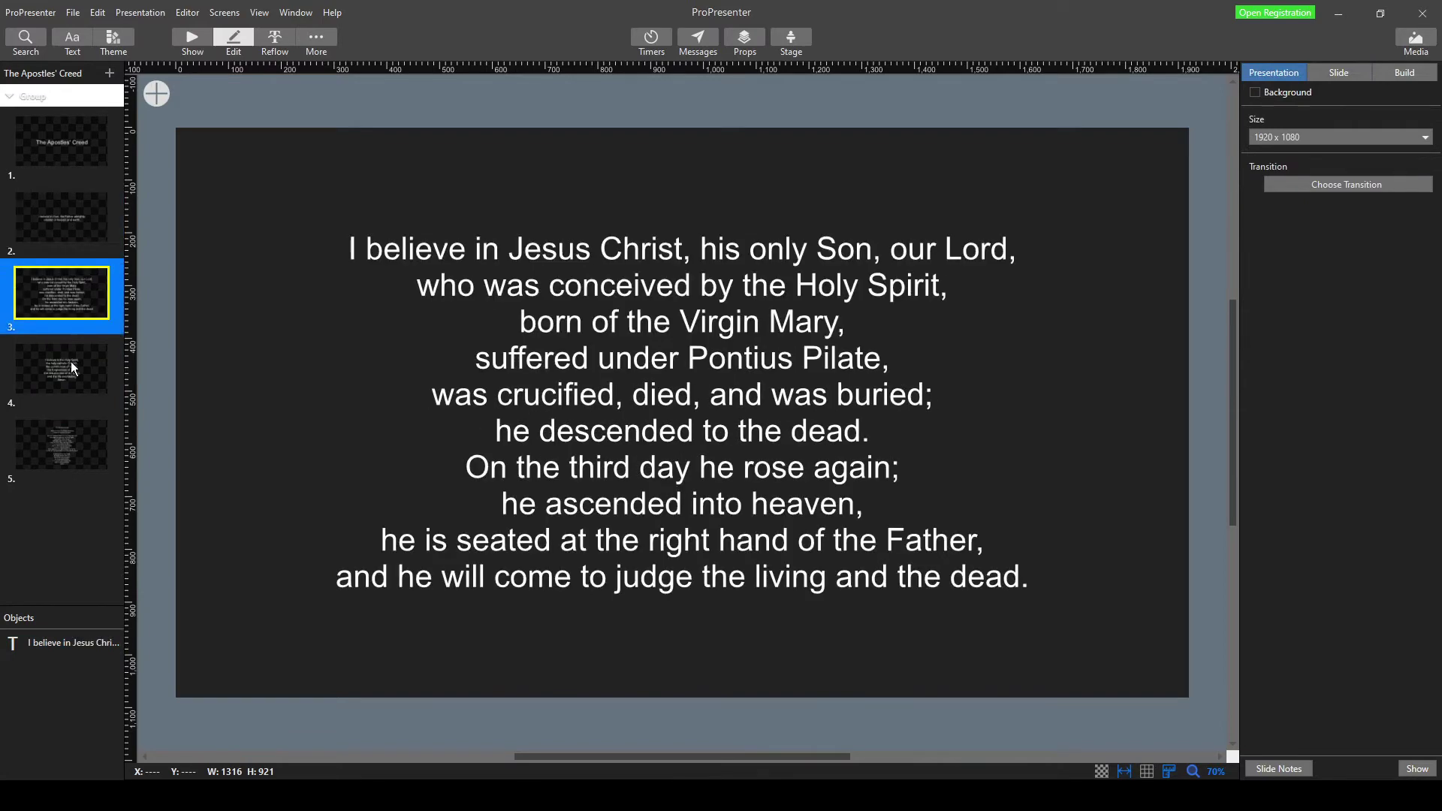
left_click(71, 364)
left_click(56, 311)
left_click(70, 222)
left_click(74, 300)
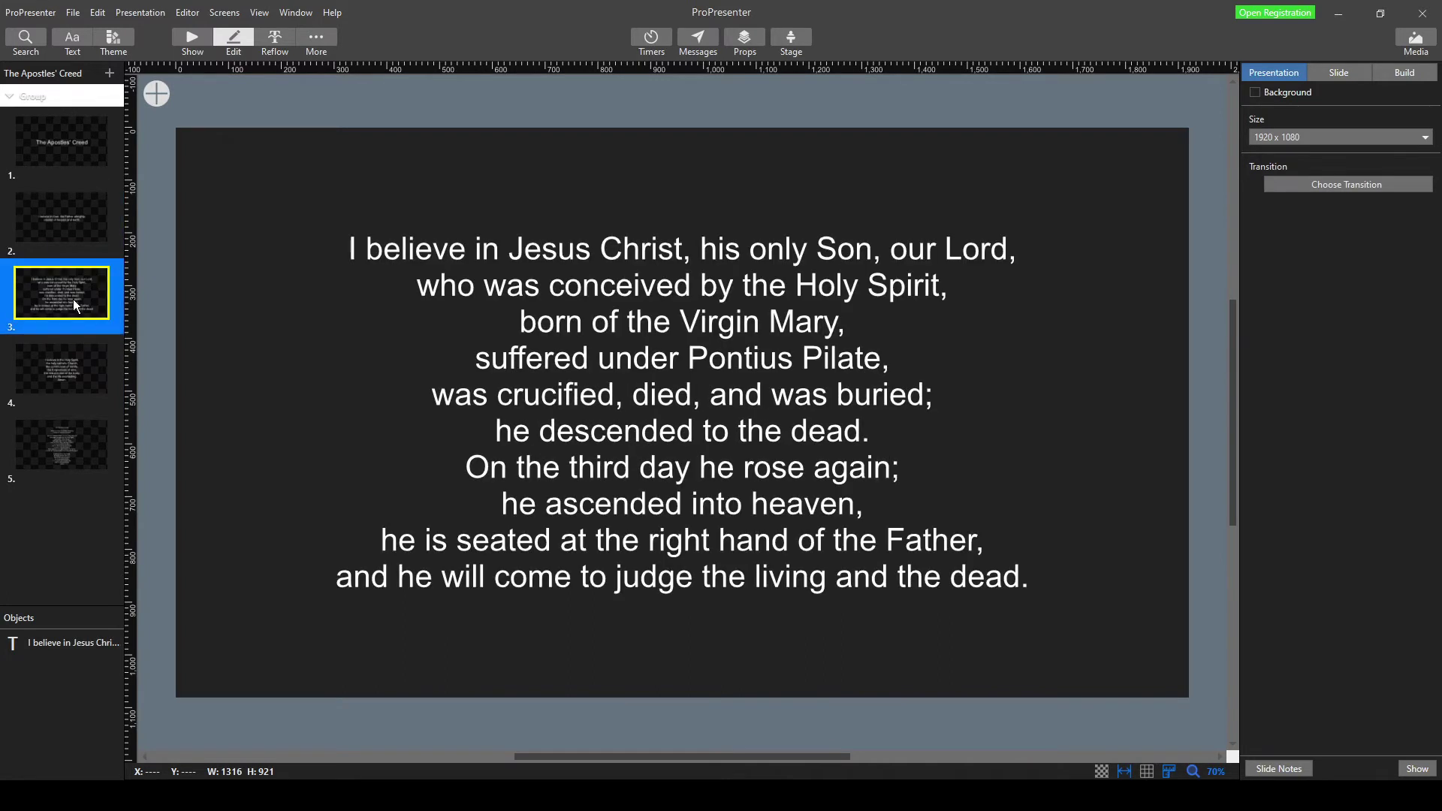
left_click(73, 377)
- Lower the title slide's font size from 120 to 100, then select slide 5's full creed text box
left_click(56, 156)
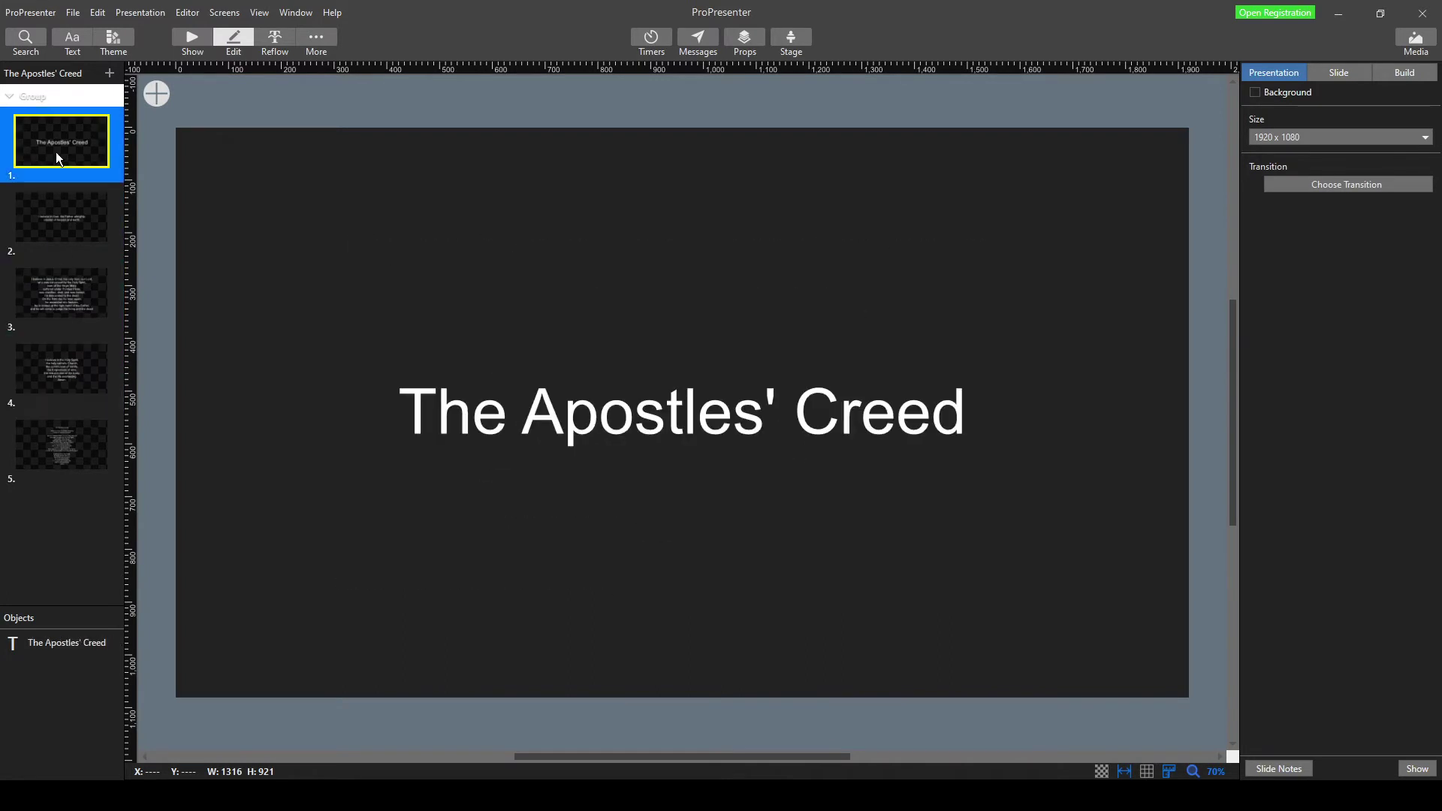
left_click(612, 443)
left_click(1426, 155)
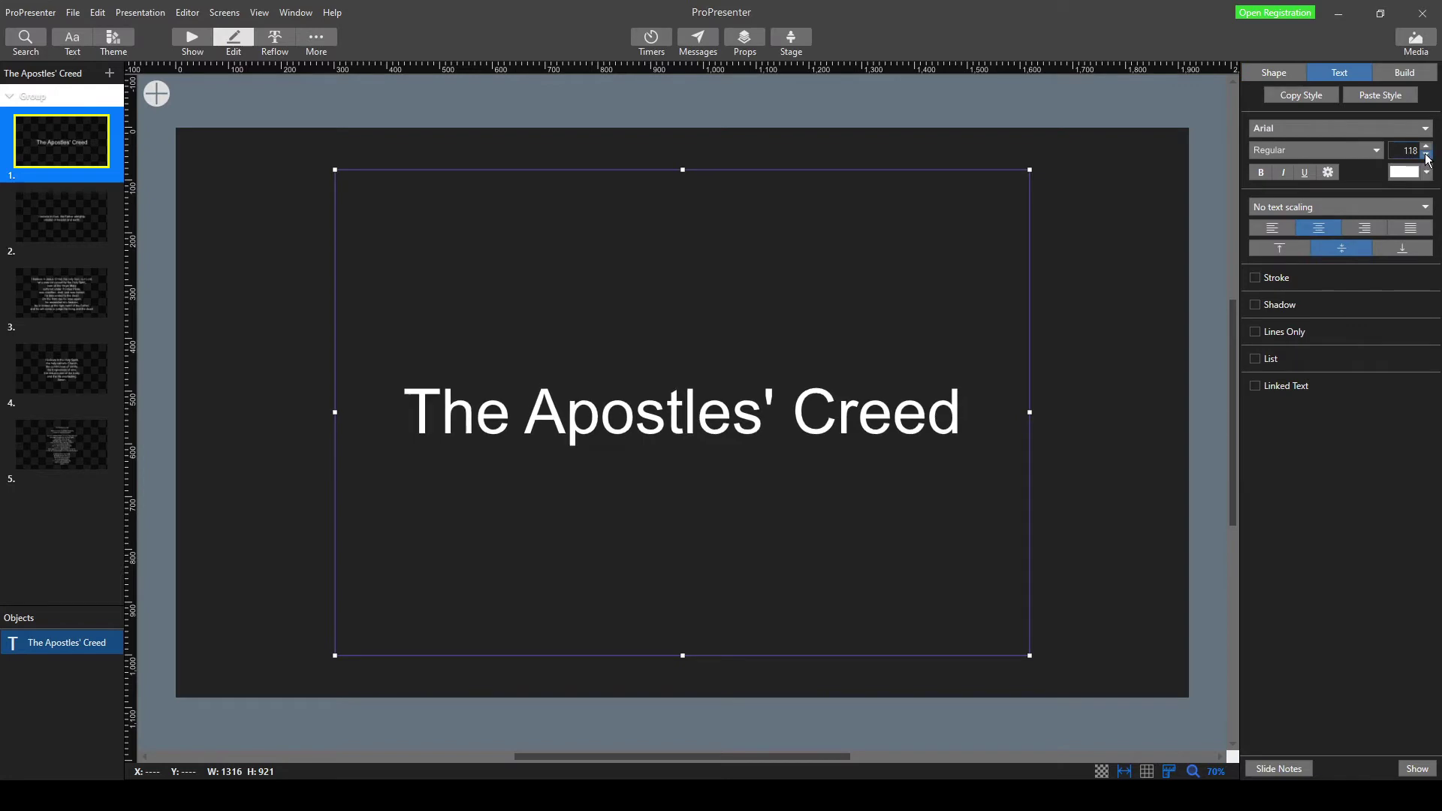
left_click(1427, 154)
left_click(1427, 155)
left_click(1427, 155)
left_click(1426, 155)
left_click(1426, 154)
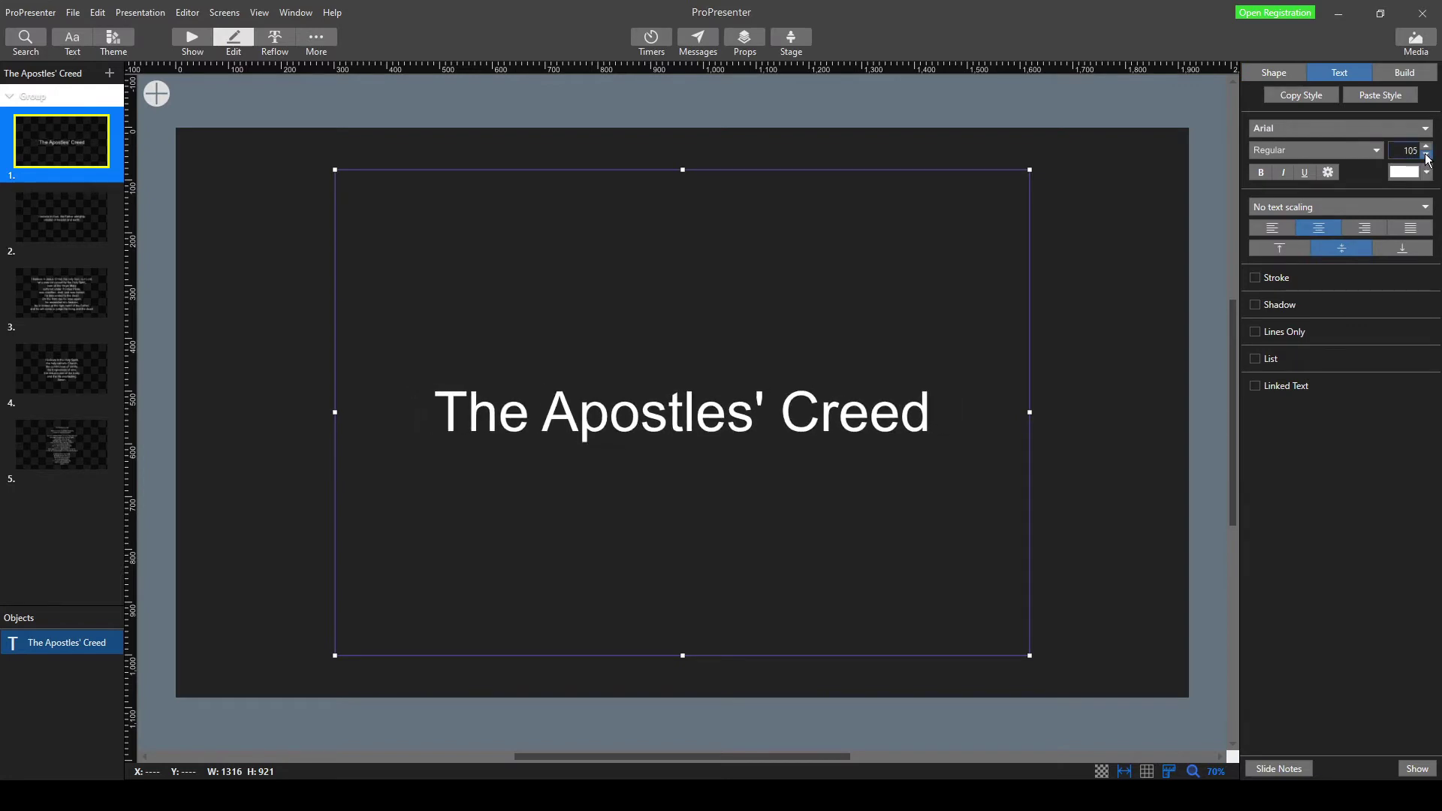
left_click(1427, 155)
left_click(1426, 155)
left_click(1427, 155)
left_click(1426, 155)
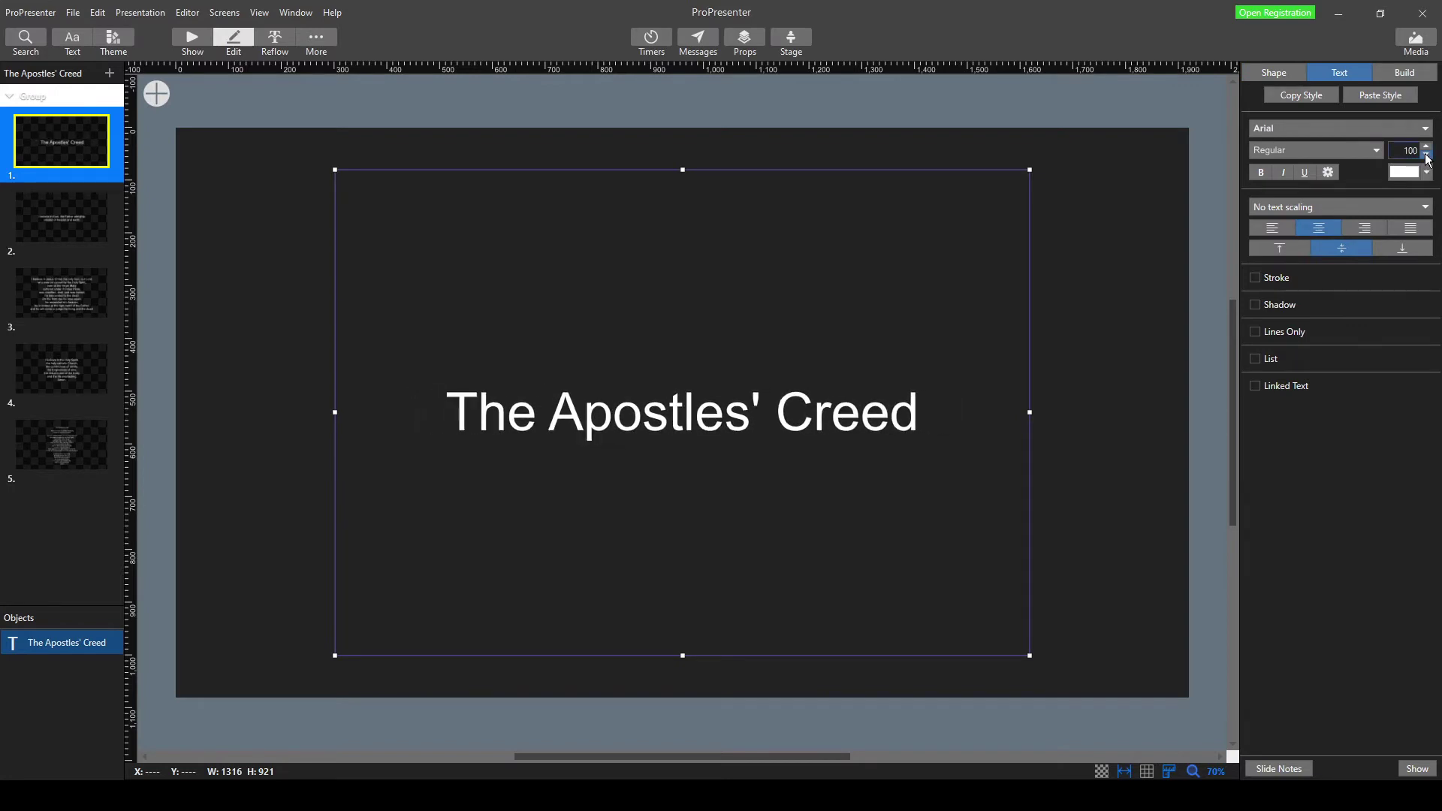
left_click(50, 461)
left_click(418, 476)
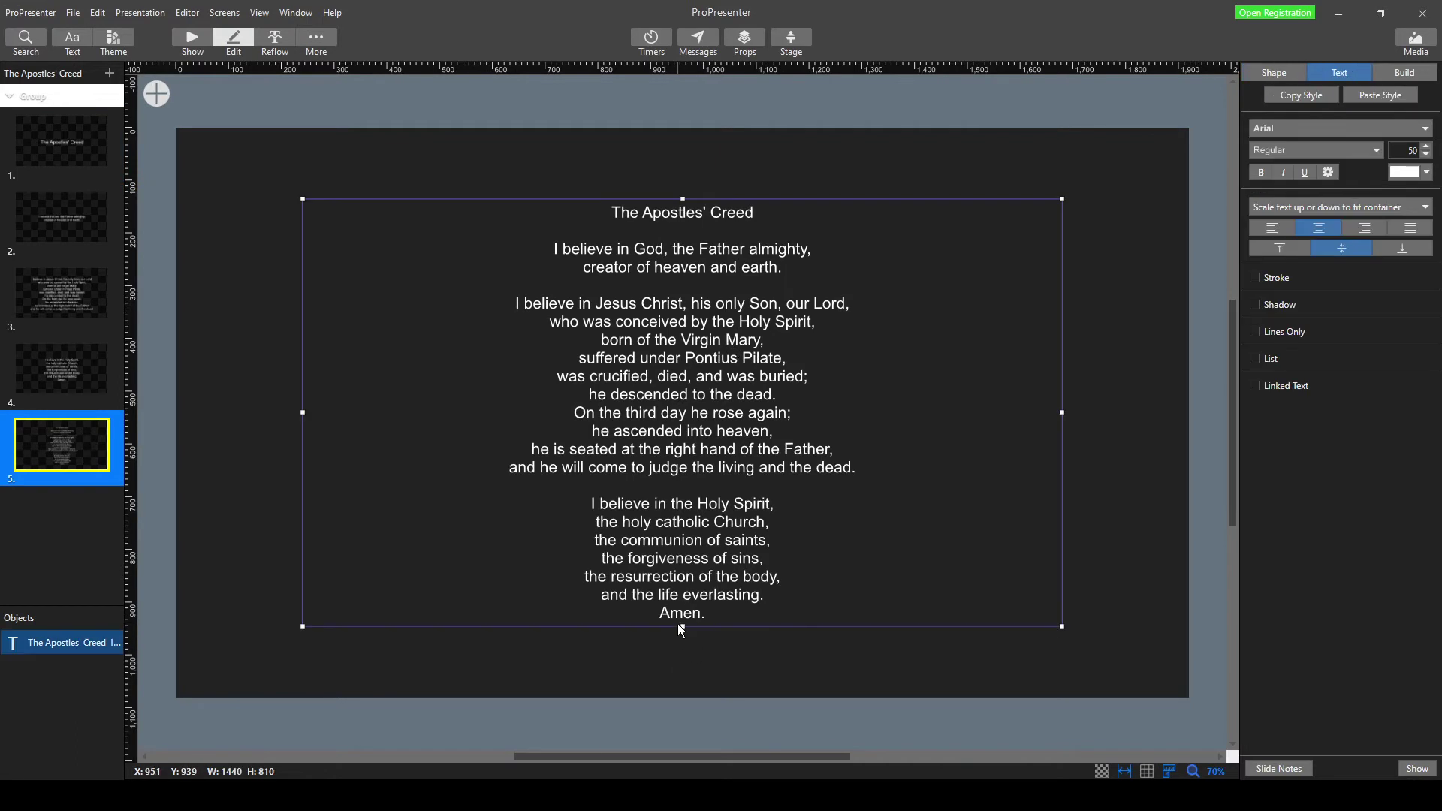
- Turn off text scaling on slide 5, set the creed to size 33, and make its box taller
left_click_drag(682, 625, 682, 657)
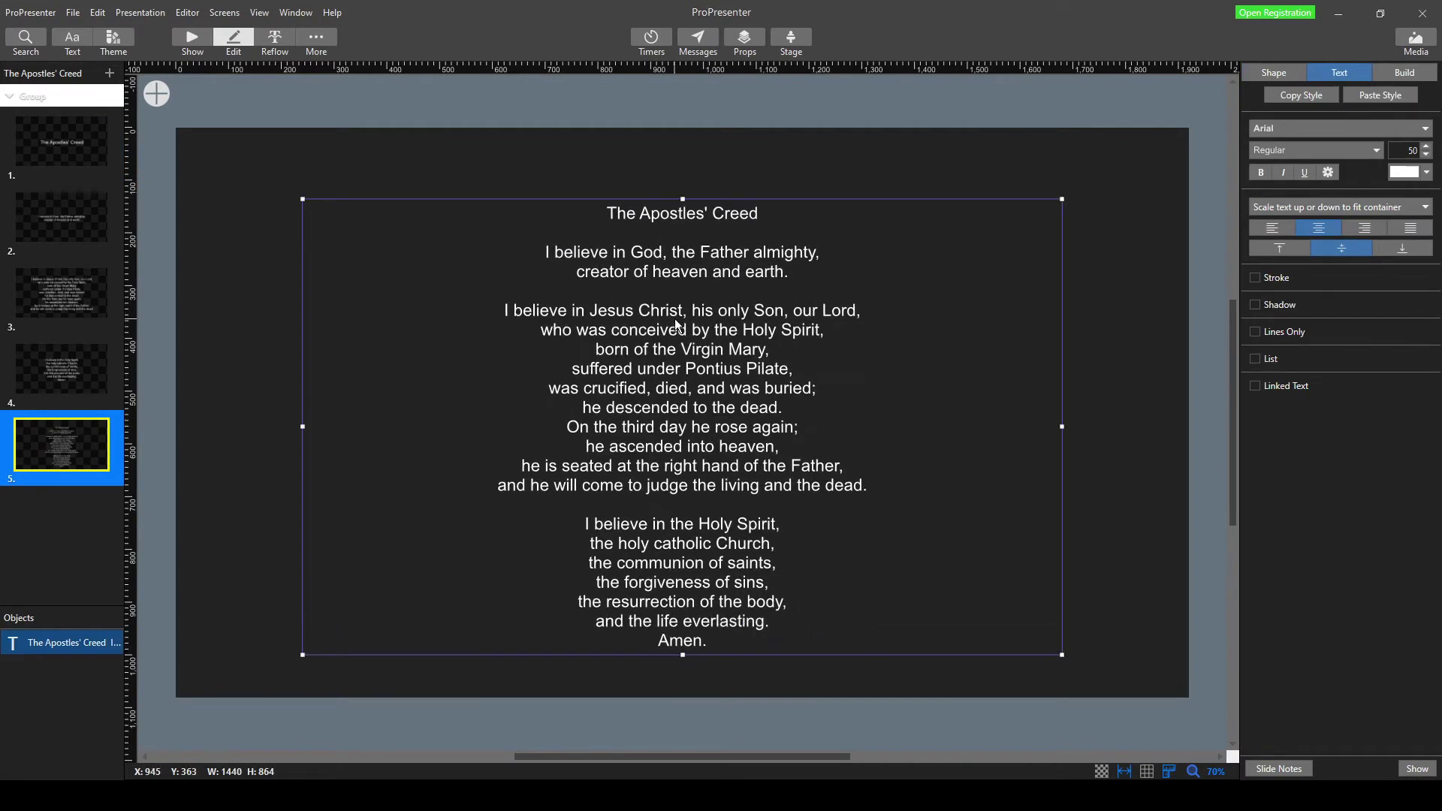
left_click(1288, 212)
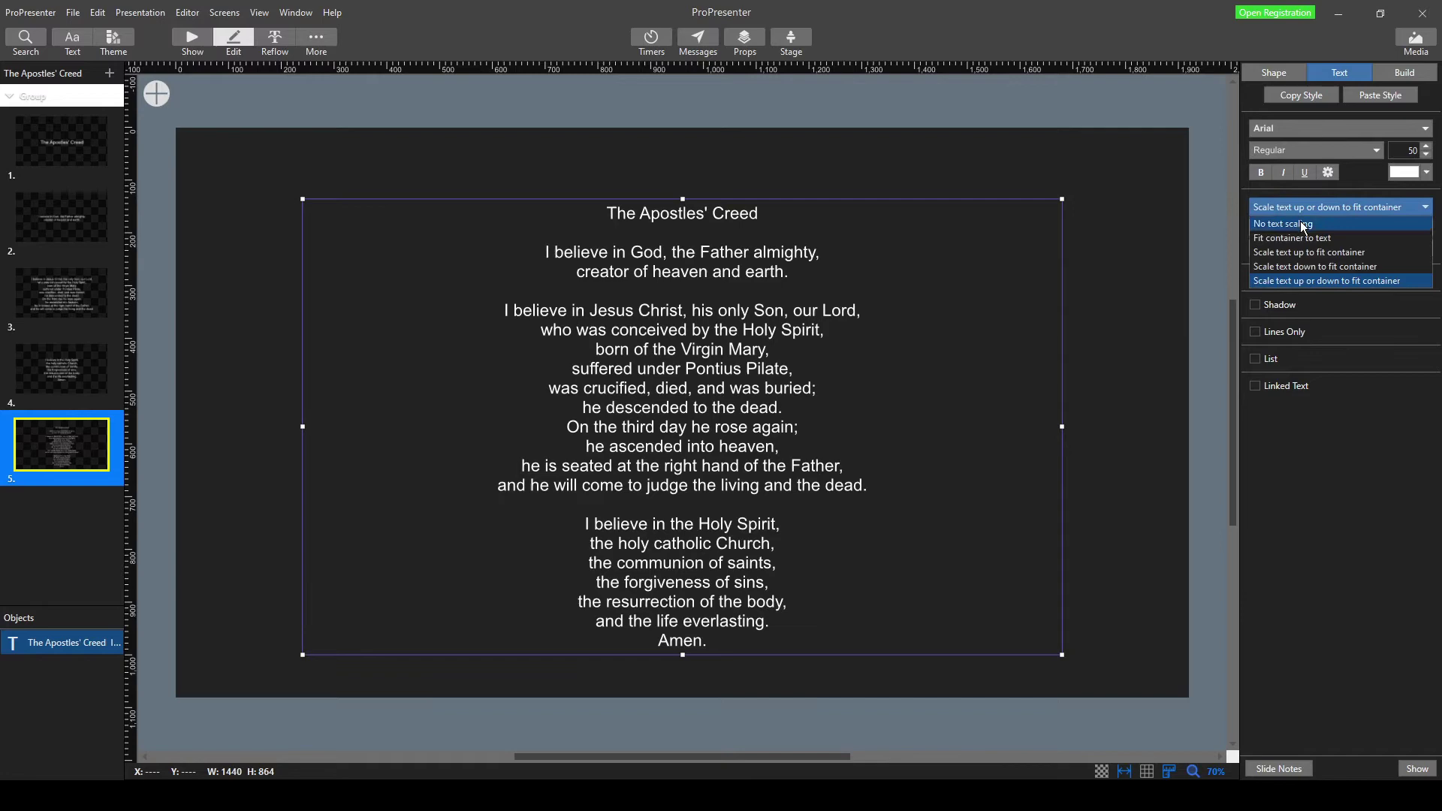
left_click(1289, 224)
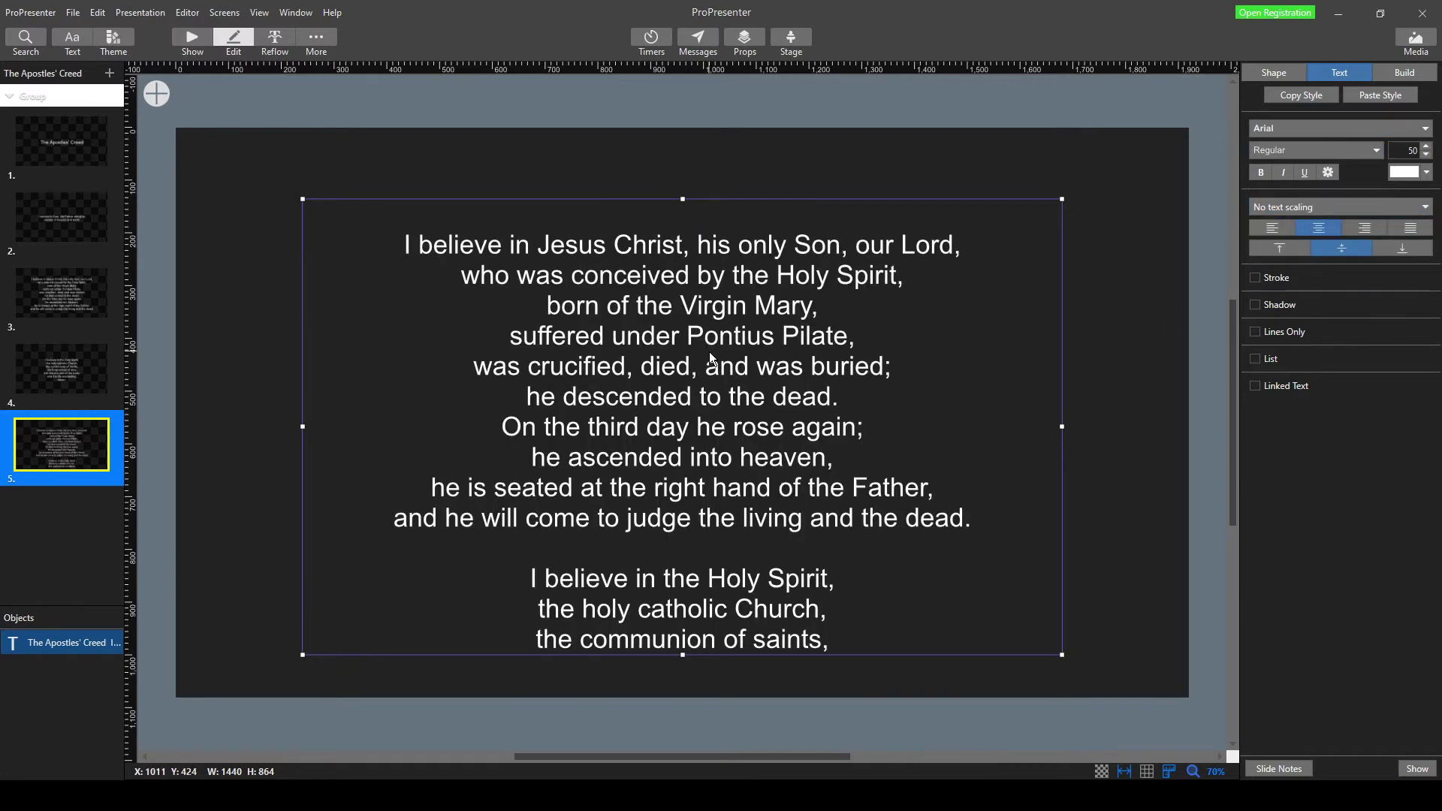
left_click_drag(1426, 154, 1426, 155)
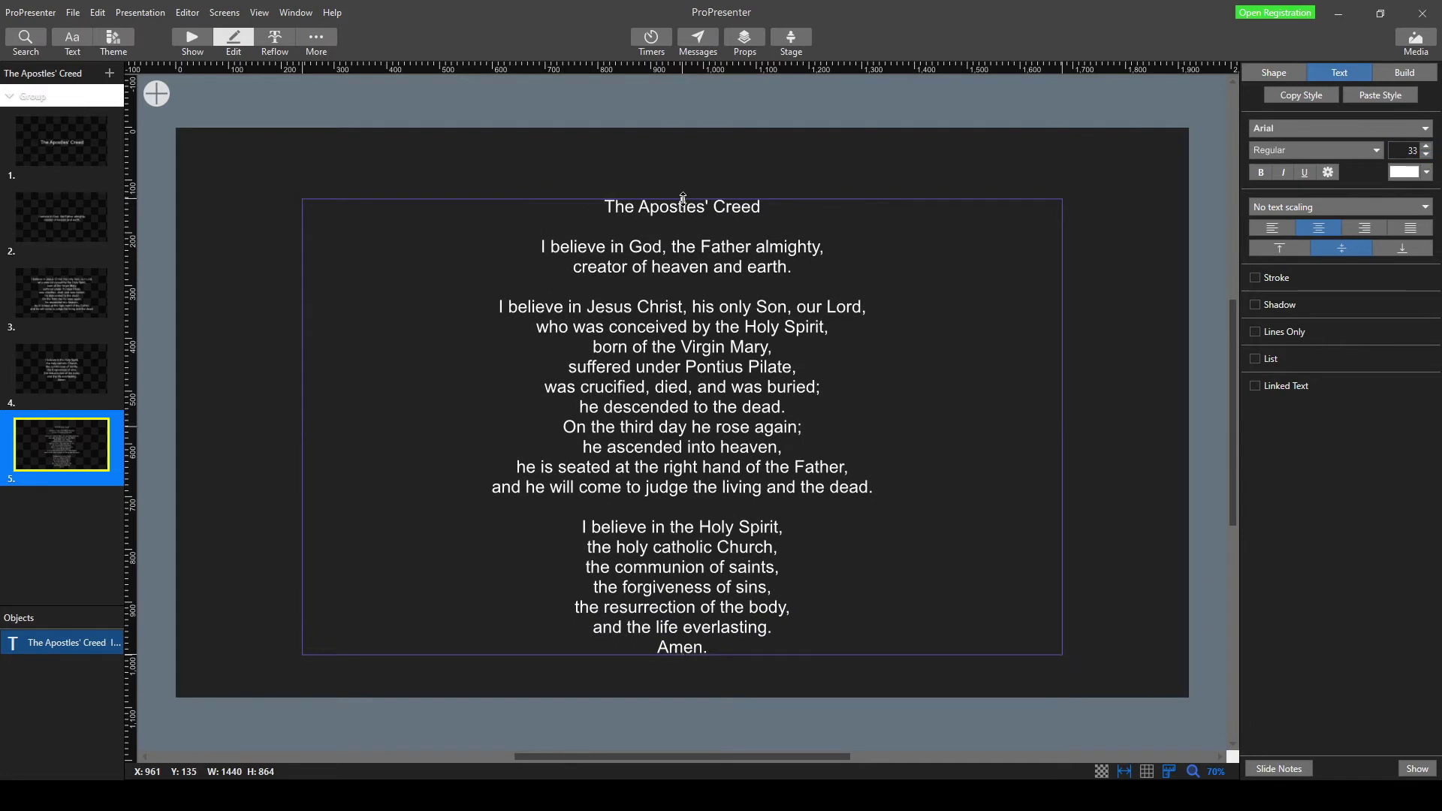
left_click_drag(682, 199, 682, 142)
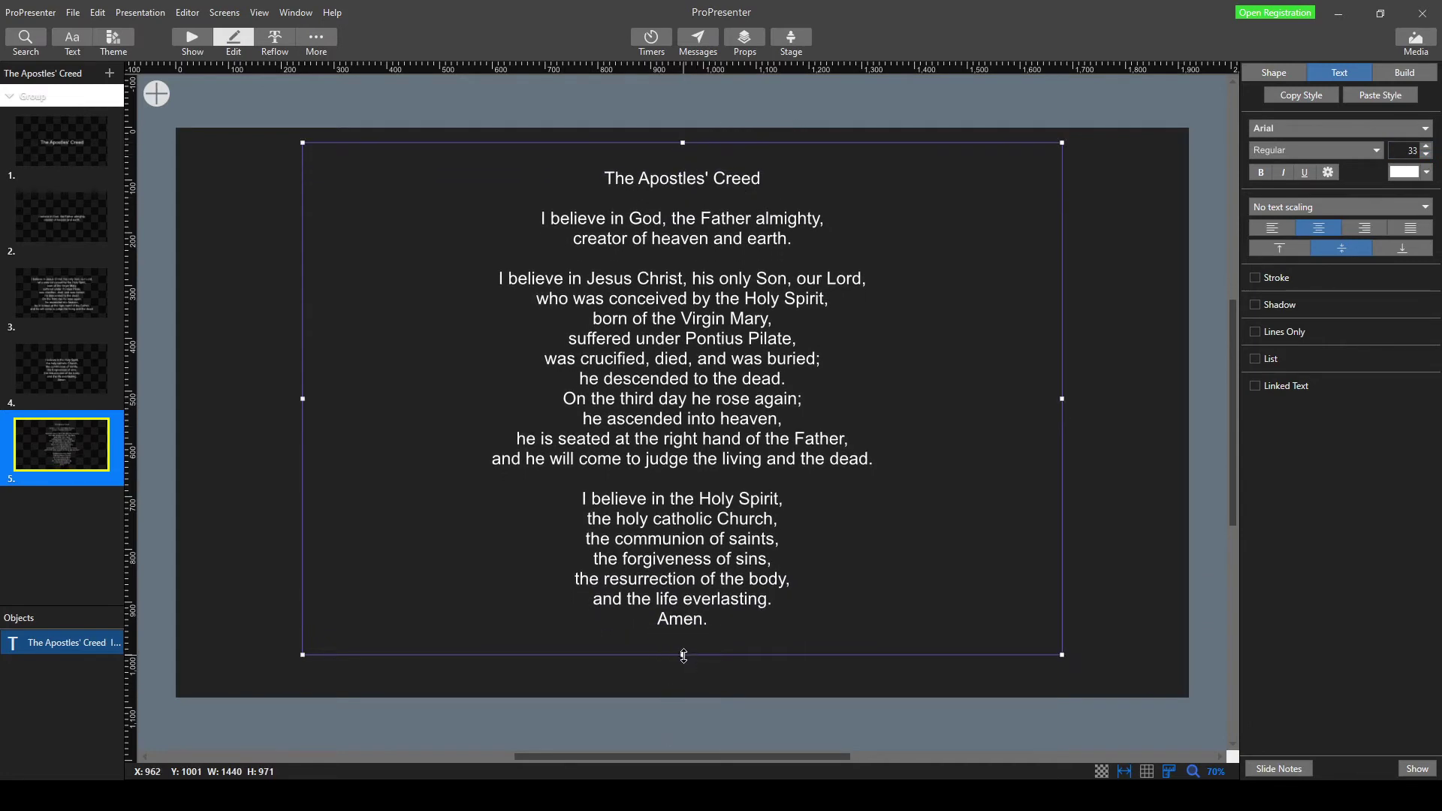
left_click_drag(682, 654, 682, 688)
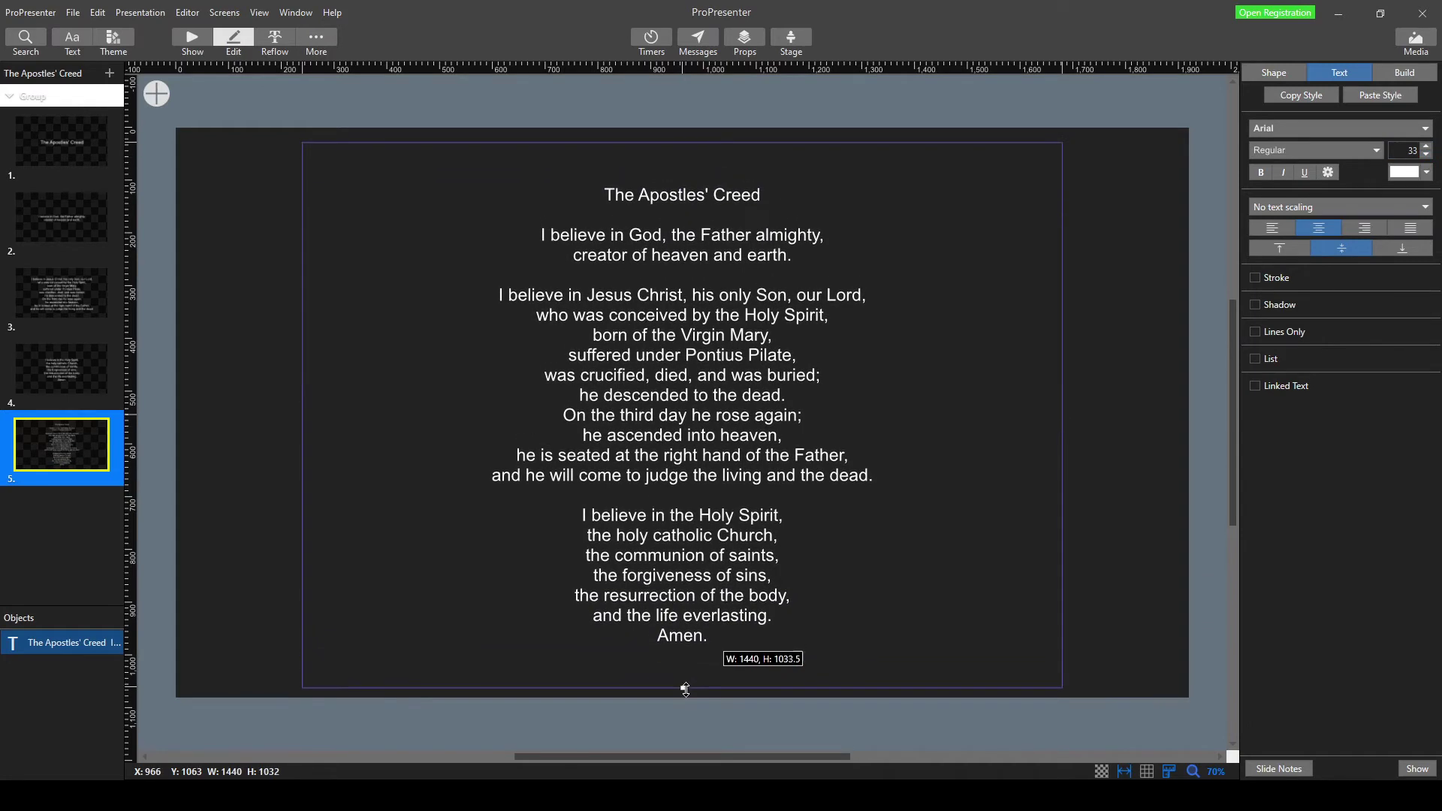
- Enlarge the title line 'The Apostles' Creed' to size 50 and nudge the box up to centre it
double_click(768, 196)
left_click(764, 196)
left_click_drag(764, 197, 606, 197)
left_click(1428, 147)
left_click(1428, 148)
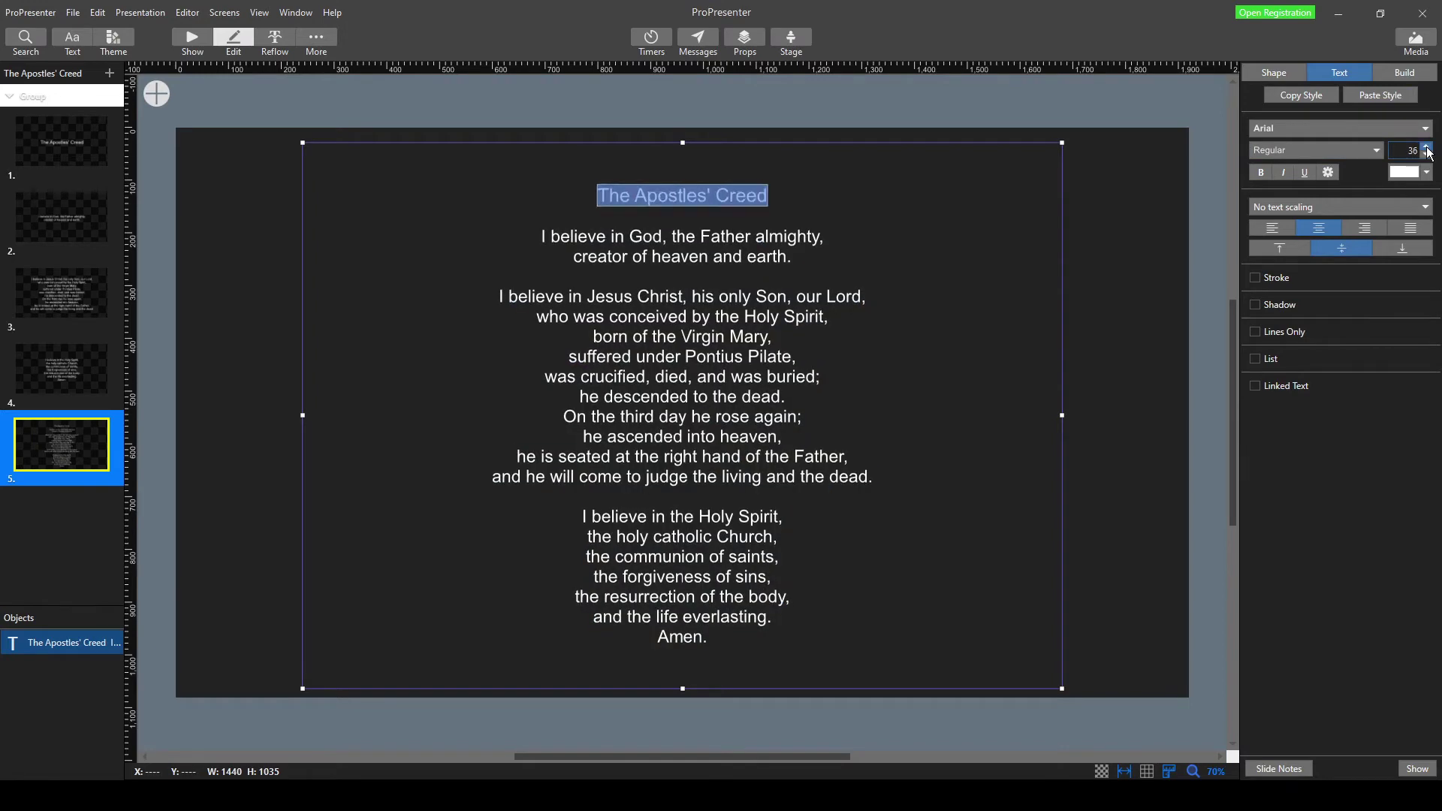
left_click(1428, 147)
left_click(1428, 147)
left_click(1428, 148)
left_click(1428, 148)
left_click(1428, 148)
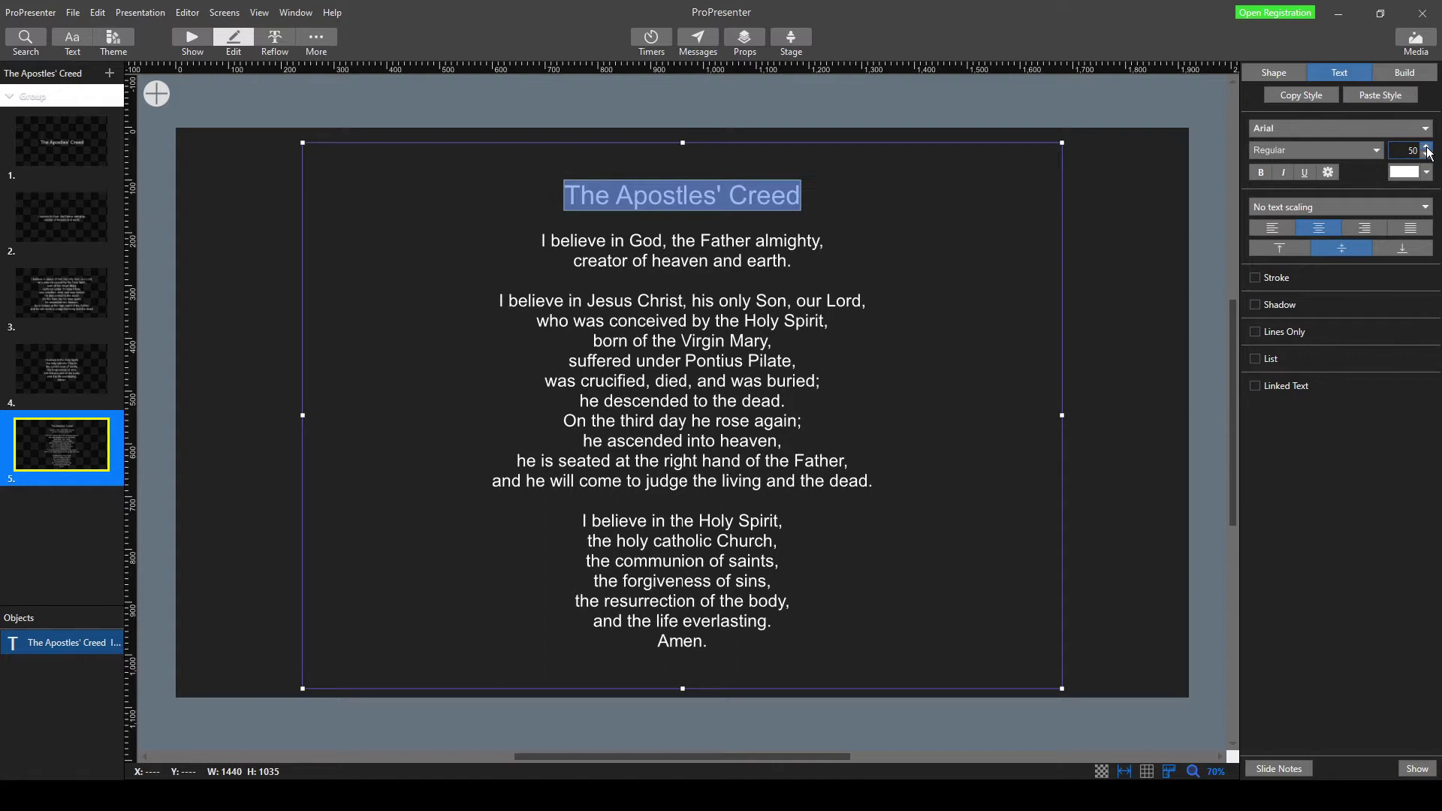
left_click(1094, 299)
left_click(673, 501)
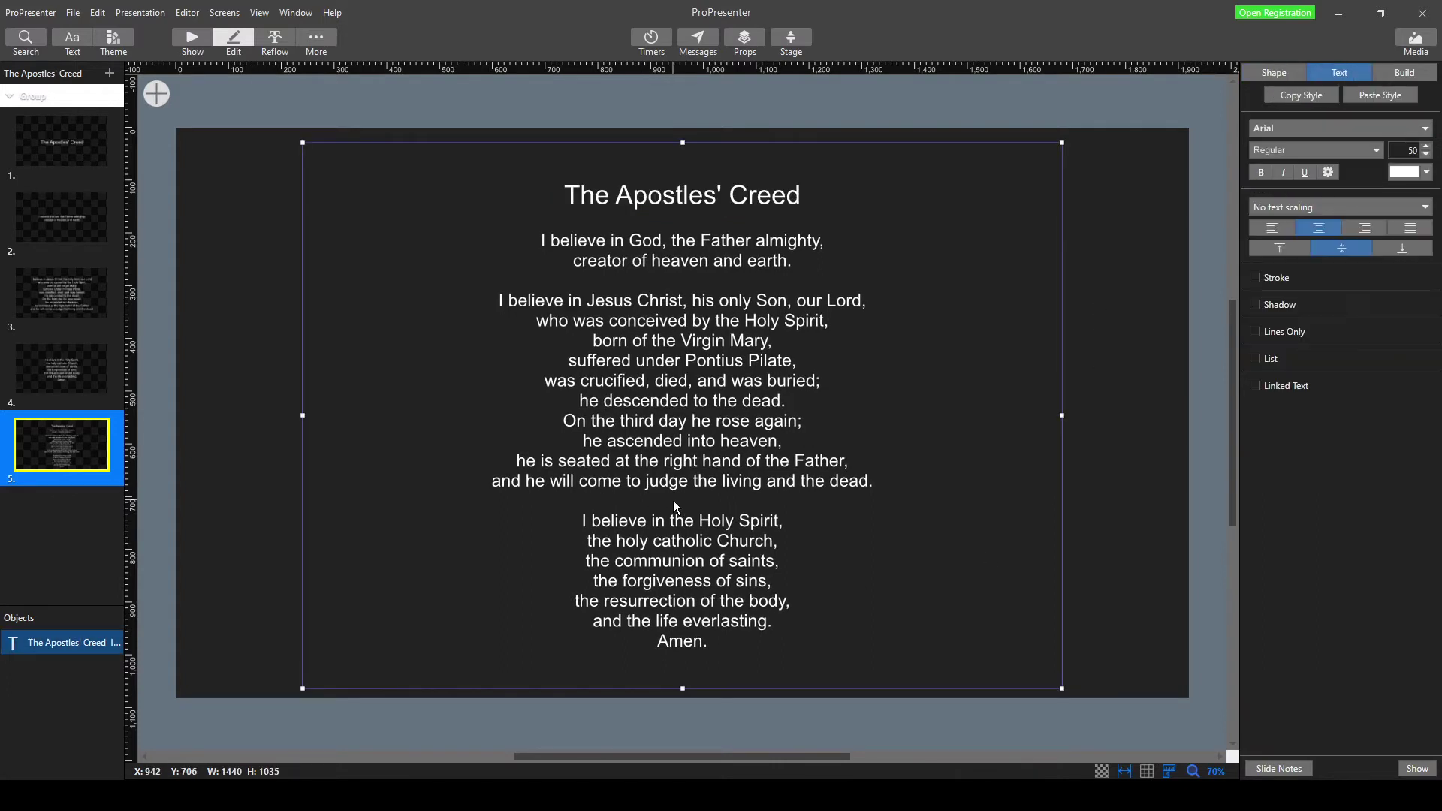
left_click_drag(673, 500, 670, 493)
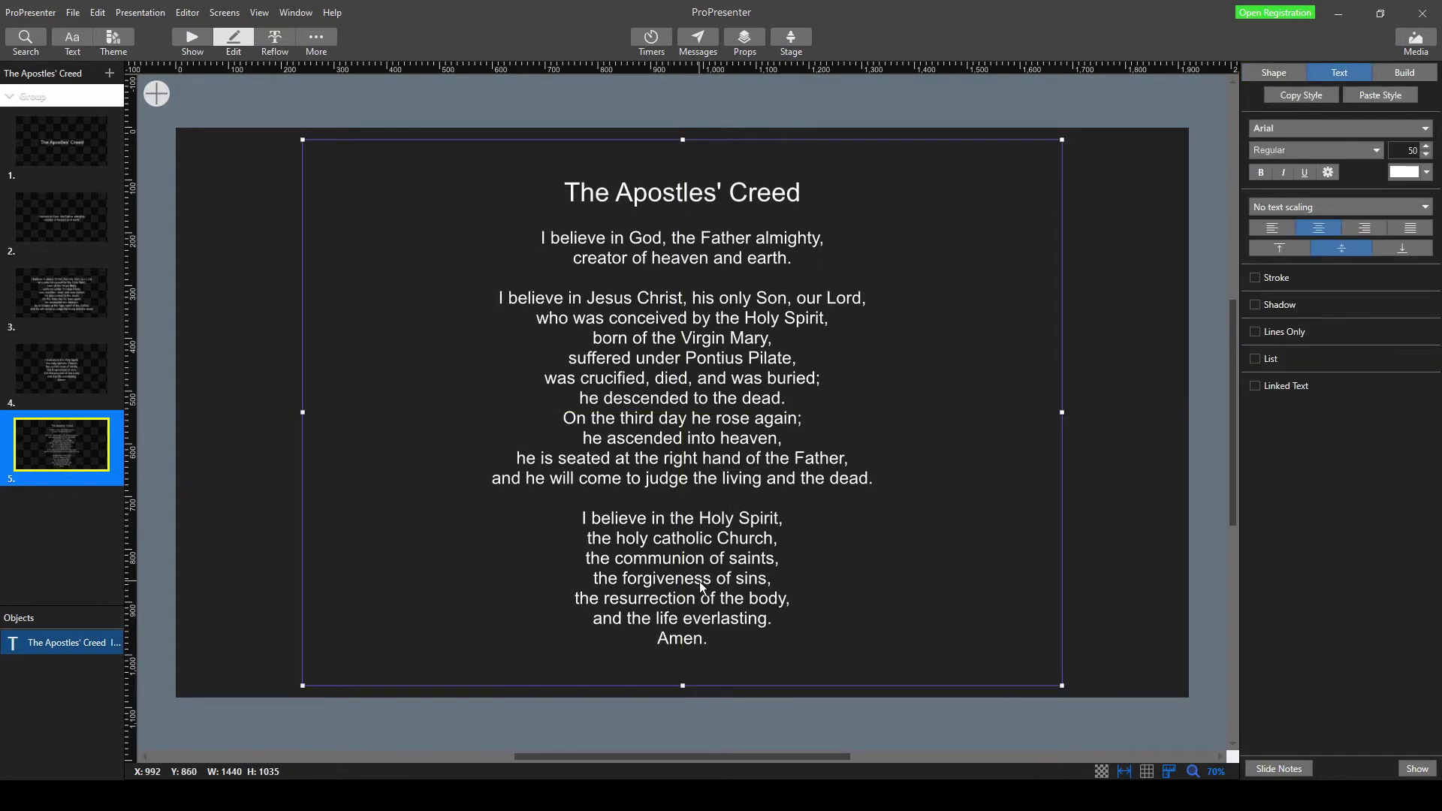
left_click(1178, 241)
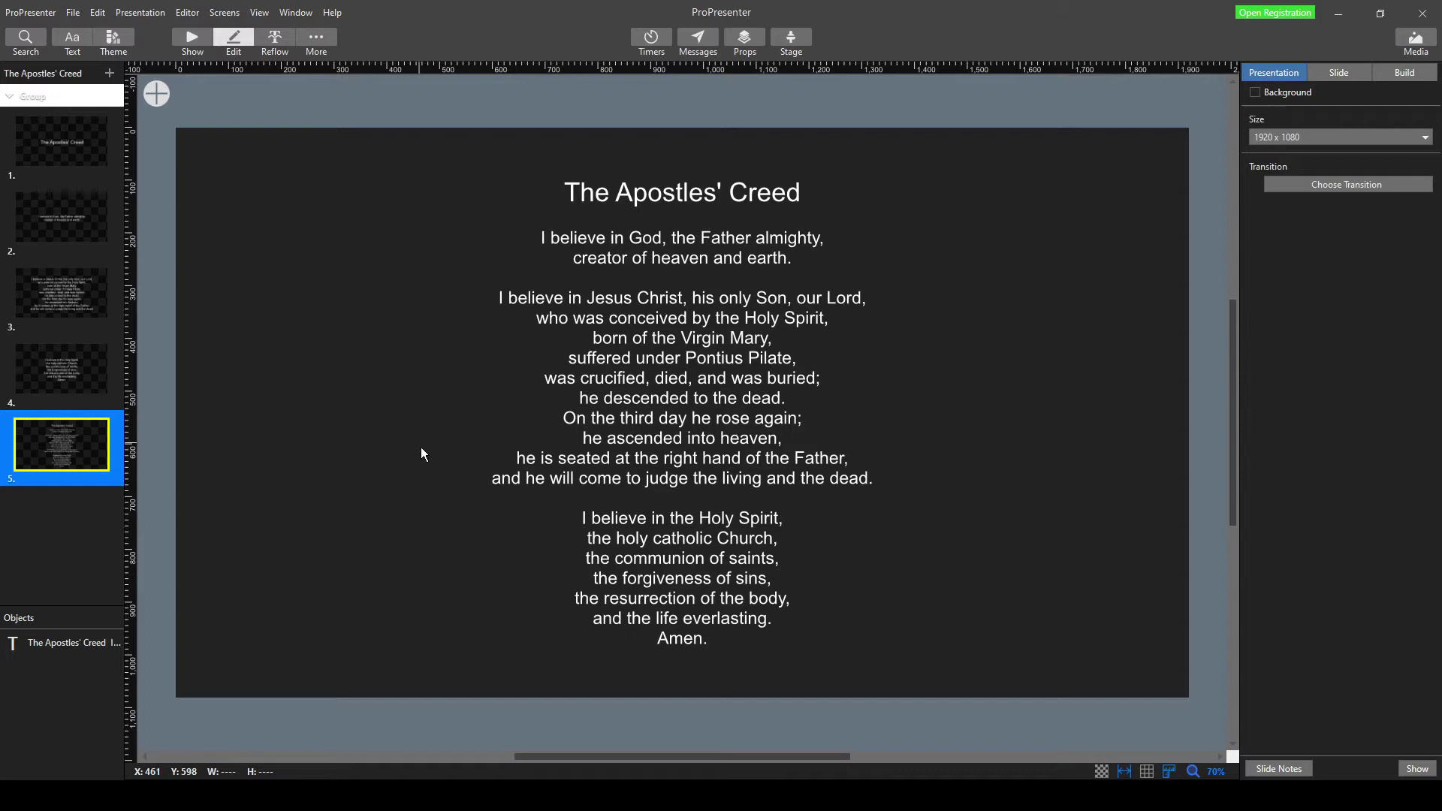
- Add a rectangle, size it to 917 × 1080 at slide 5's centre, and layer it behind the creed text
left_click(161, 94)
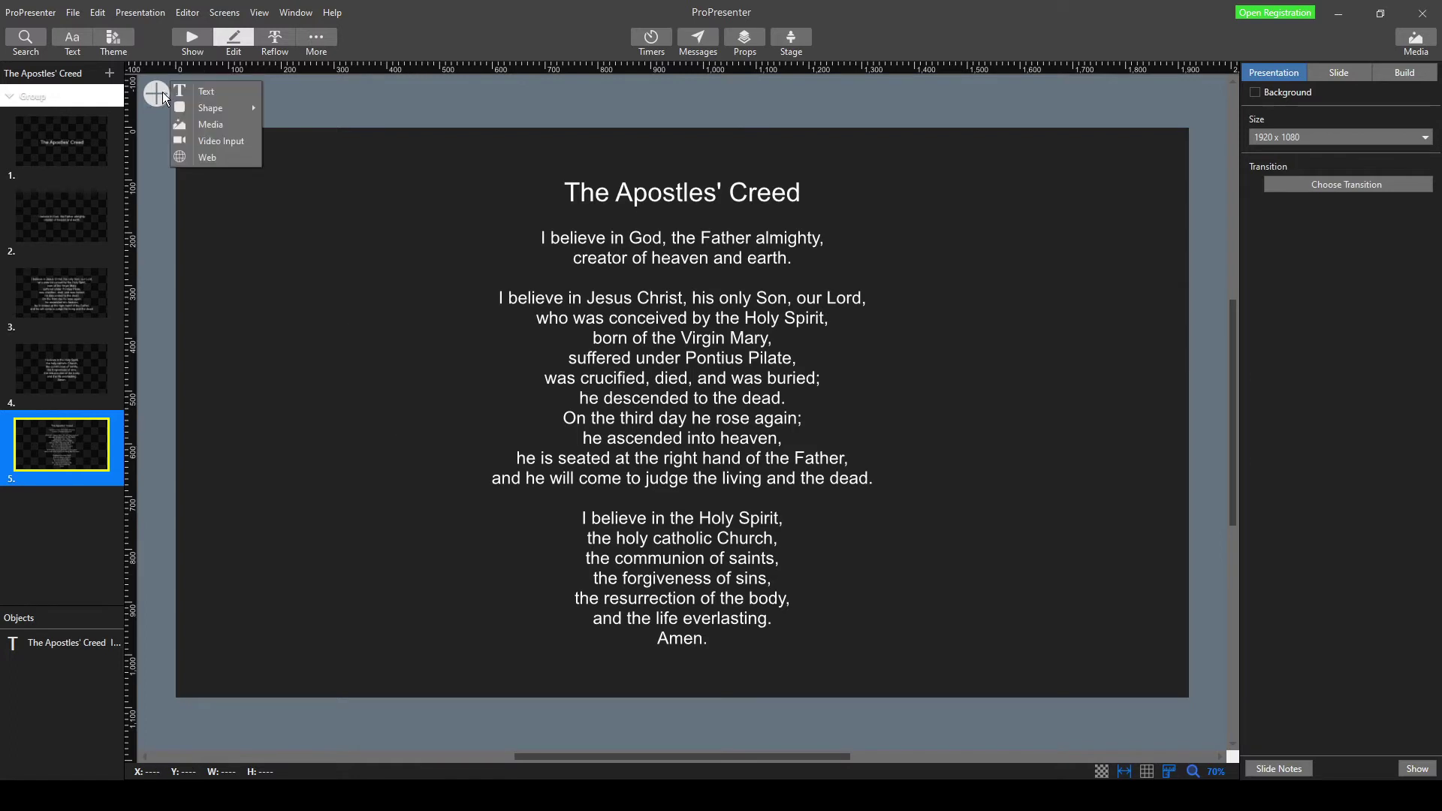
mouse_move(216, 110)
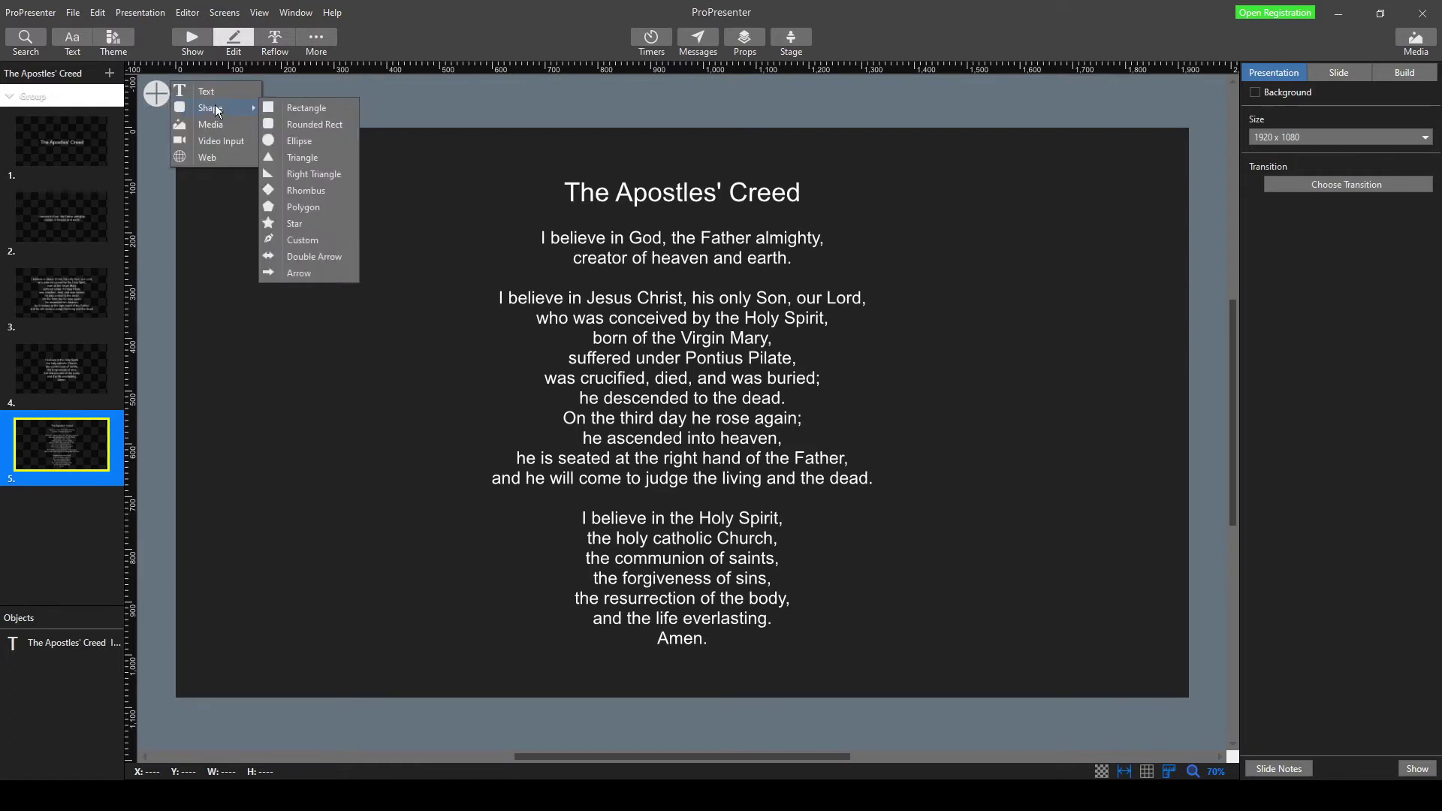
left_click(291, 108)
left_click_drag(290, 278, 216, 179)
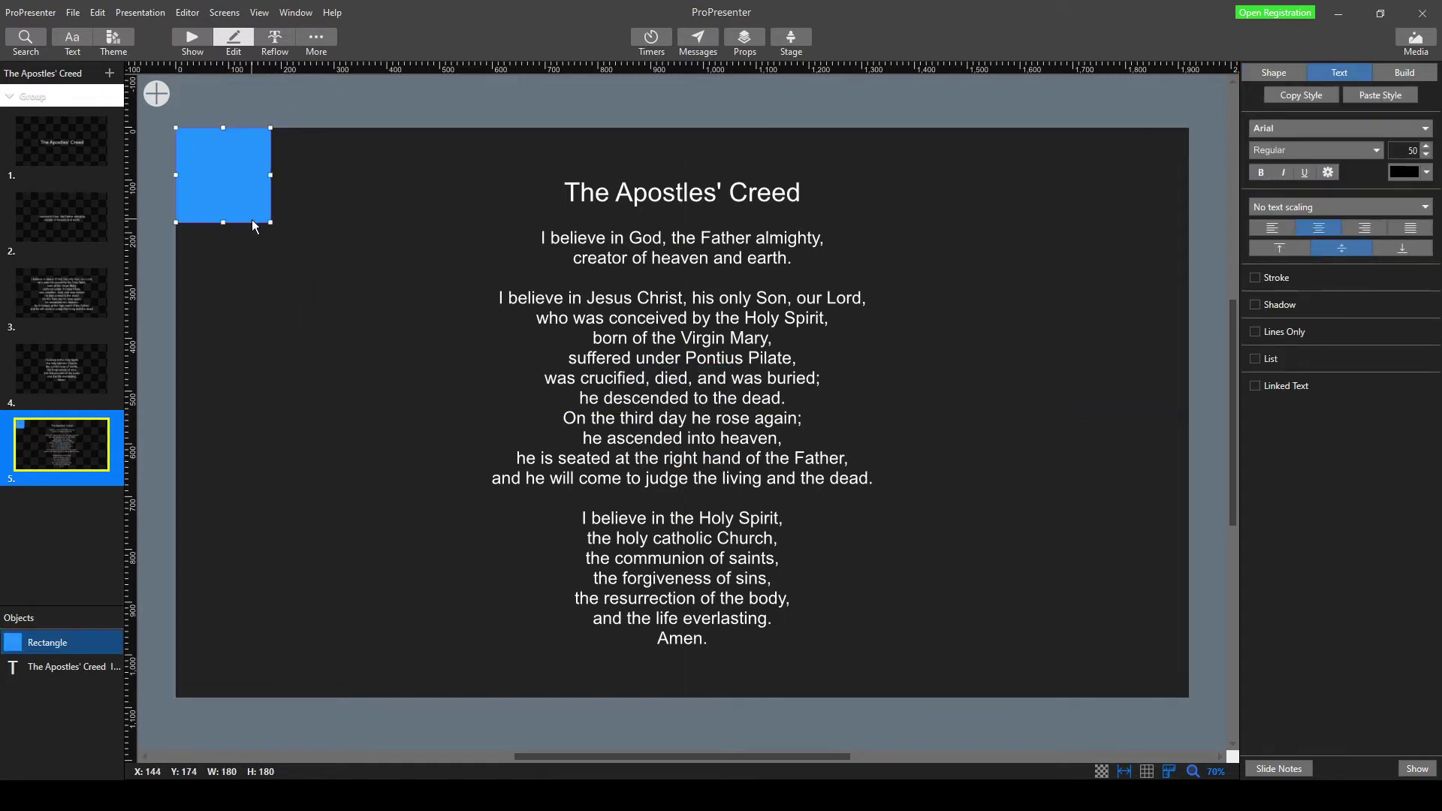
left_click_drag(271, 222, 350, 393)
left_click_drag(288, 264, 540, 253)
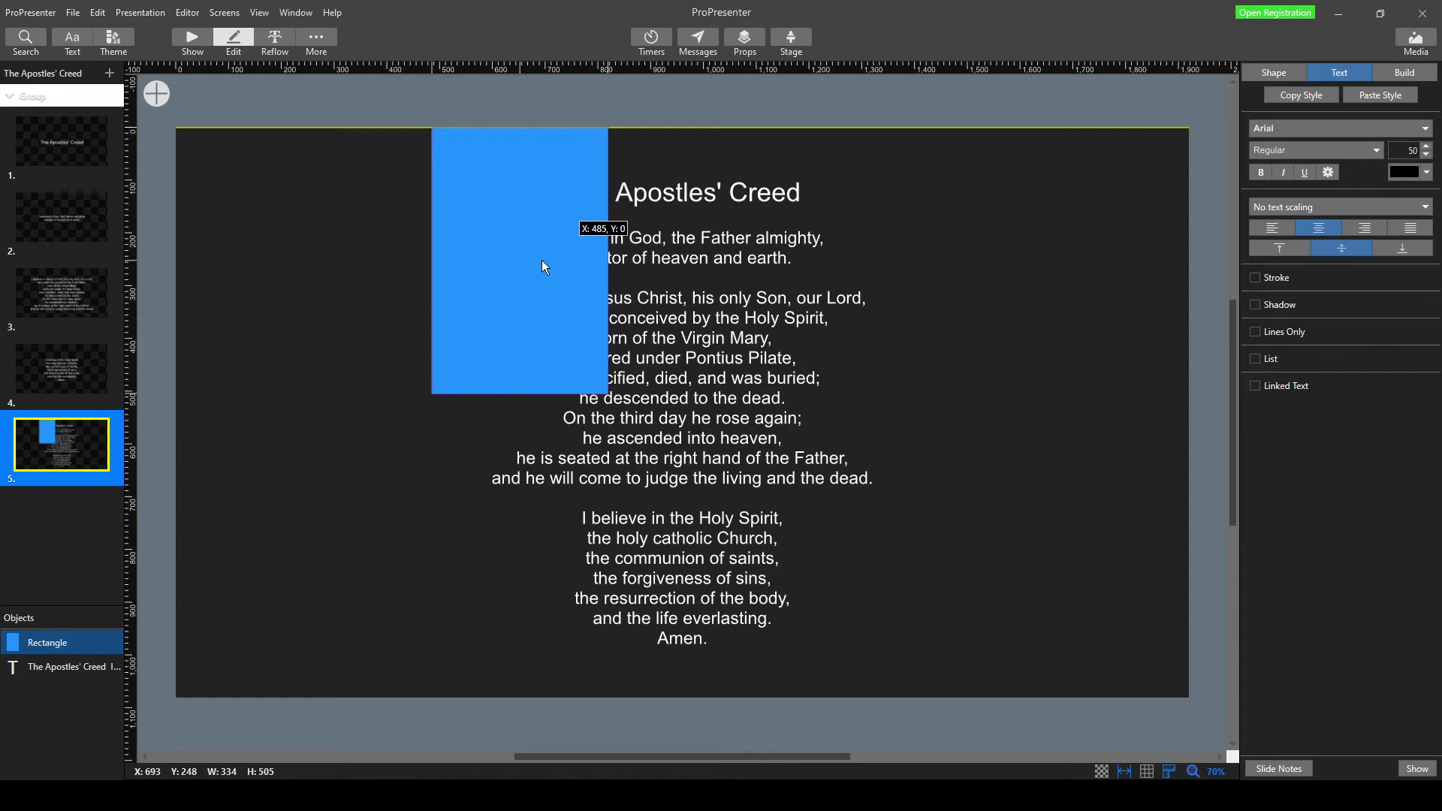
left_click_drag(608, 394, 820, 591)
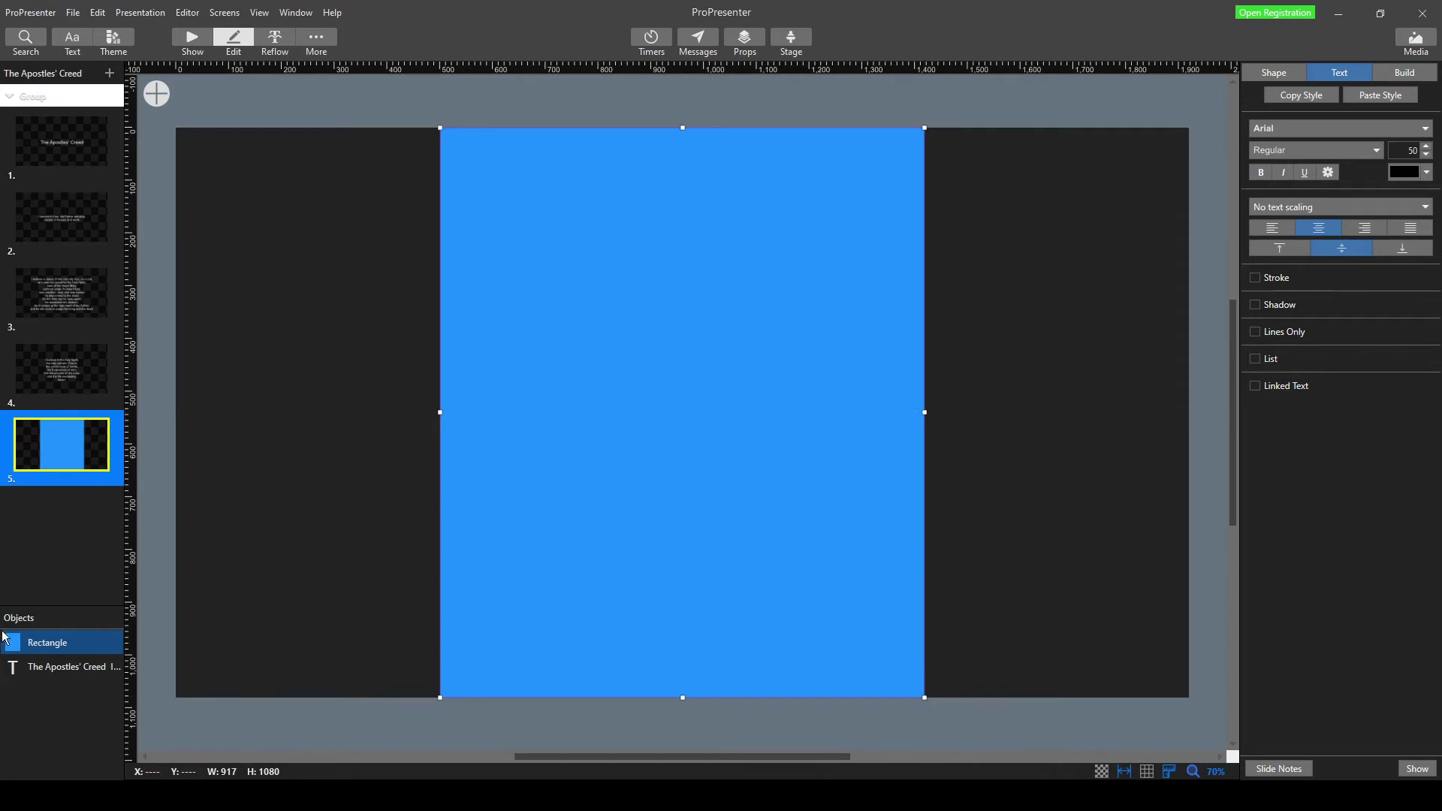
left_click_drag(43, 651, 45, 682)
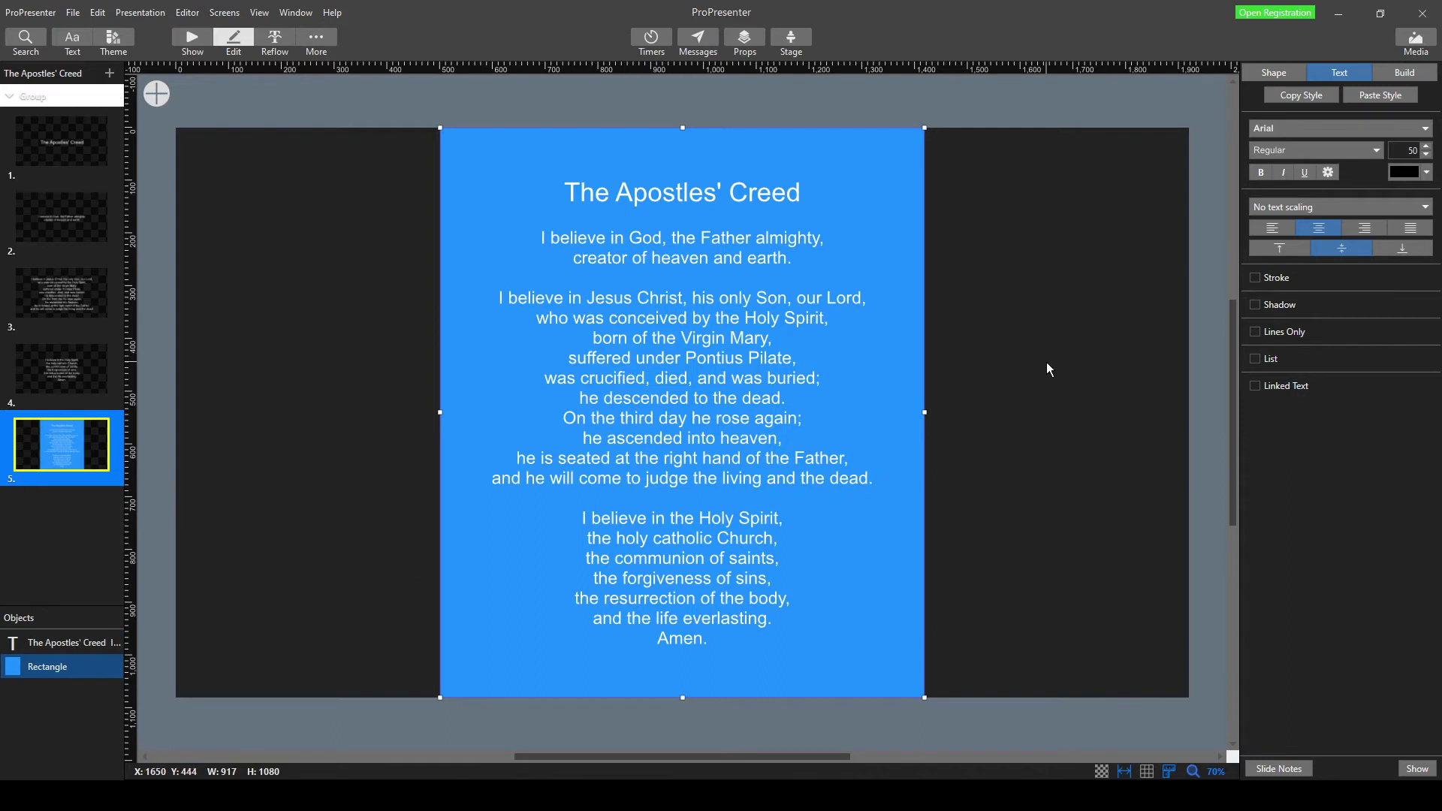
left_click(1053, 289)
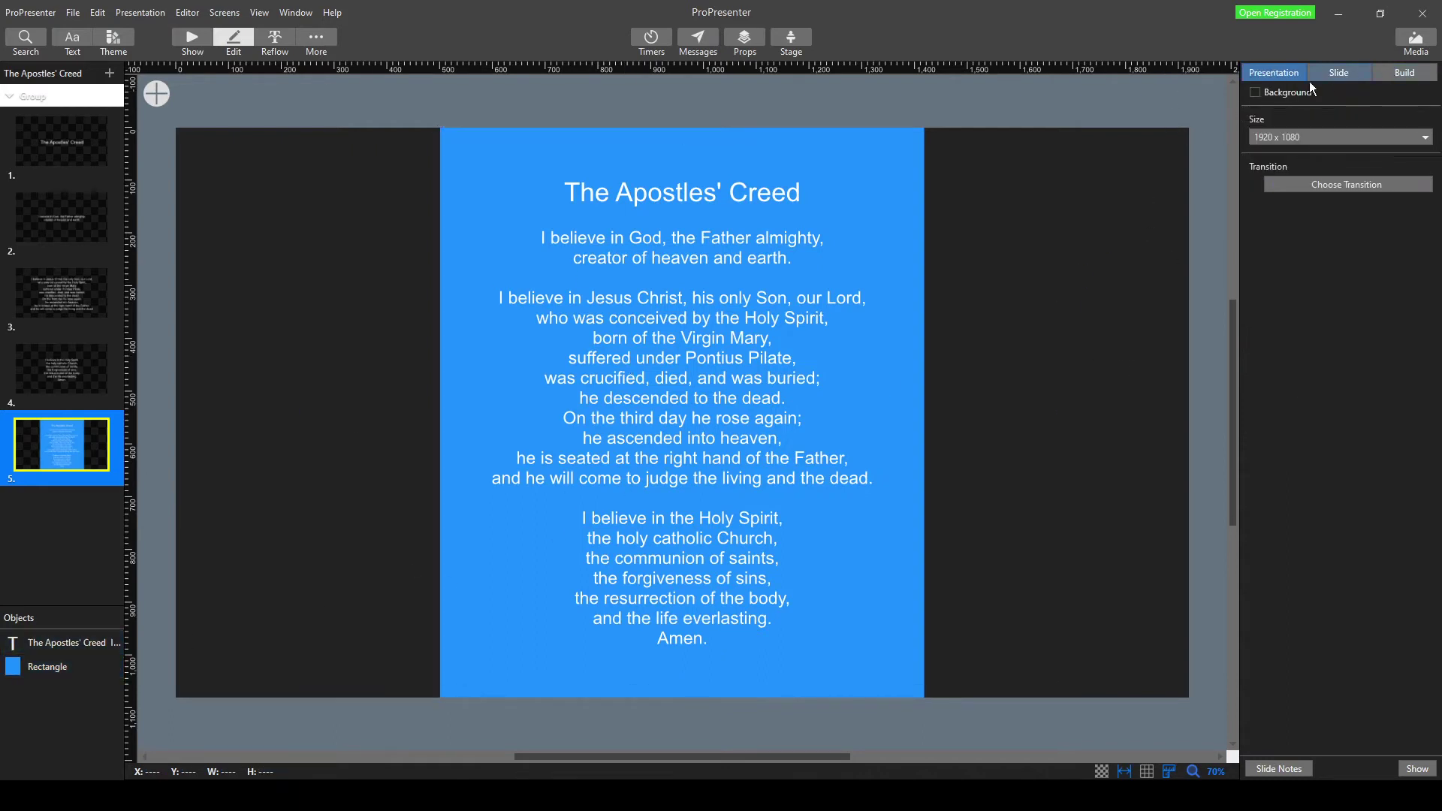
- Switch on the presentation background and set its colour to grey
left_click(1255, 93)
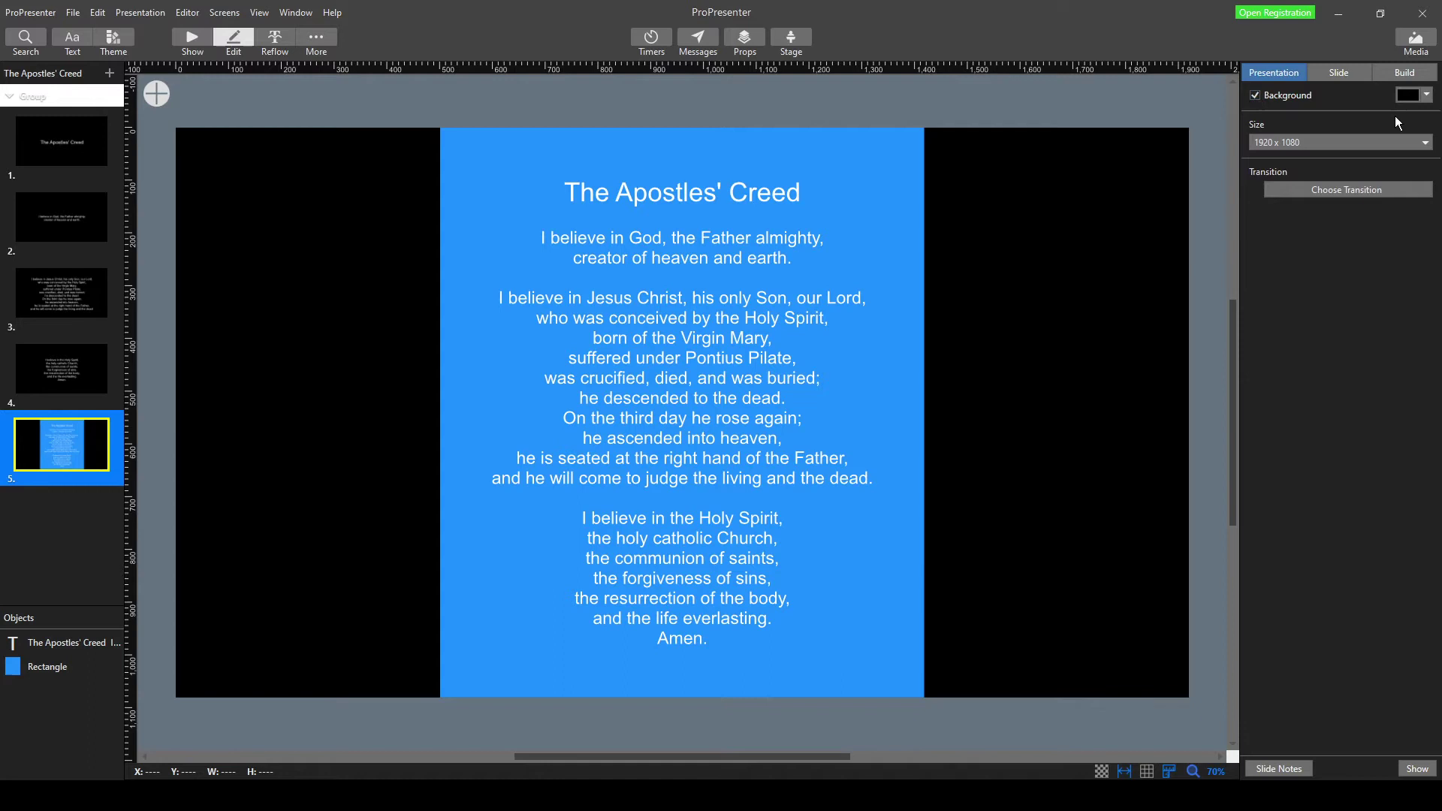
left_click(1427, 95)
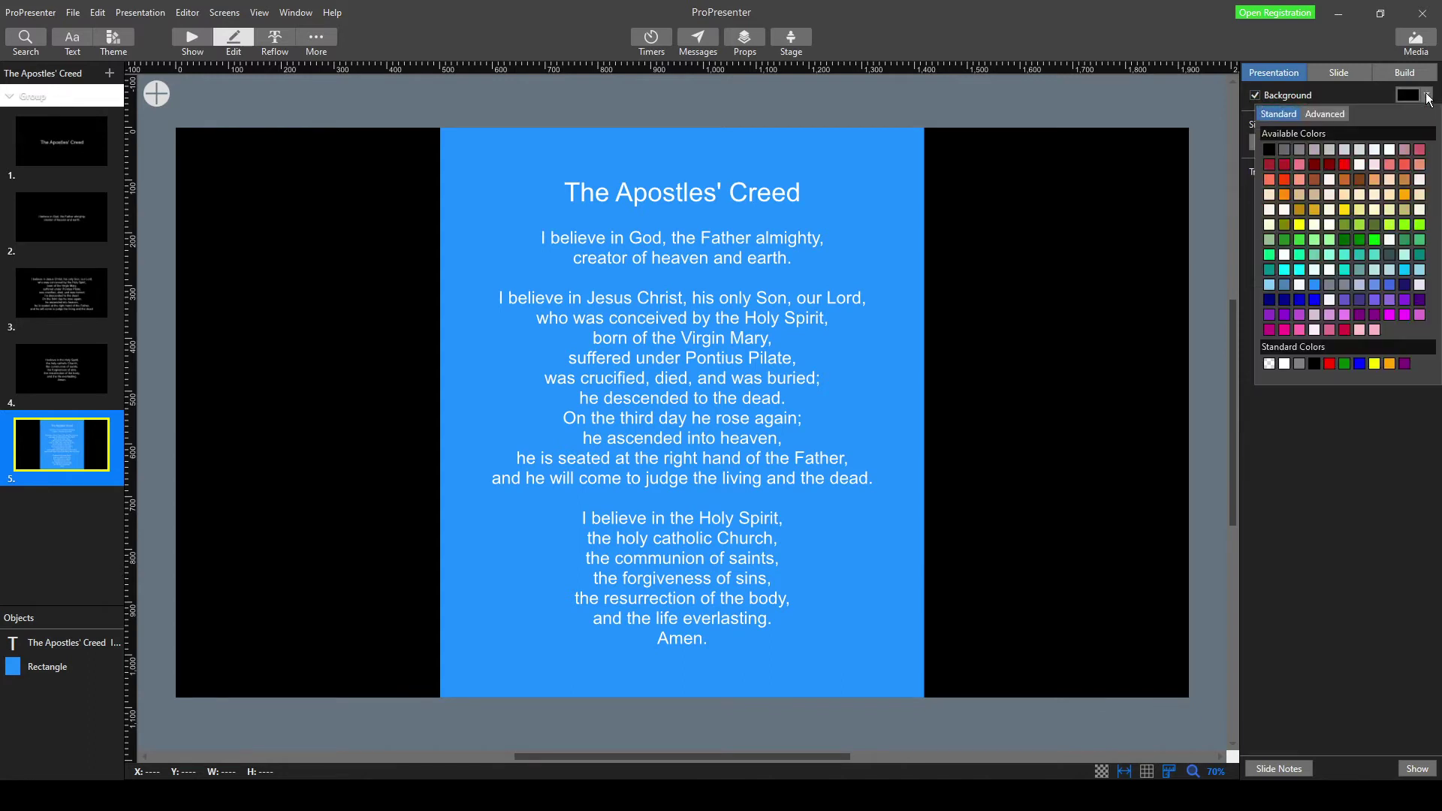
left_click(1300, 149)
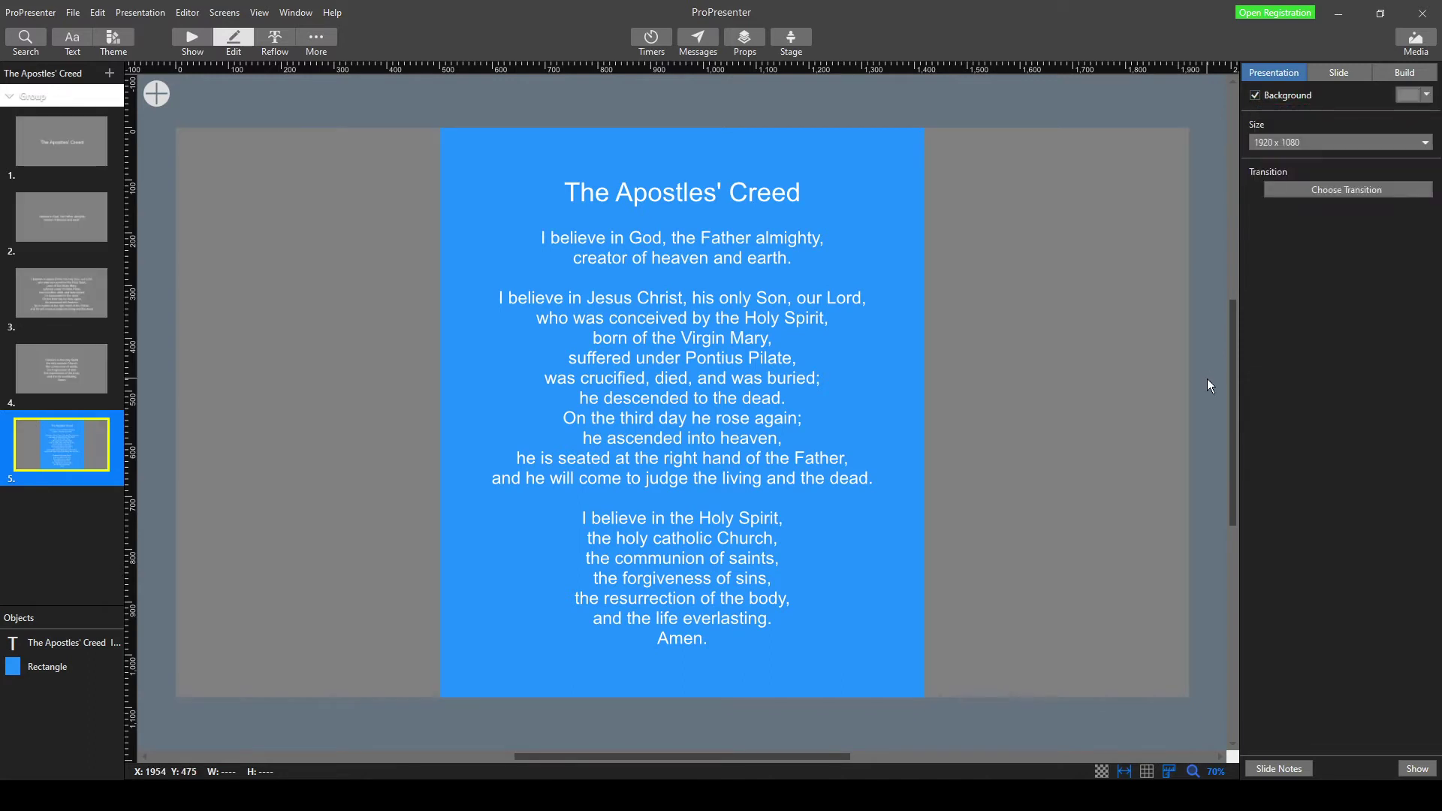
left_click(853, 147)
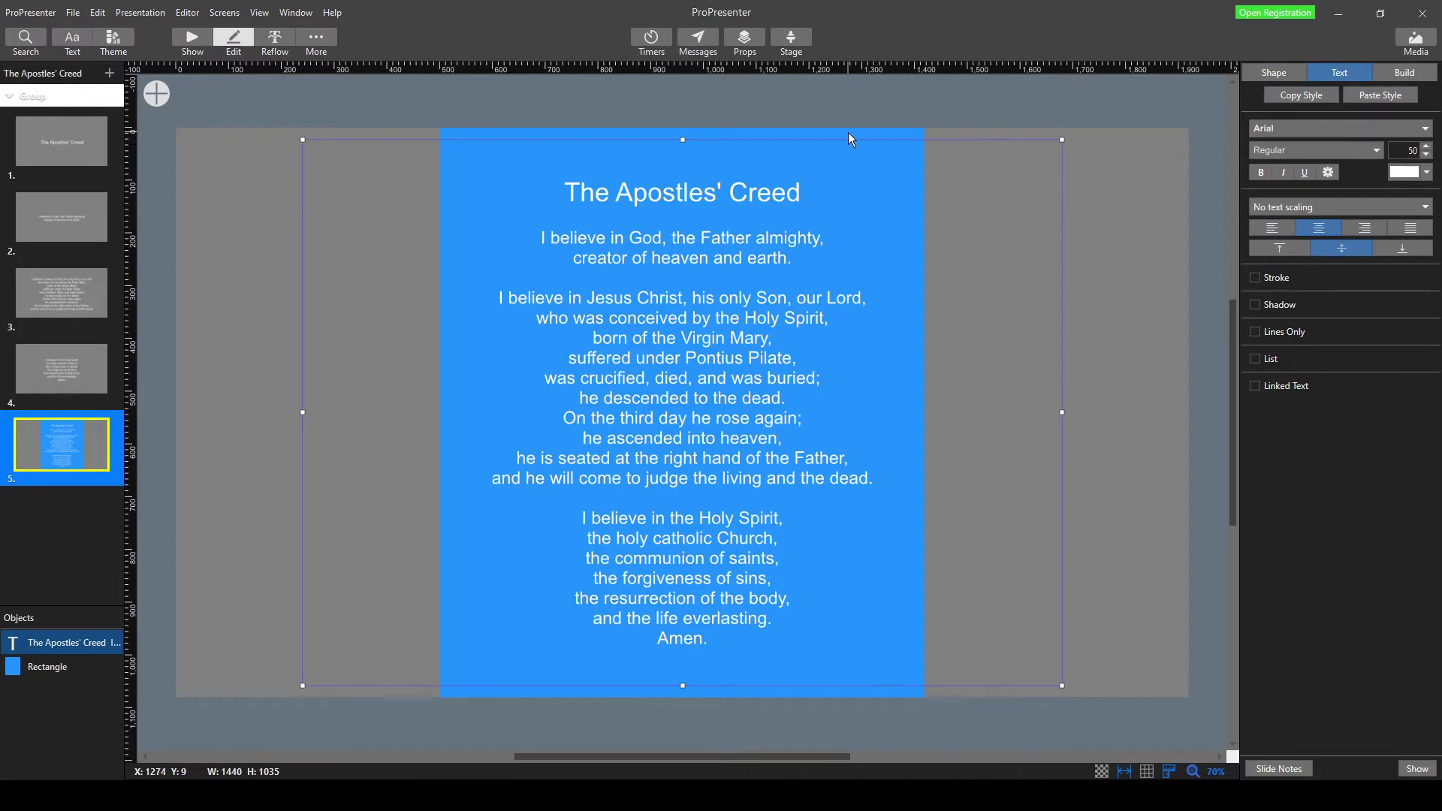
left_click(849, 133)
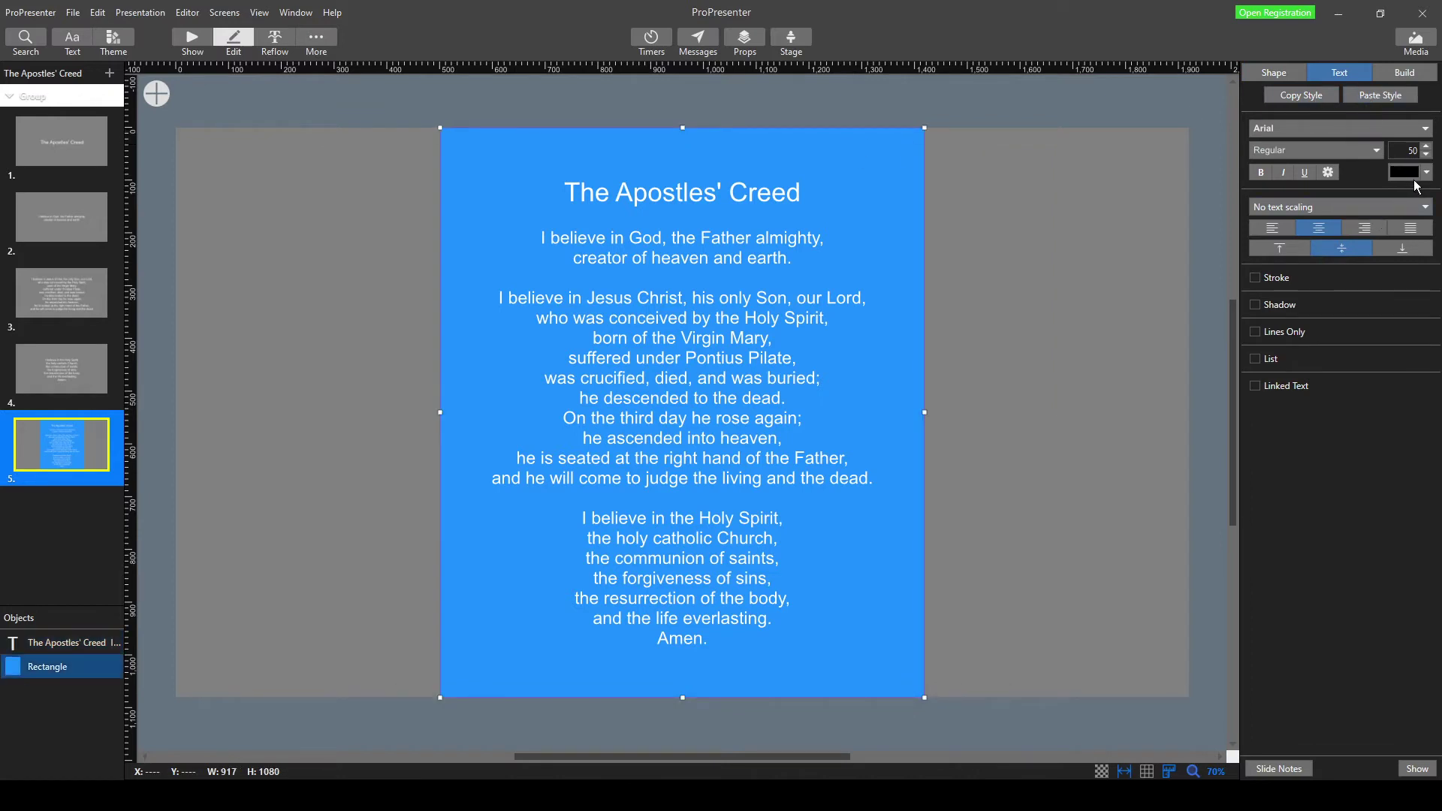
left_click(1289, 78)
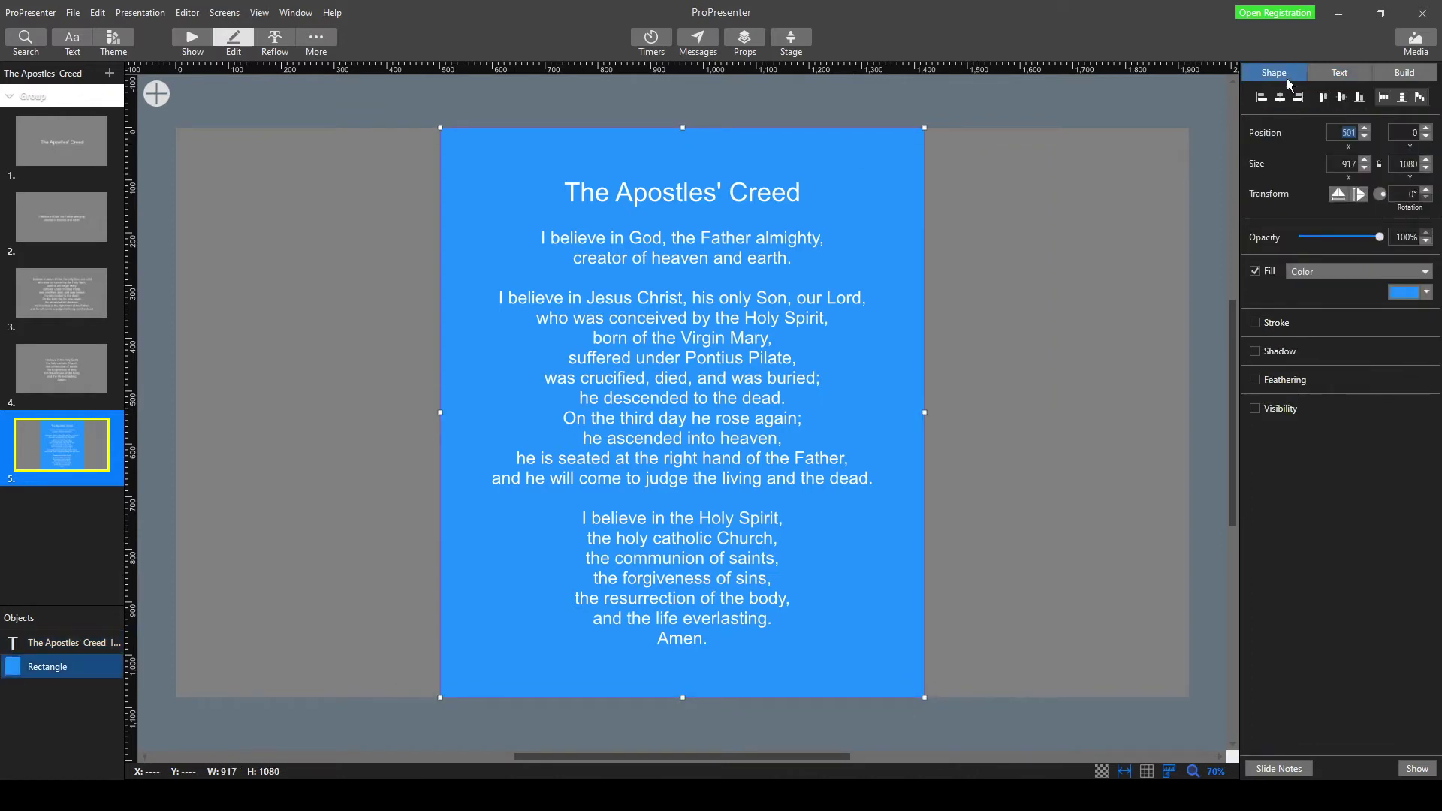
left_click(1424, 294)
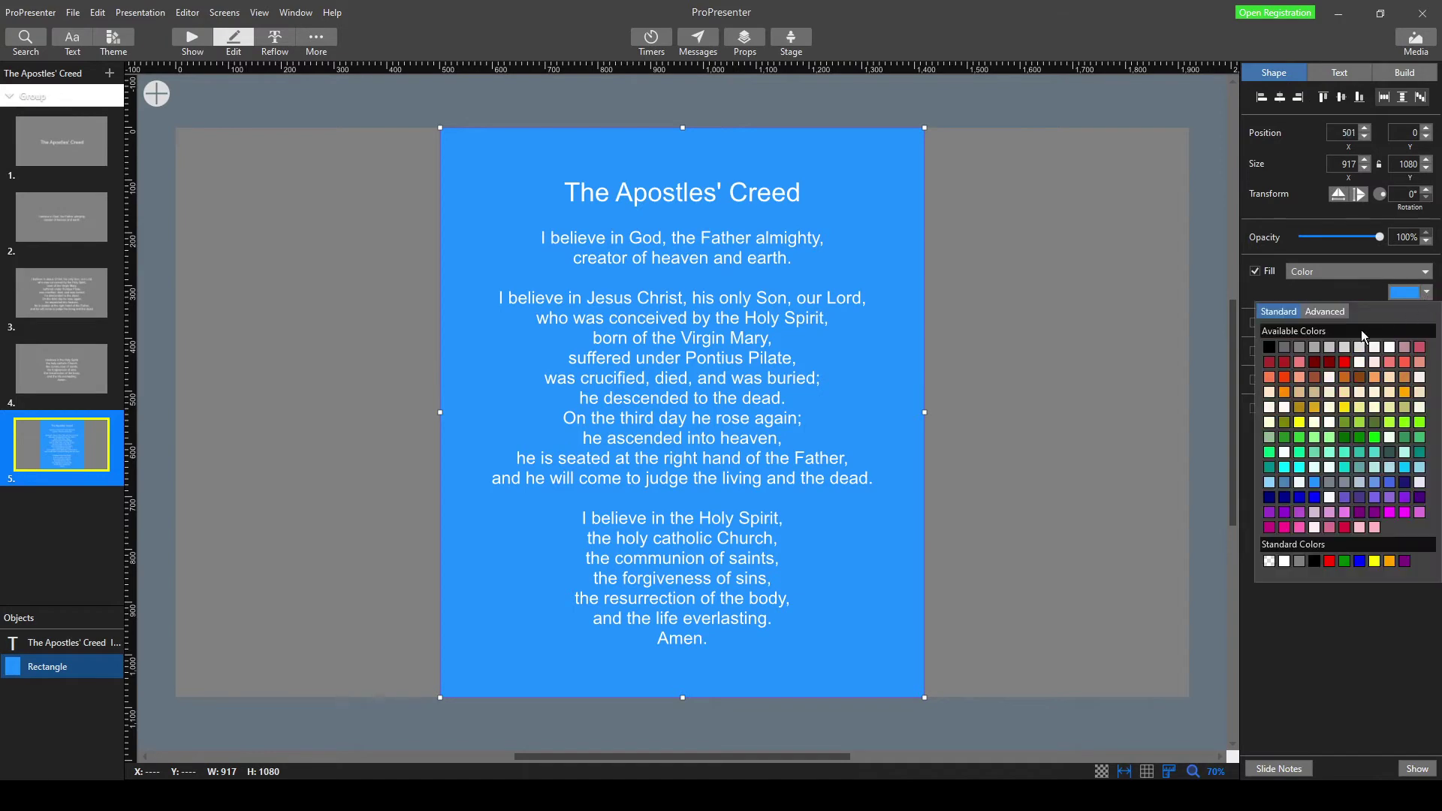
left_click(1269, 347)
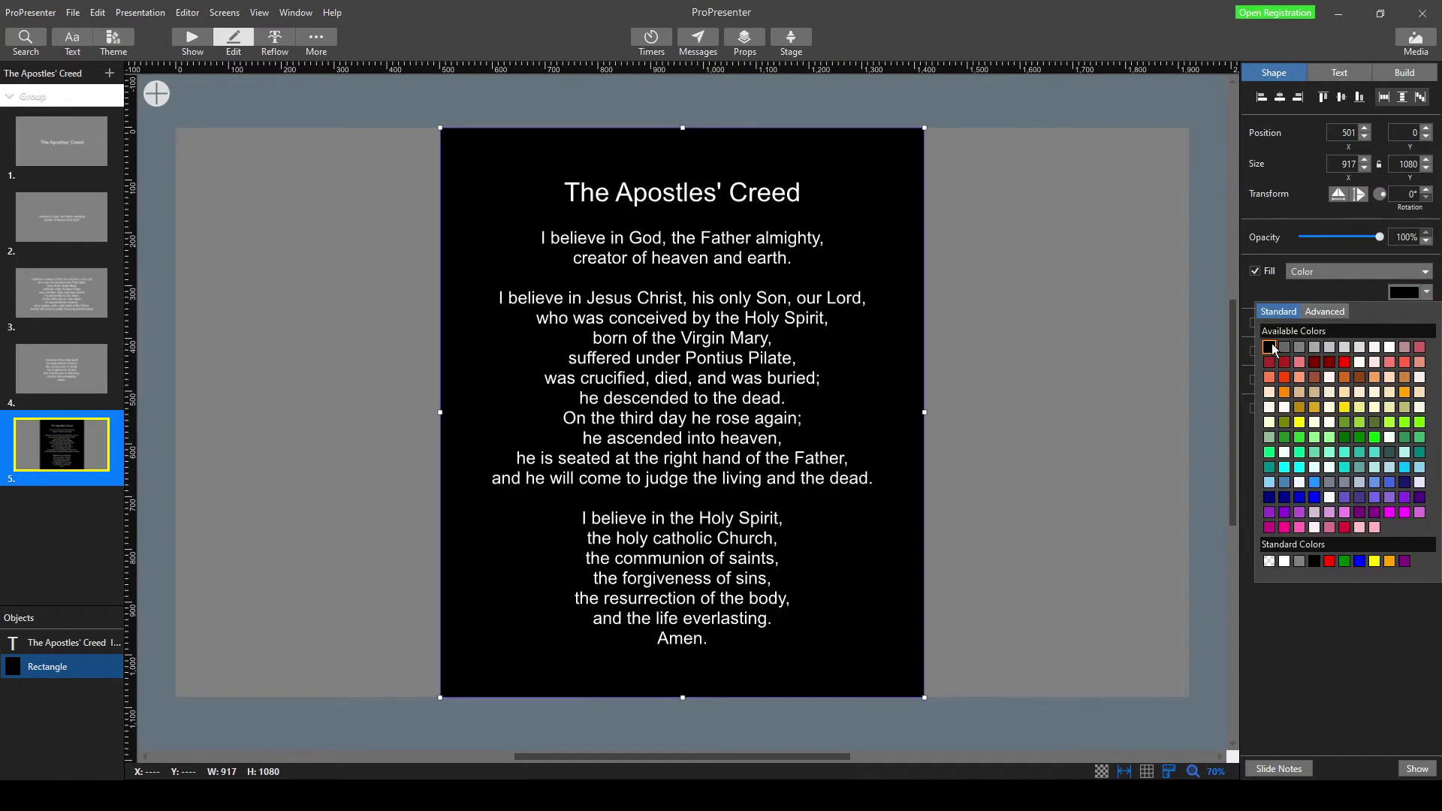
left_click(1068, 96)
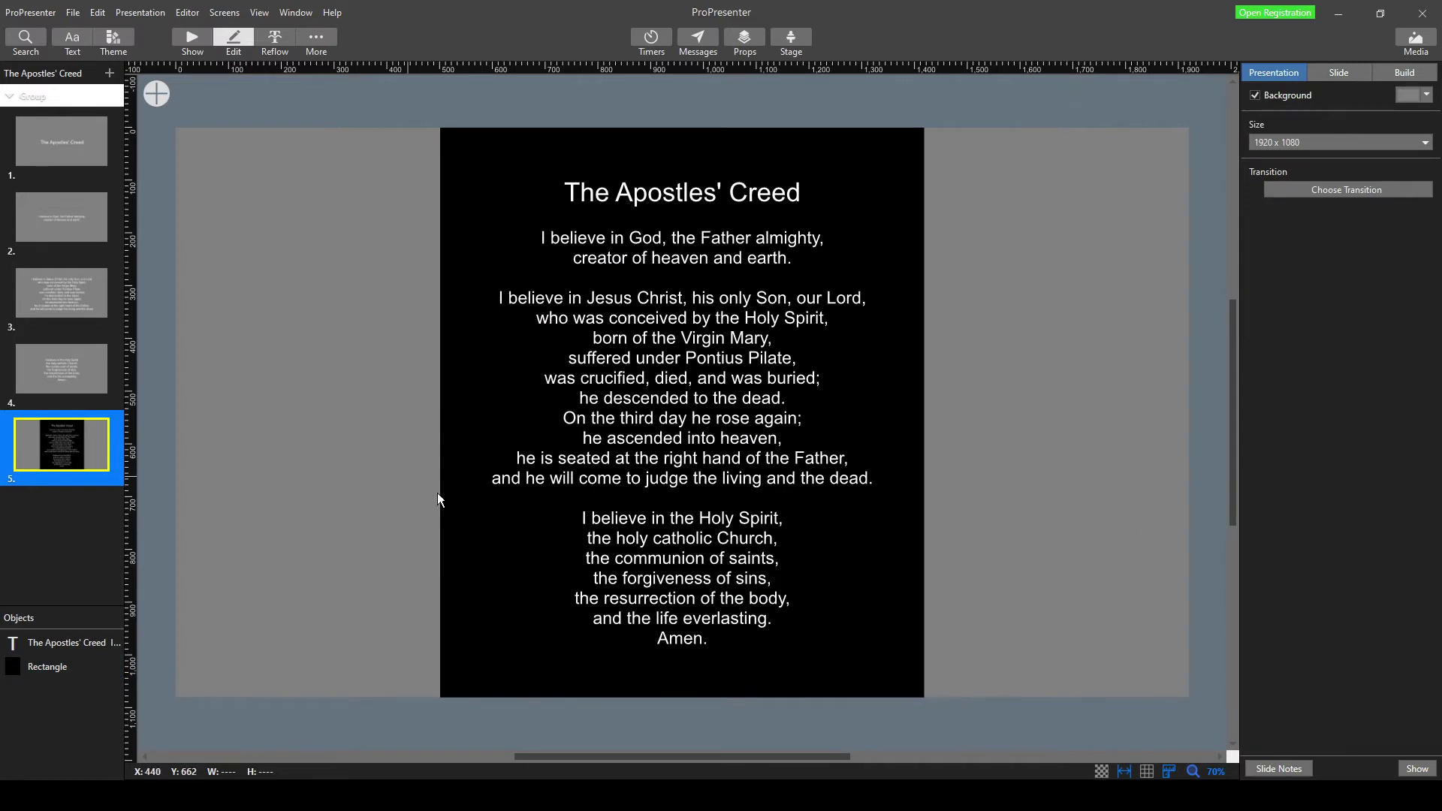
- Change the slide background colour to white
left_click(492, 181)
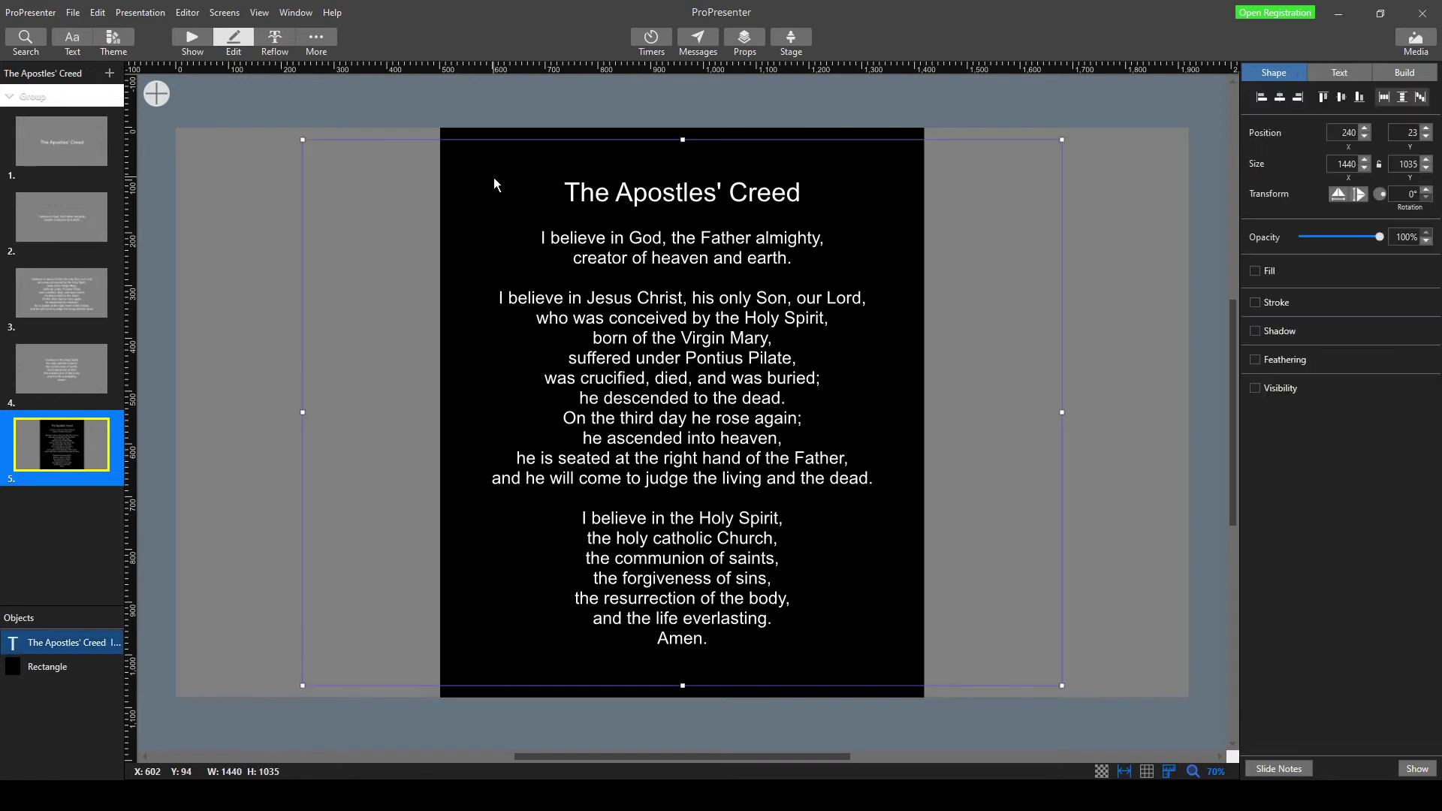
left_click(470, 135)
left_click(1100, 290)
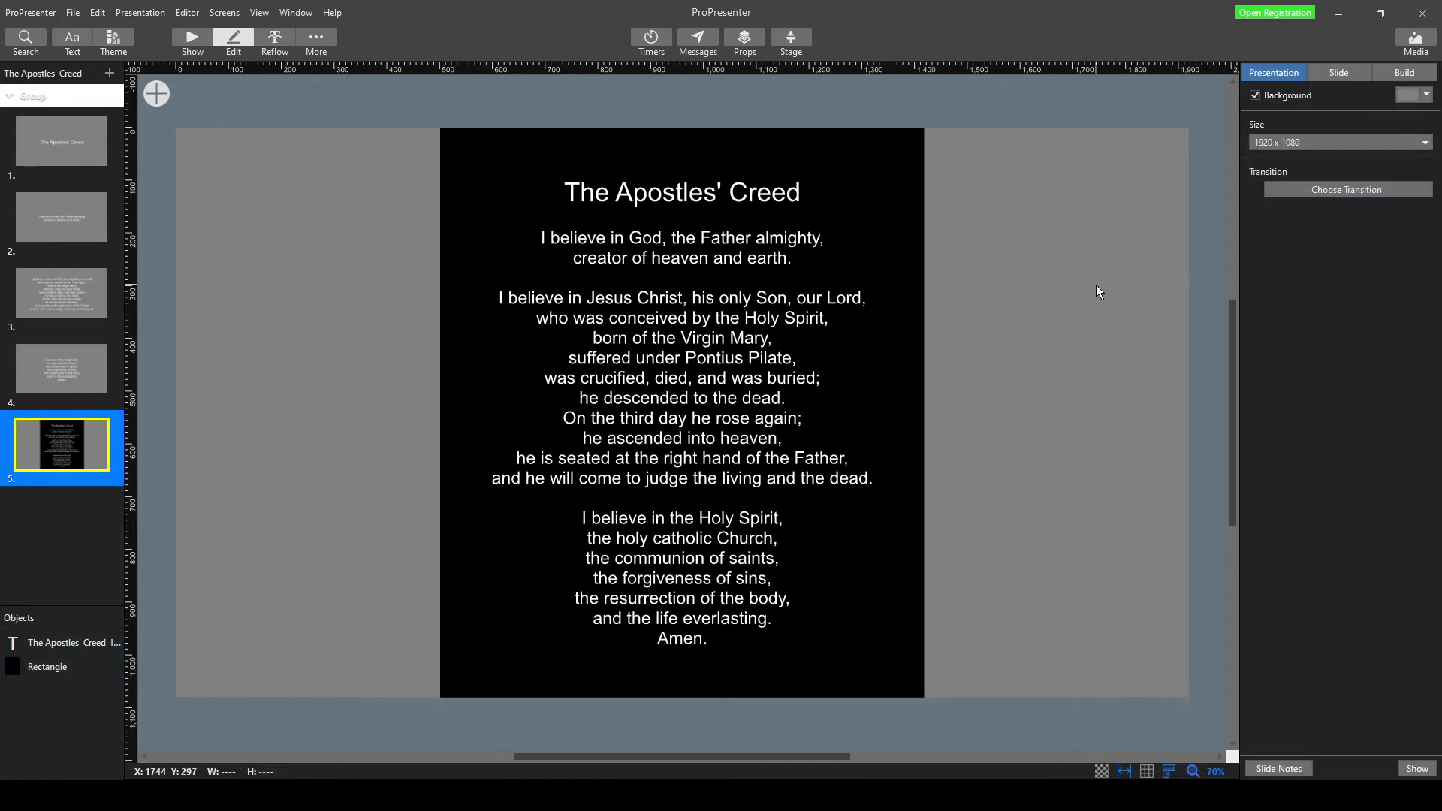
left_click(1414, 96)
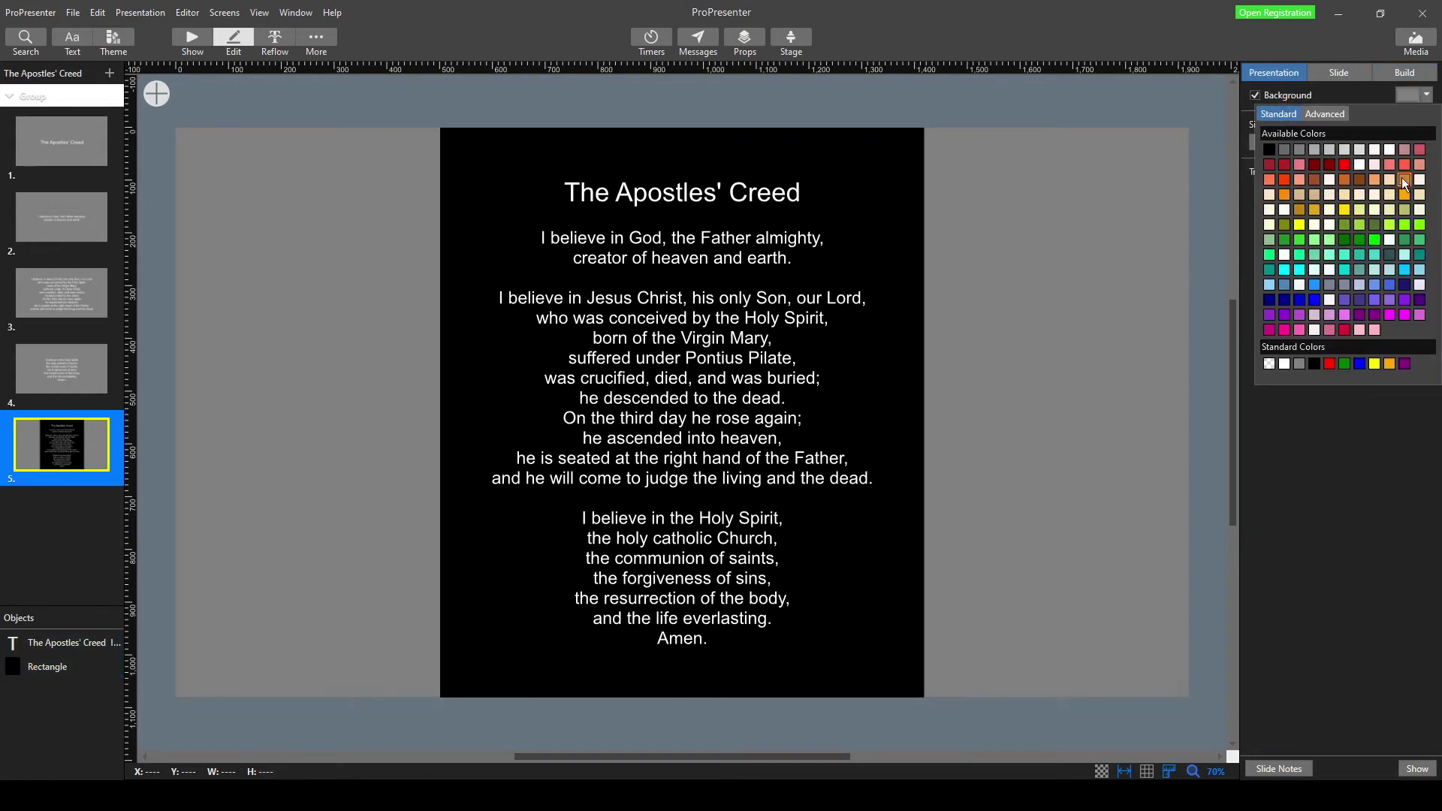
left_click(1360, 165)
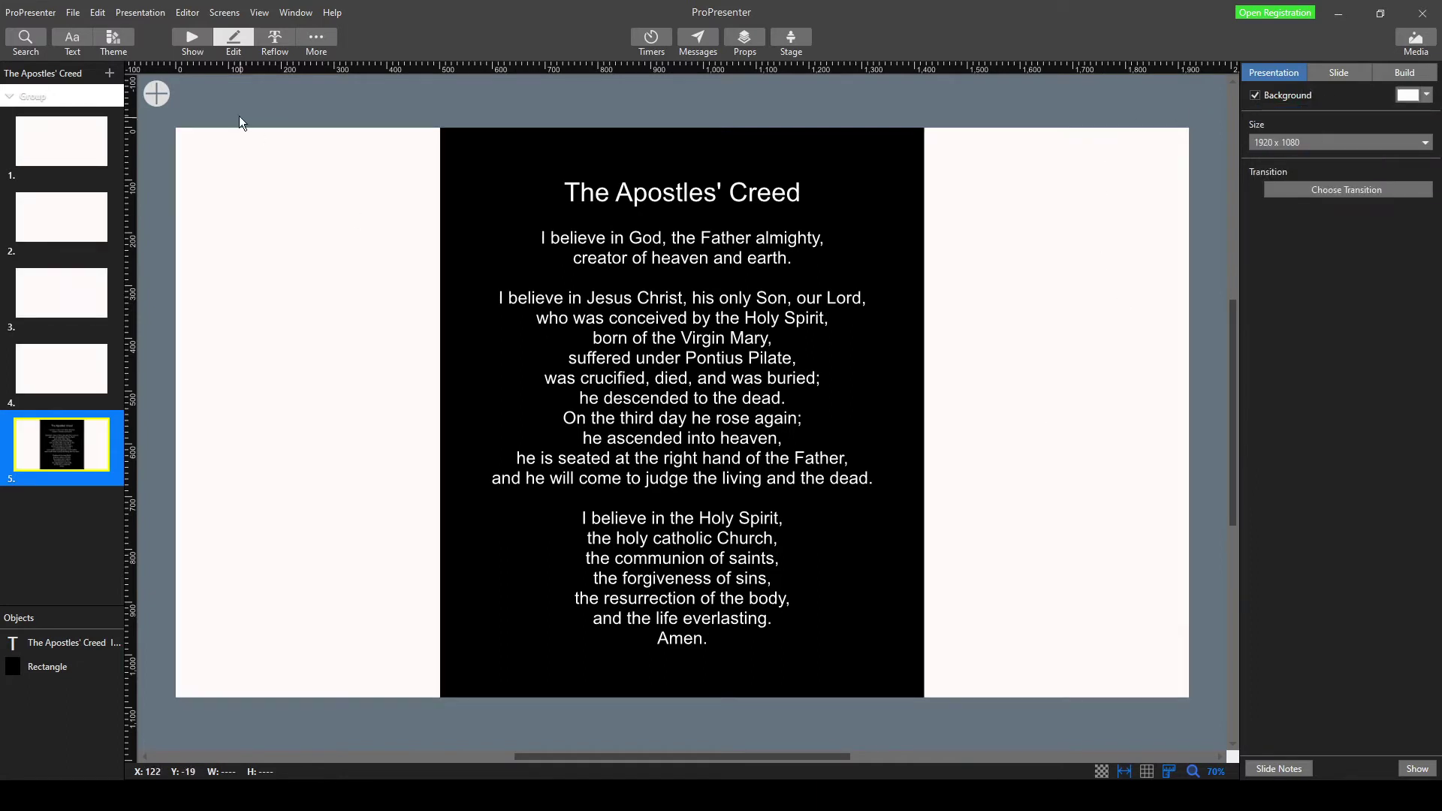
- Delete the black rectangle from behind slide 5's creed text
left_click(165, 97)
mouse_move(213, 114)
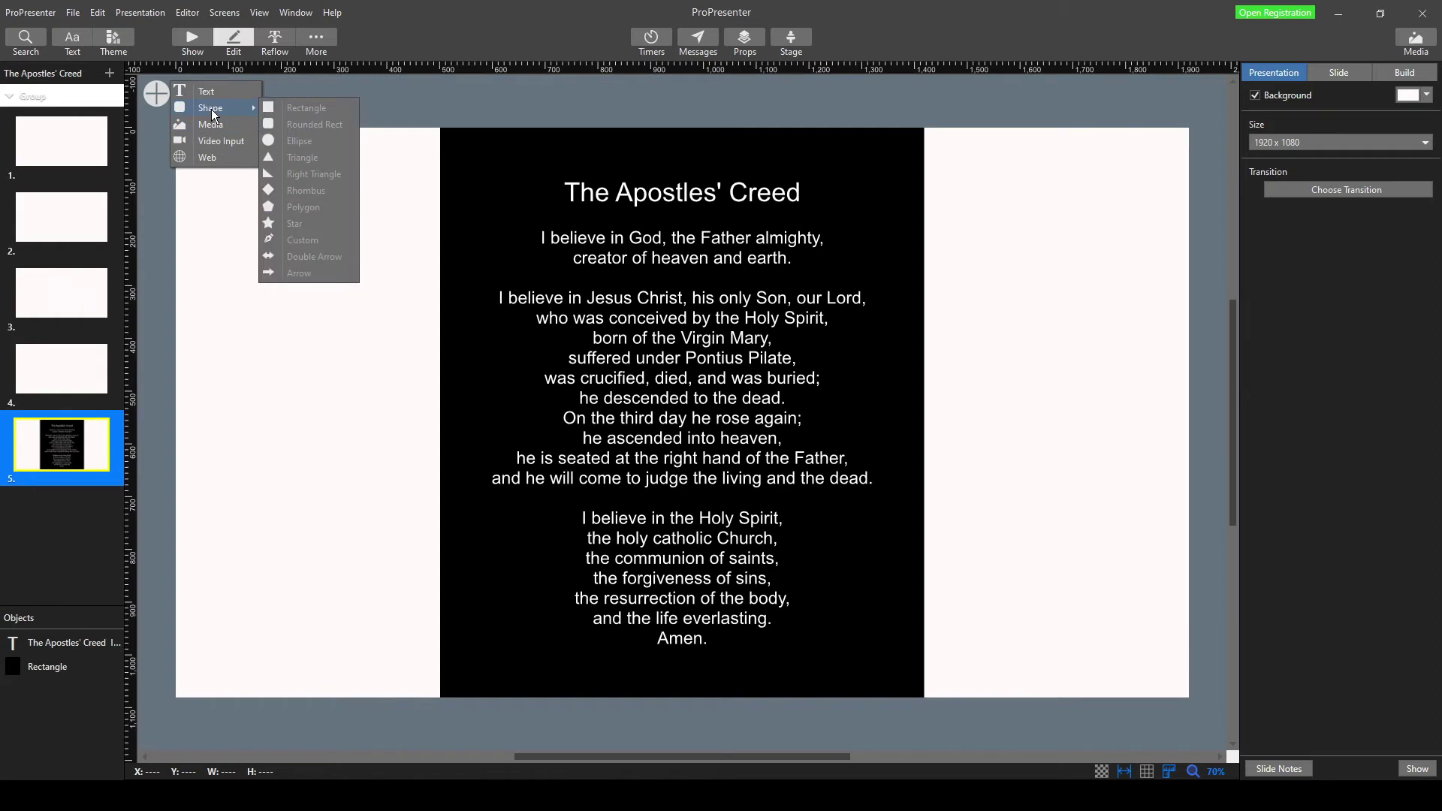
left_click(395, 183)
left_click(467, 186)
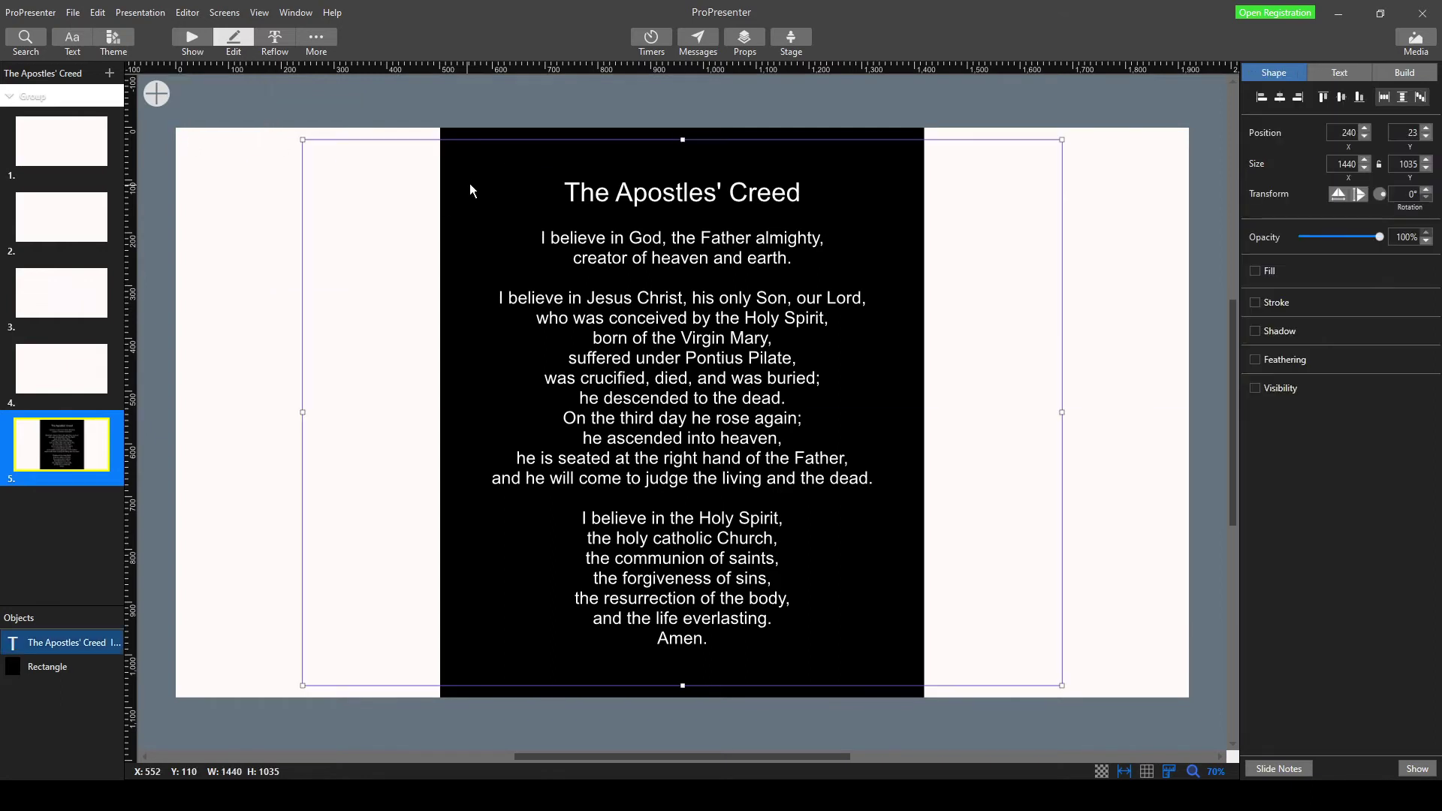
left_click(454, 134)
key("Delete")
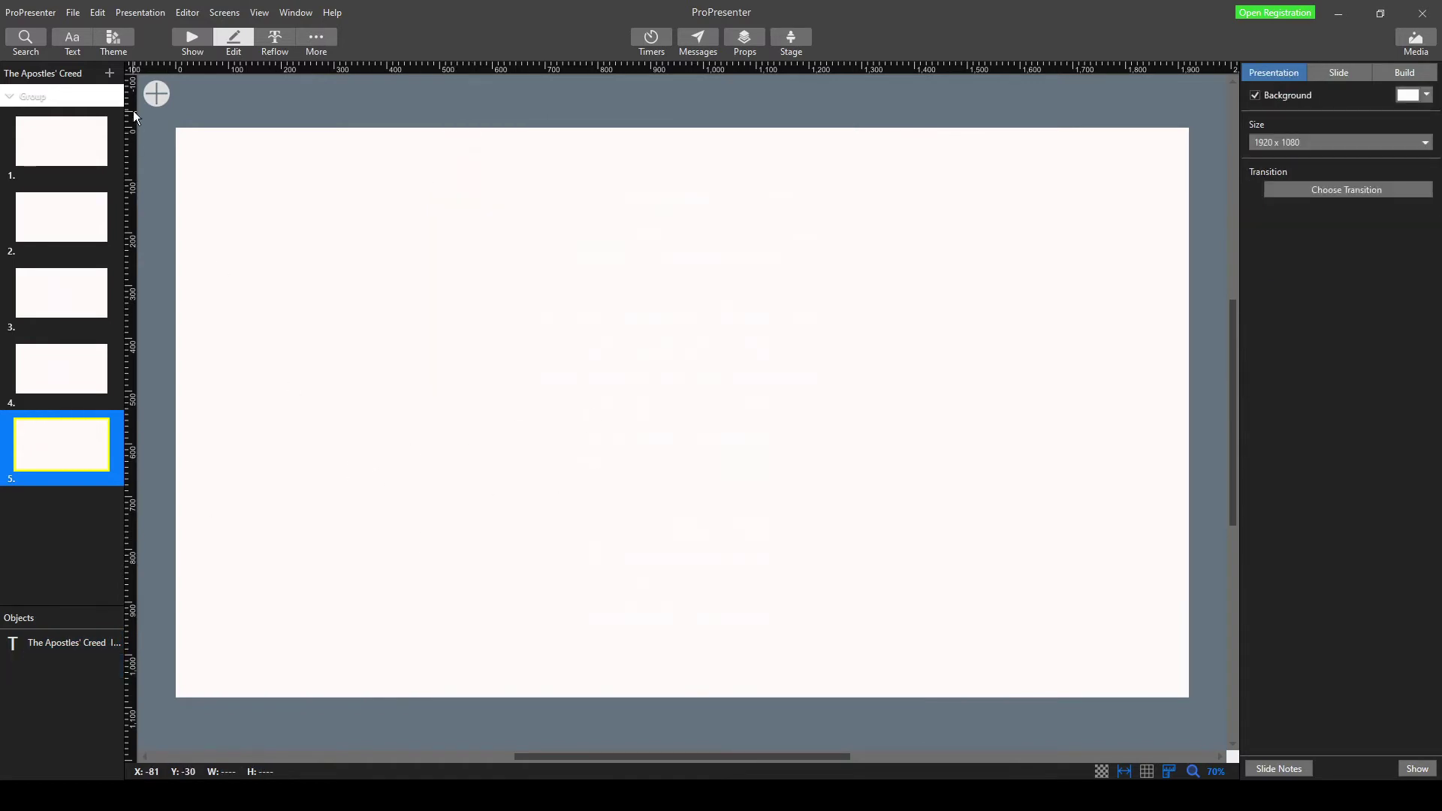
left_click(164, 94)
mouse_move(218, 107)
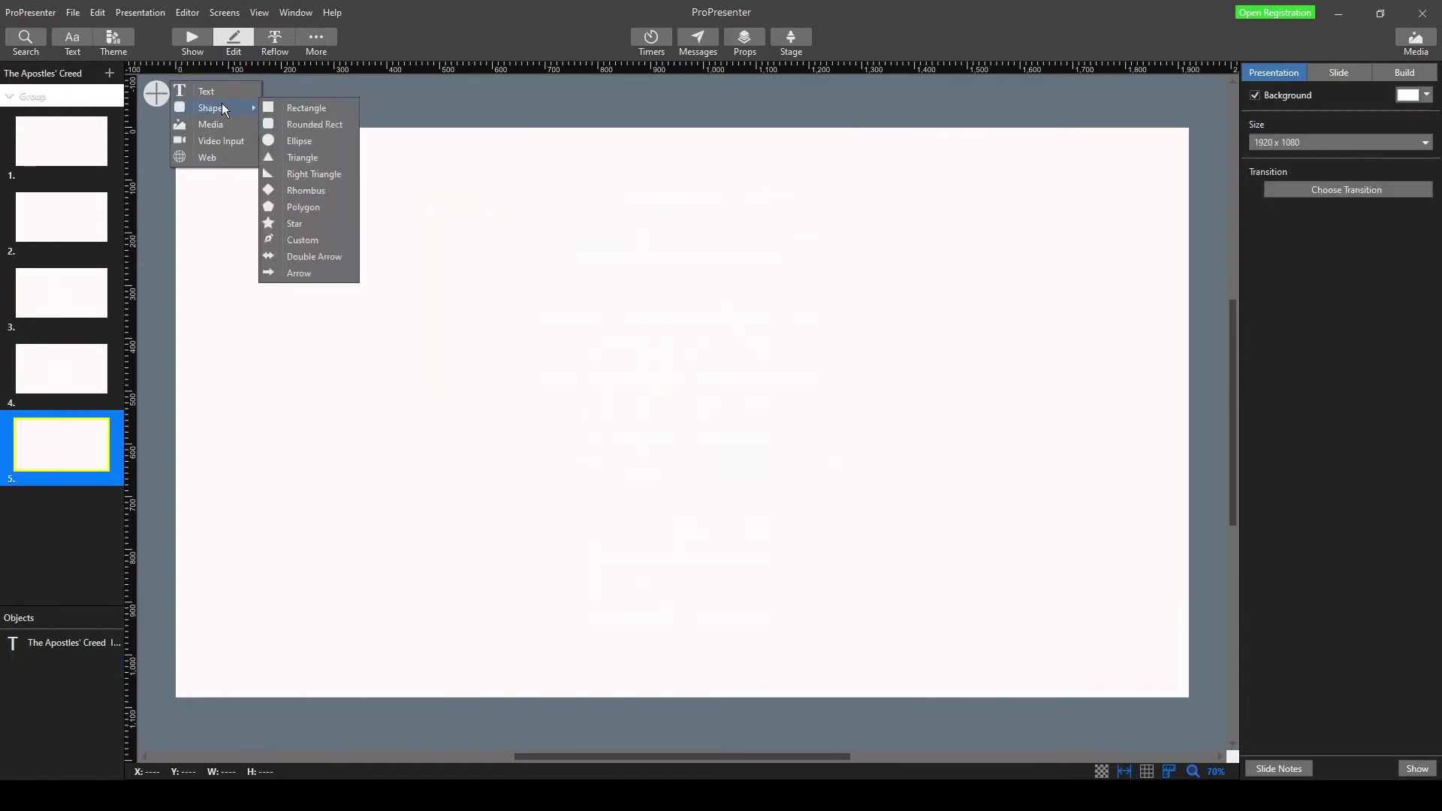
left_click(331, 240)
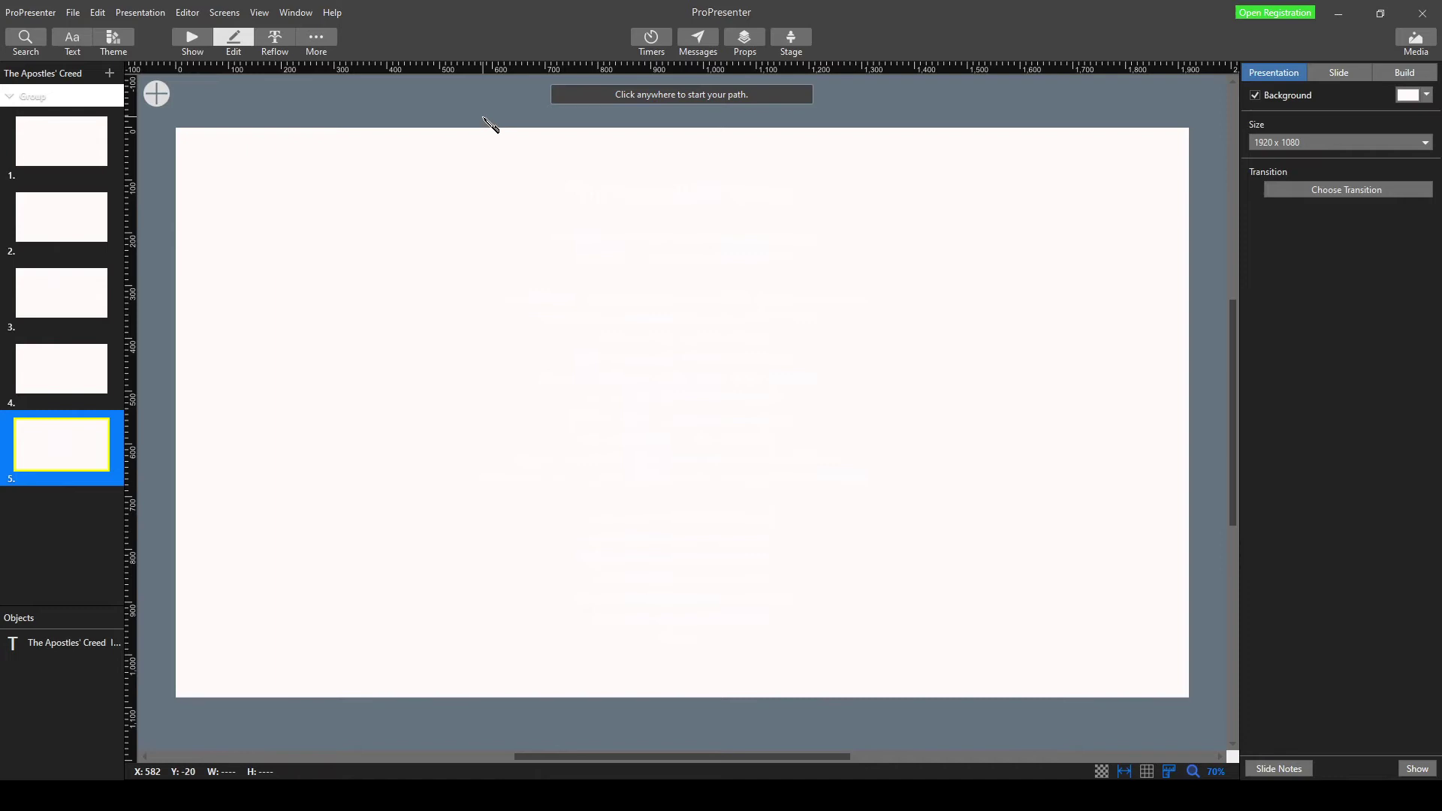
left_click(492, 128)
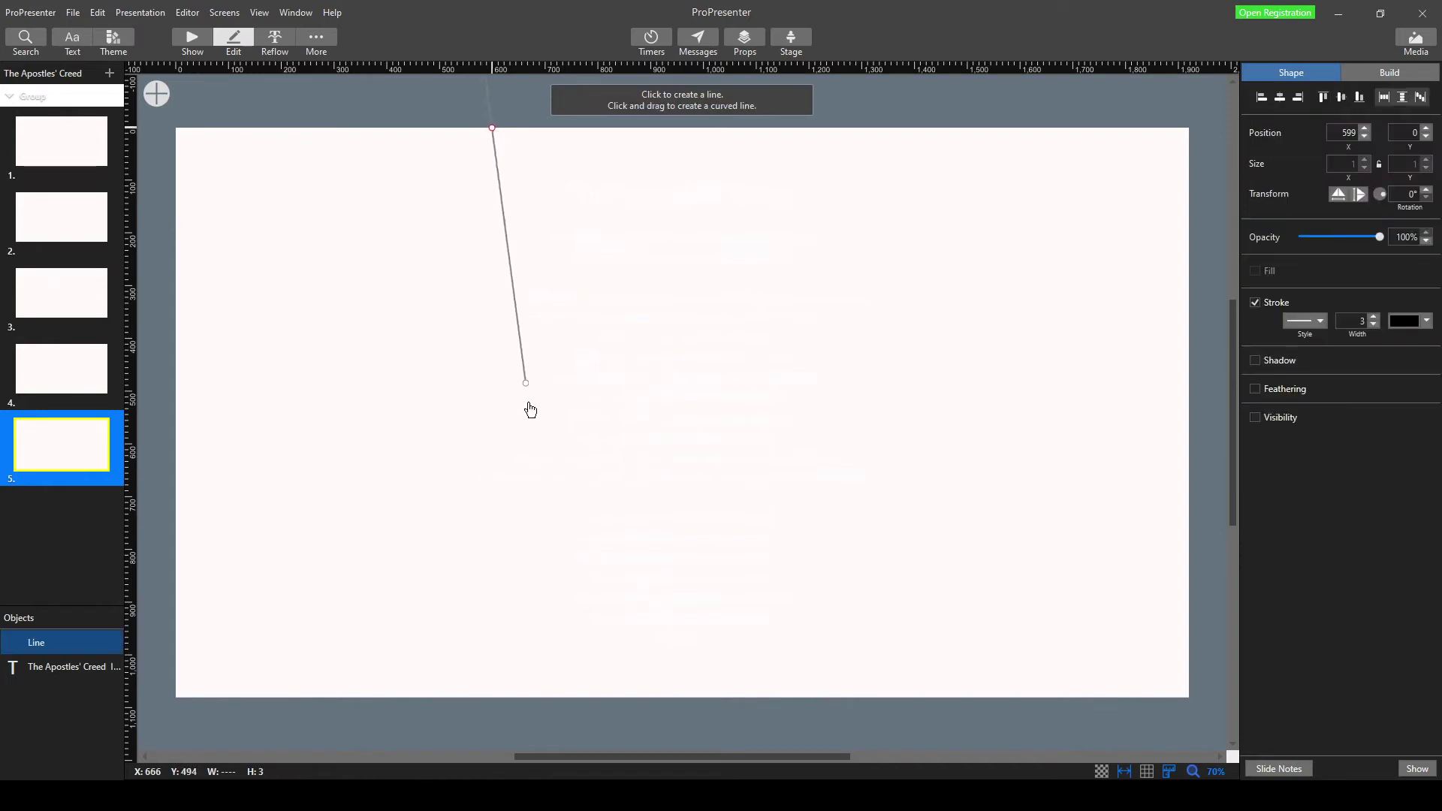
left_click_drag(488, 697, 416, 191)
left_click(381, 529)
left_click(511, 575)
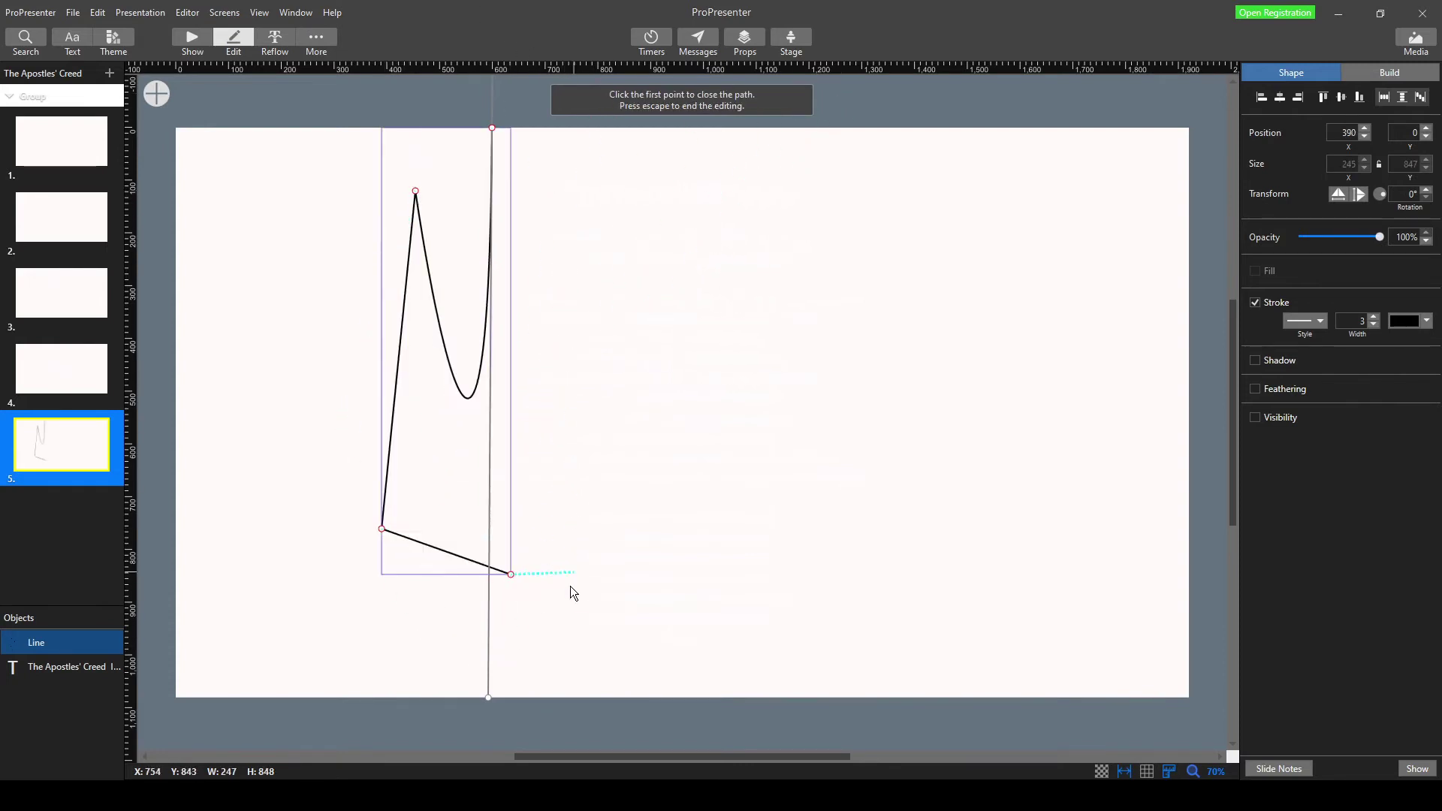
left_click(552, 644)
left_click(503, 698)
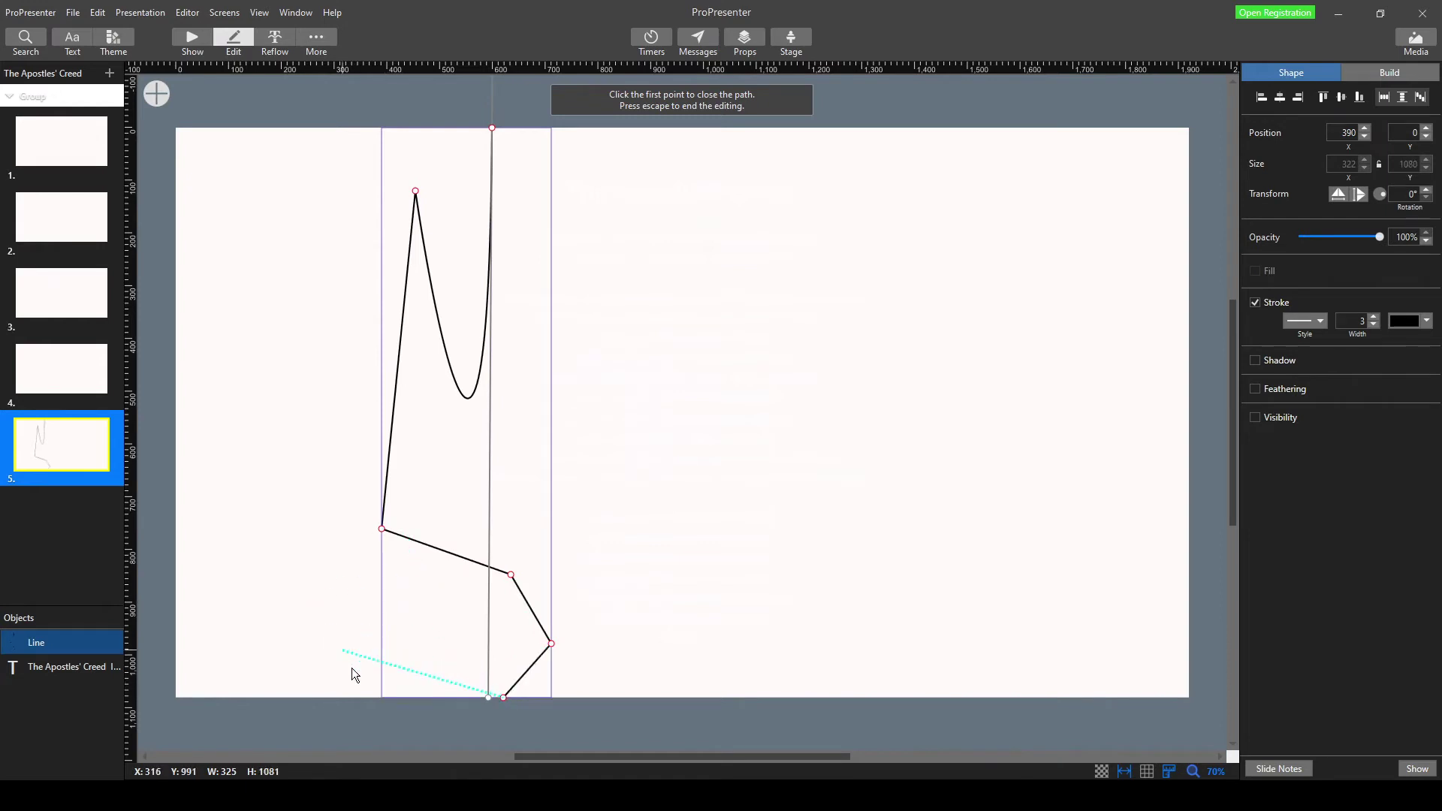
key("Escape")
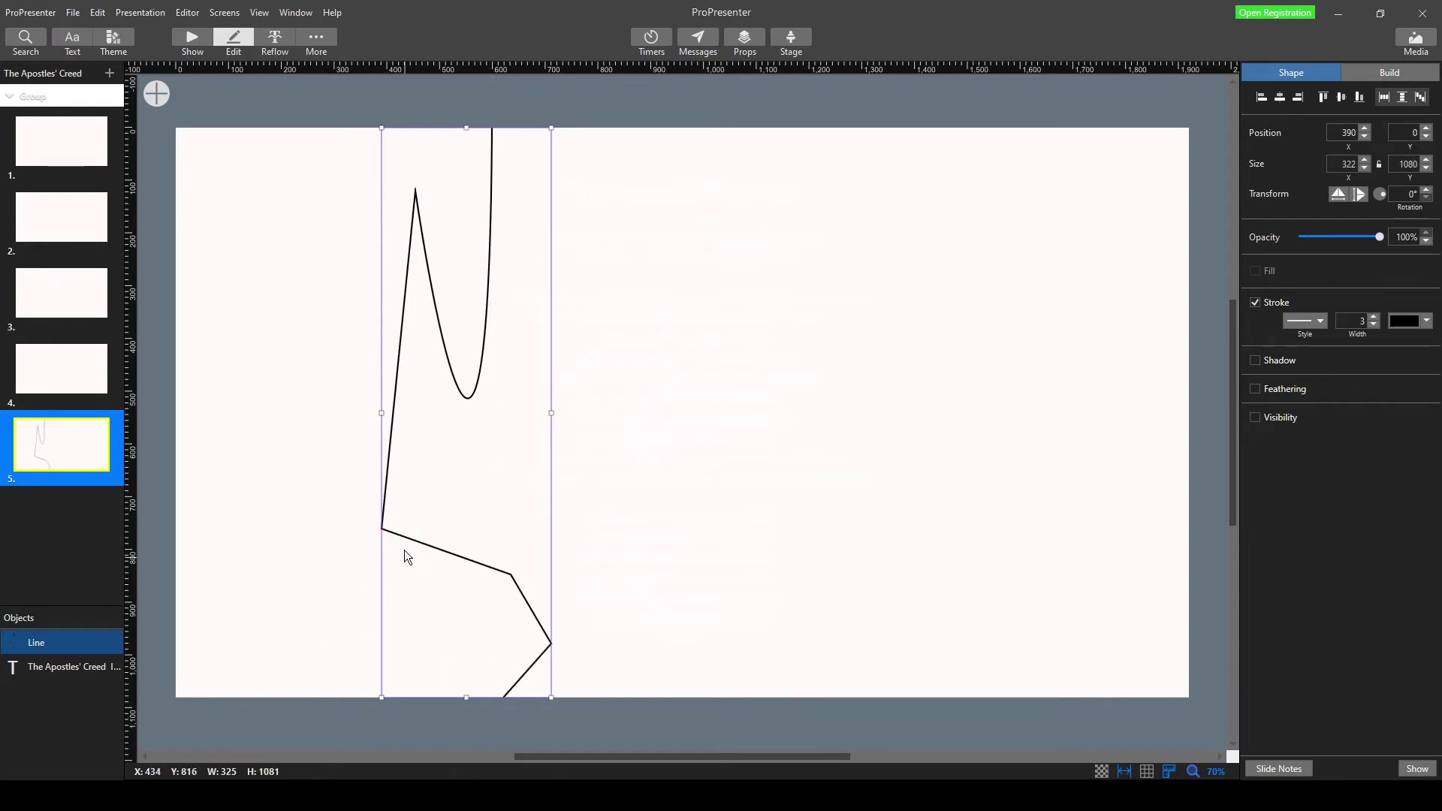
left_click_drag(383, 530, 422, 536)
left_click(385, 528)
left_click_drag(382, 413, 309, 398)
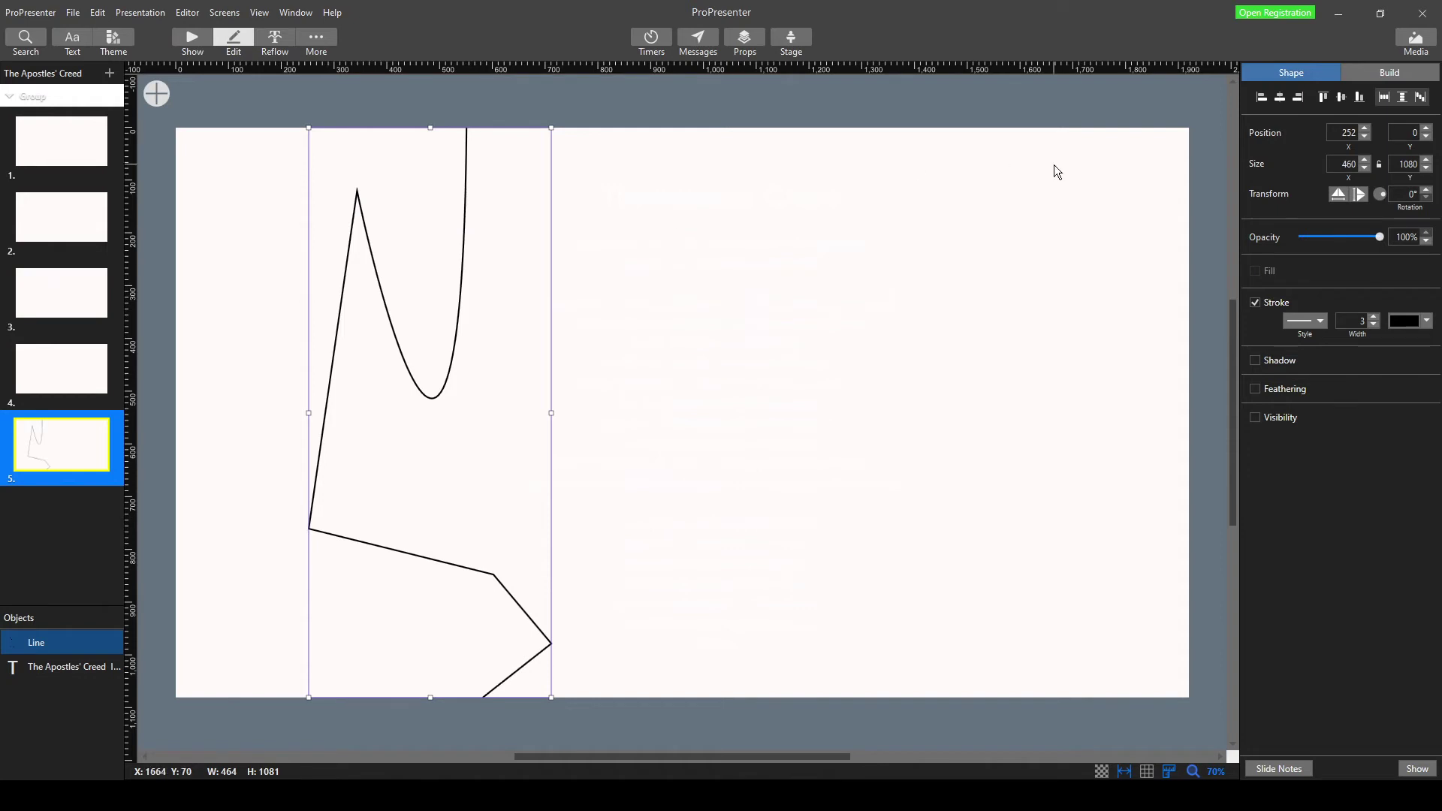
left_click_drag(1378, 322, 1378, 325)
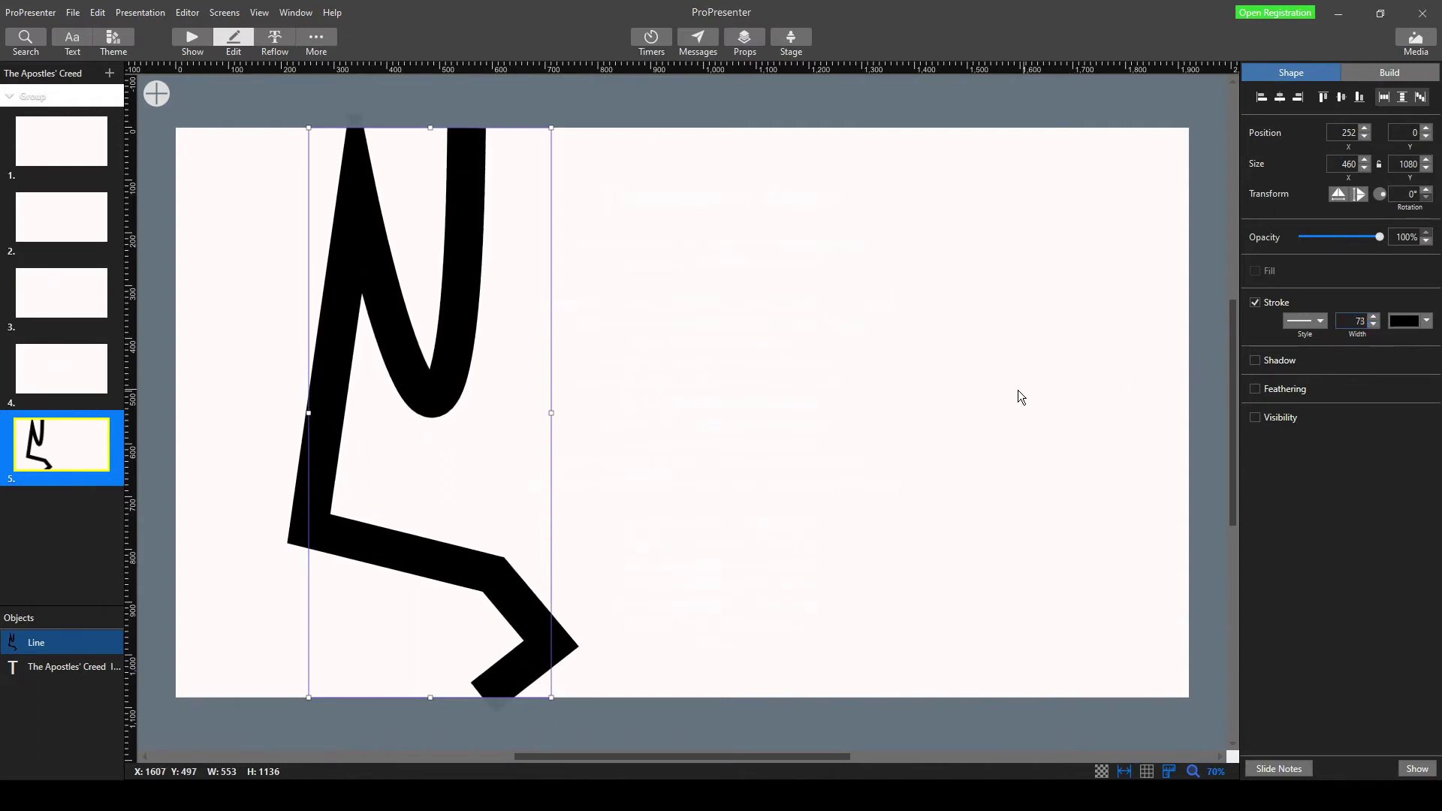
- Delete the freehand line and add a polygon shape to slide 5
key("Delete")
left_click(151, 93)
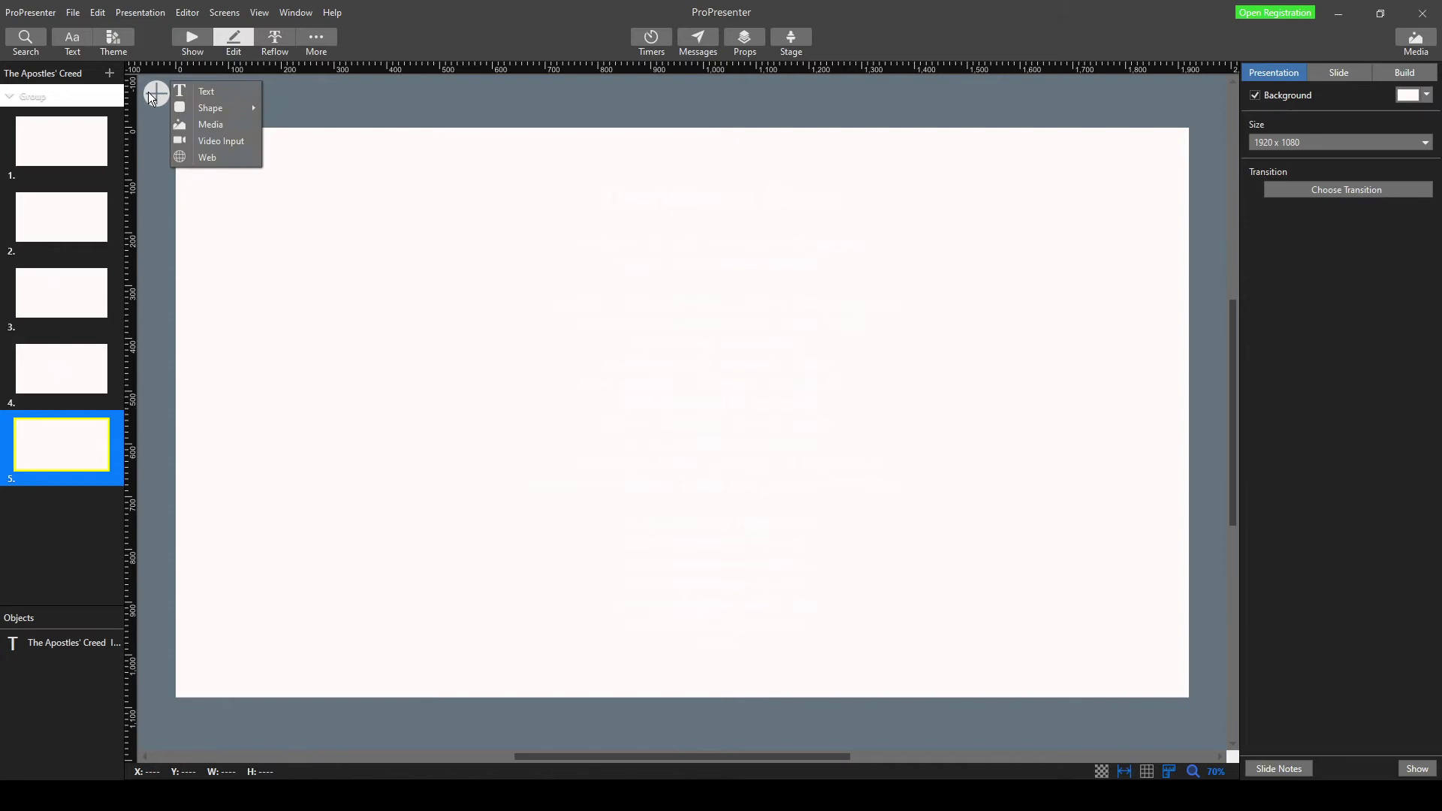
mouse_move(238, 106)
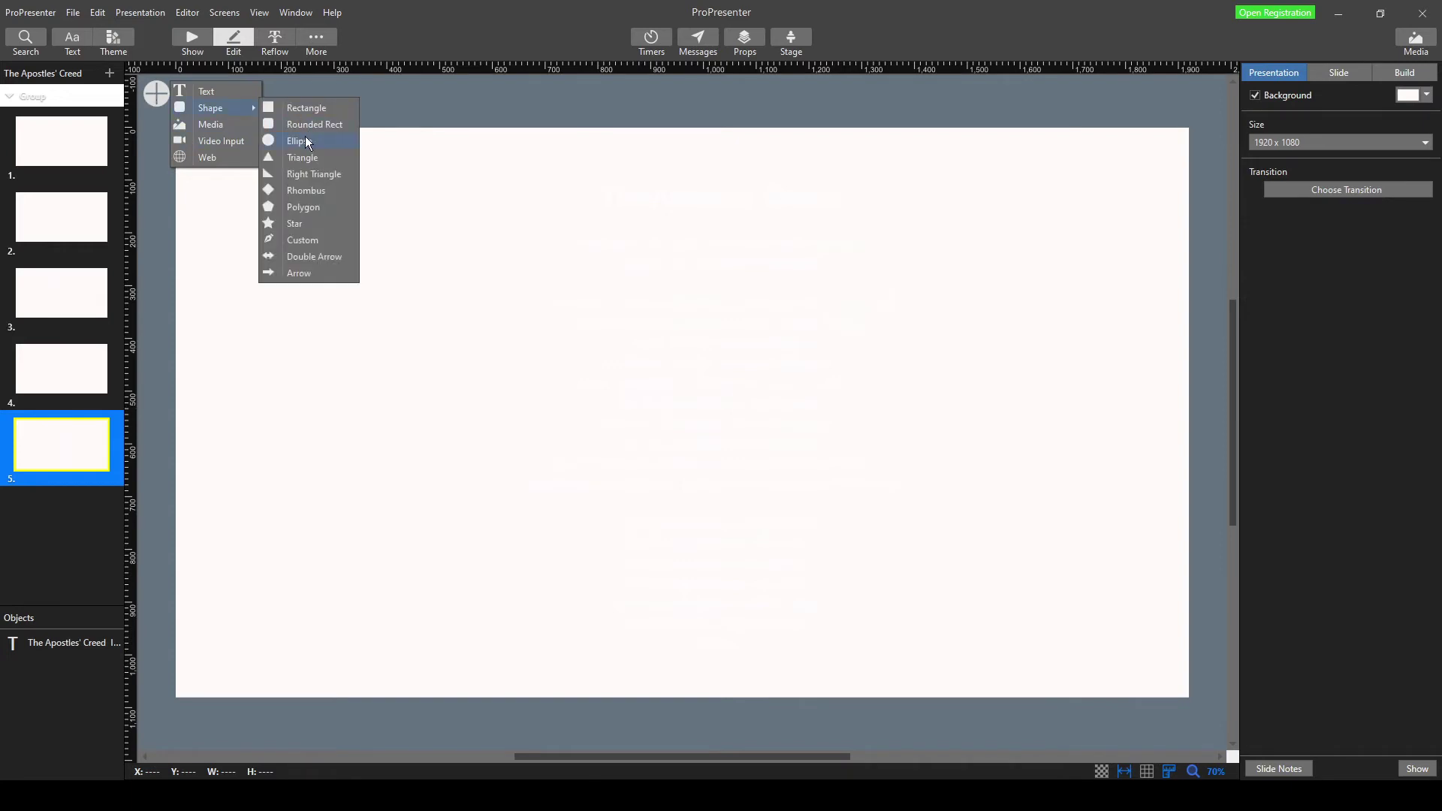
left_click(318, 208)
left_click_drag(672, 399, 559, 275)
- Make the polygon 20-sided and 1088 × 1088, positioned at X 416, Y 0
left_click_drag(522, 339, 935, 640)
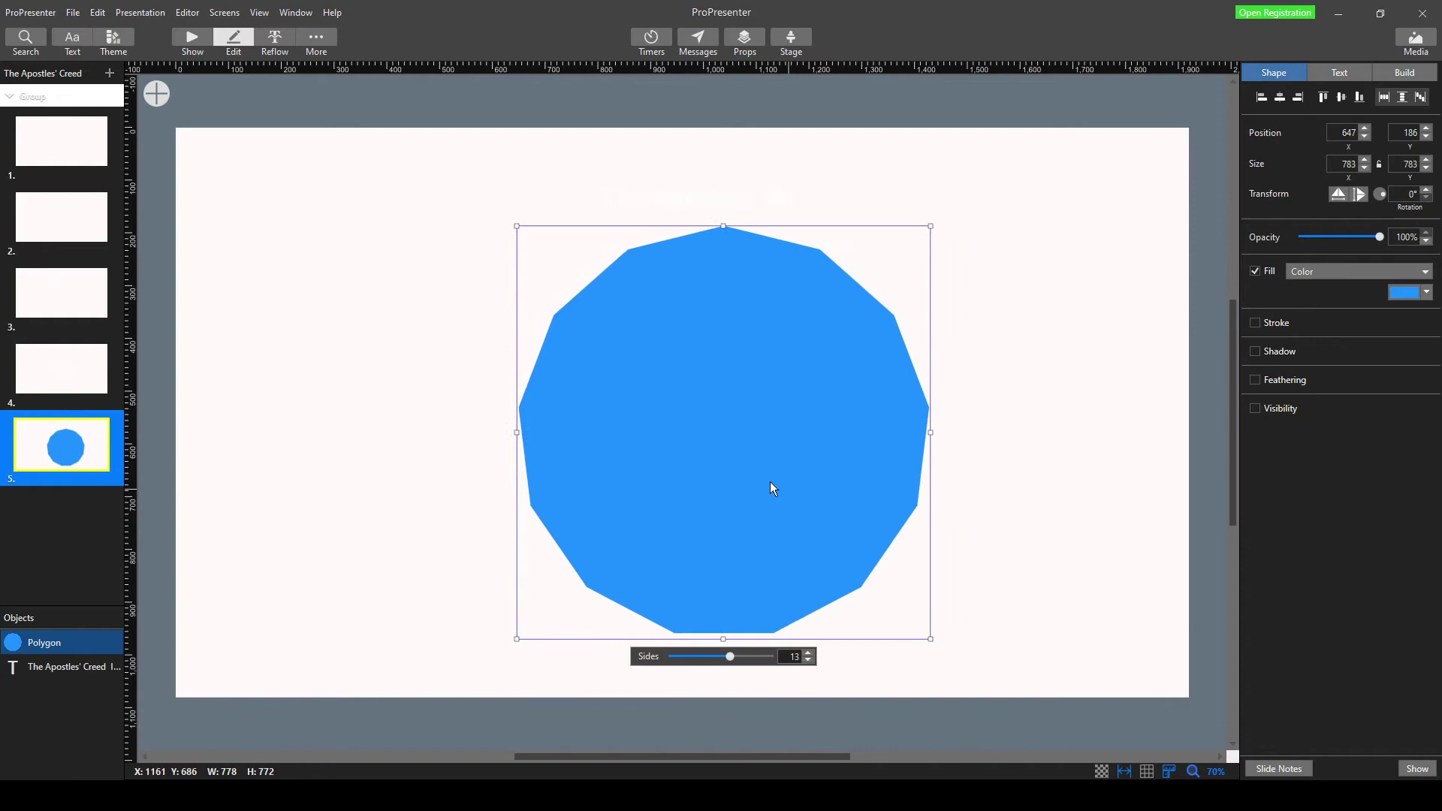
left_click_drag(769, 486, 691, 350)
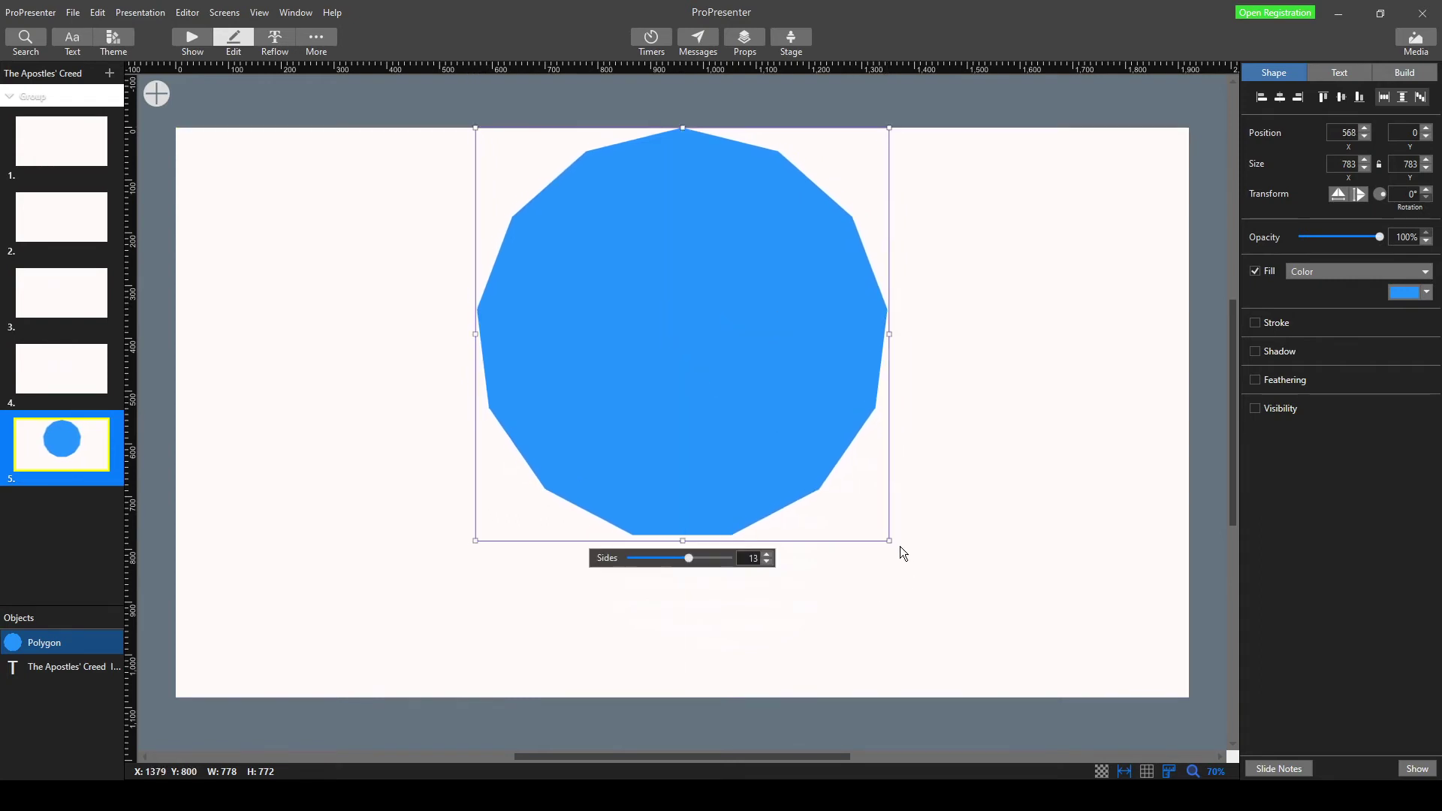
left_click_drag(890, 541, 1049, 701)
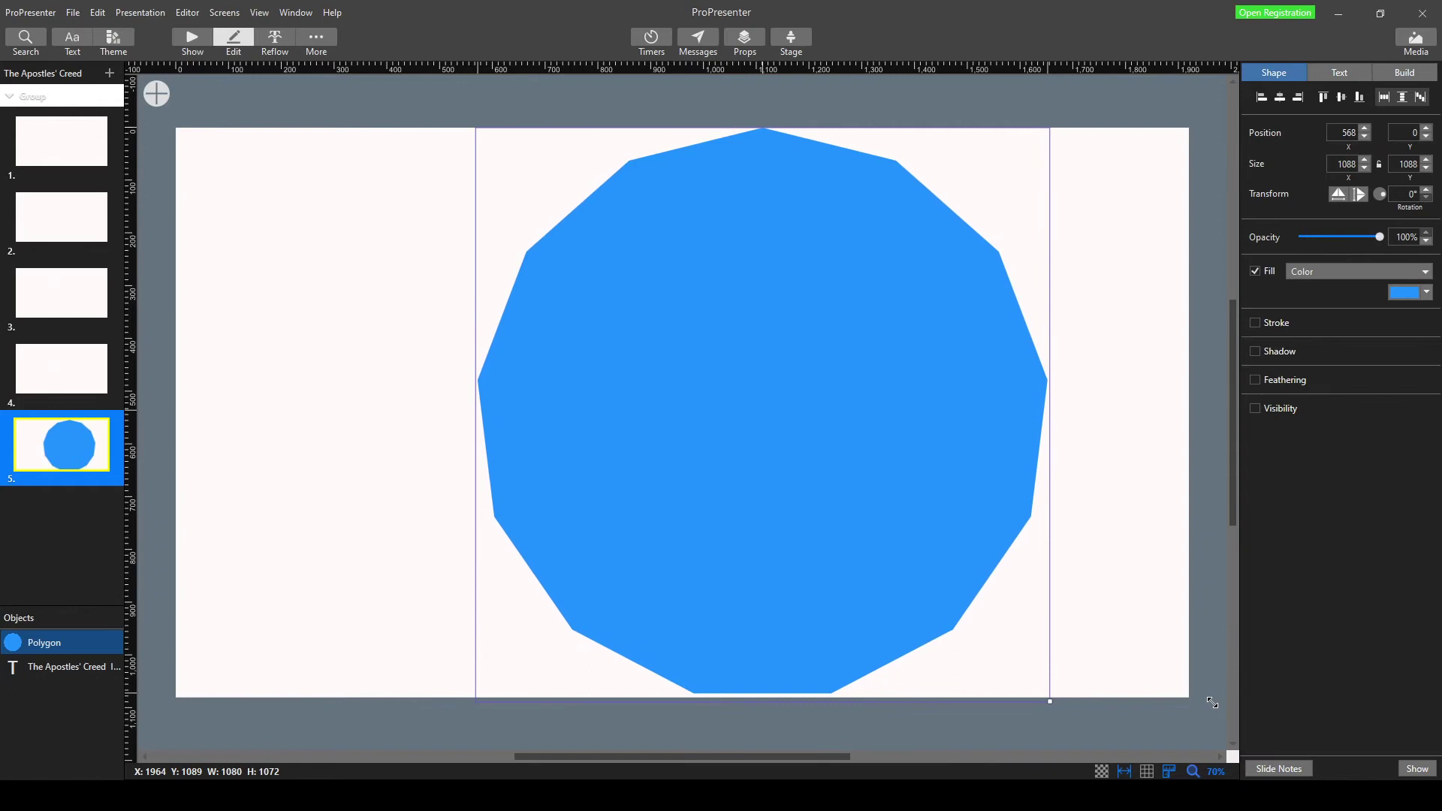
left_click_drag(803, 489, 724, 500)
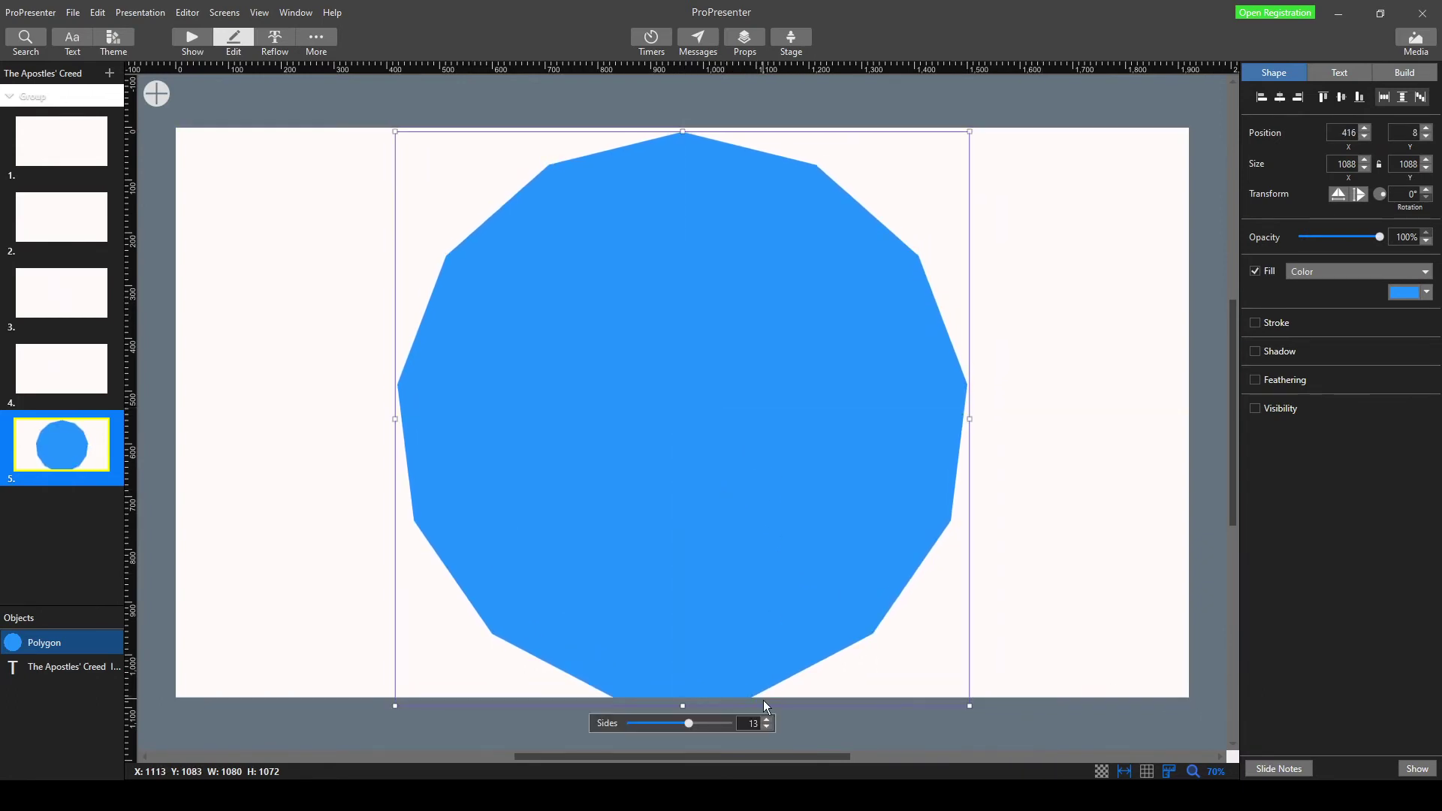
left_click_drag(691, 726, 730, 723)
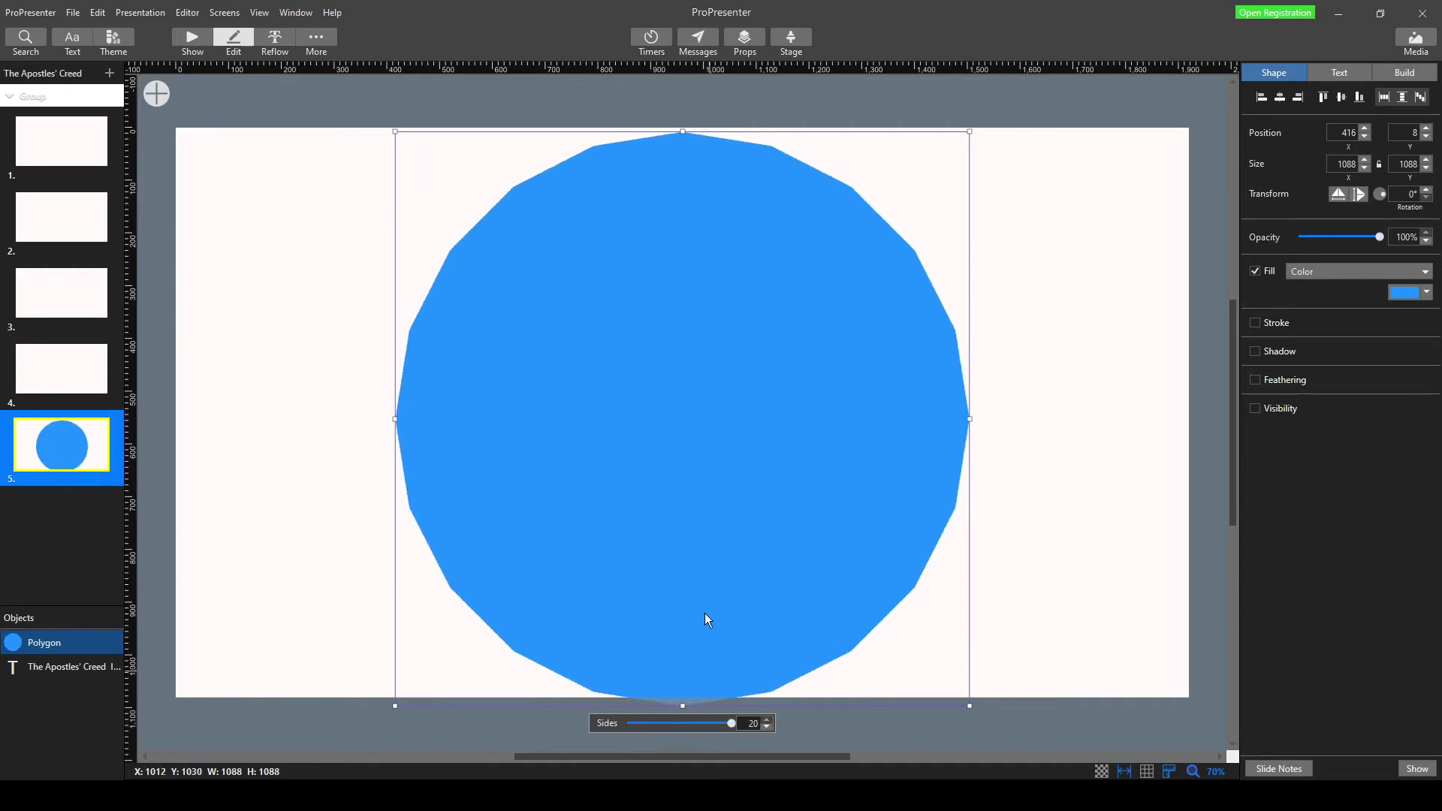
left_click_drag(724, 534, 723, 530)
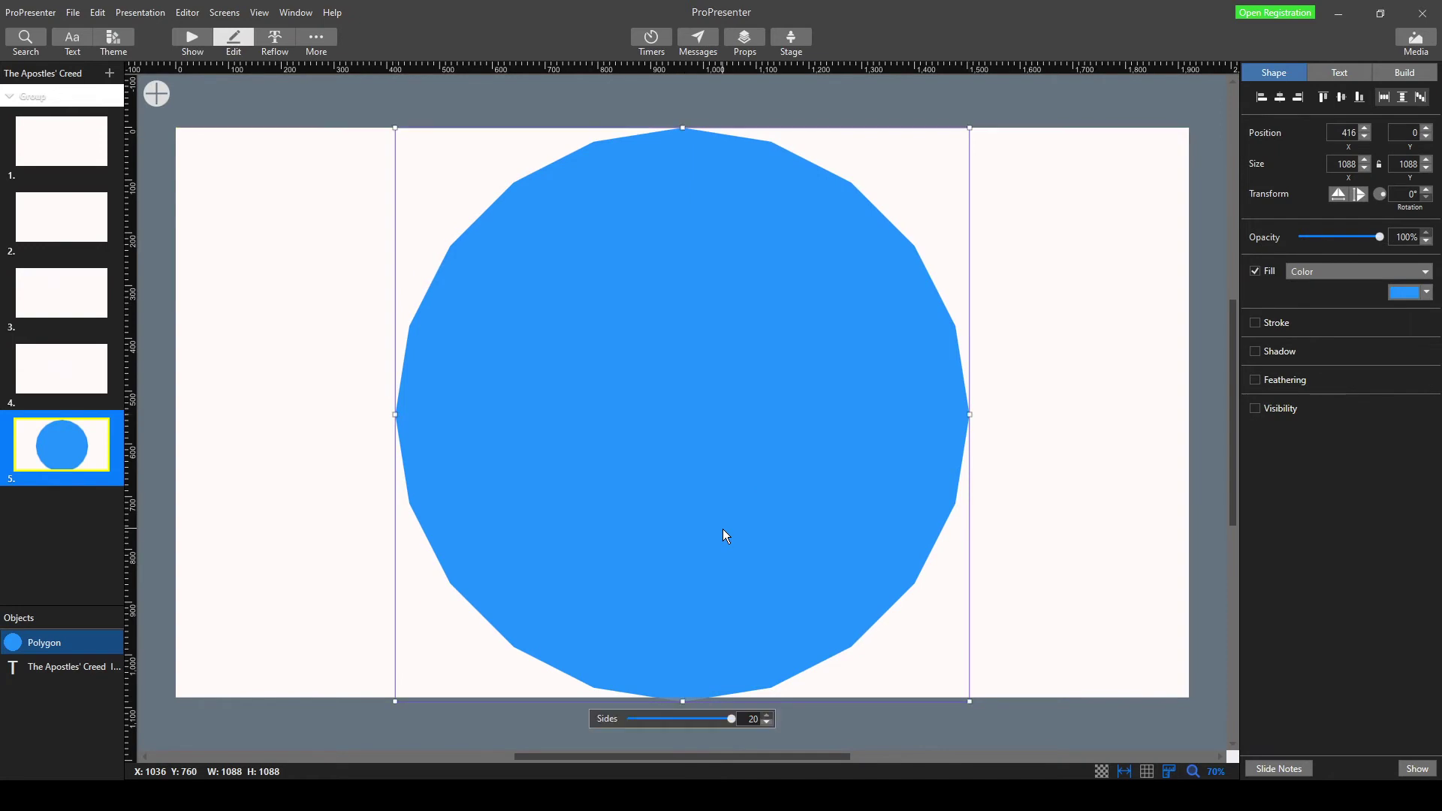
- Send the blue polygon behind the creed text on slide 5
left_click(1201, 574)
left_click(635, 443)
left_click_drag(48, 644, 51, 680)
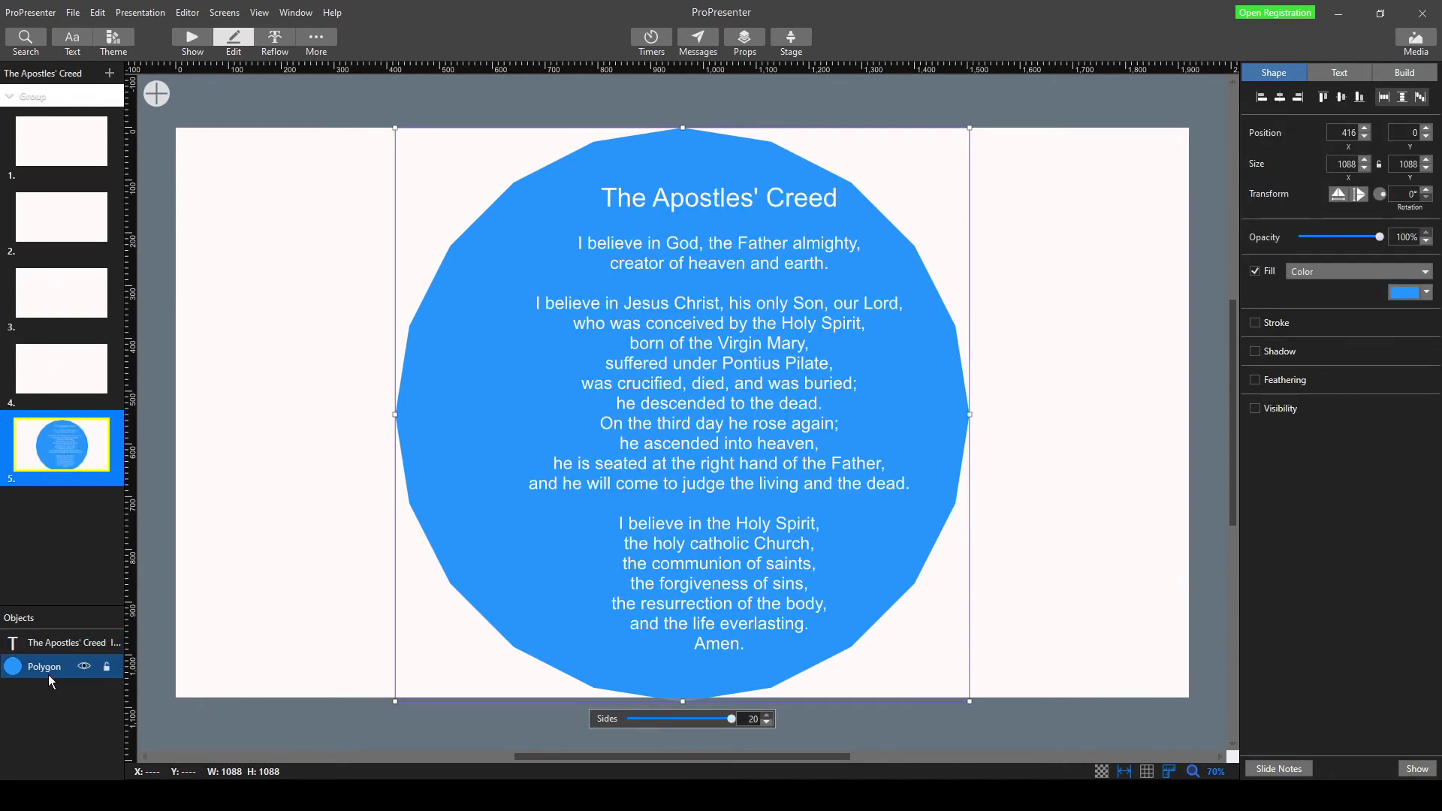
- Centre the creed text box over the polygon, then move on to slide 4
left_click_drag(678, 332, 642, 328)
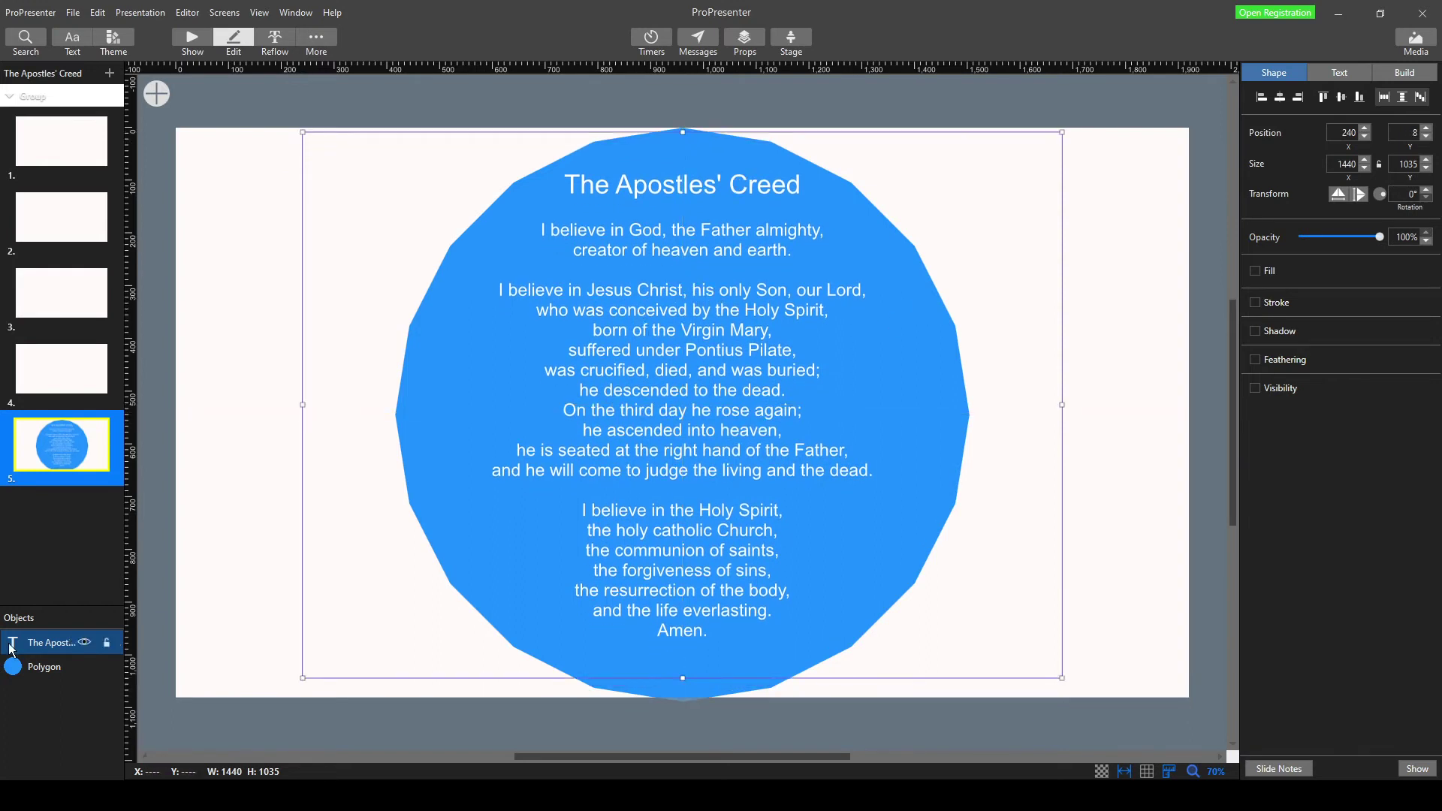
mouse_move(426, 426)
left_mouse_down()
mouse_move(424, 413)
mouse_move(426, 435)
left_mouse_up()
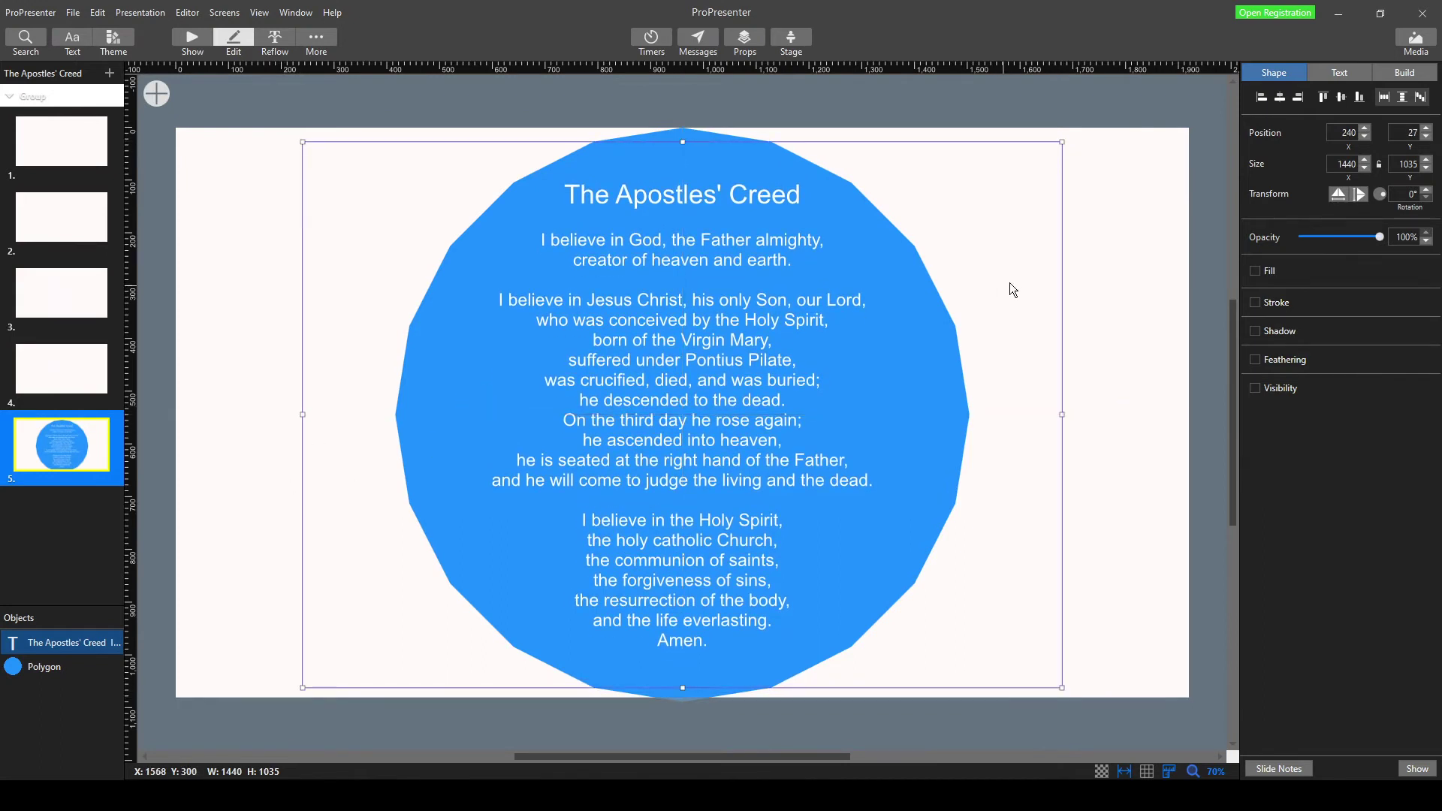
left_click(1165, 172)
left_click(939, 353)
left_click(1331, 72)
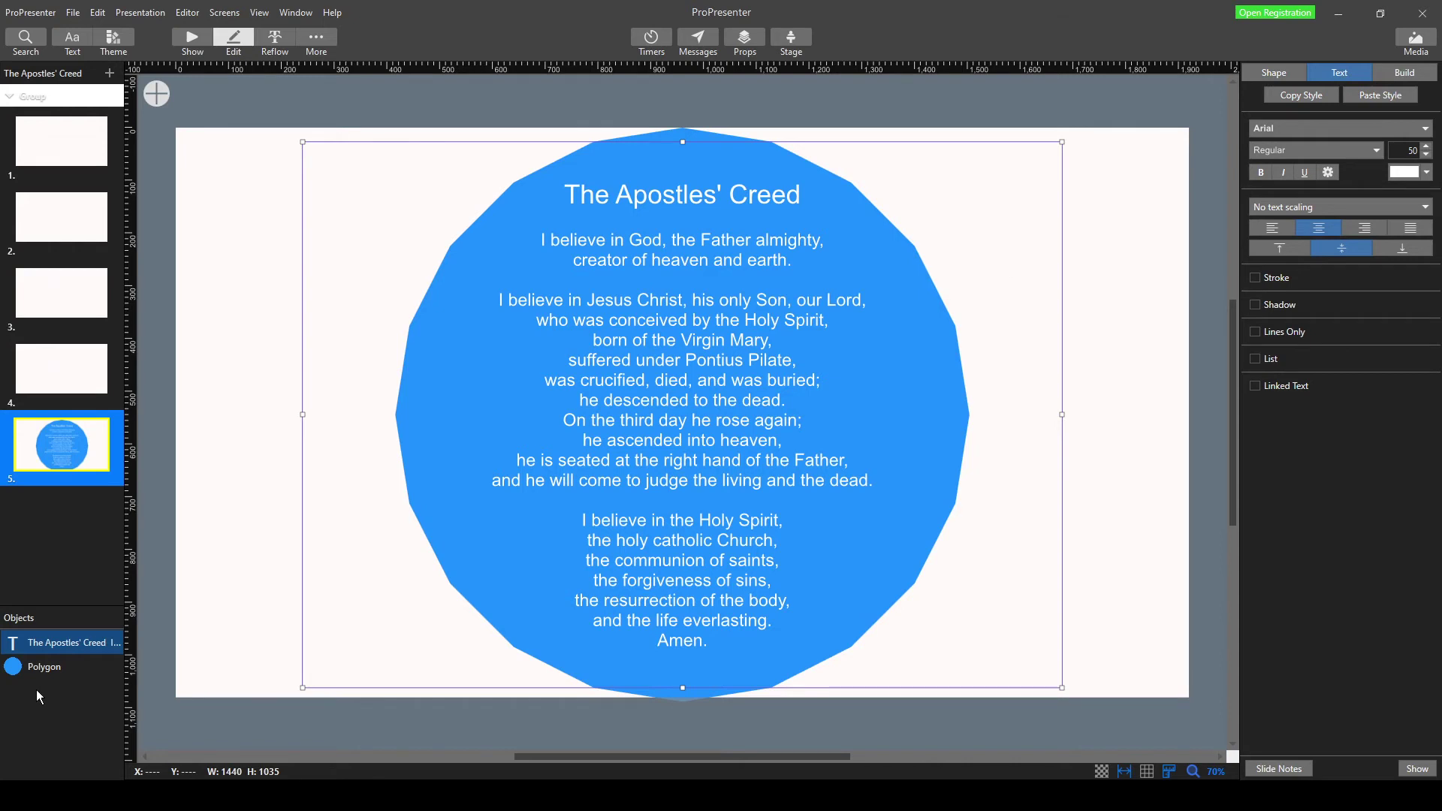
left_click(63, 379)
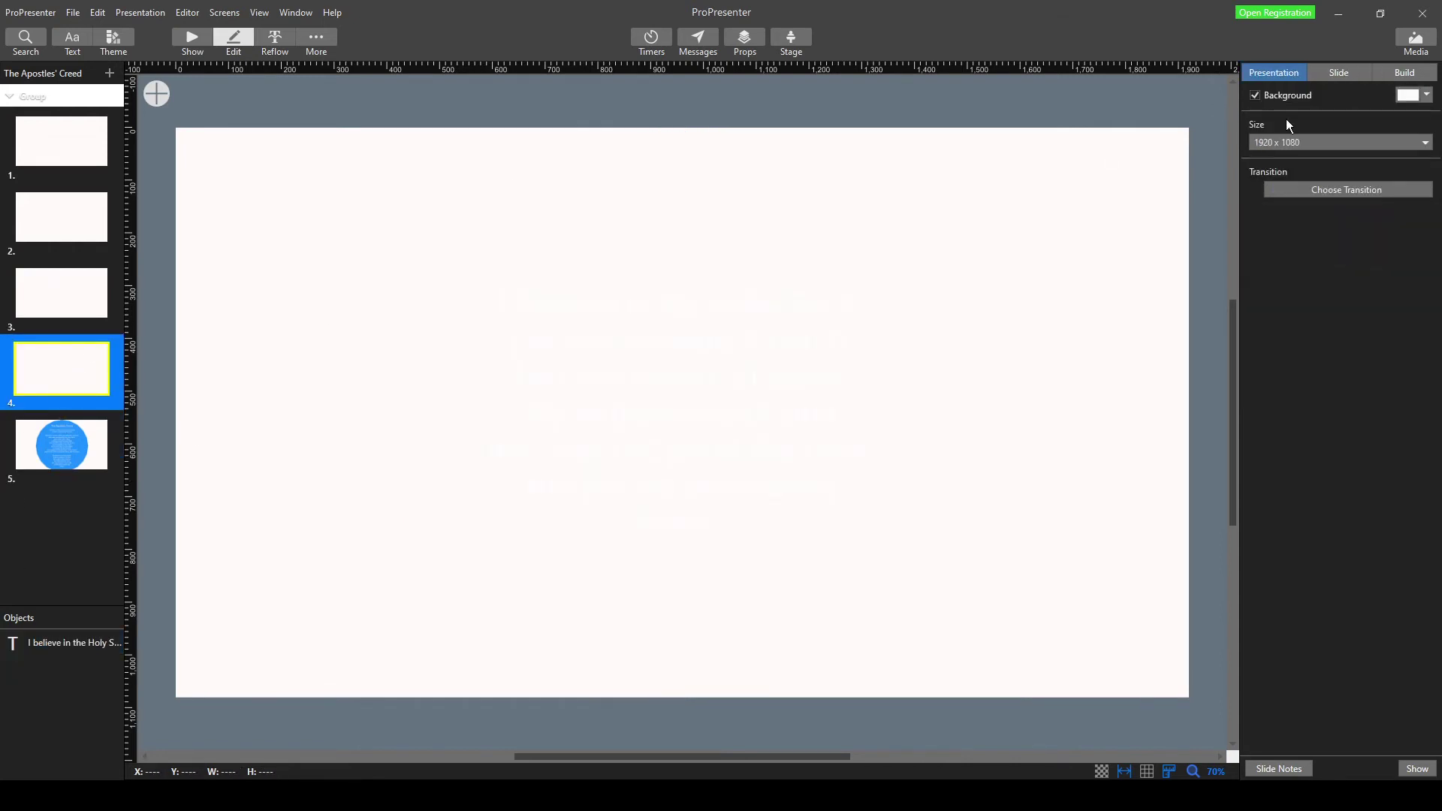
- Turn off the white slide background and select slide 5's blue polygon
left_click(1255, 95)
left_click(47, 448)
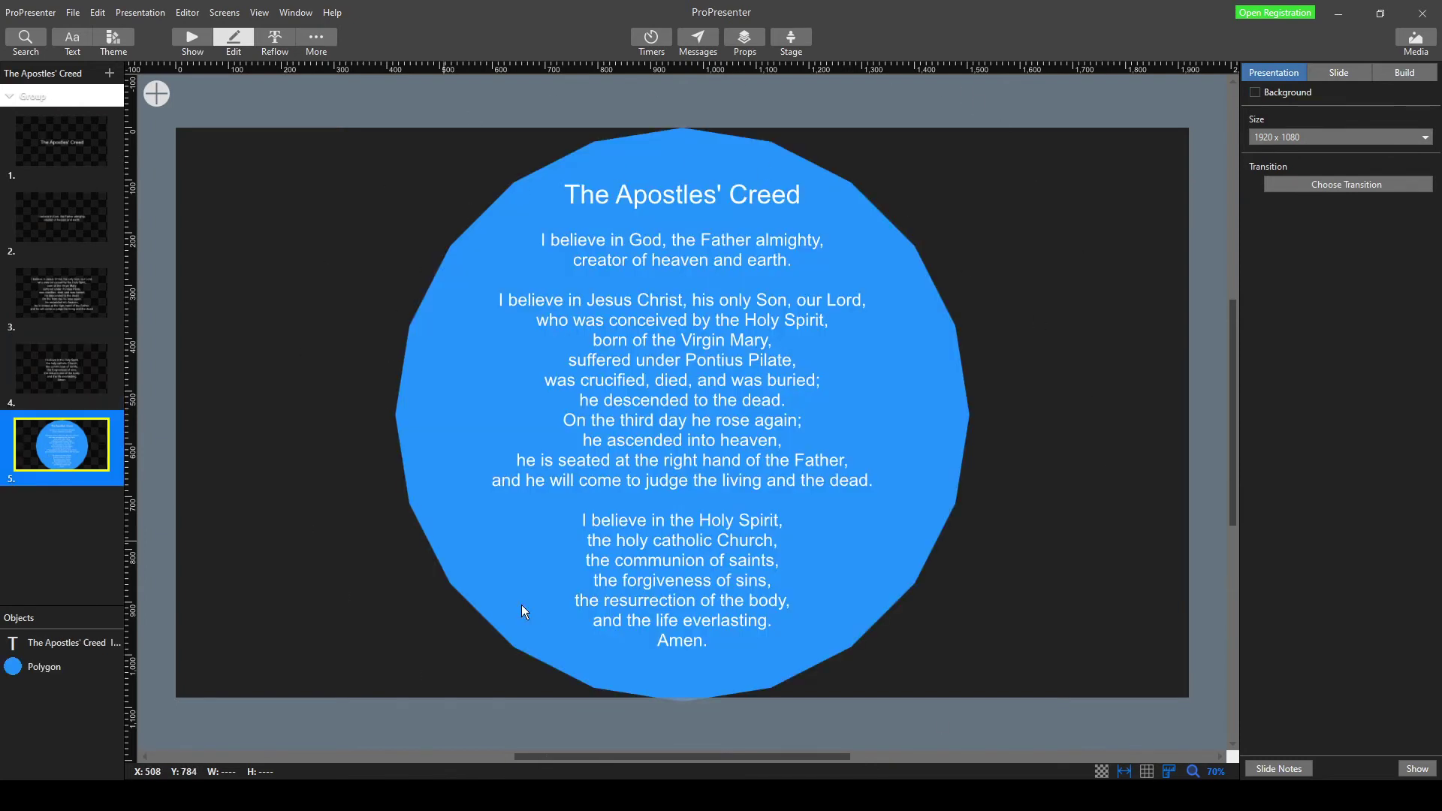
left_click(943, 334)
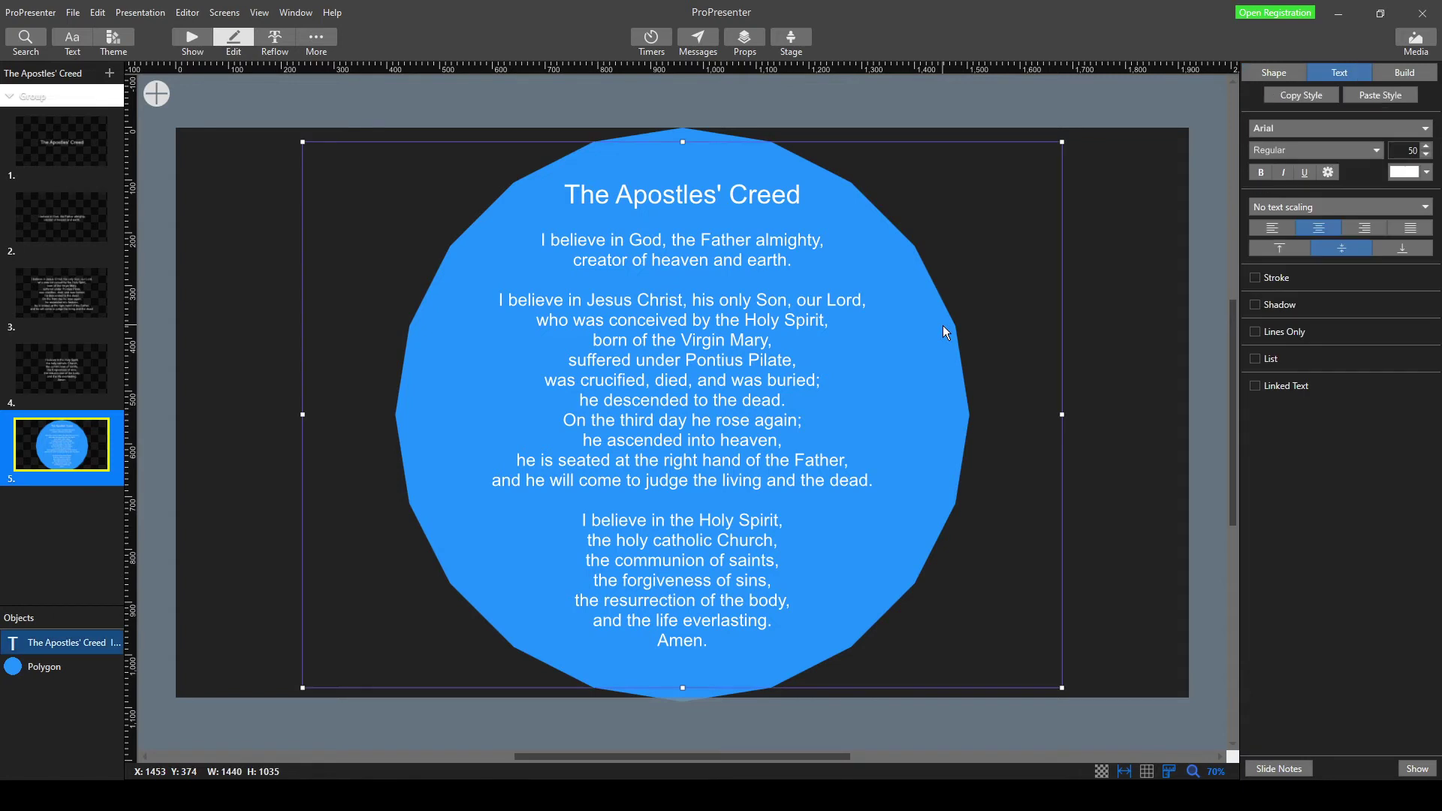
left_click(34, 671)
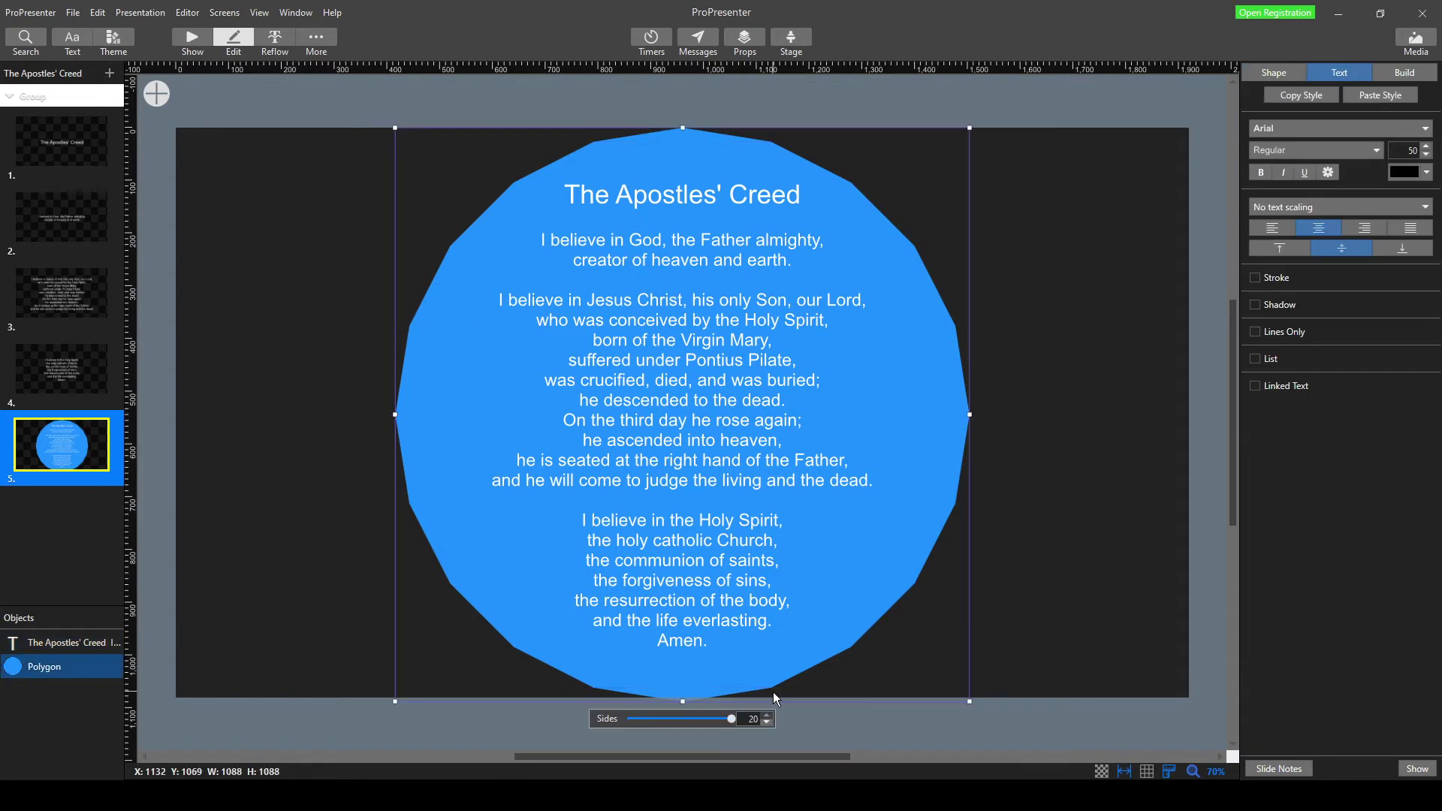
- Open slide 2's God the Father stanza for editing
left_click(49, 200)
left_click(73, 147)
left_click(70, 189)
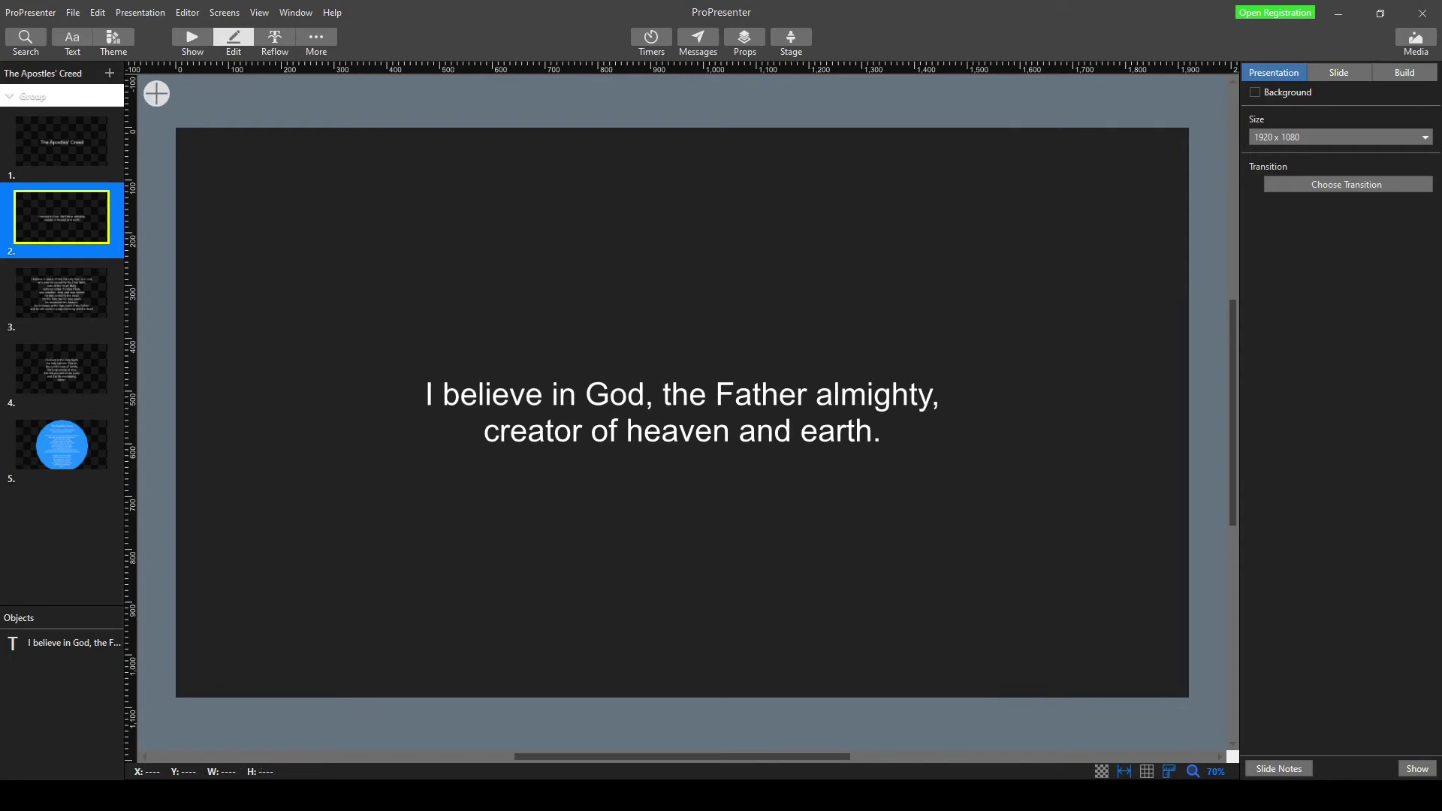
mouse_move(387, 795)
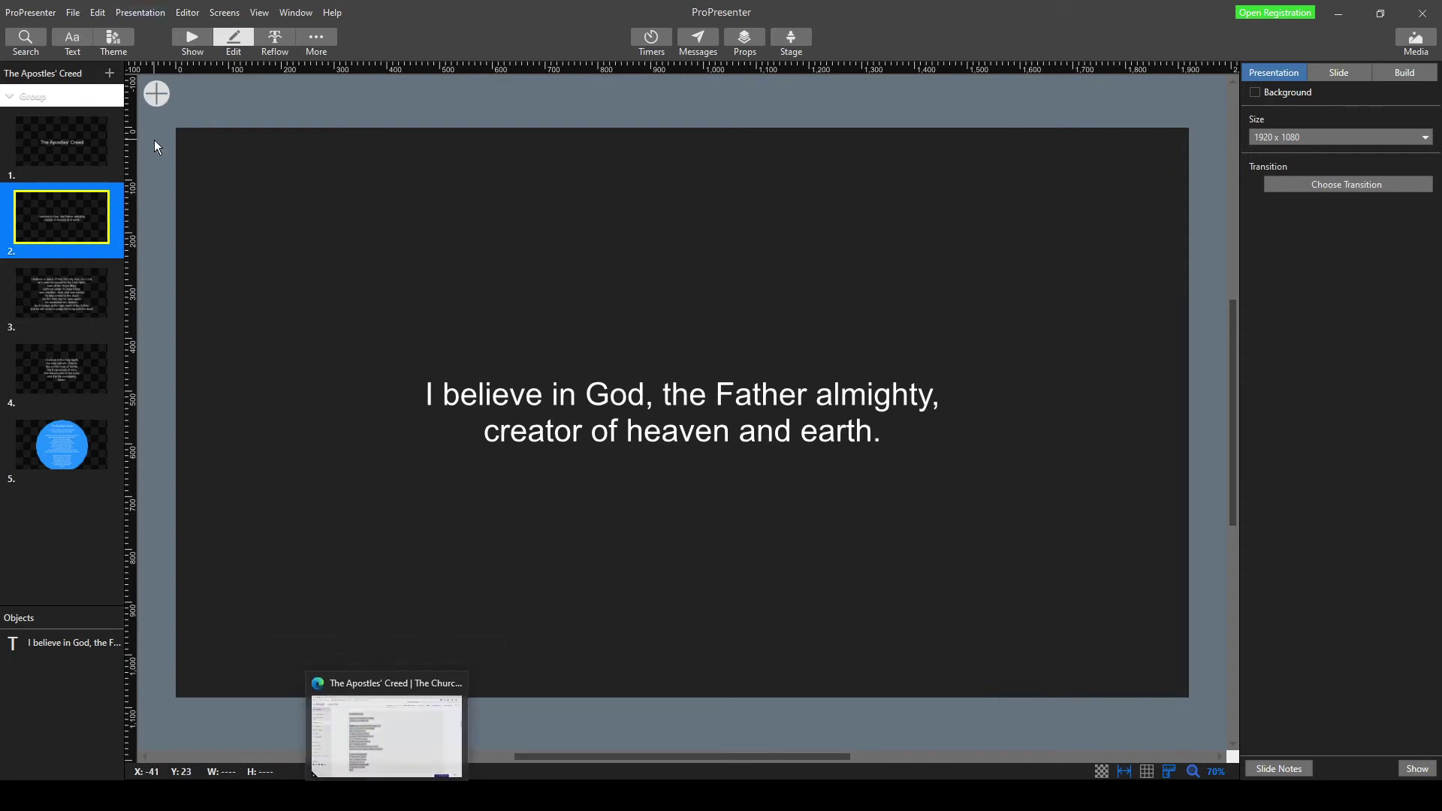
- Go to pexels.com in a new Edge tab
left_click(390, 753)
left_click(199, 16)
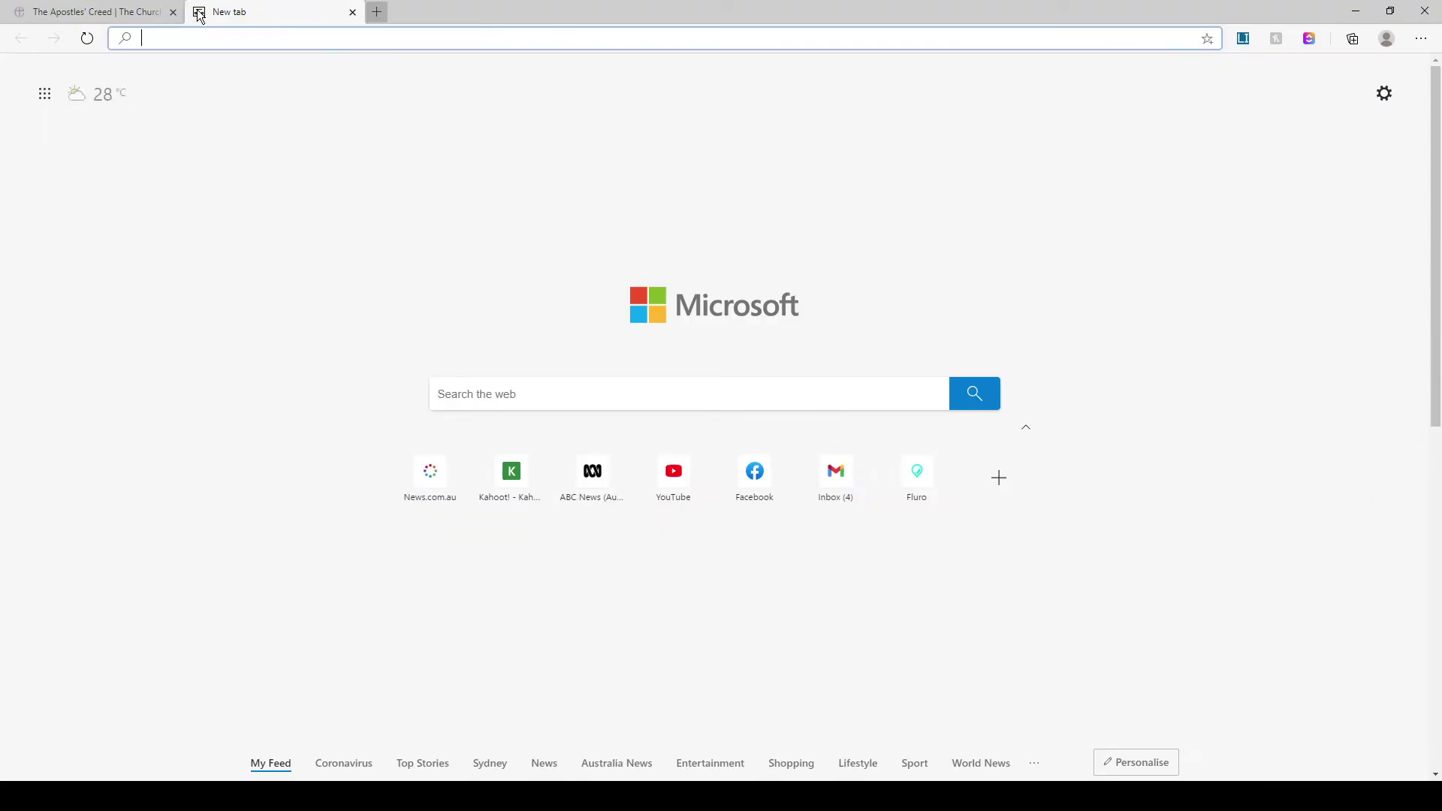
type("pexels.com")
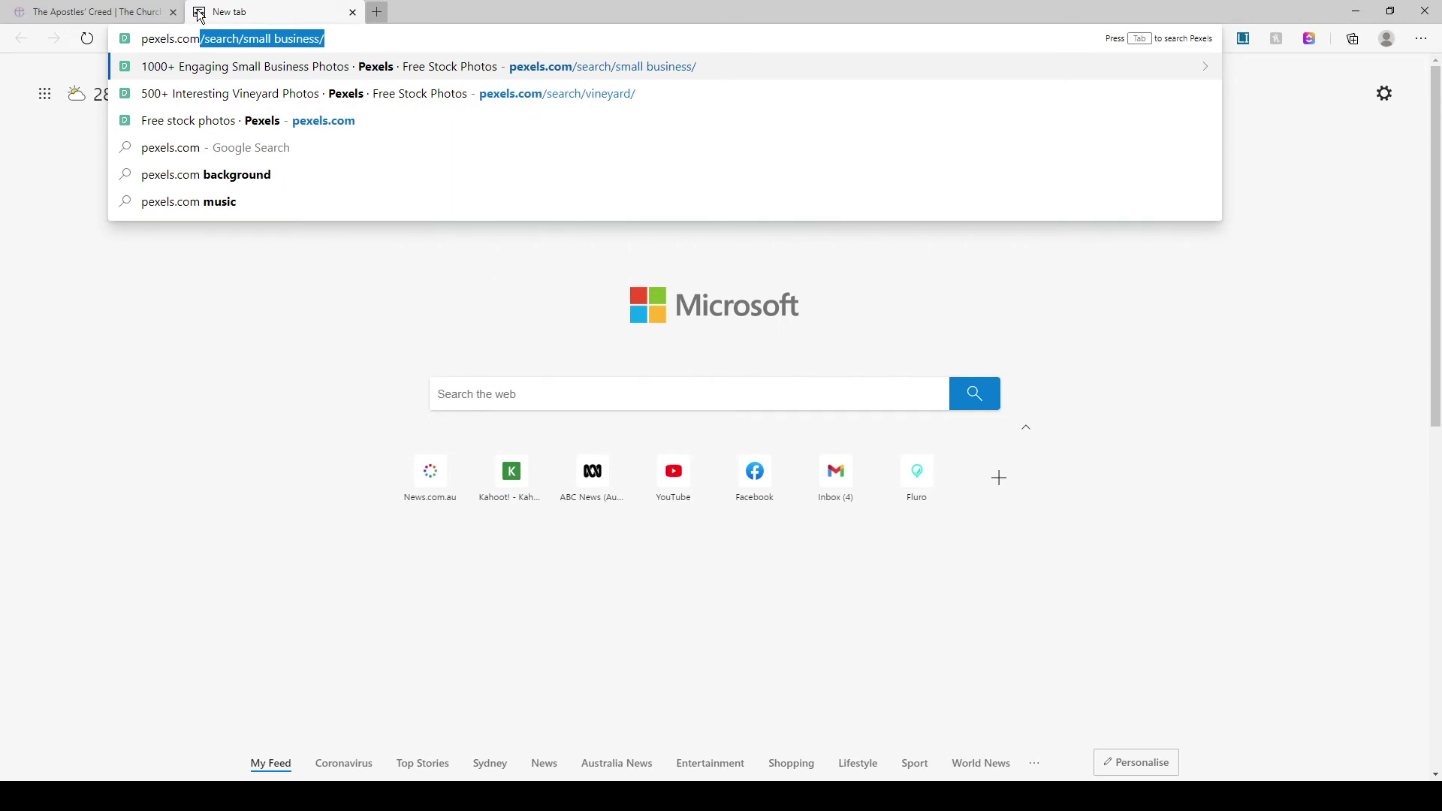
key("Delete")
key("Return")
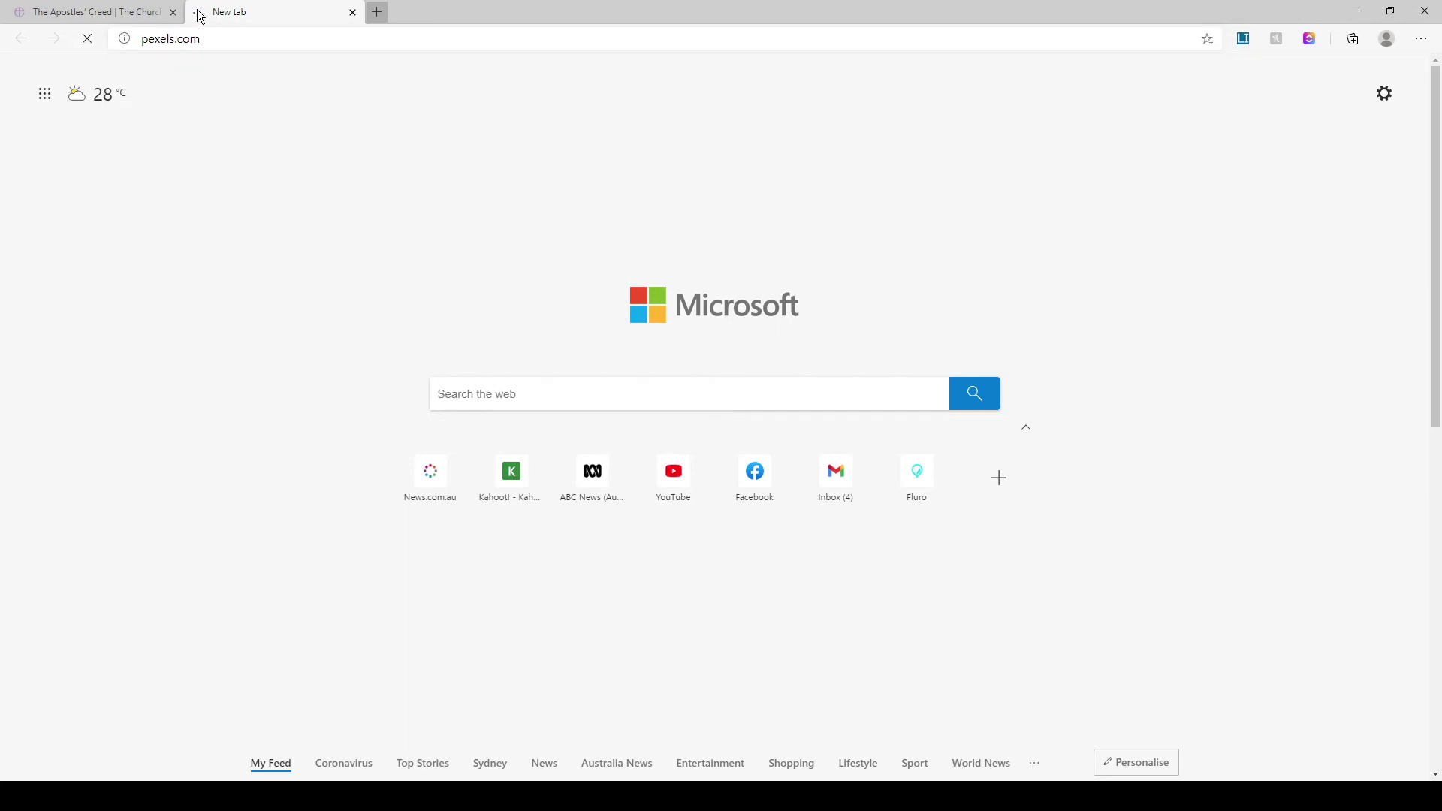
- Search Pexels for 'bible' and download the soft white open-Bible photo
left_click(594, 278)
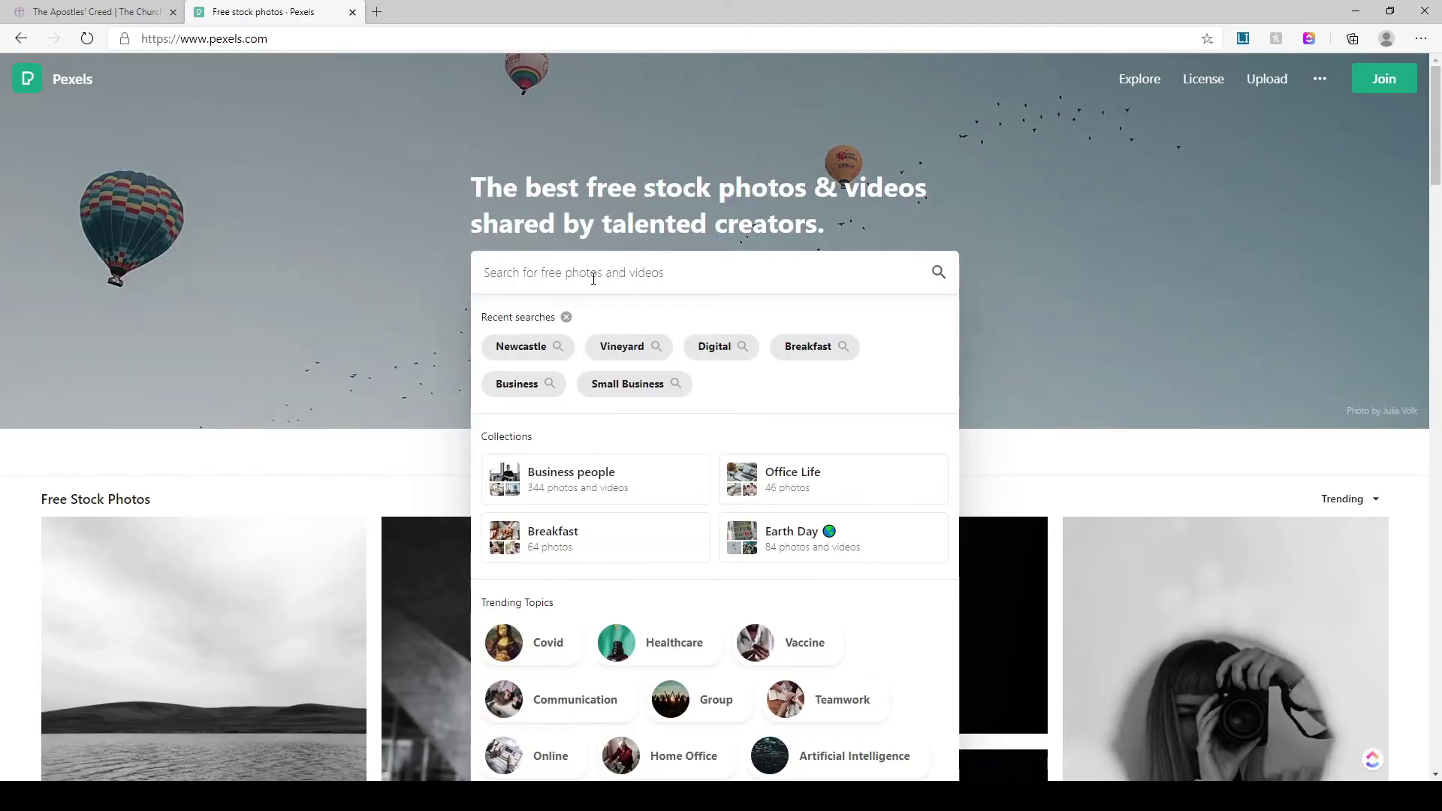
type("bible")
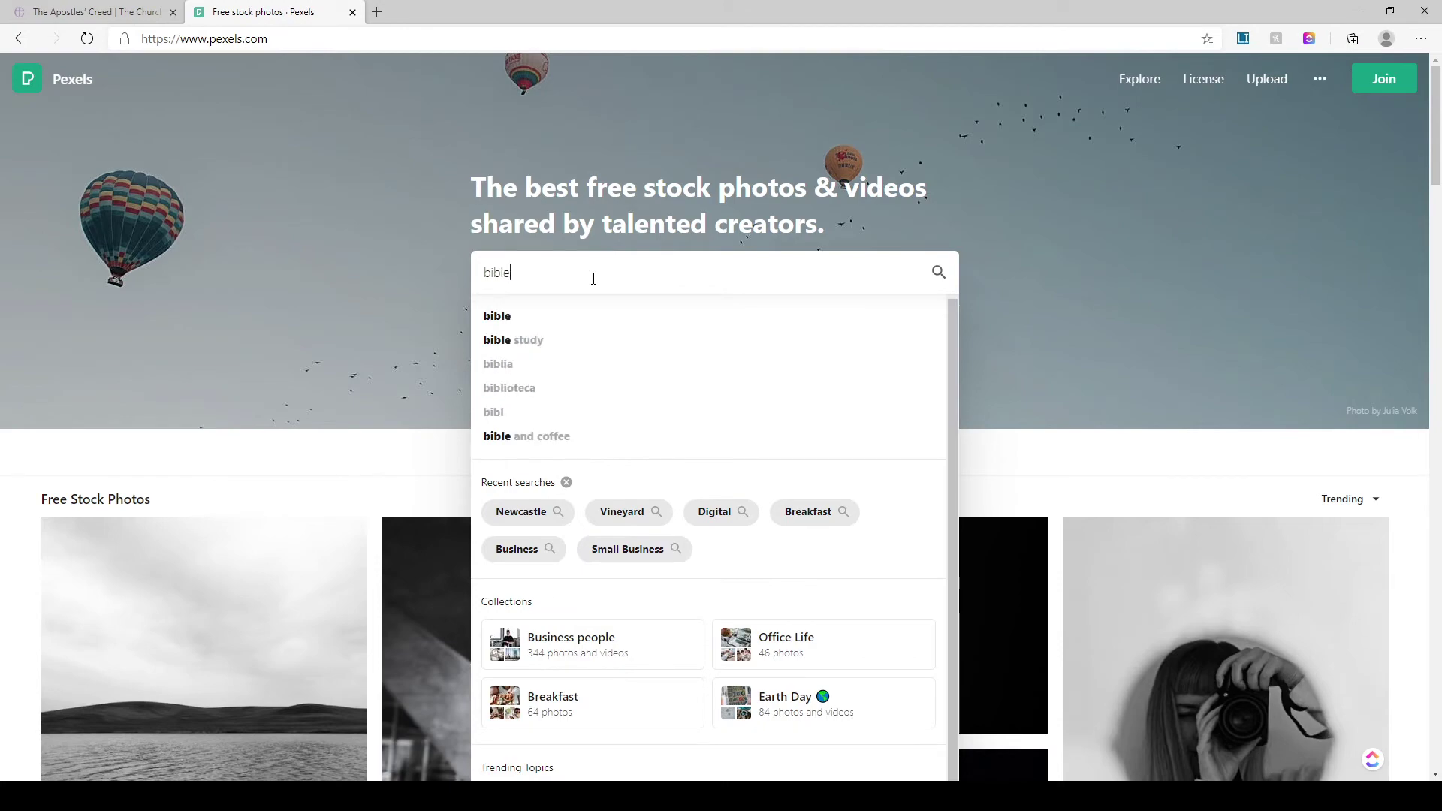
key("Return")
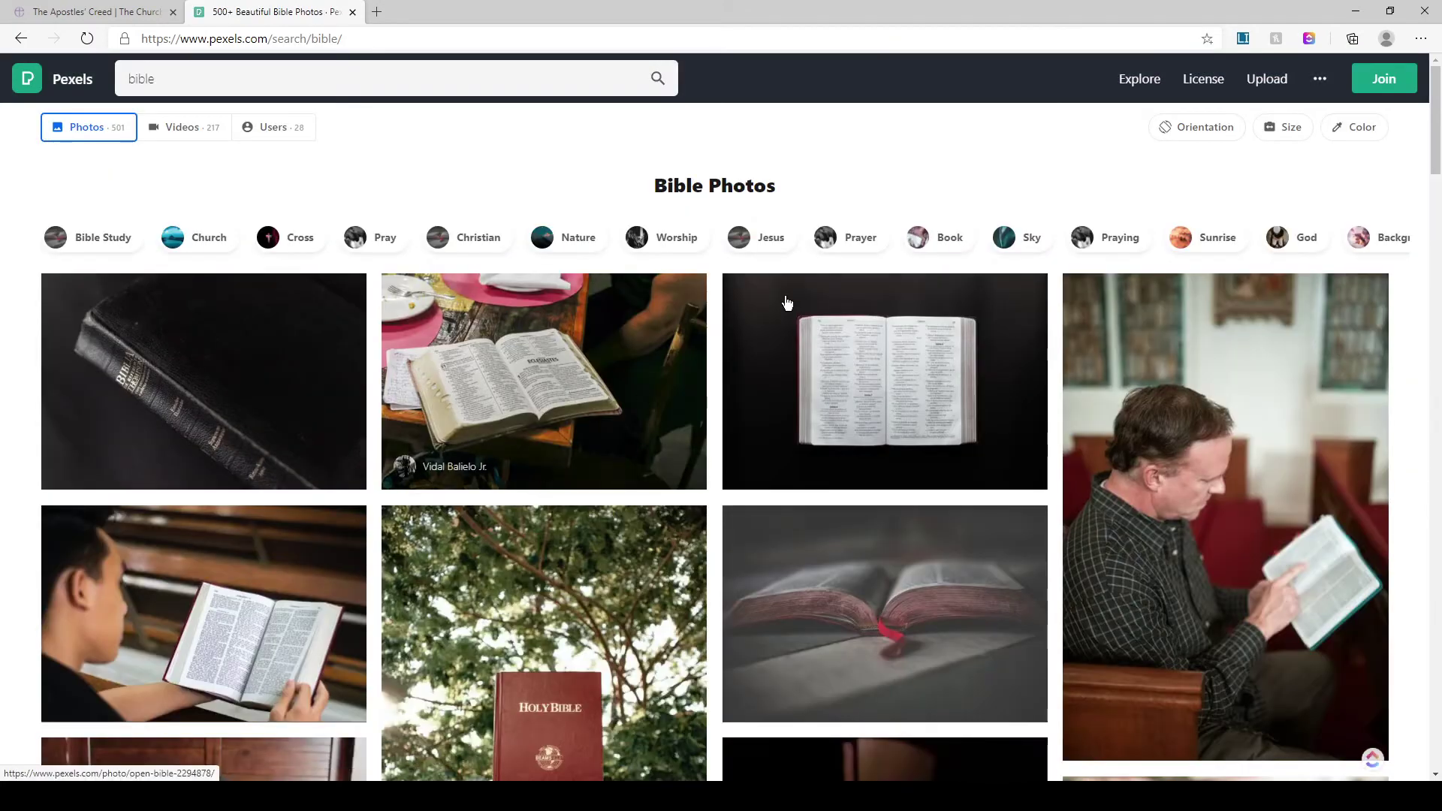
scroll(714, 316, "down", 3)
scroll(698, 362, "down", 12)
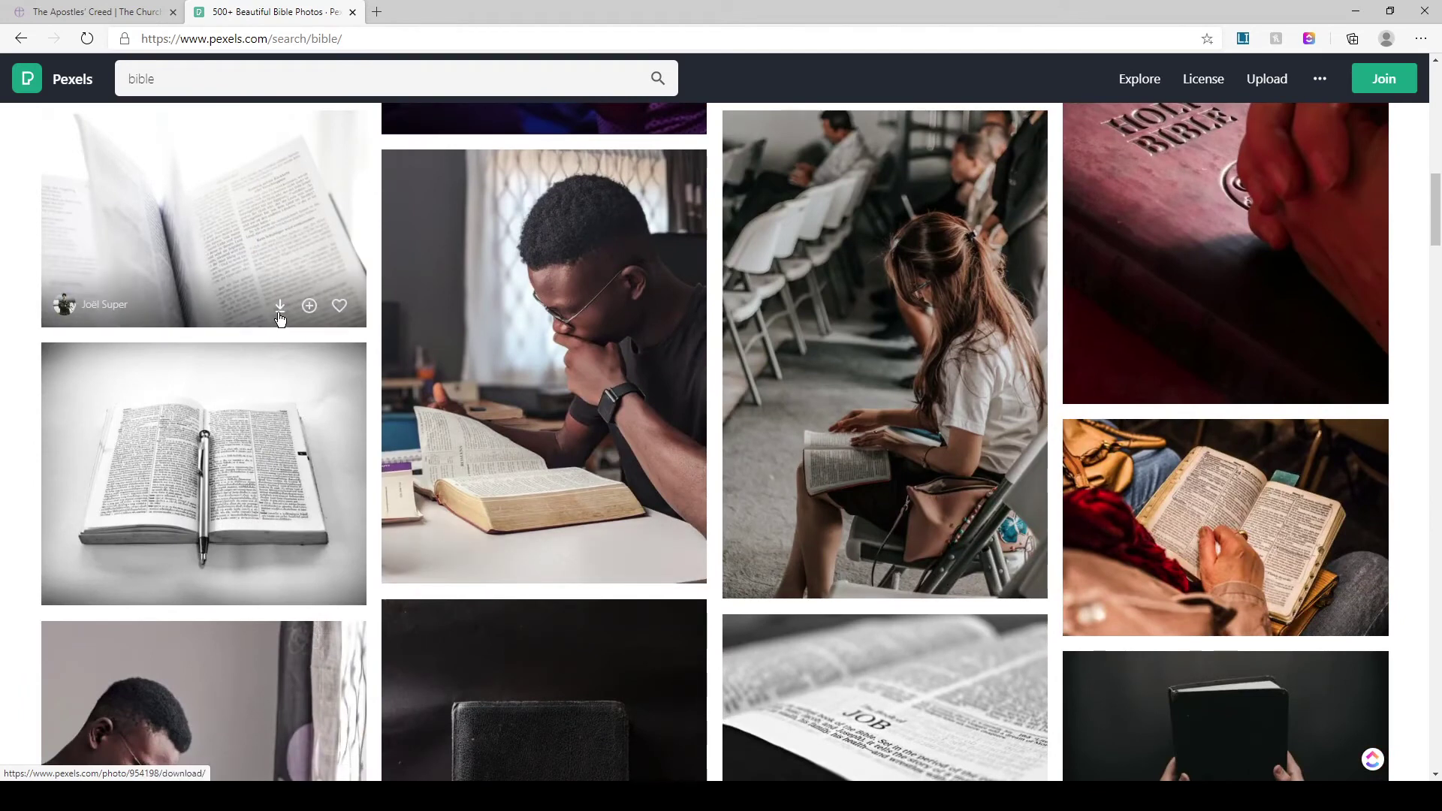
left_click(280, 308)
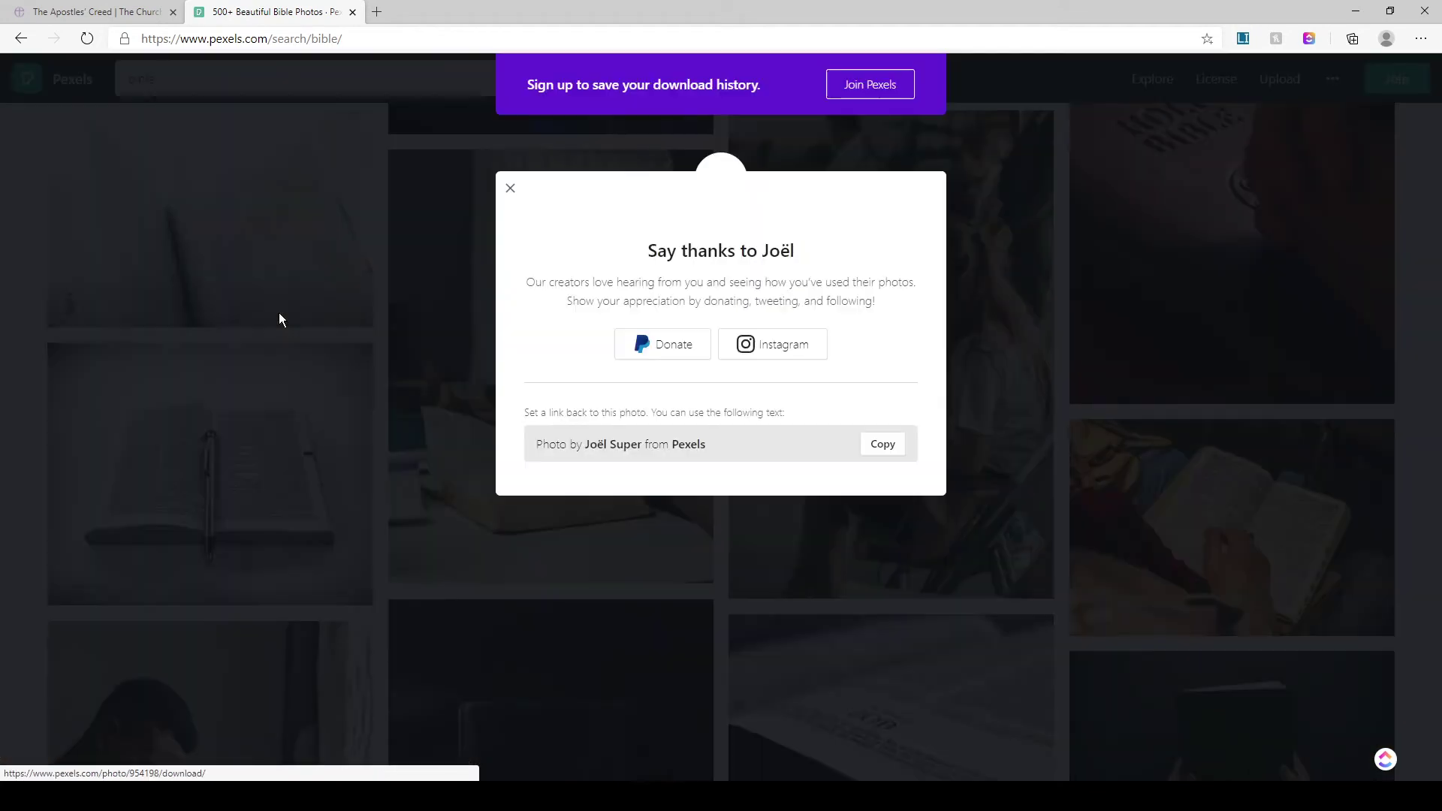
left_click(506, 189)
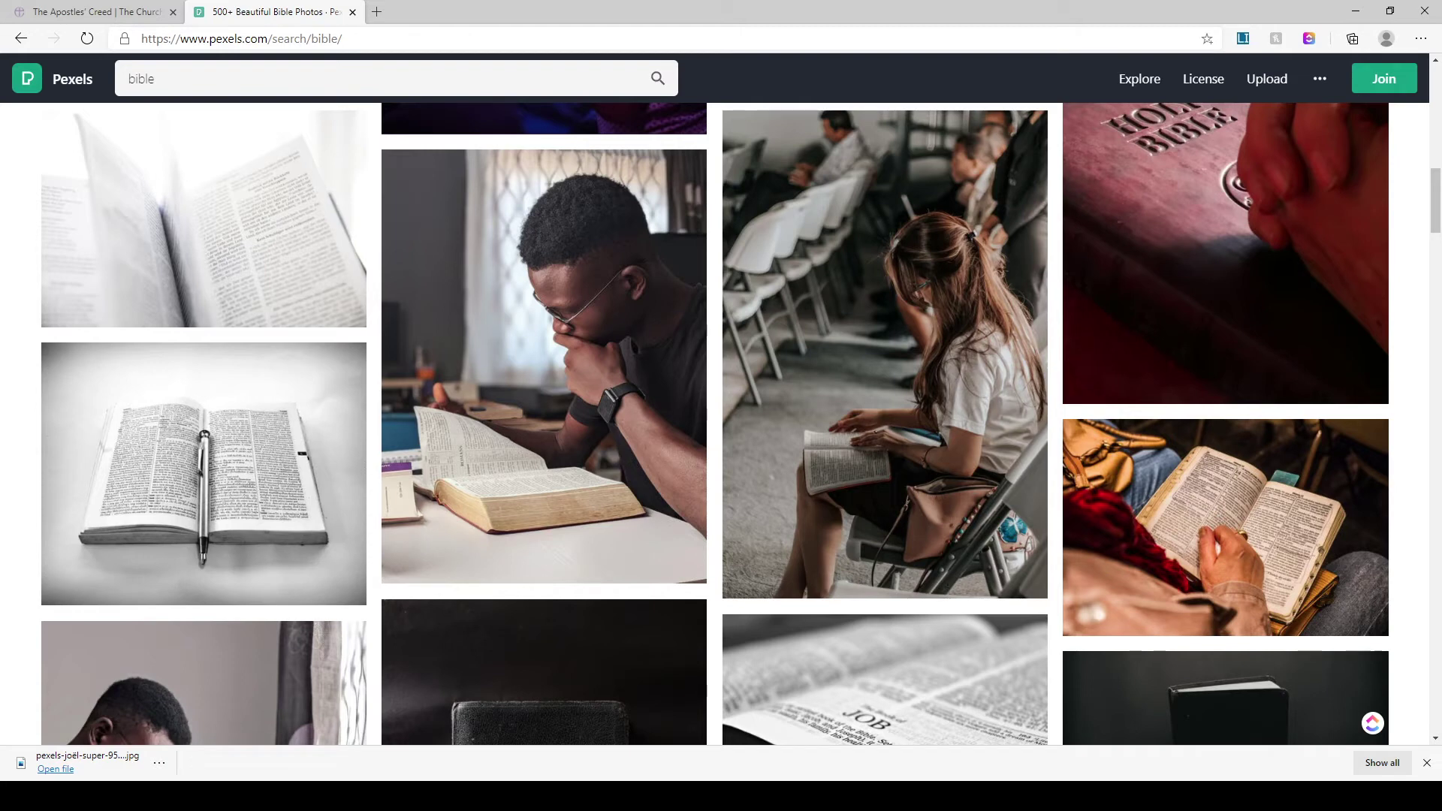
mouse_move(571, 796)
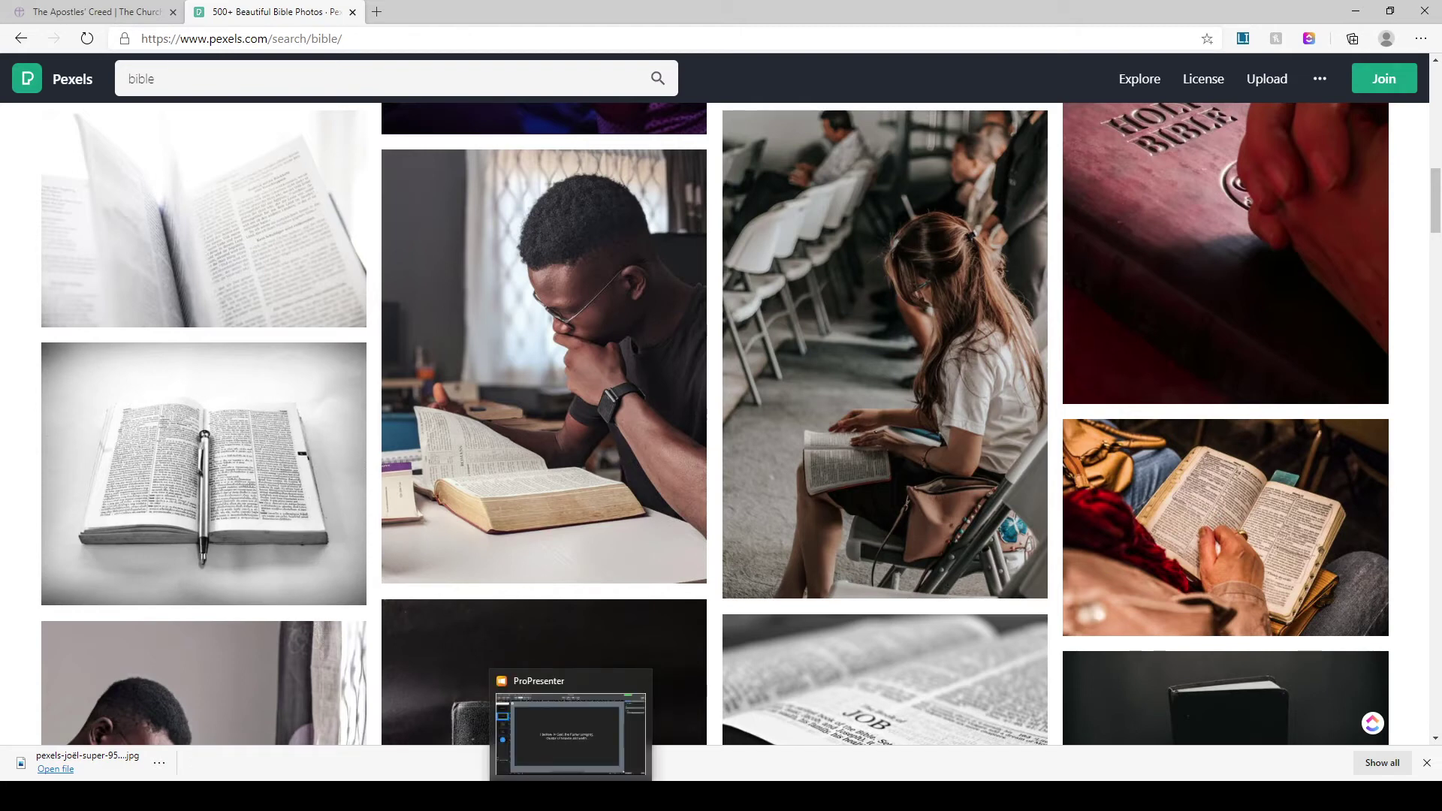
- Drop the downloaded Bible photo from File Explorer onto slide 2
left_click(571, 796)
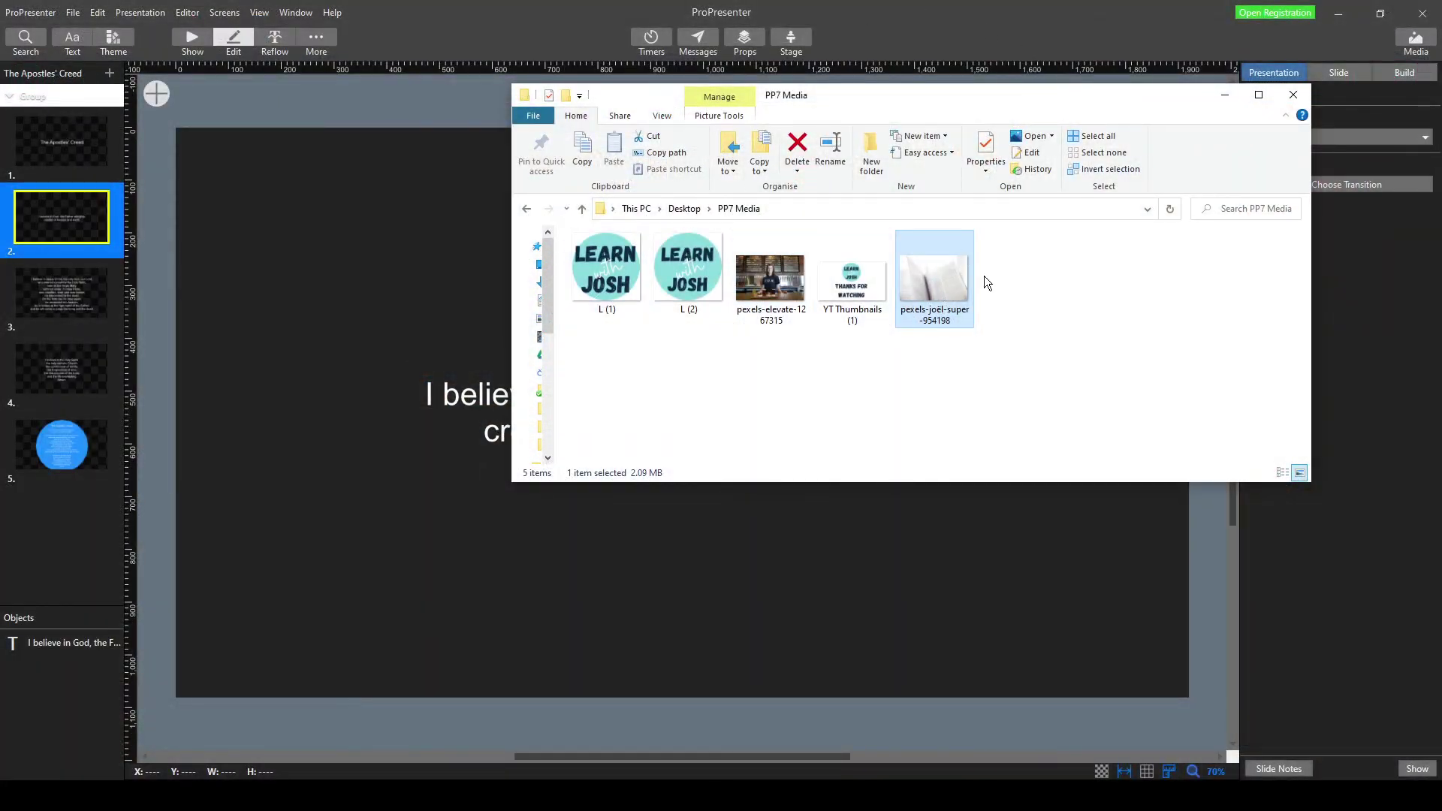
left_click_drag(945, 281, 394, 529)
left_click_drag(261, 231, 261, 232)
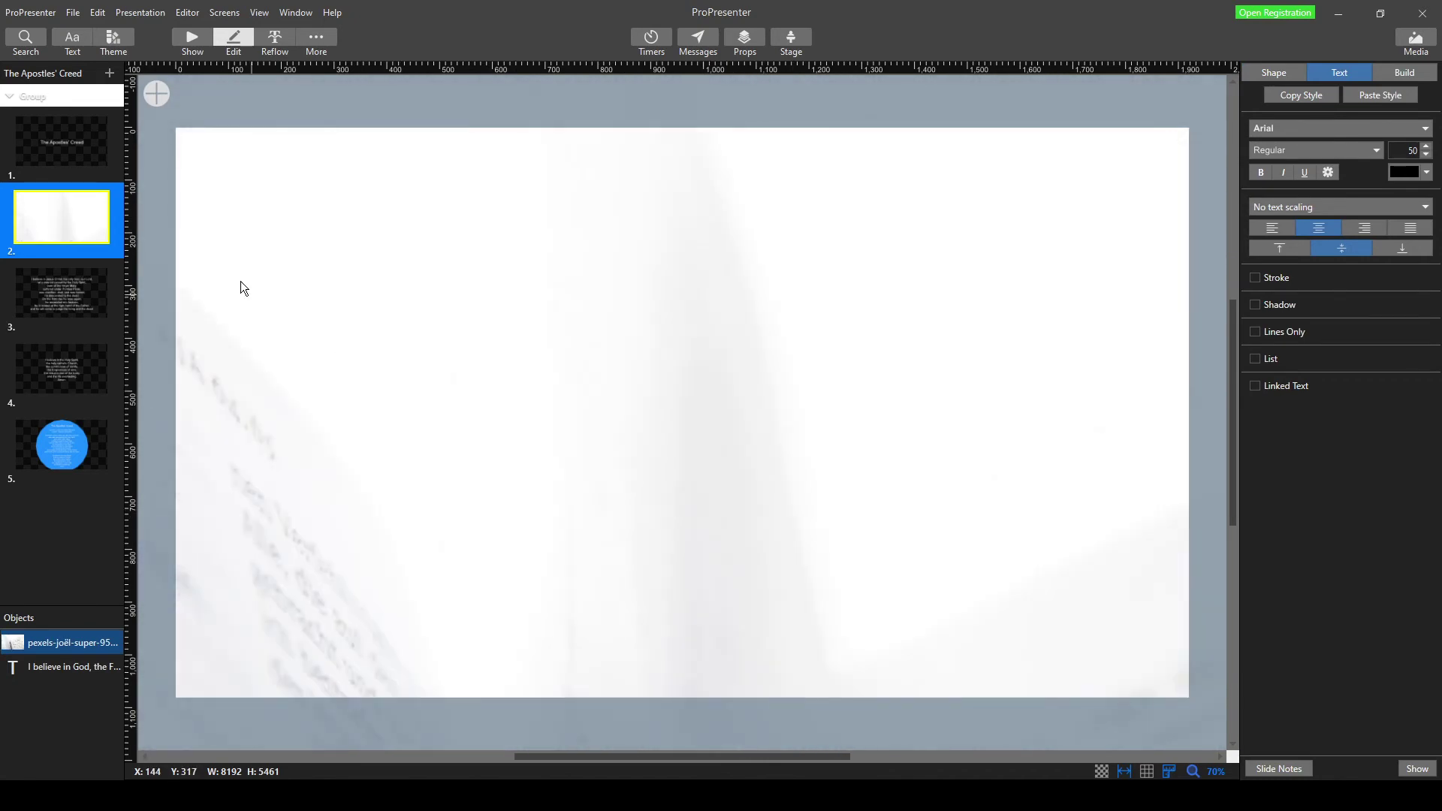
- Resize the photo to 2039 × 1301, aligned to the top-left so it covers the slide
left_click_drag(389, 273, 831, 589)
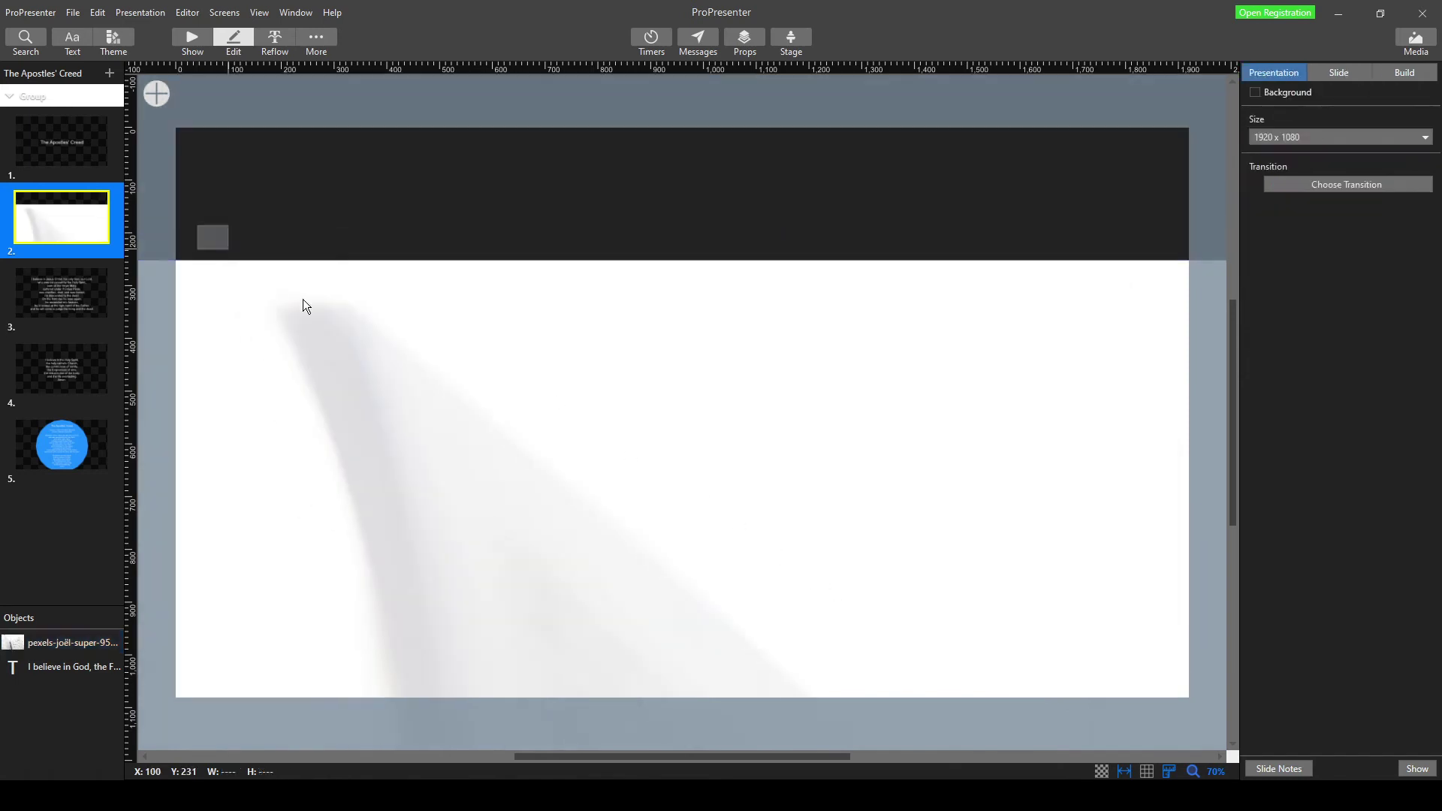
left_click_drag(277, 318, 840, 300)
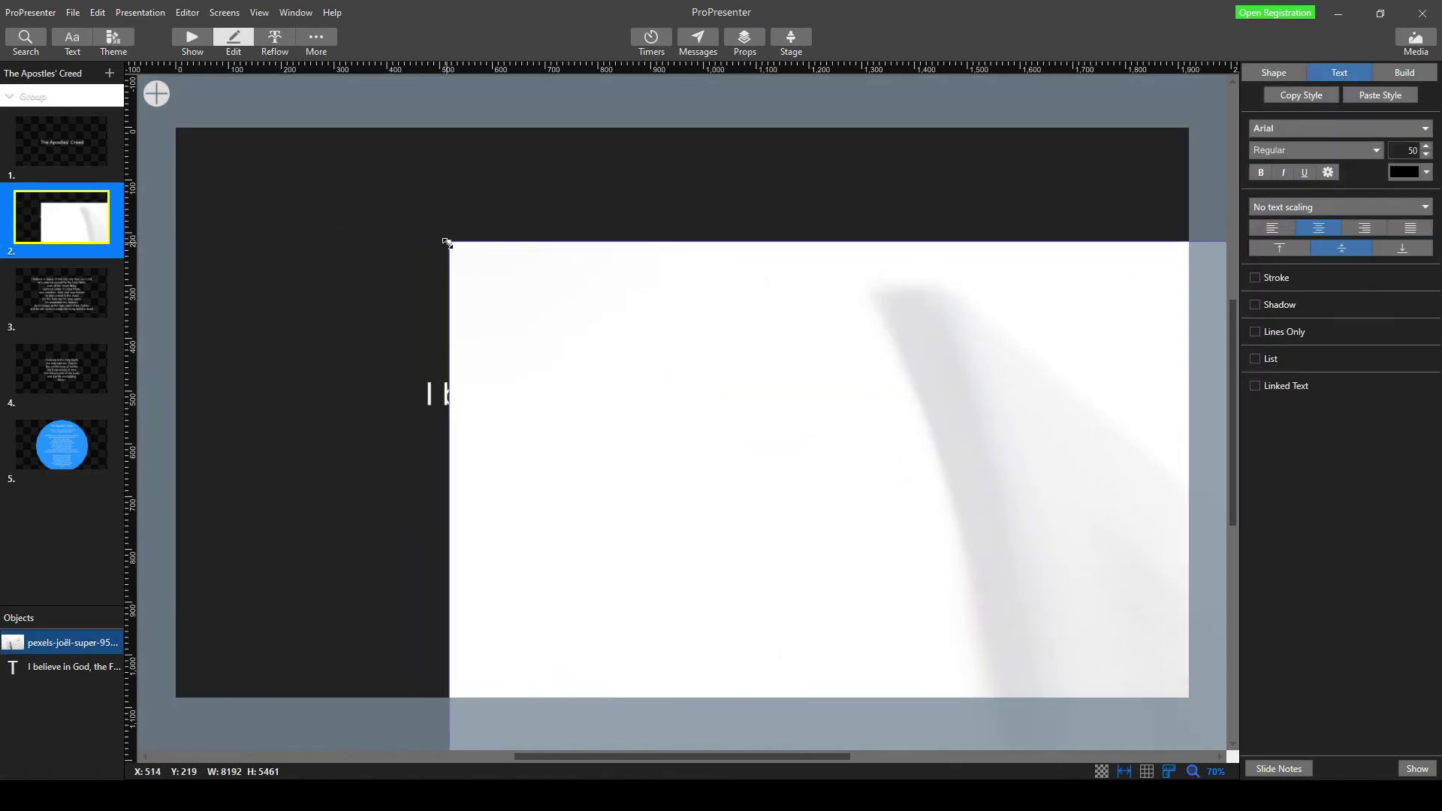
left_click_drag(448, 244, 374, 219)
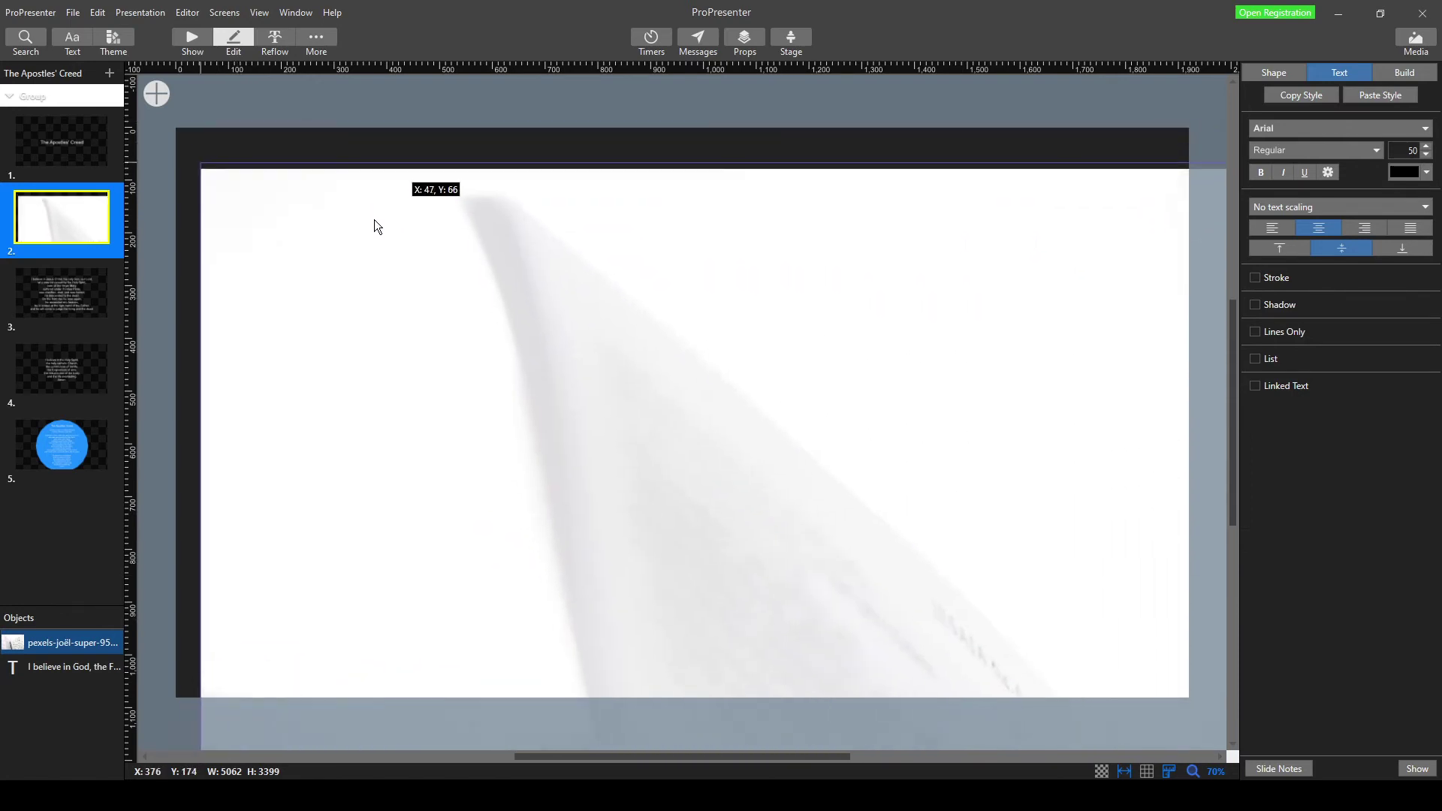
left_click_drag(200, 160, 948, 685)
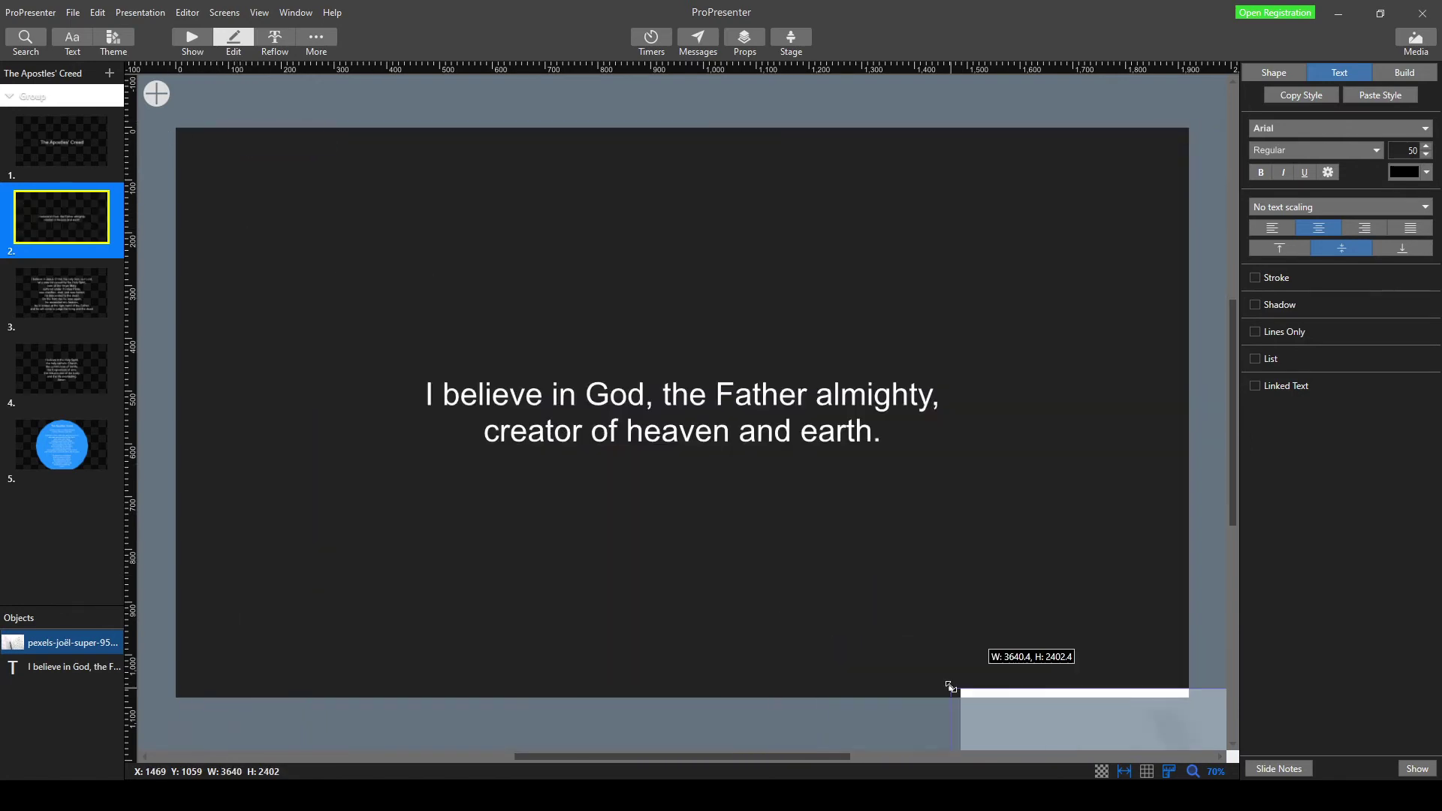
left_click_drag(650, 439, 293, 178)
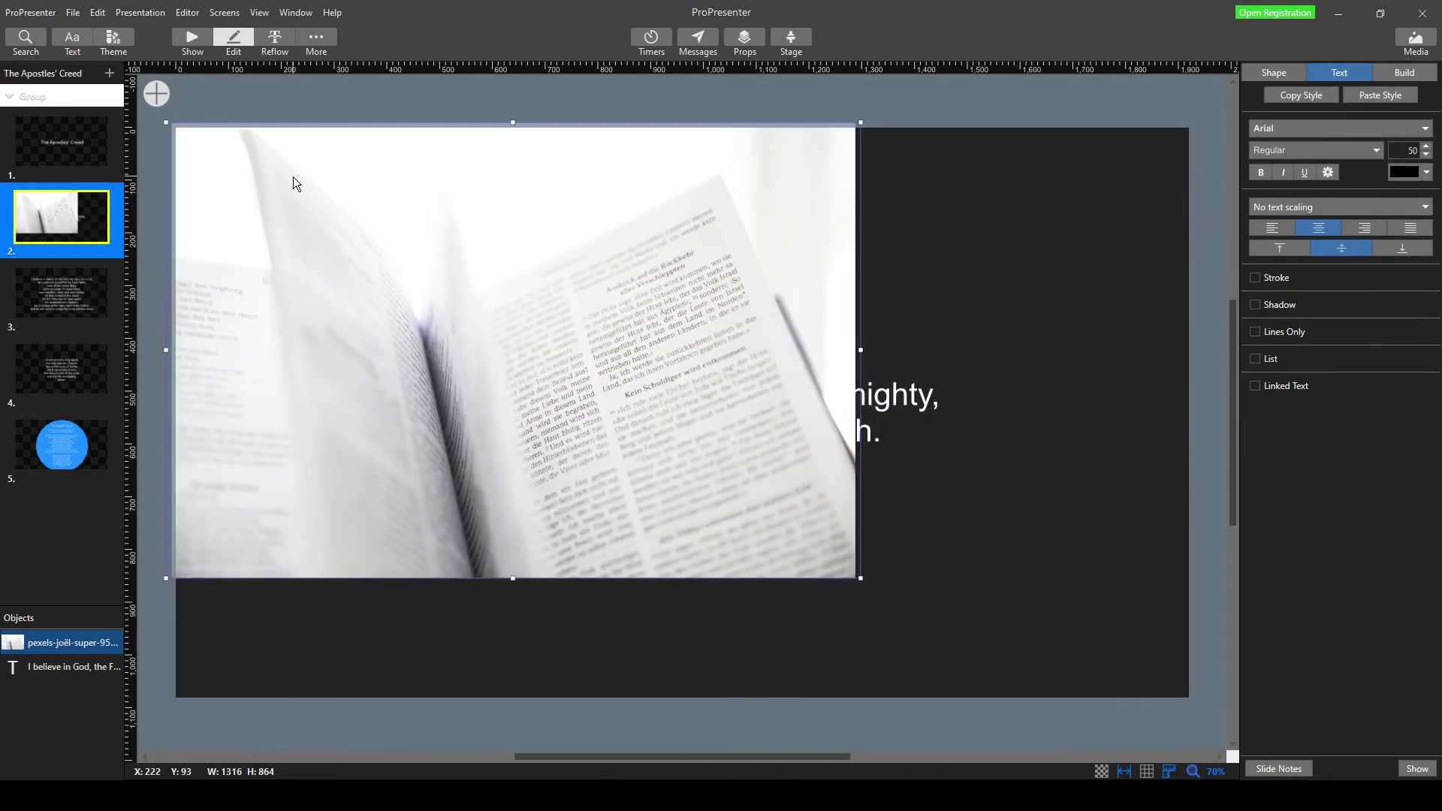
left_click(862, 575)
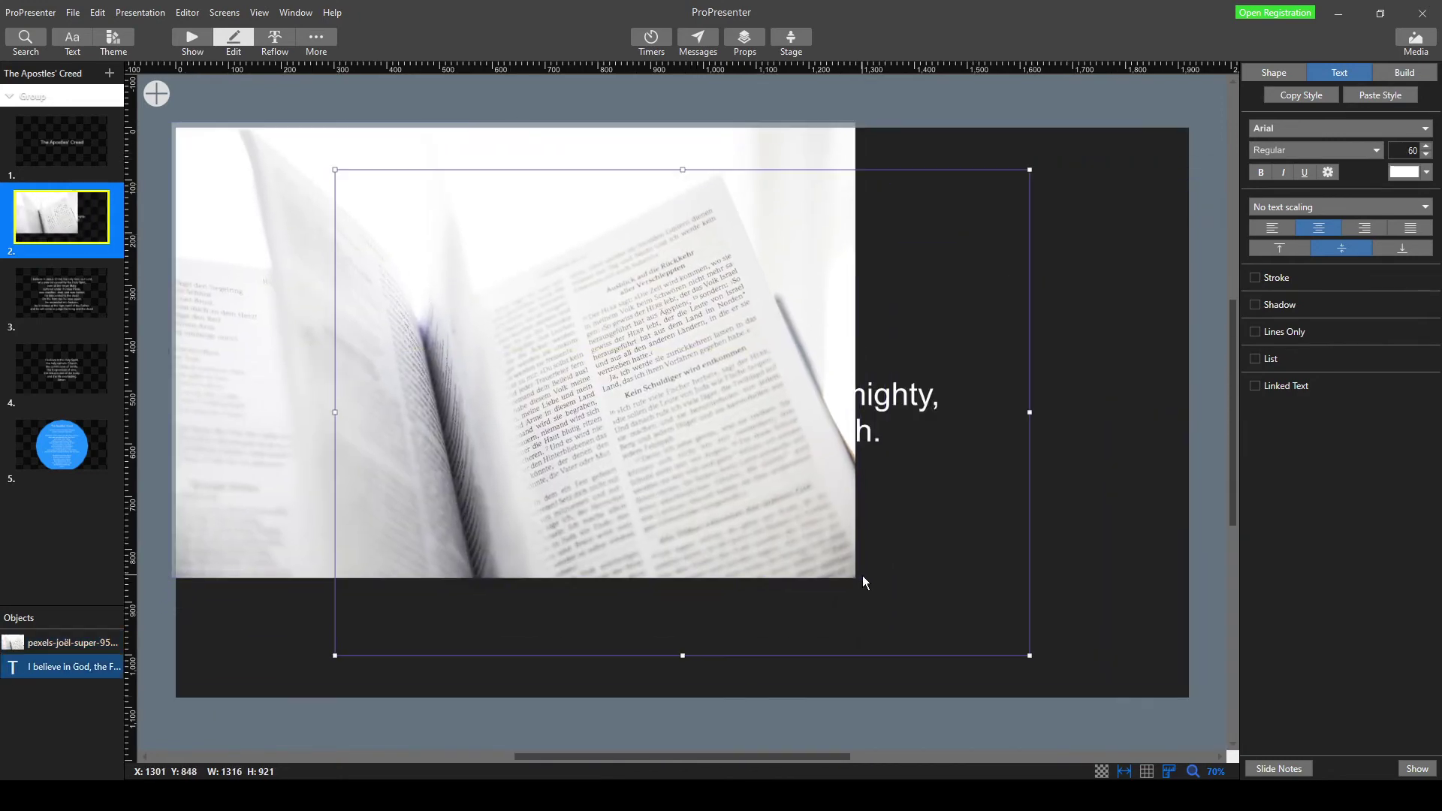
left_click(305, 335)
left_click_drag(862, 581, 1218, 750)
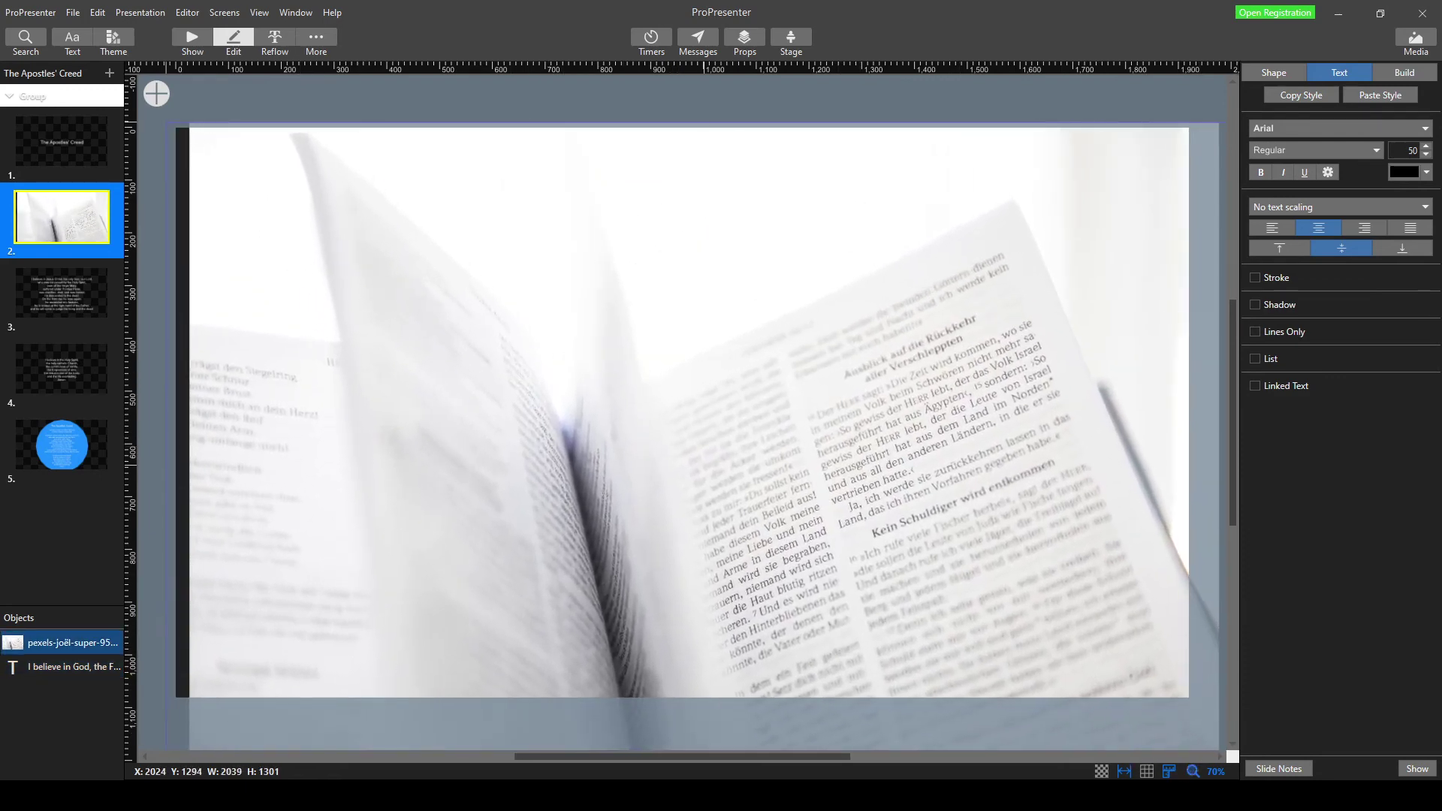
left_click_drag(308, 156, 287, 128)
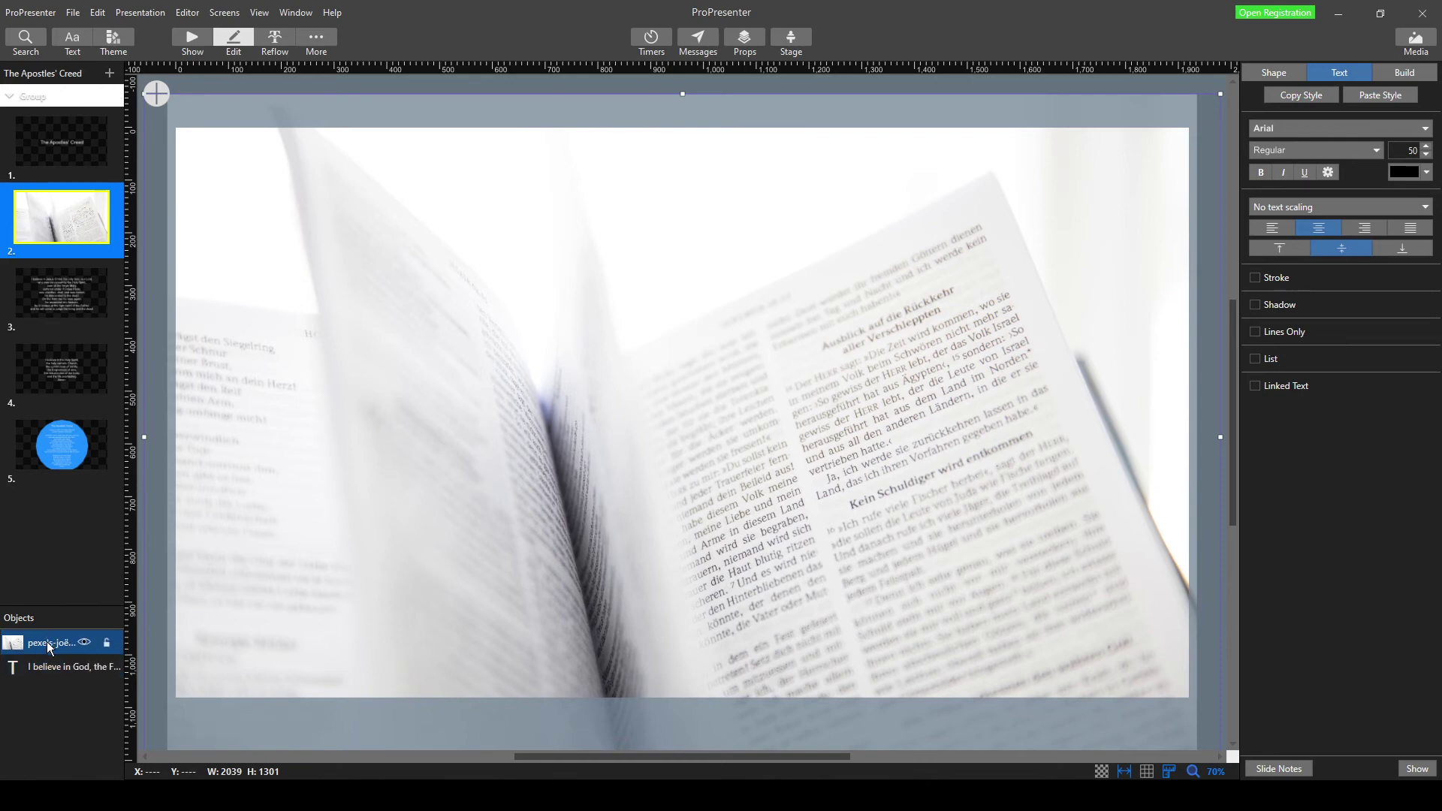
- Layer slide 2's creed text above the Bible photo and make it black
left_click_drag(49, 646, 52, 681)
left_click(71, 642)
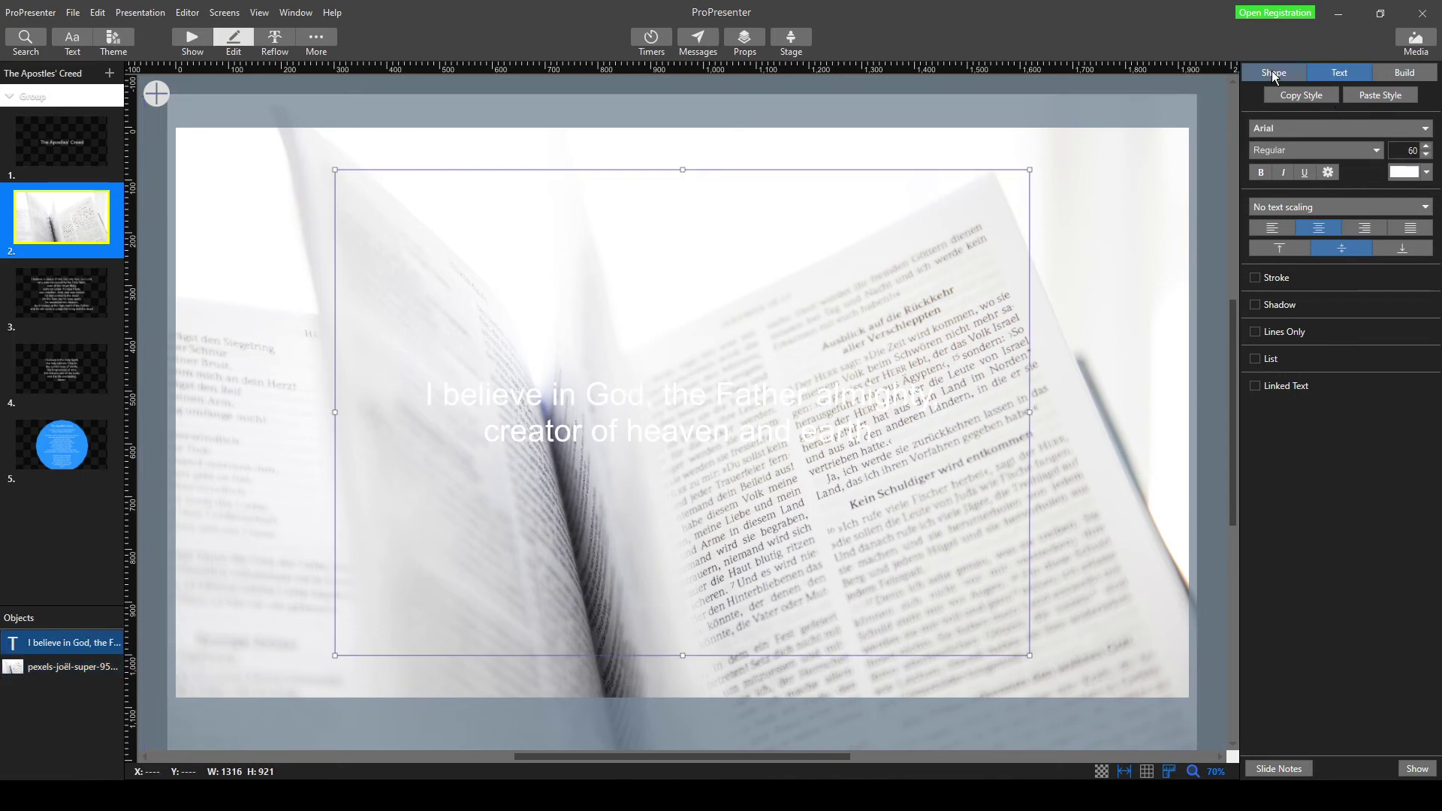
left_click(1429, 179)
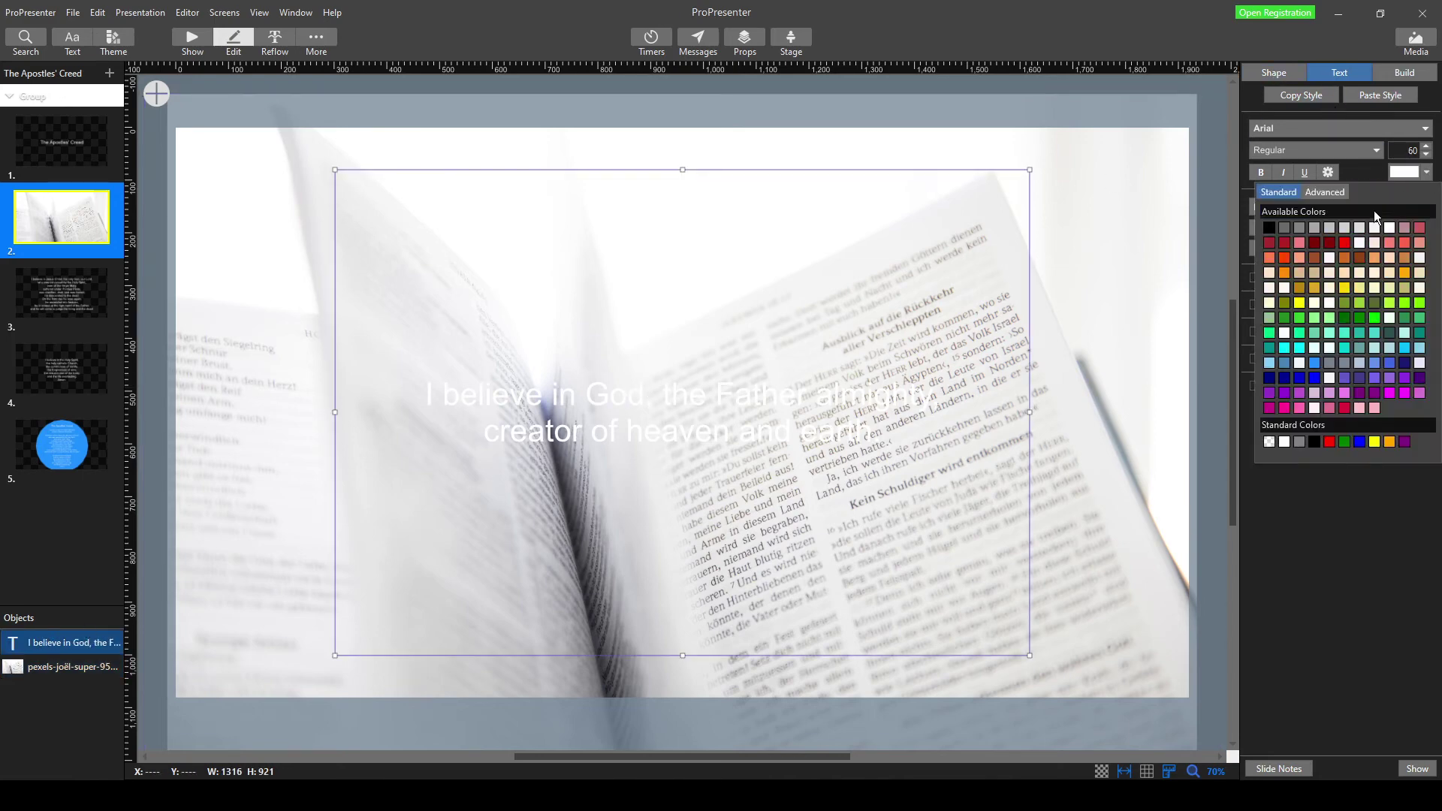
left_click(1285, 233)
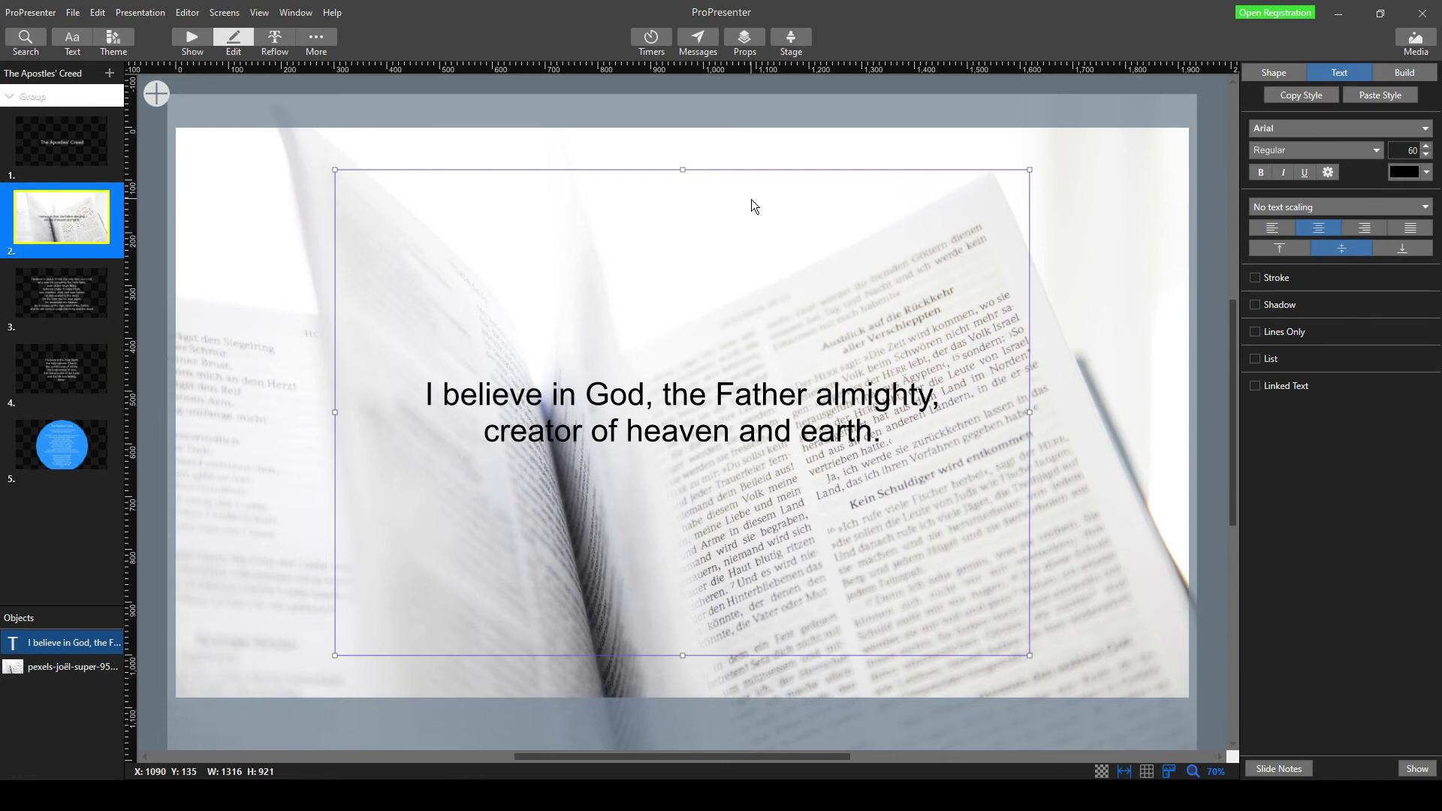
left_click(1209, 198)
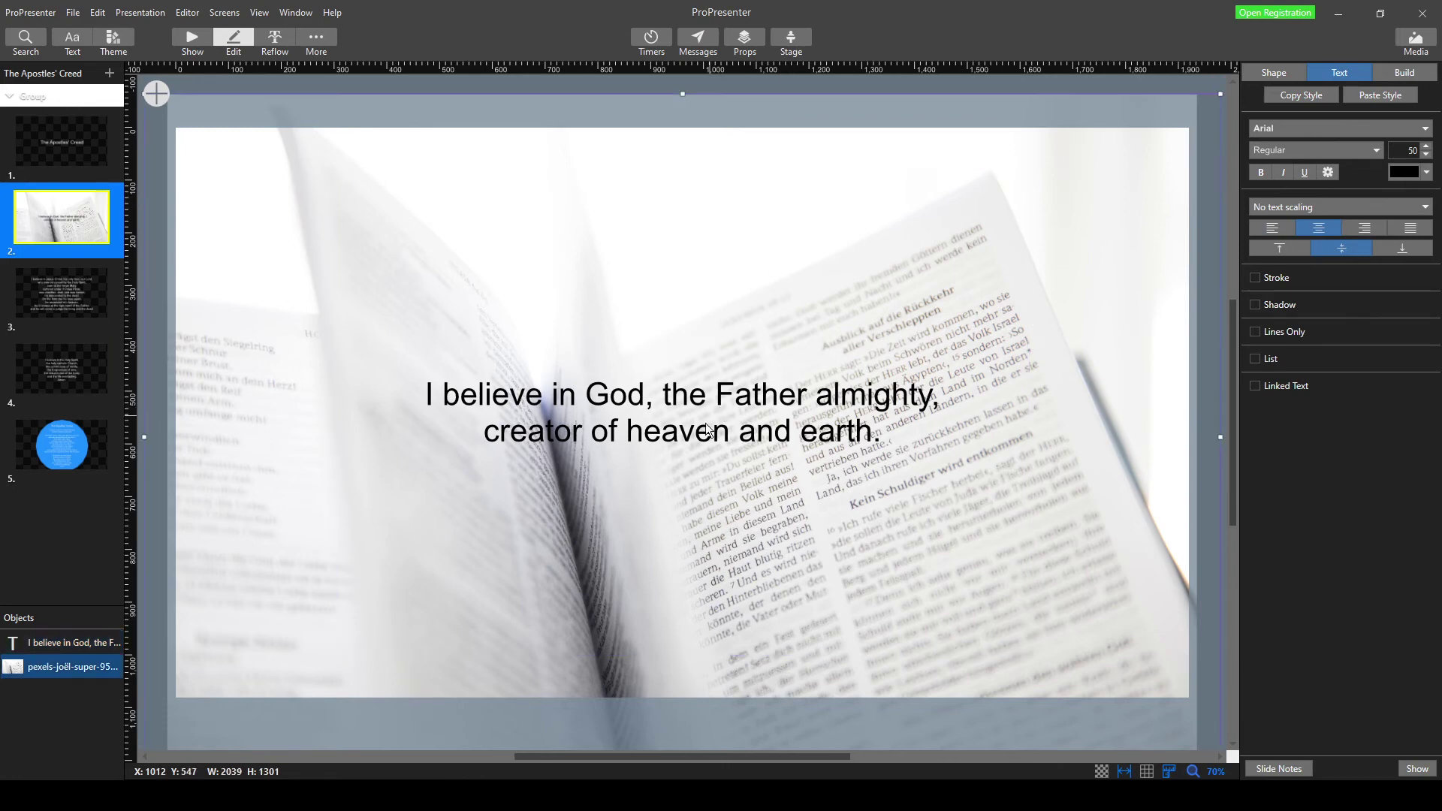
- Copy the Bible photo from slide 2
left_click(76, 296)
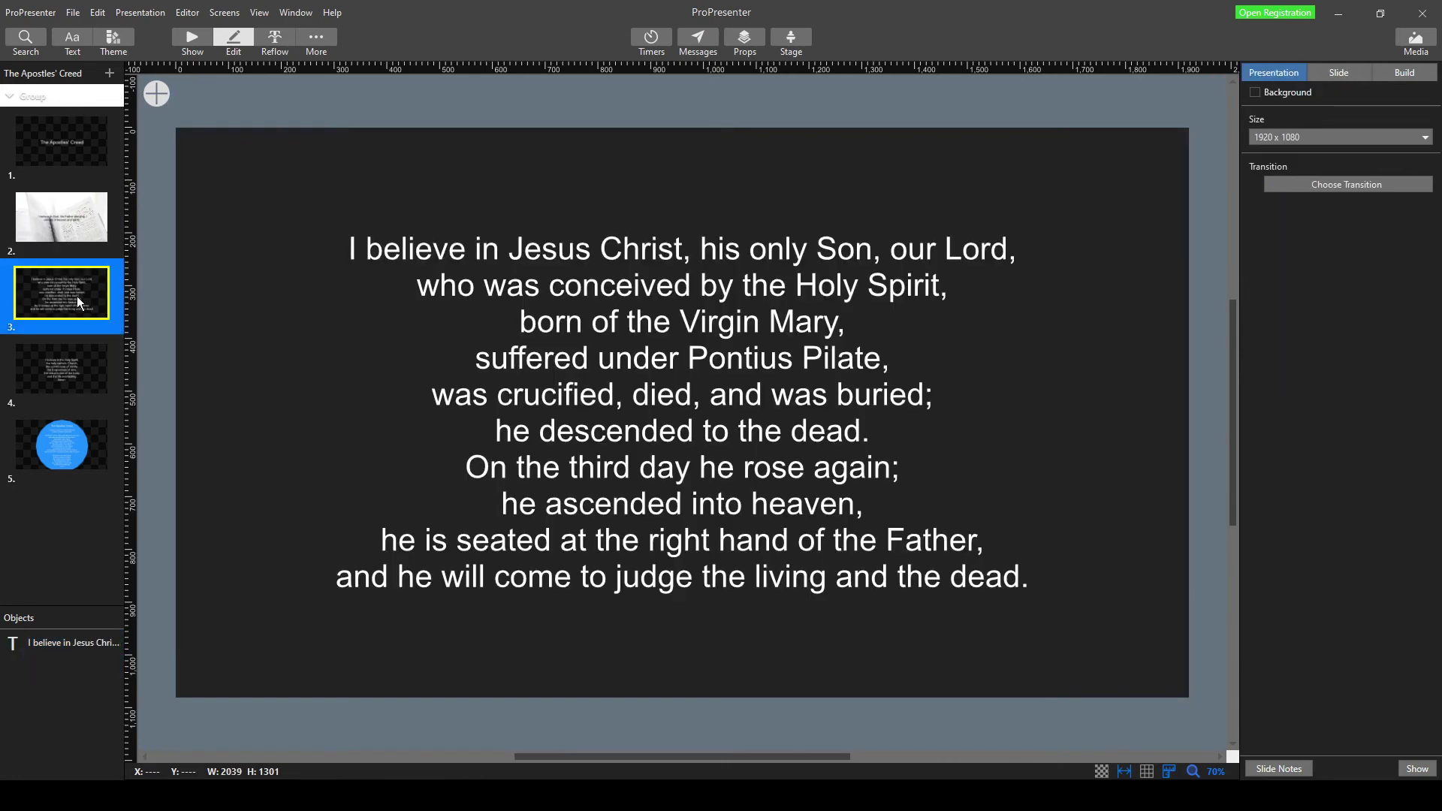
left_click(65, 223)
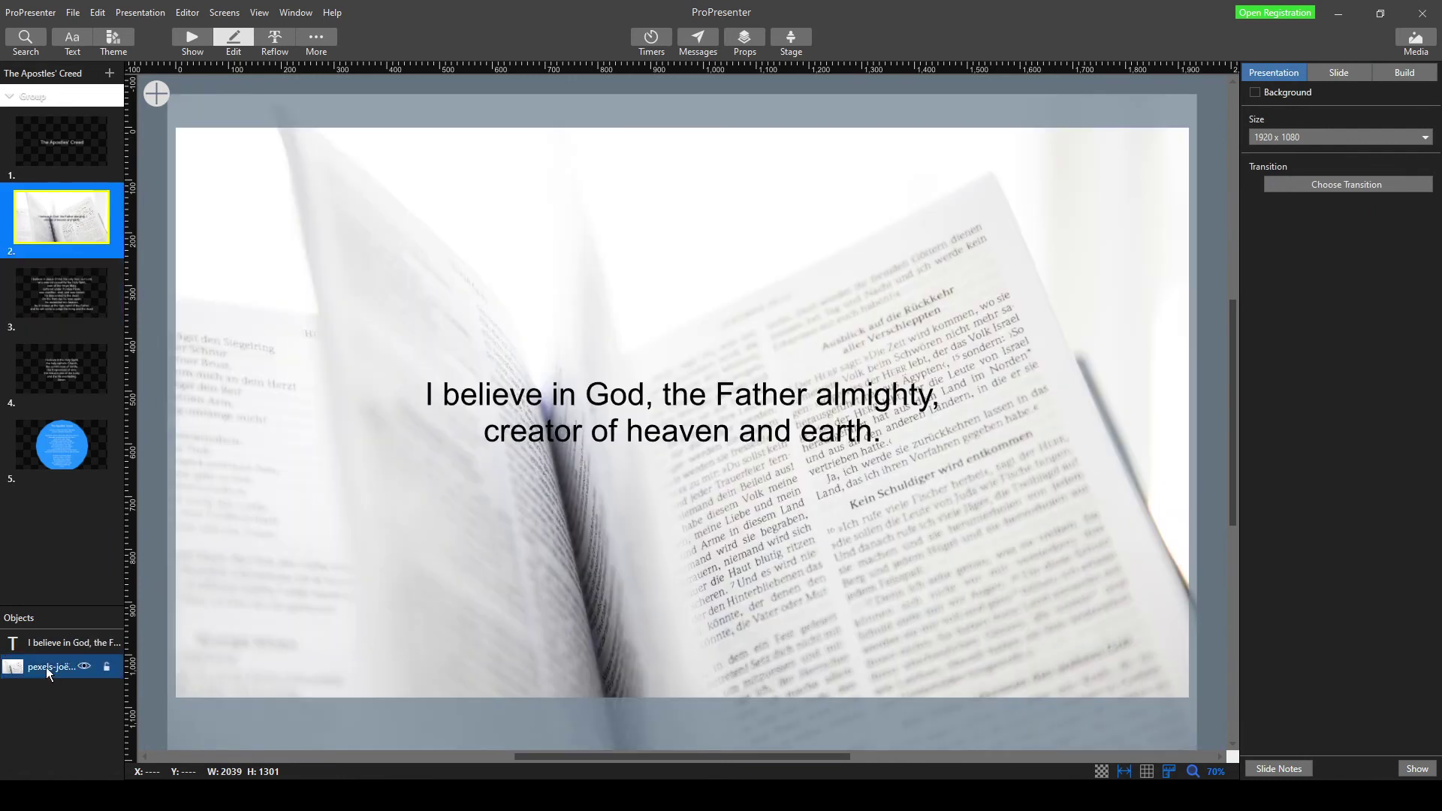
right_click(47, 667)
left_click(33, 663)
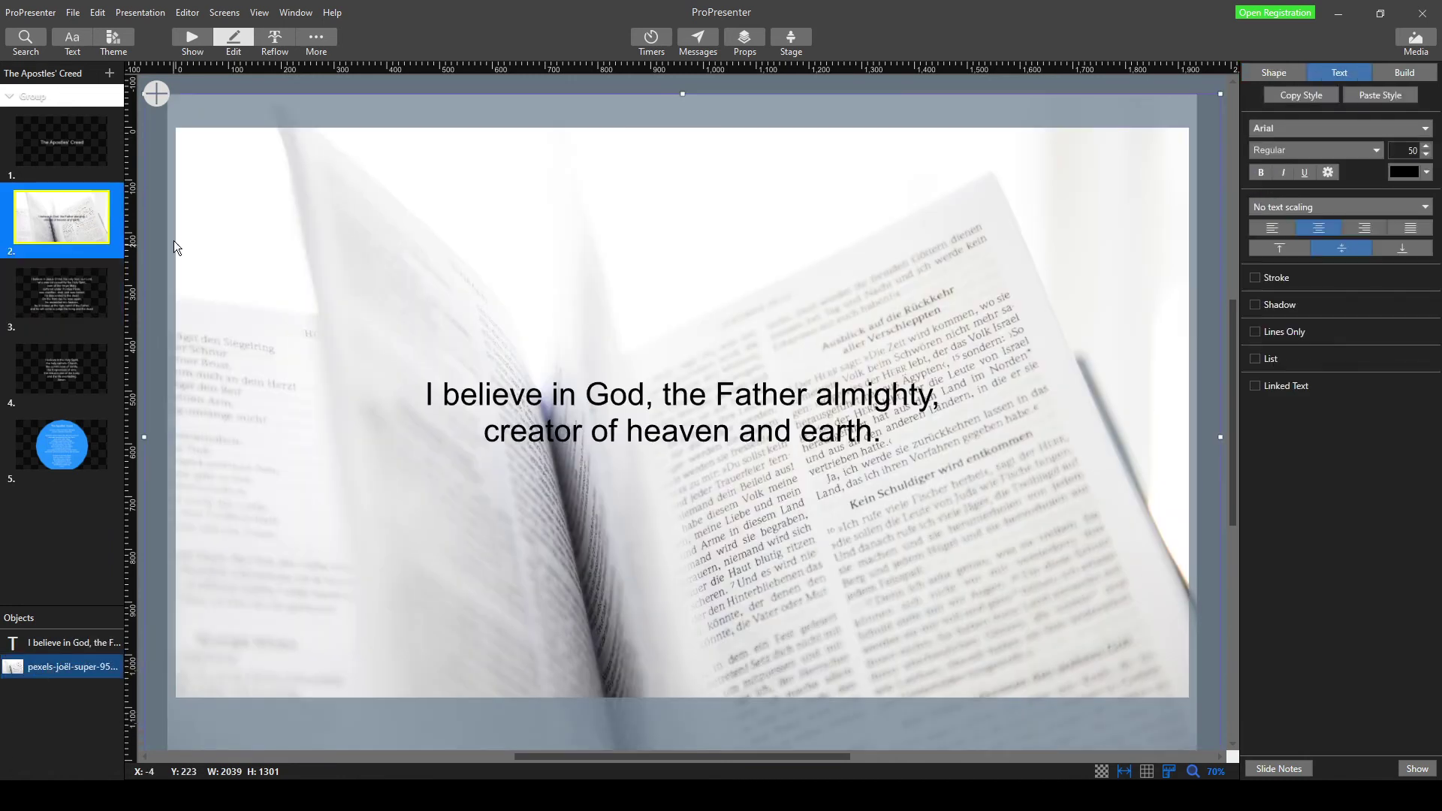
right_click(191, 120)
left_click(232, 164)
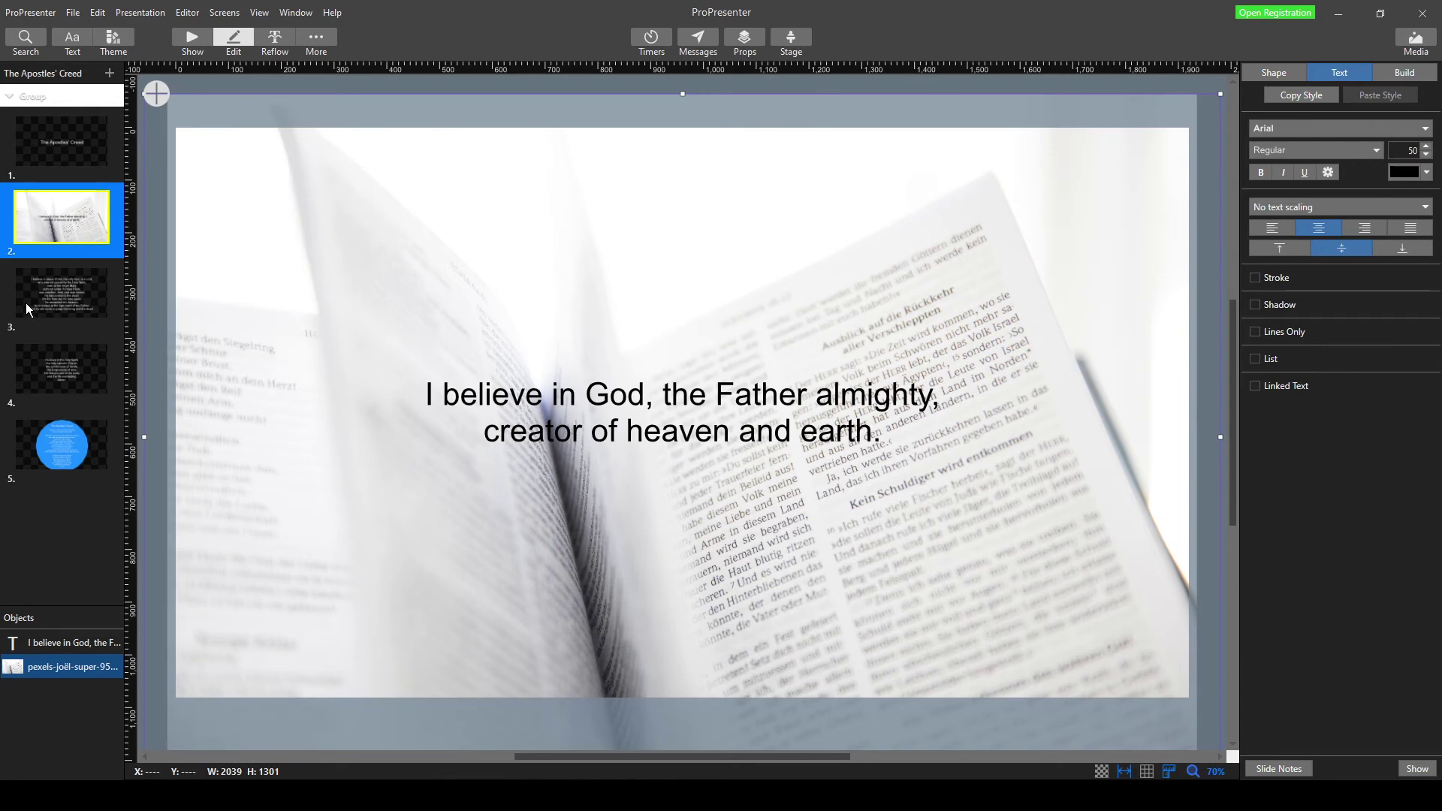
- Paste the photo onto slides 3 and 1, placing it behind their text
left_click(43, 296)
right_click(286, 175)
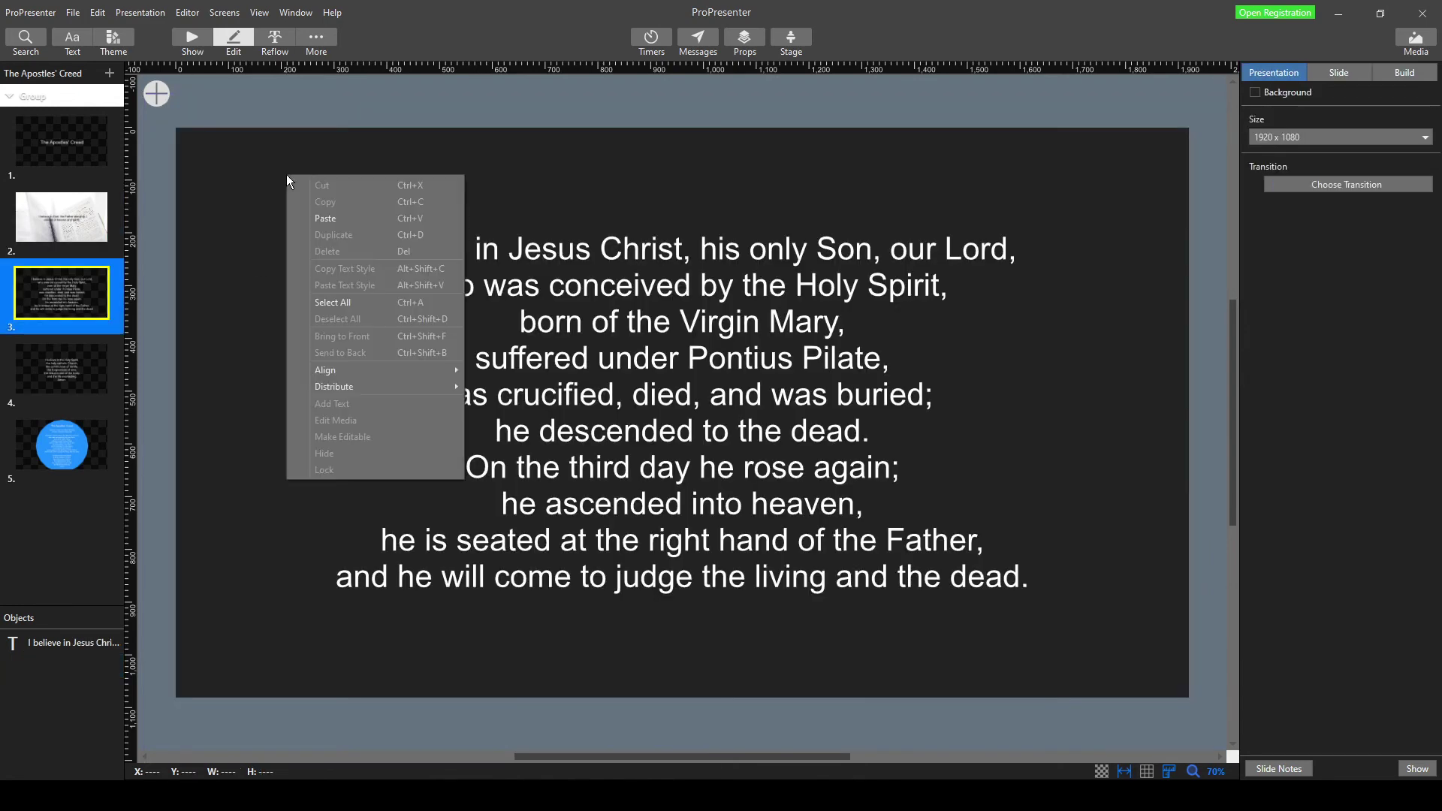
left_click(317, 215)
left_click_drag(40, 640, 43, 675)
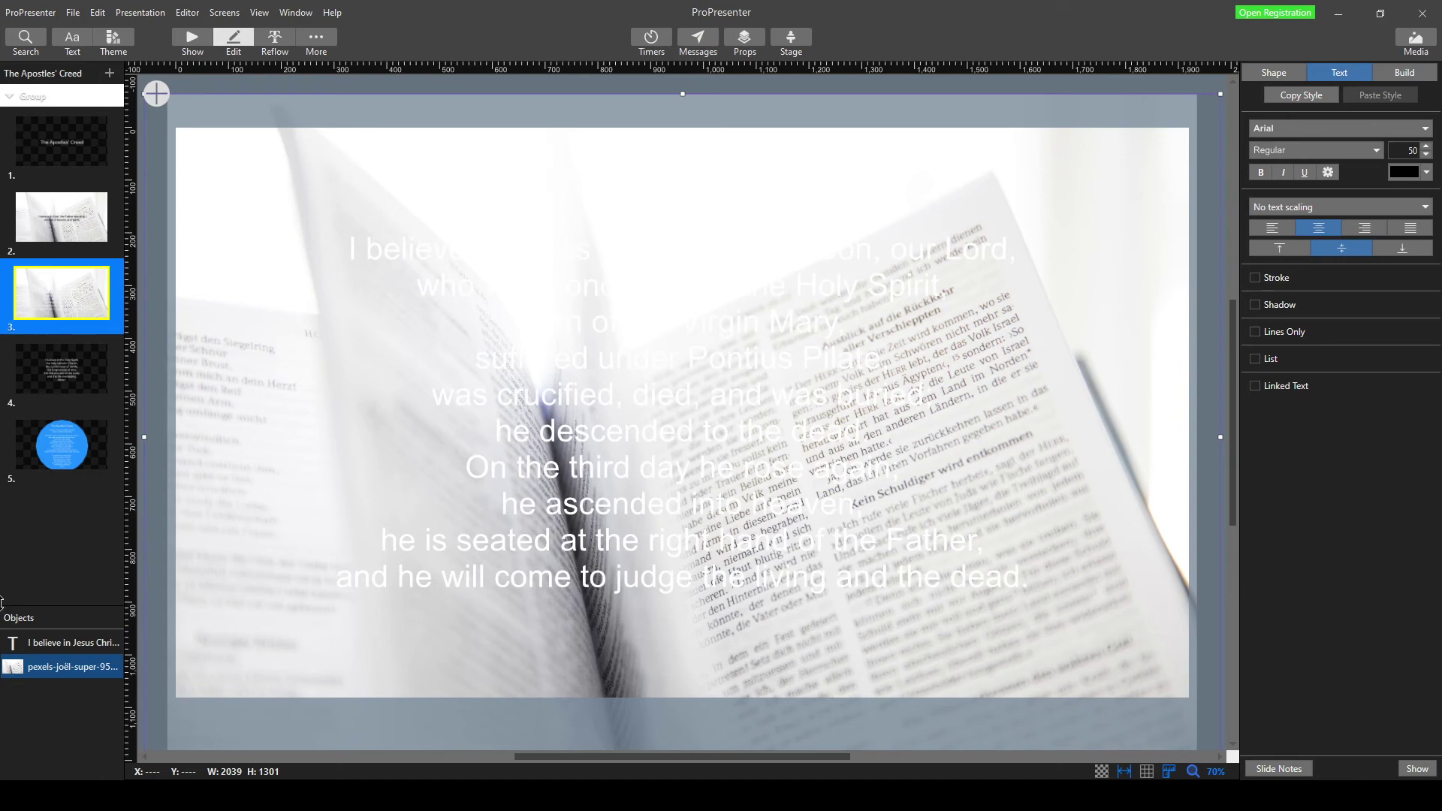
left_click(56, 165)
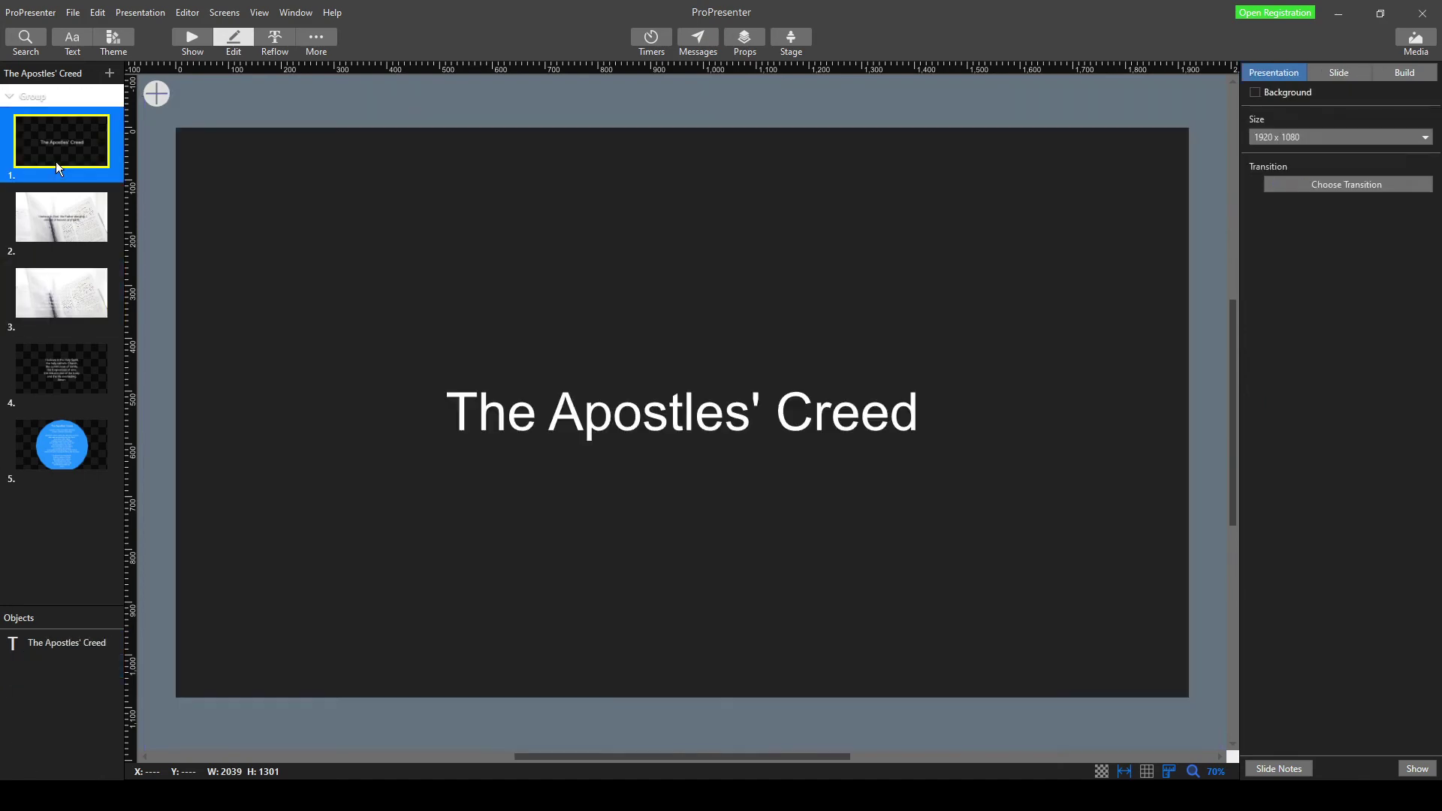
right_click(308, 254)
left_click(359, 295)
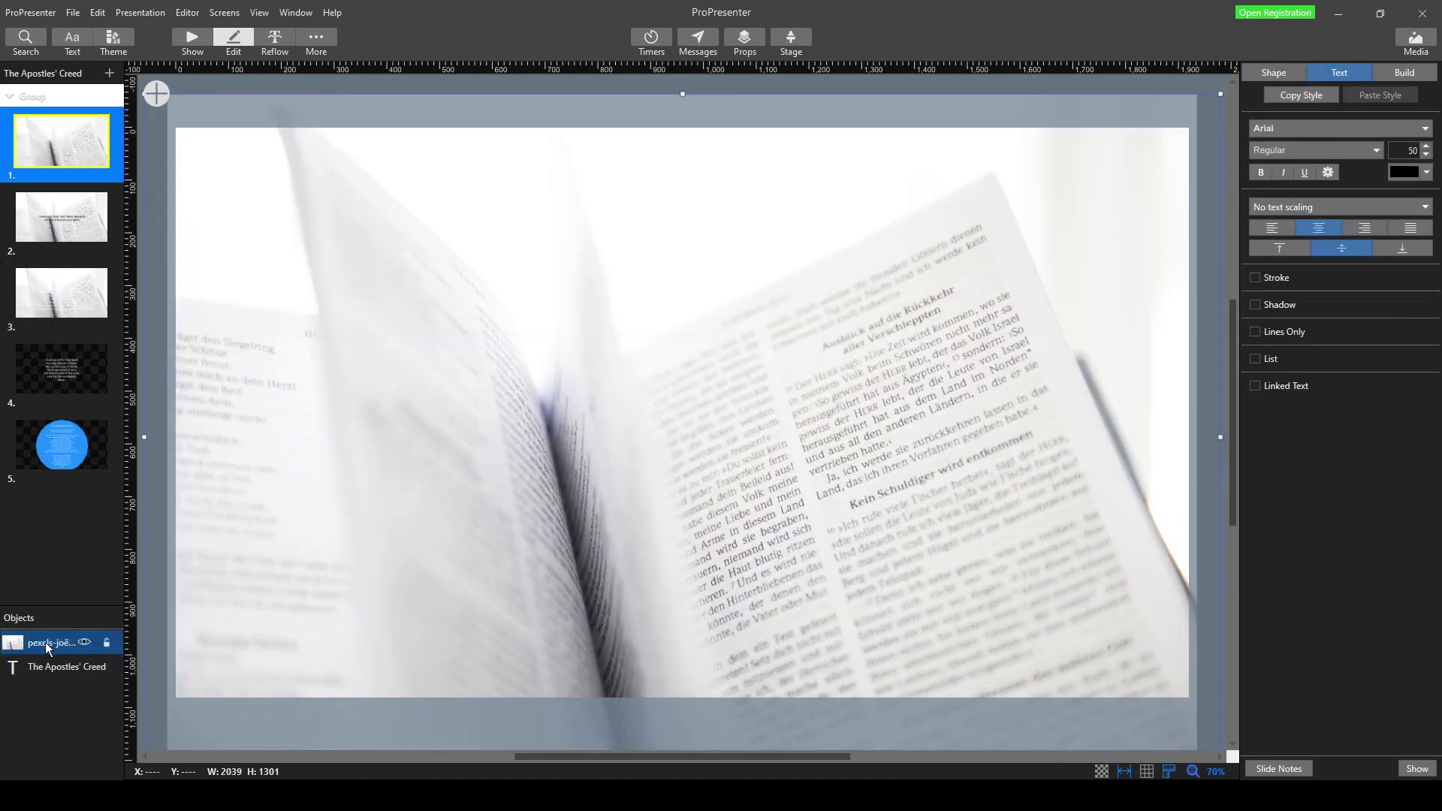
left_click_drag(46, 648, 43, 679)
- Paste the photo onto slide 4 behind its creed text
left_click(47, 349)
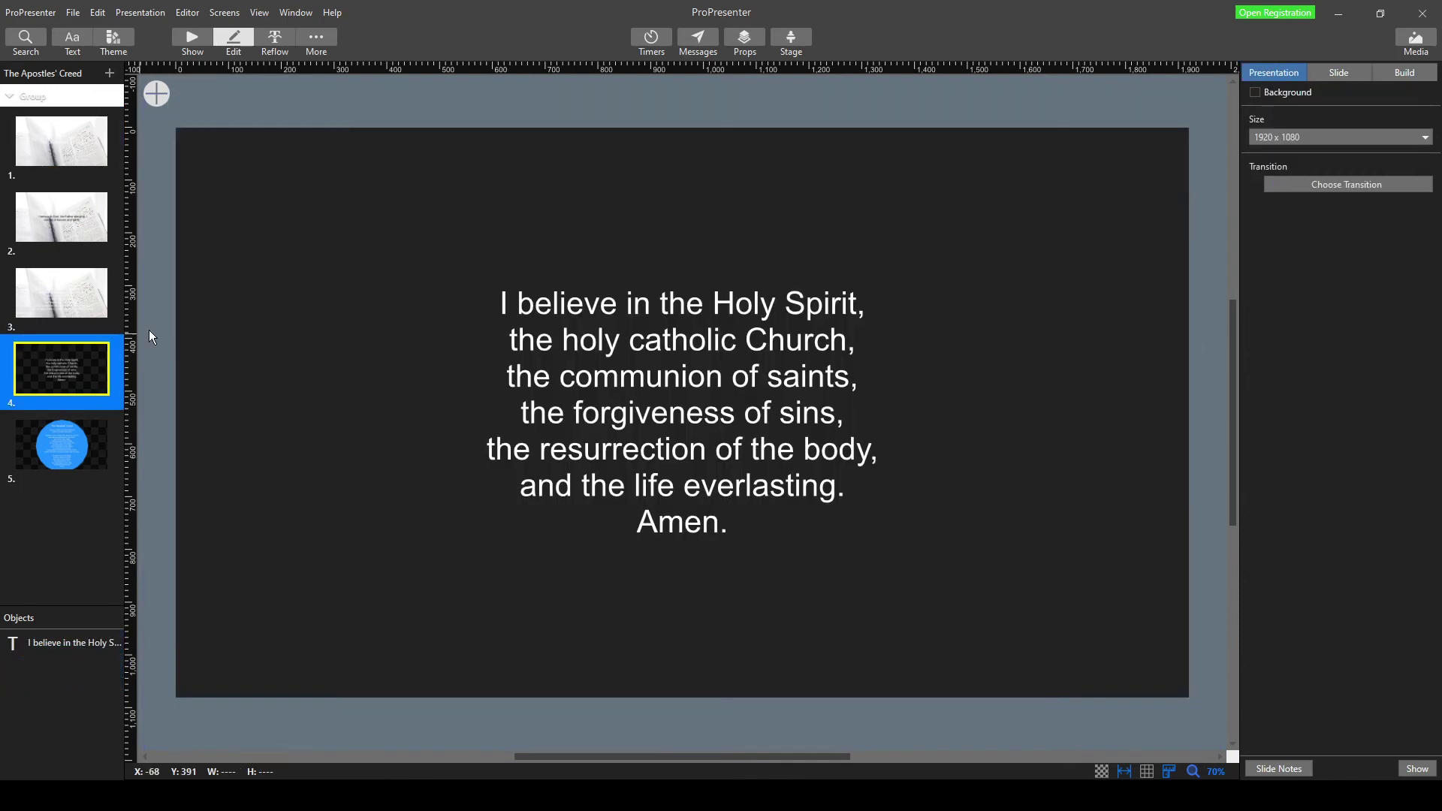
right_click(233, 208)
left_click(270, 254)
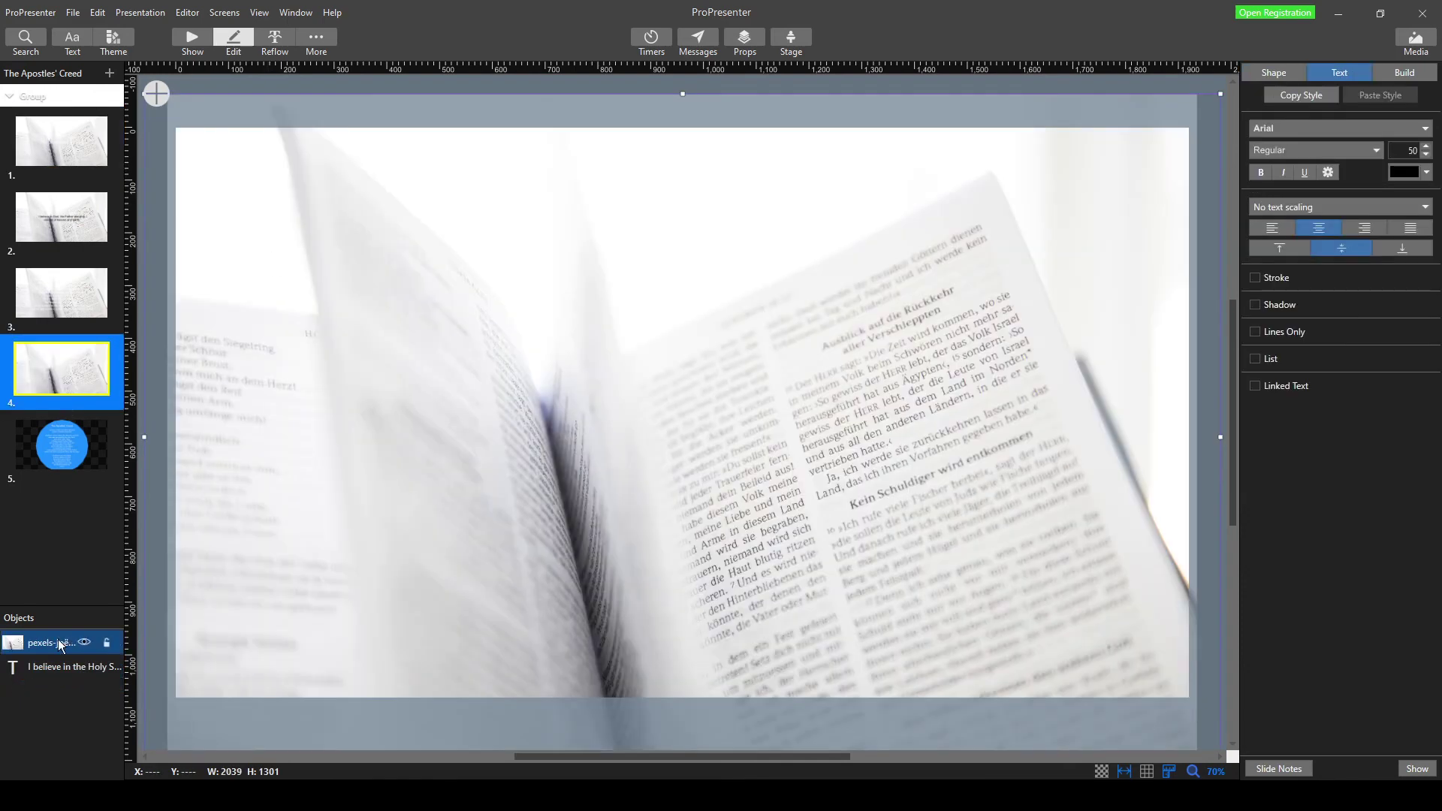
left_click_drag(34, 644, 33, 679)
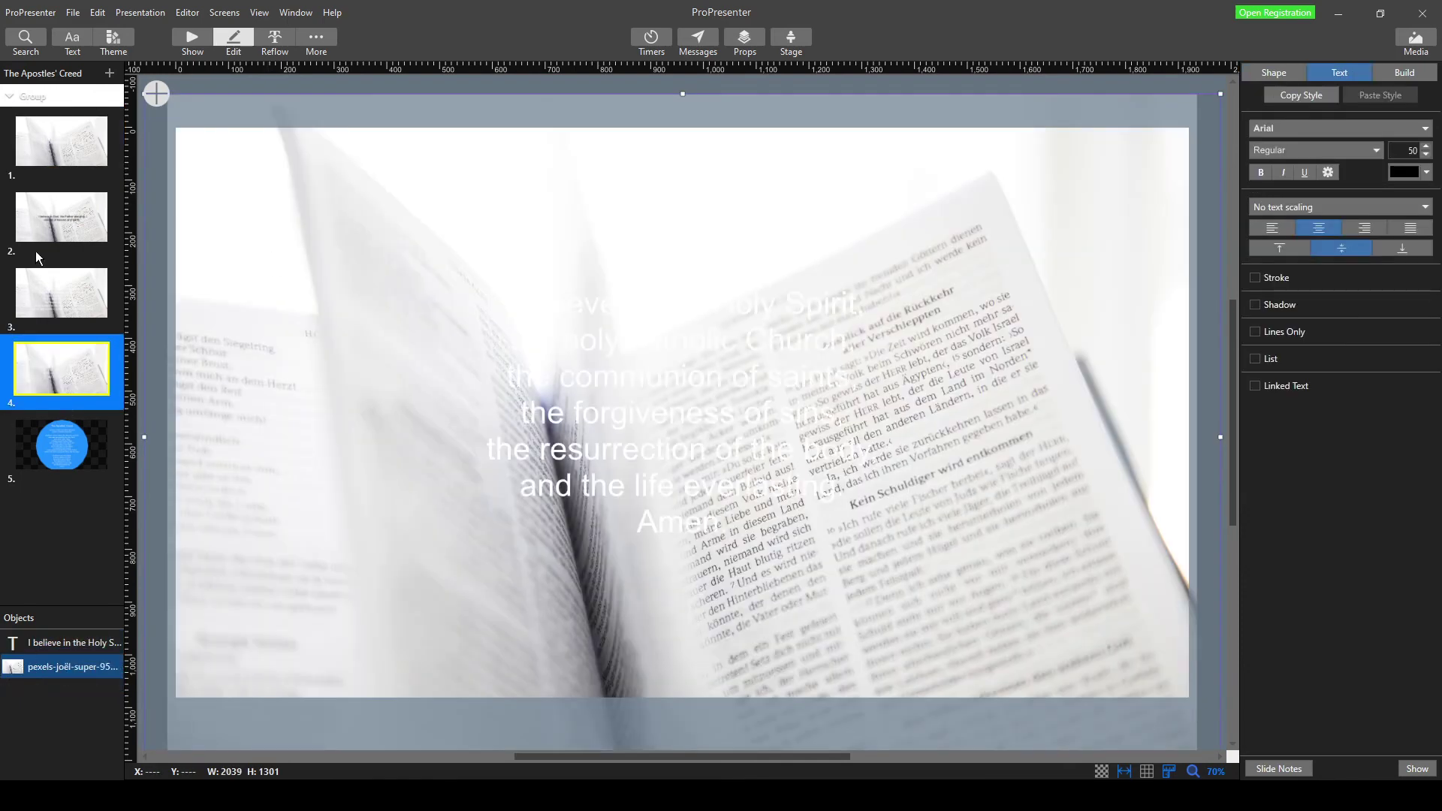
left_click(47, 208)
left_click(614, 438)
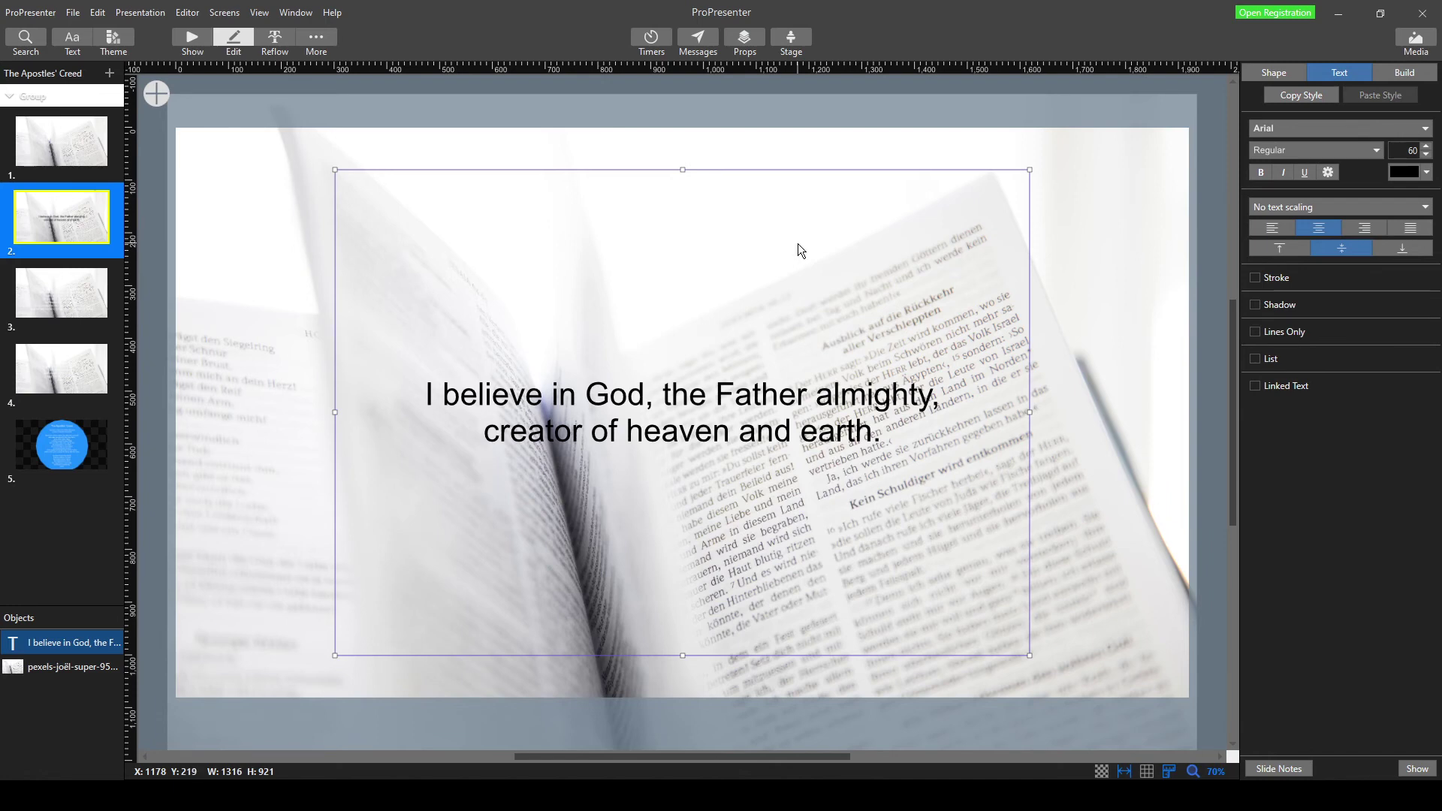
- Set slide 2's creed text box scaling to Fit container to text
left_click(1329, 200)
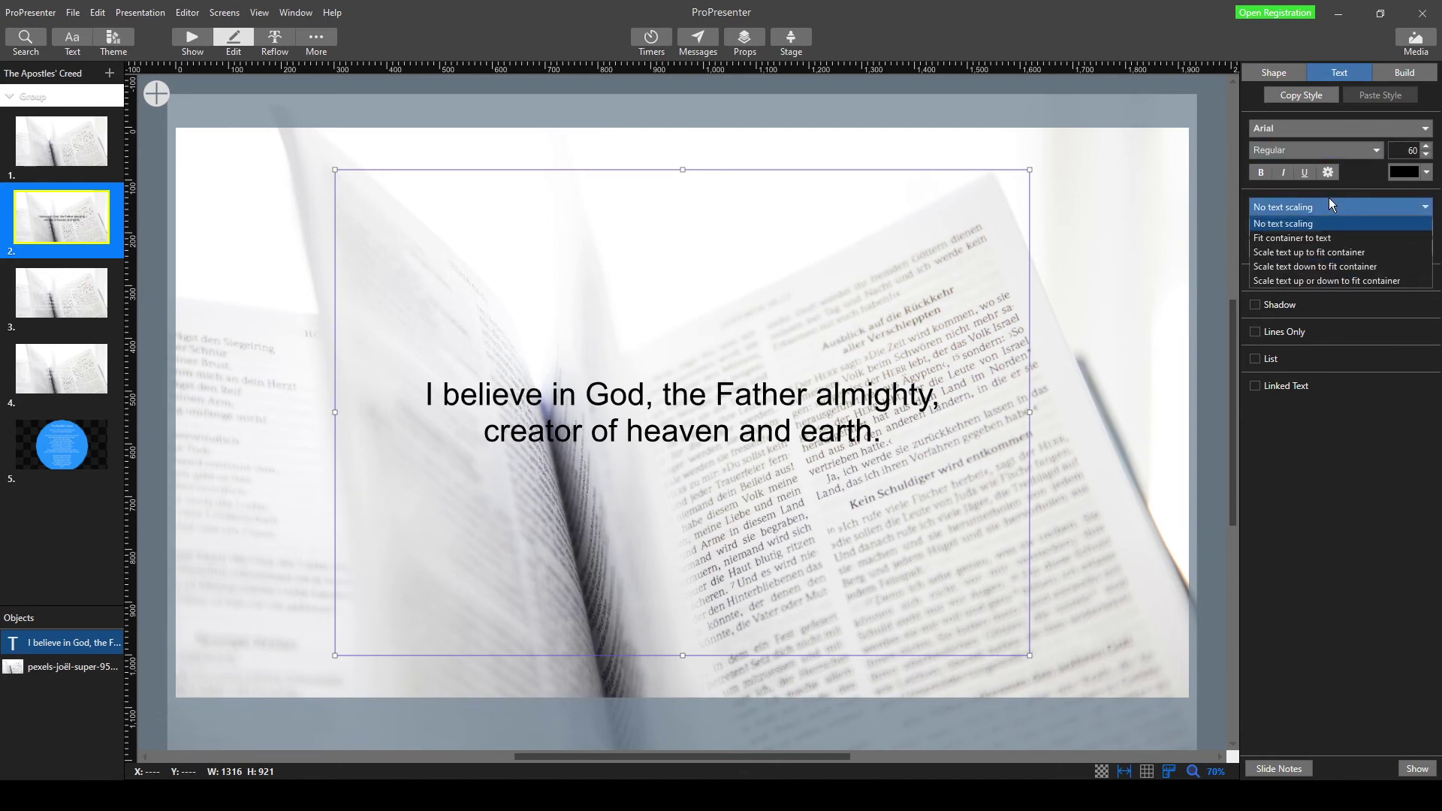
left_click(1324, 238)
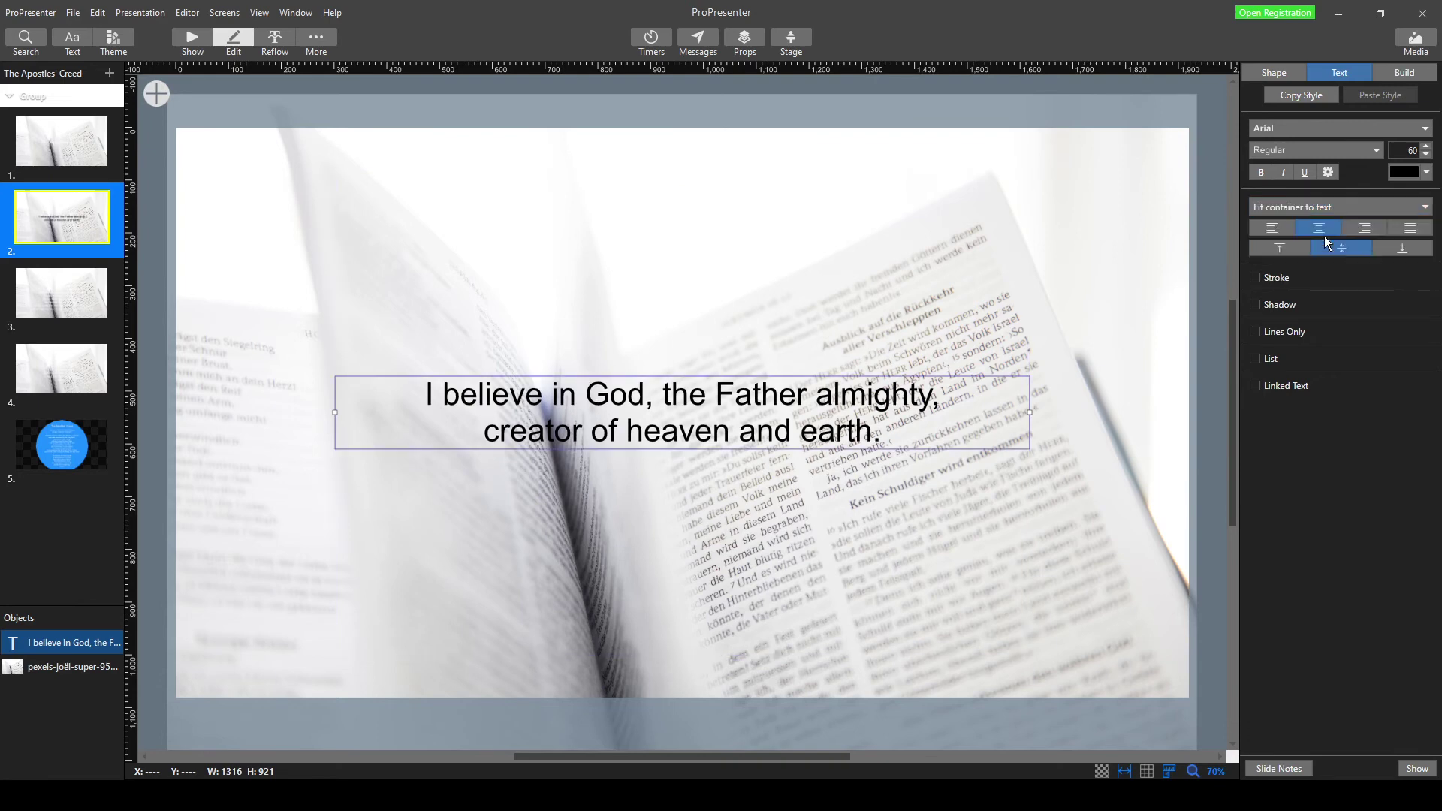
left_click(1320, 206)
left_click(1321, 206)
- Give the creed text box a solid fill, trying dark grey before settling on light grey
left_click(1269, 72)
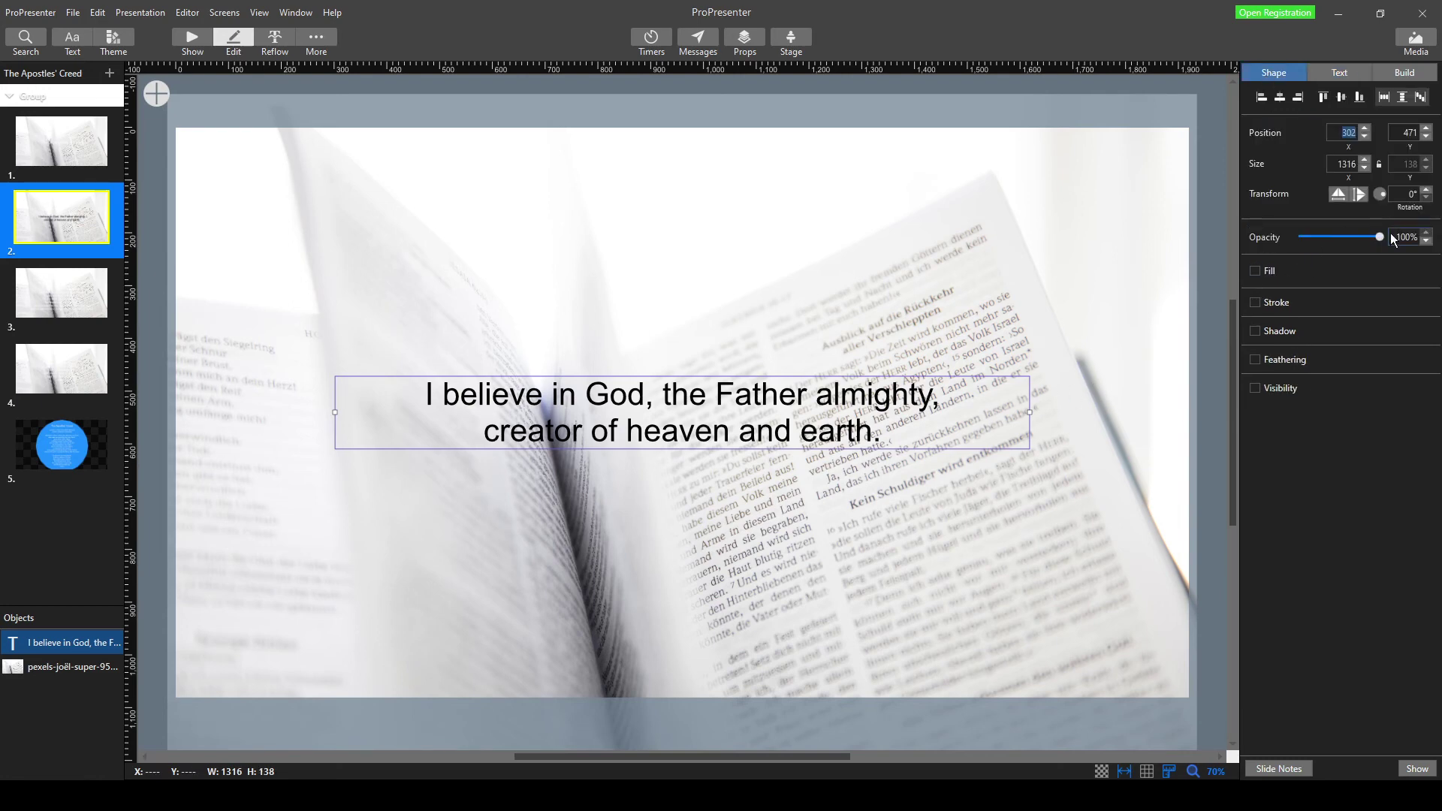
mouse_move(1381, 236)
left_mouse_down()
mouse_move(1313, 240)
mouse_move(1390, 240)
left_mouse_up()
left_click(1255, 272)
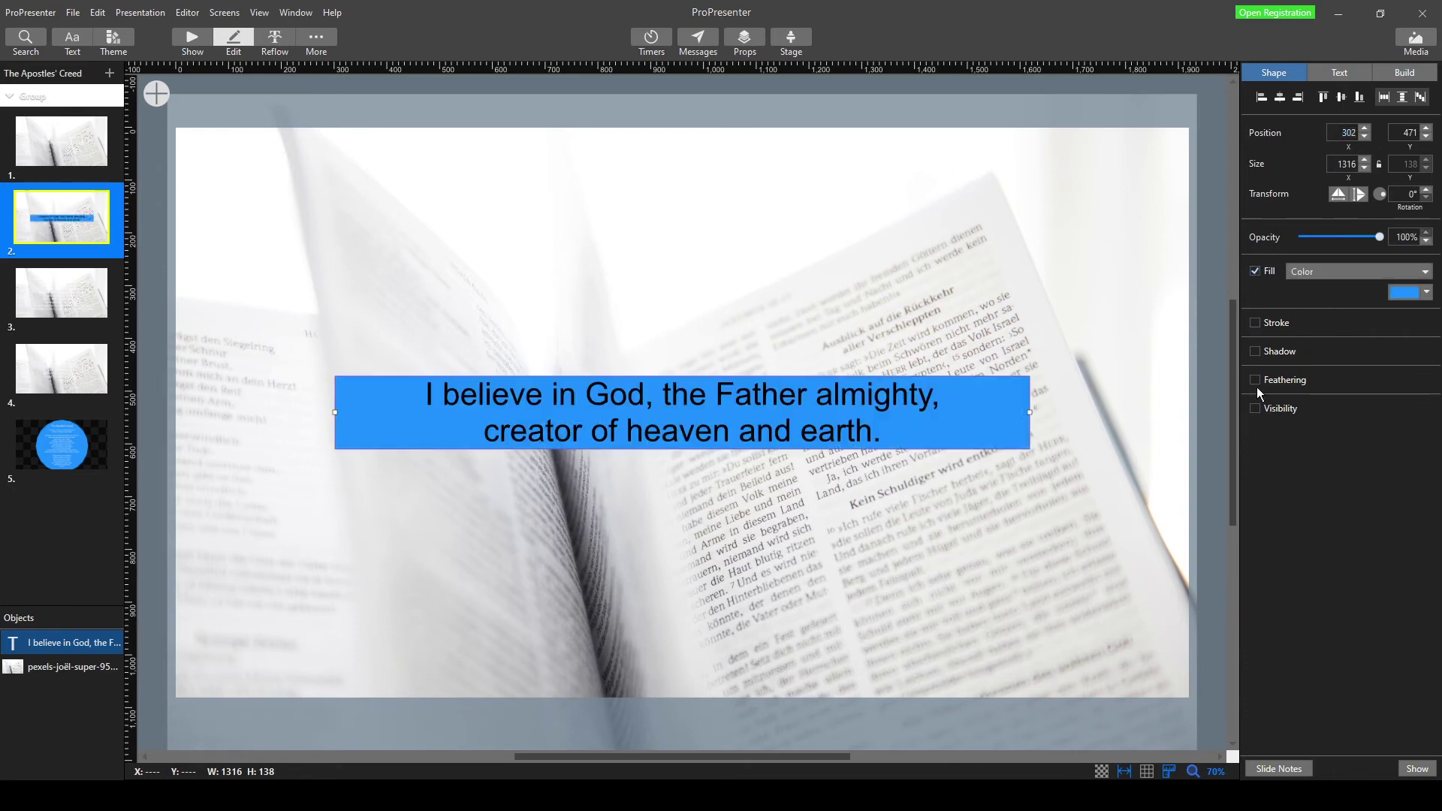
left_click(1397, 295)
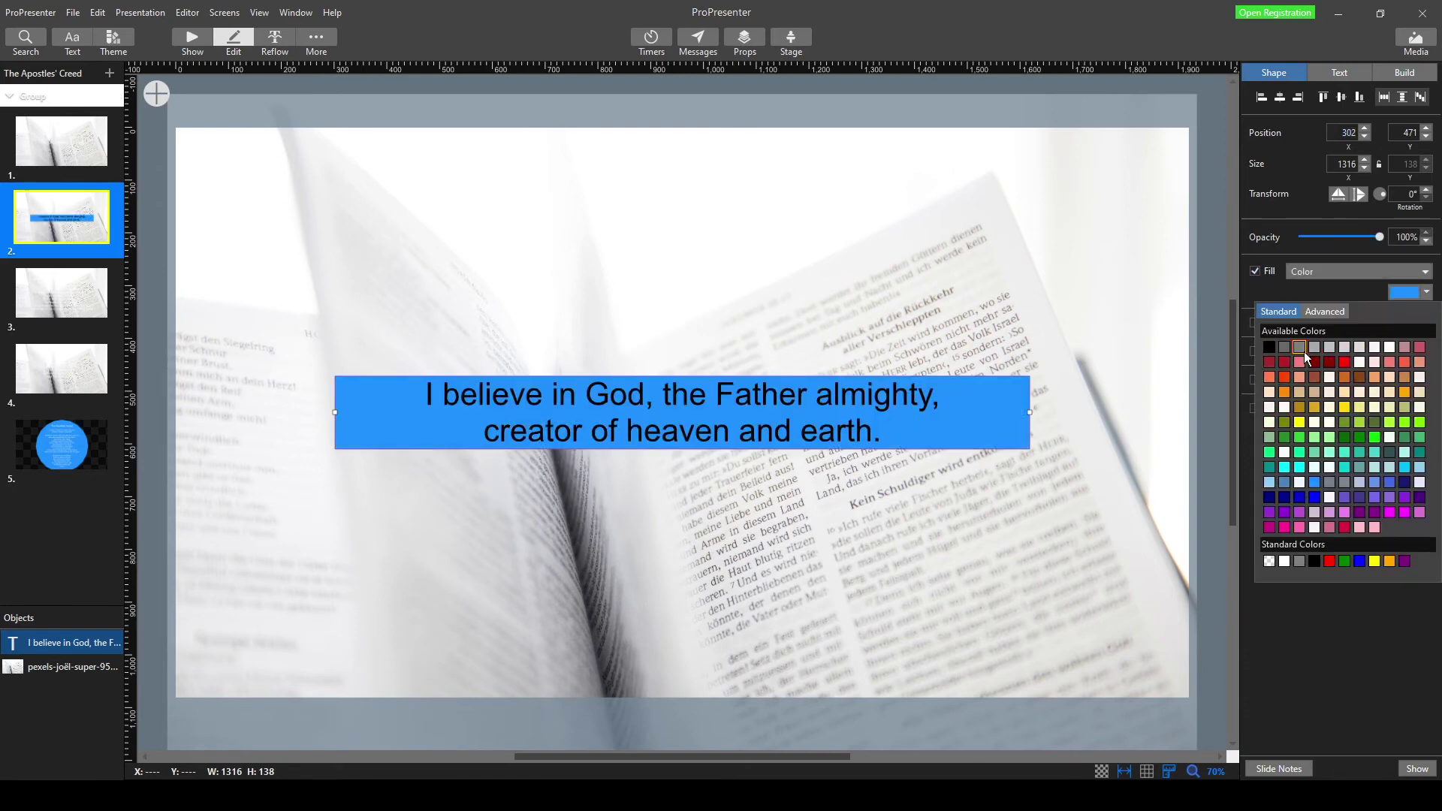
left_click(1285, 350)
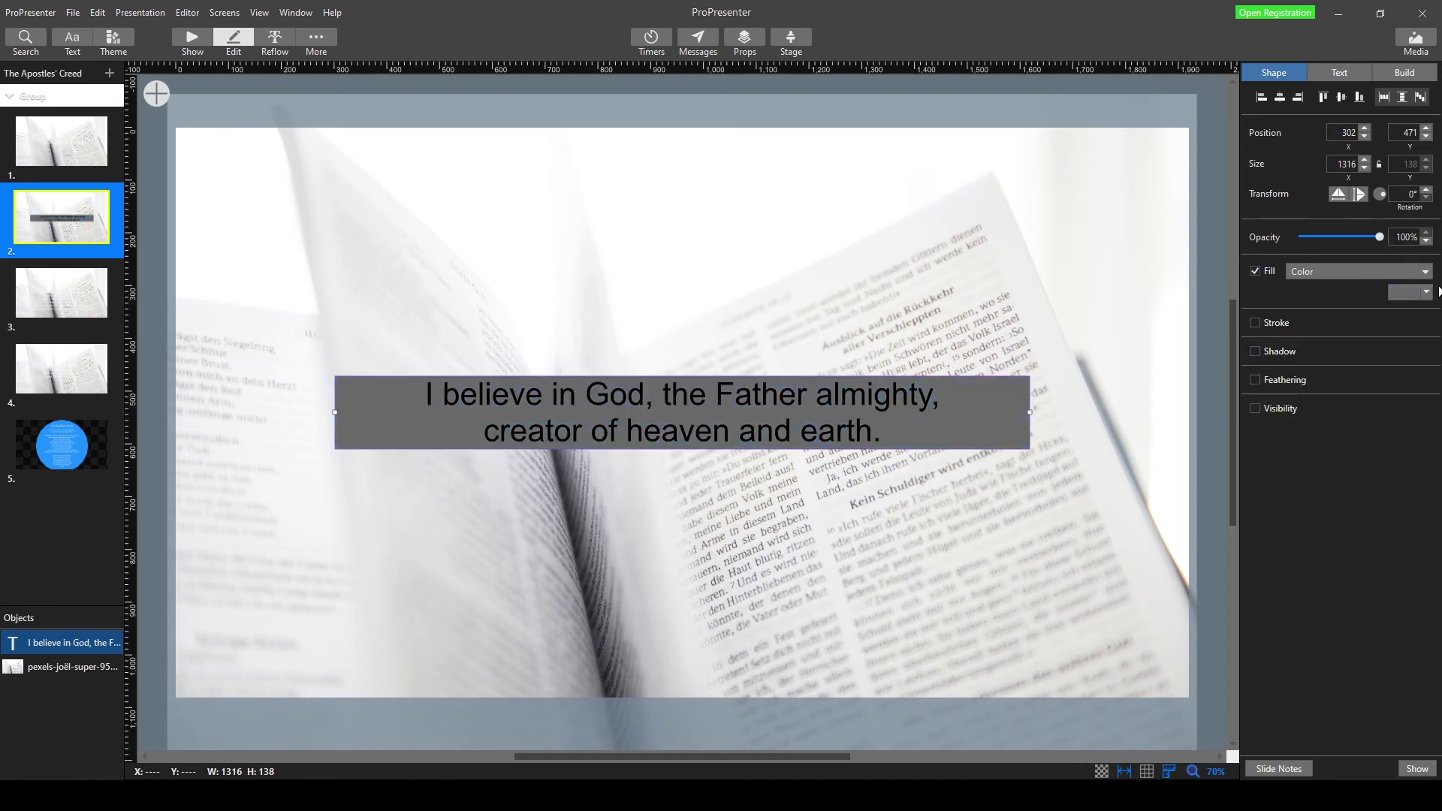
left_click(1426, 293)
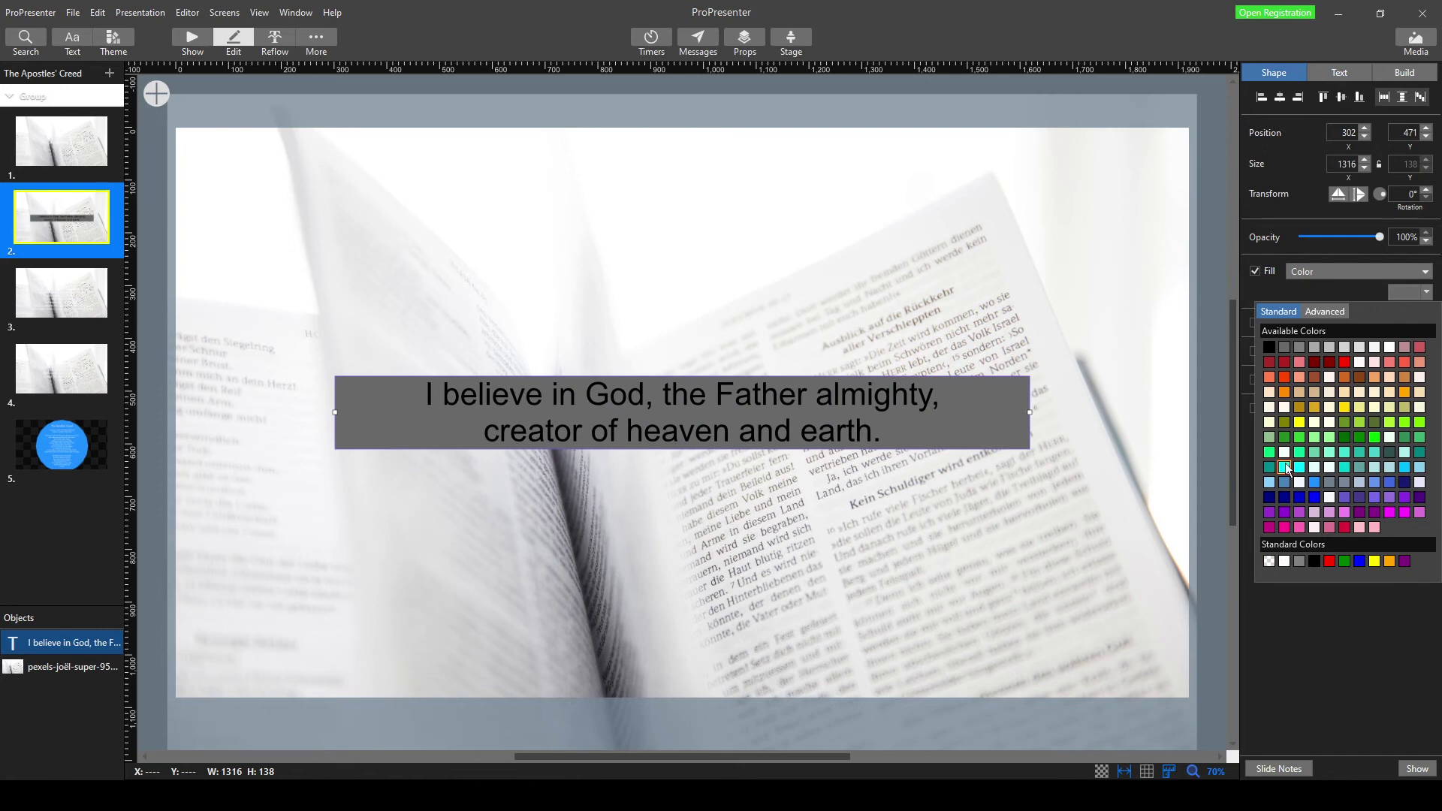
left_click(1363, 347)
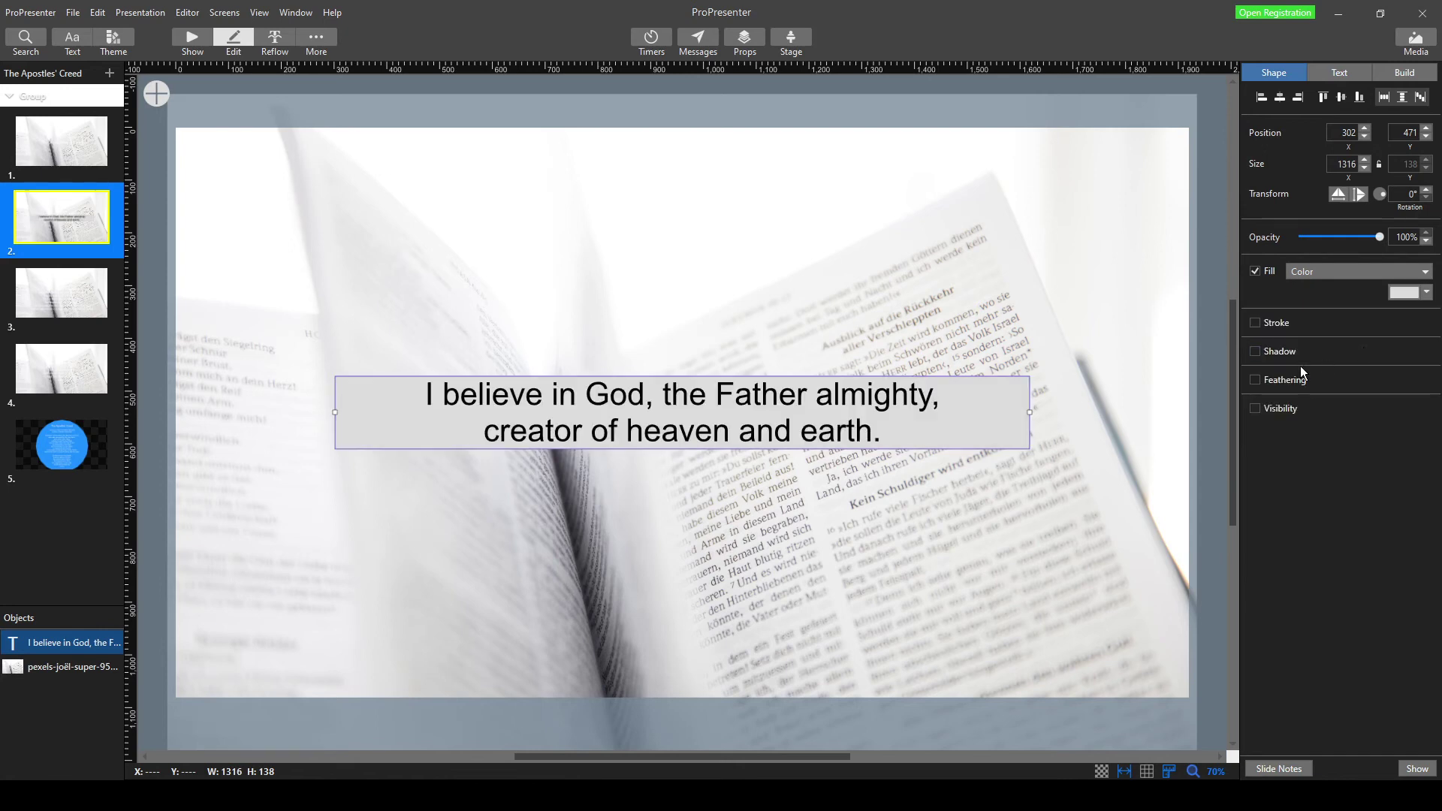
- Toggle the box's visibility options on and off, leaving the creed text box selected
left_click(963, 488)
left_click(963, 415)
left_click(1255, 410)
left_click(1255, 410)
left_click(819, 203)
left_click(567, 413)
- Paste the copied black text style onto slide 1's title box
left_click(1330, 81)
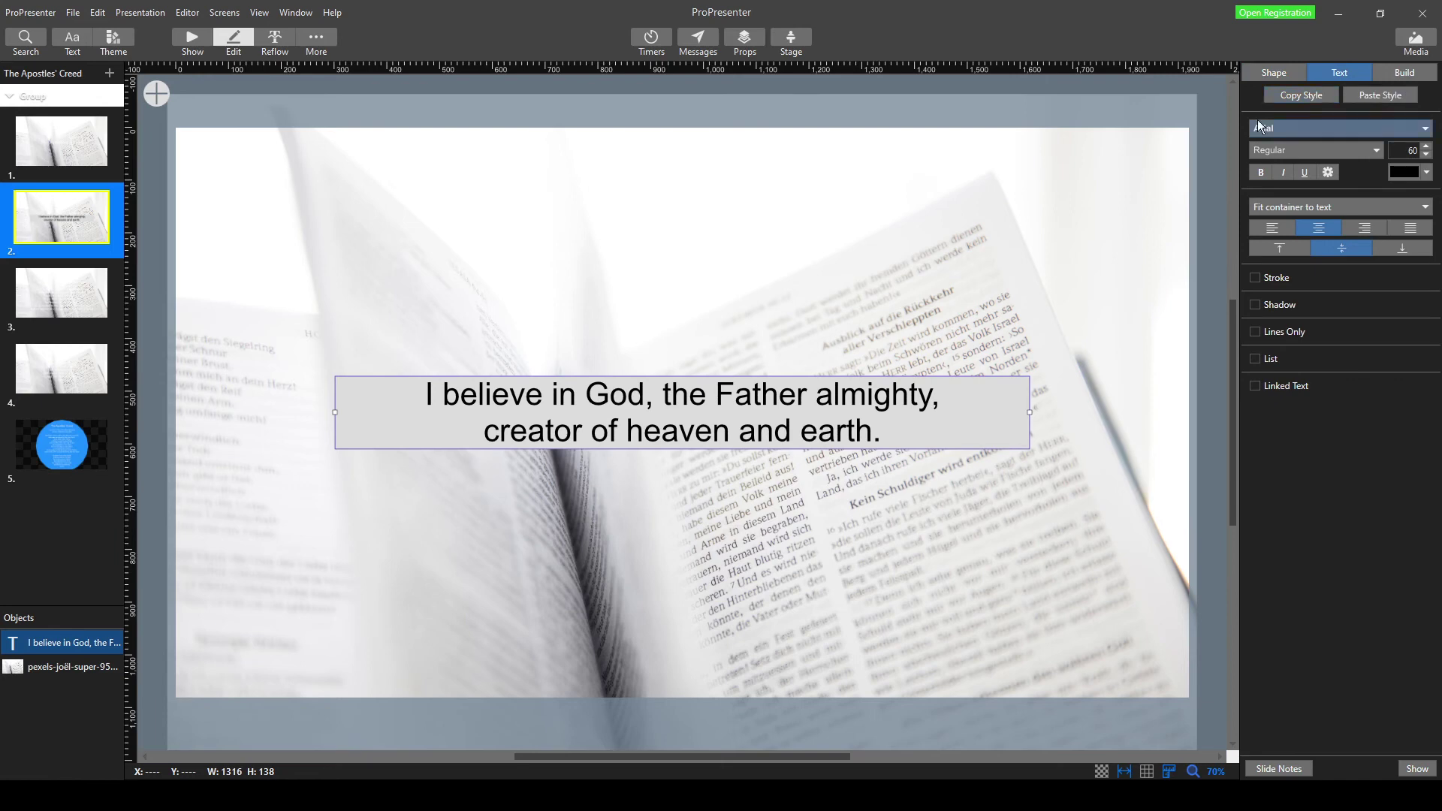
left_click(93, 169)
left_click(548, 409)
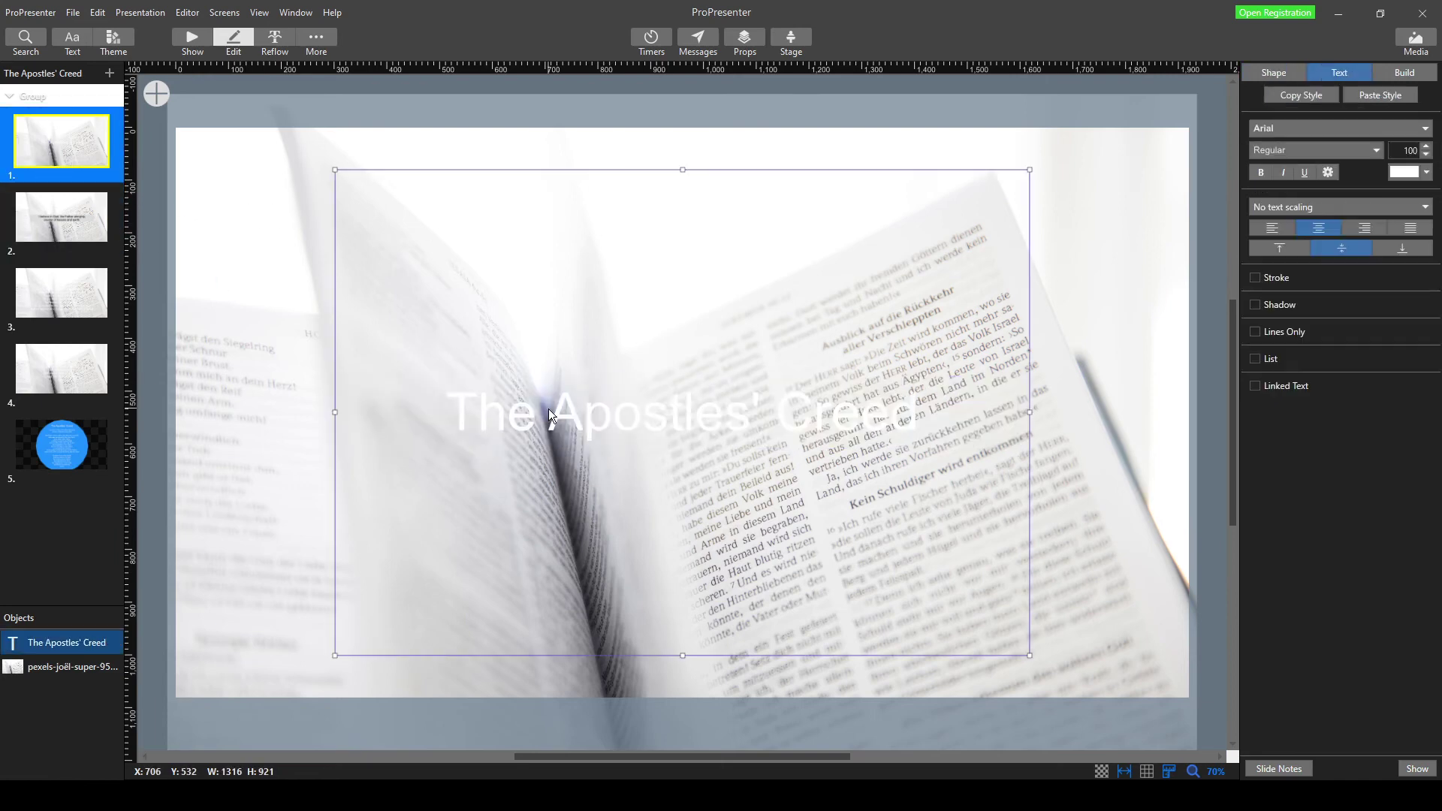
left_click(1381, 96)
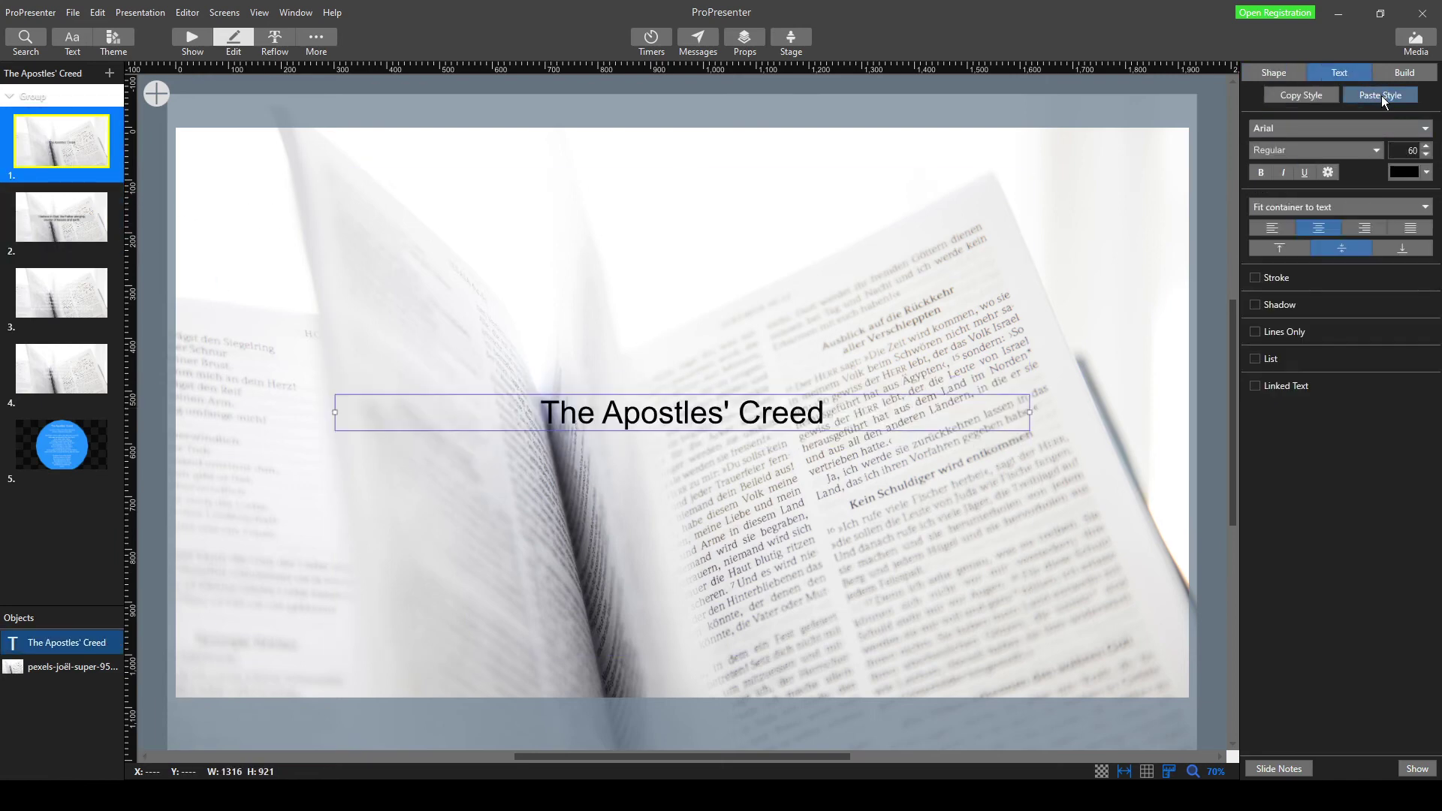
- Fill the title box with grey from the palette
left_click(1278, 75)
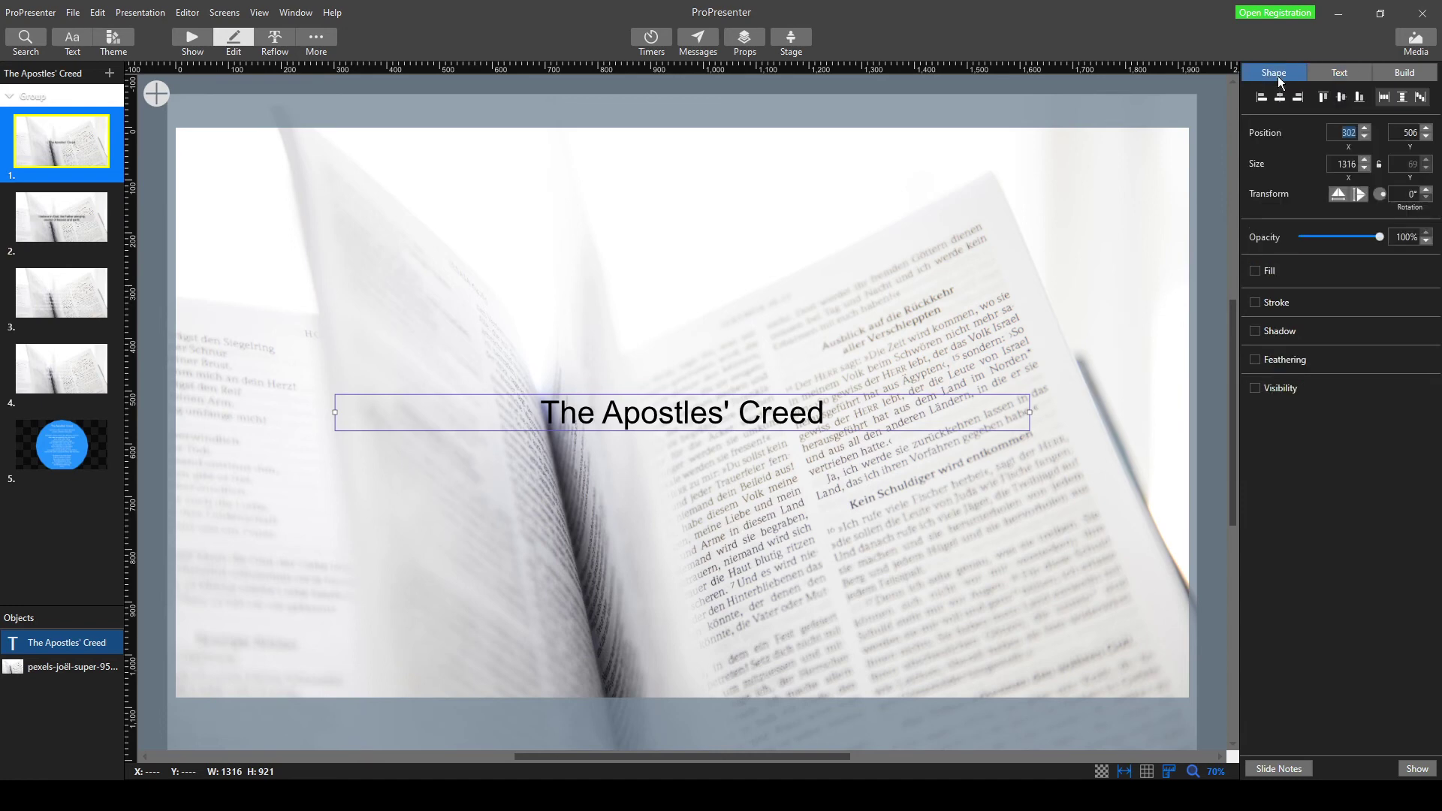
left_click(1256, 272)
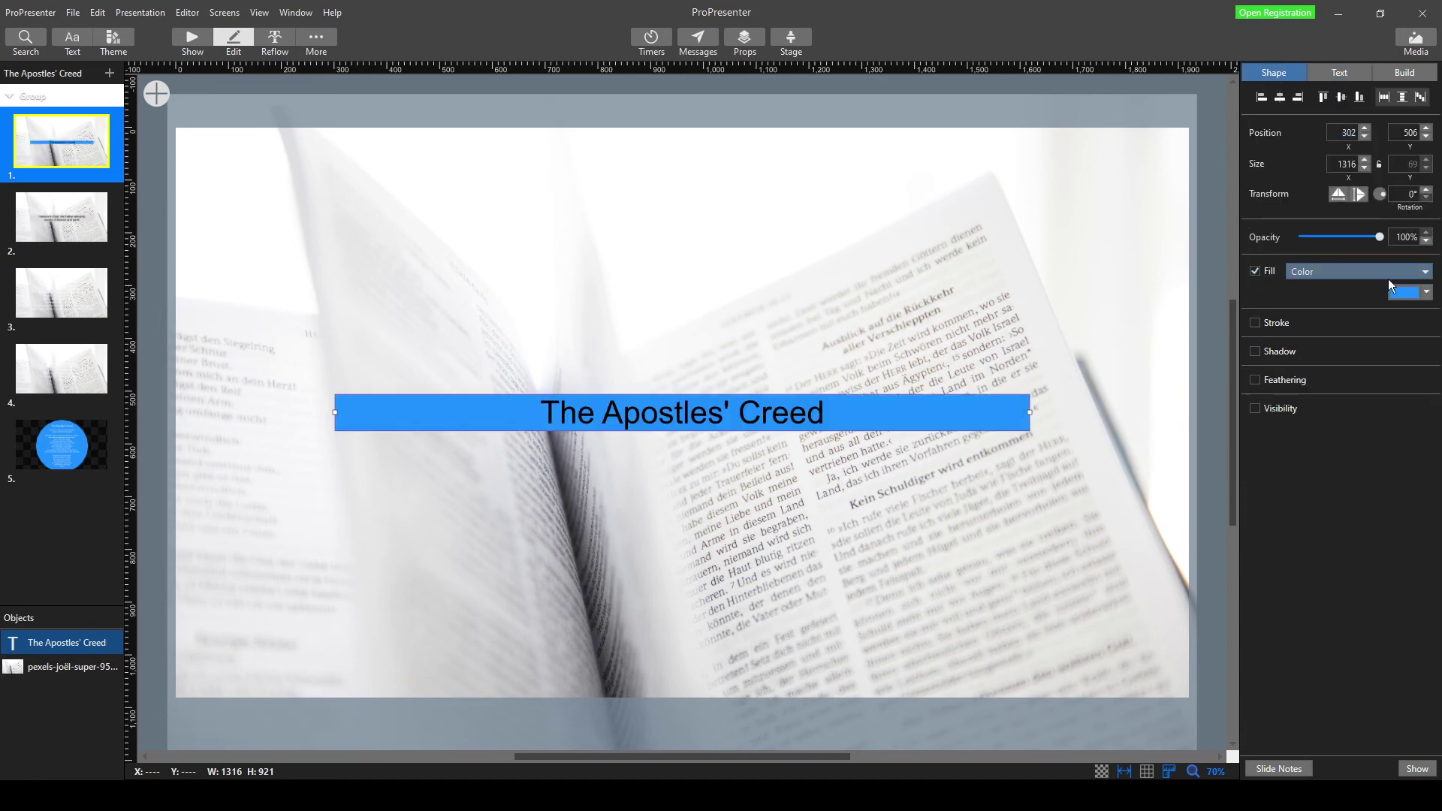
left_click(1424, 292)
left_click(1327, 346)
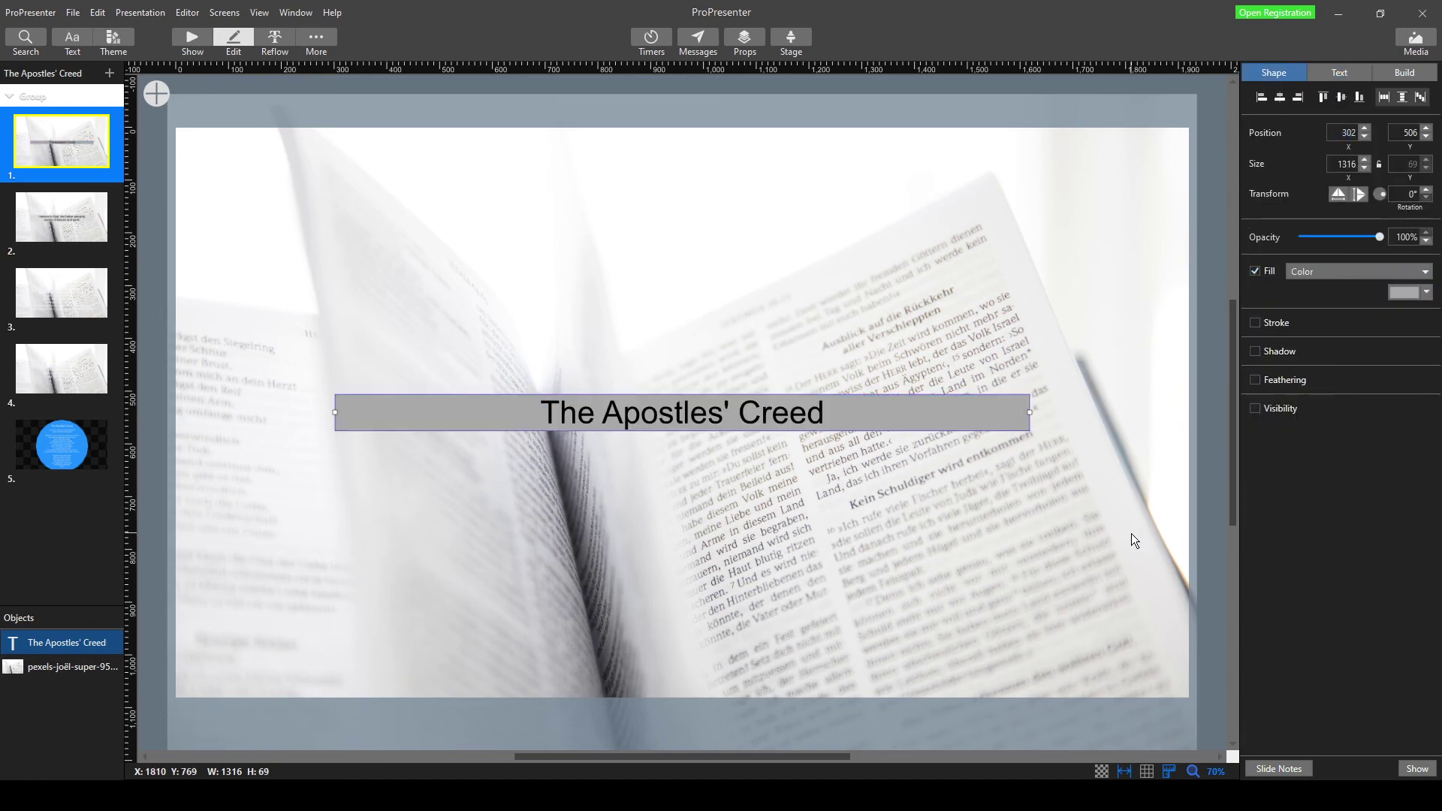
left_click(1071, 341)
- Paste the copied text style onto slide 3's Jesus Christ text box
left_click(48, 272)
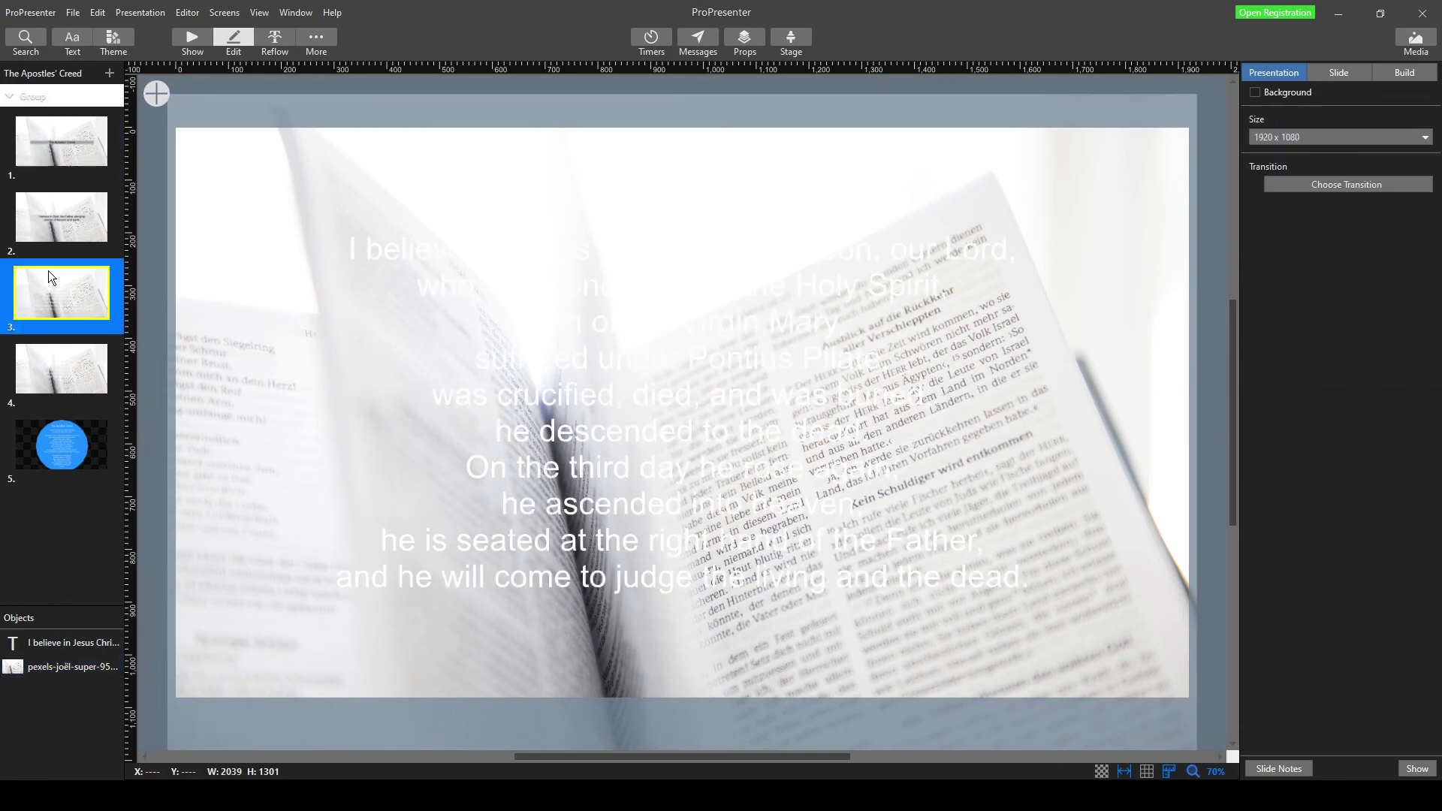
left_click(700, 381)
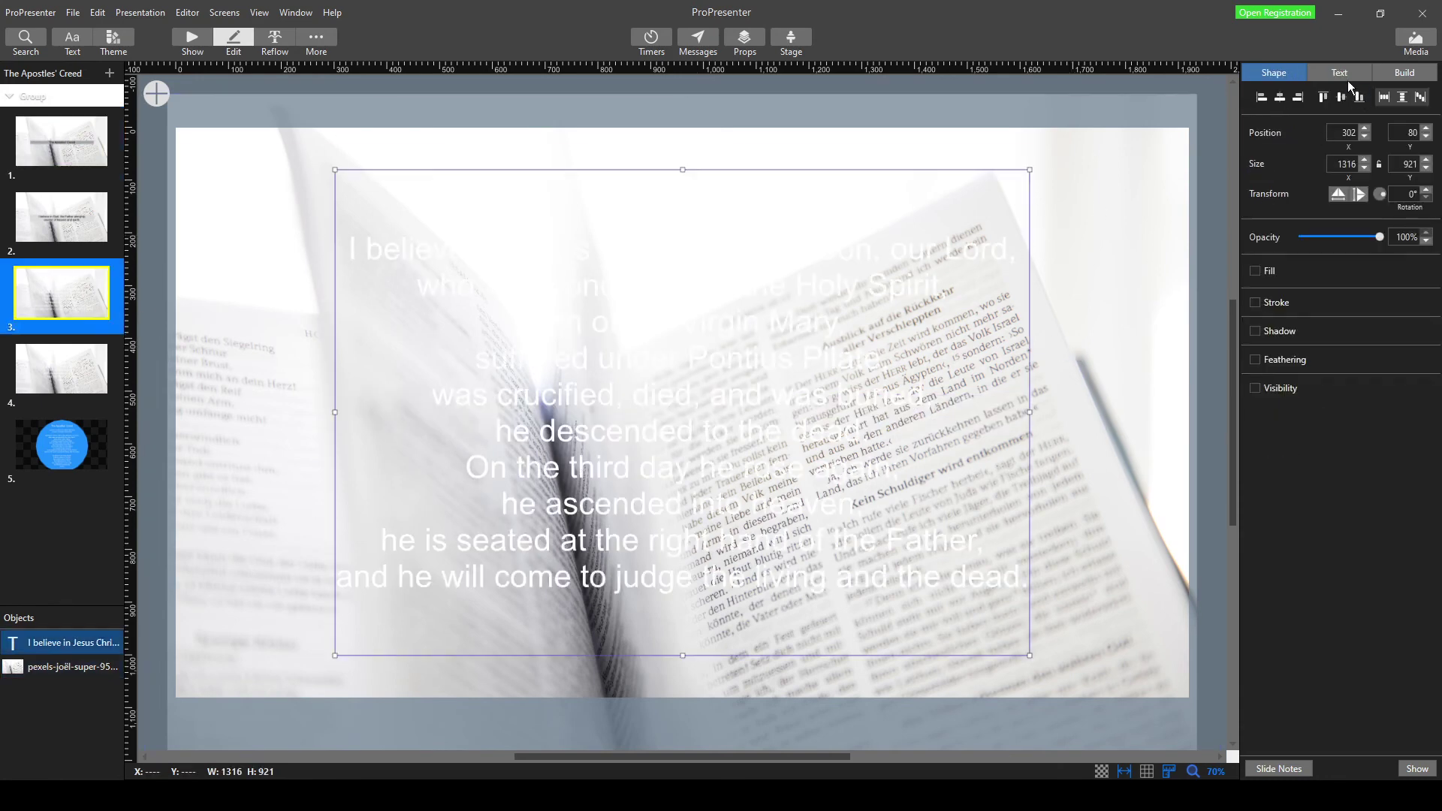
left_click(1346, 78)
left_click(1358, 95)
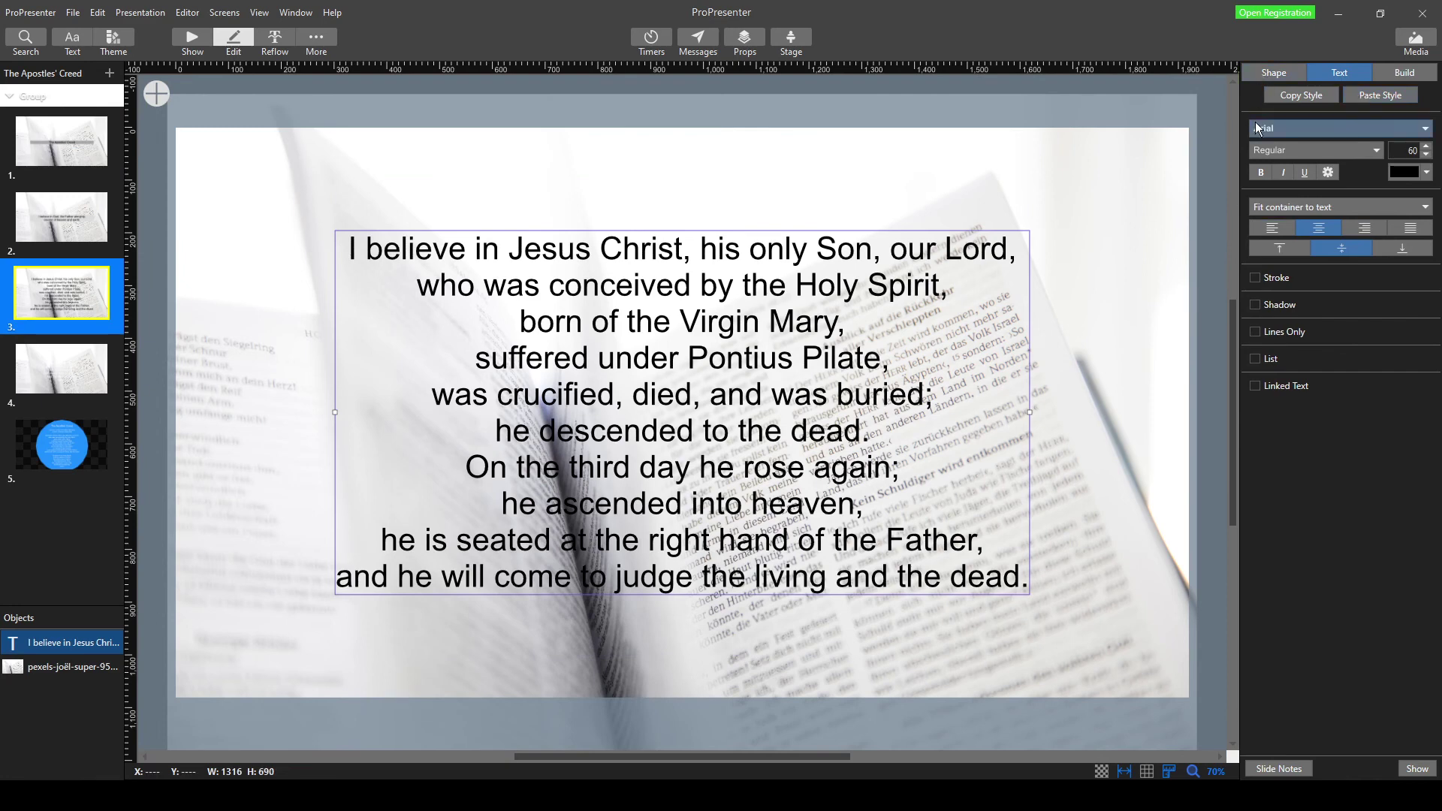
- Give slide 3's creed box a solid fill, trying grey shades before choosing Silver
left_click(1270, 71)
left_click(1254, 271)
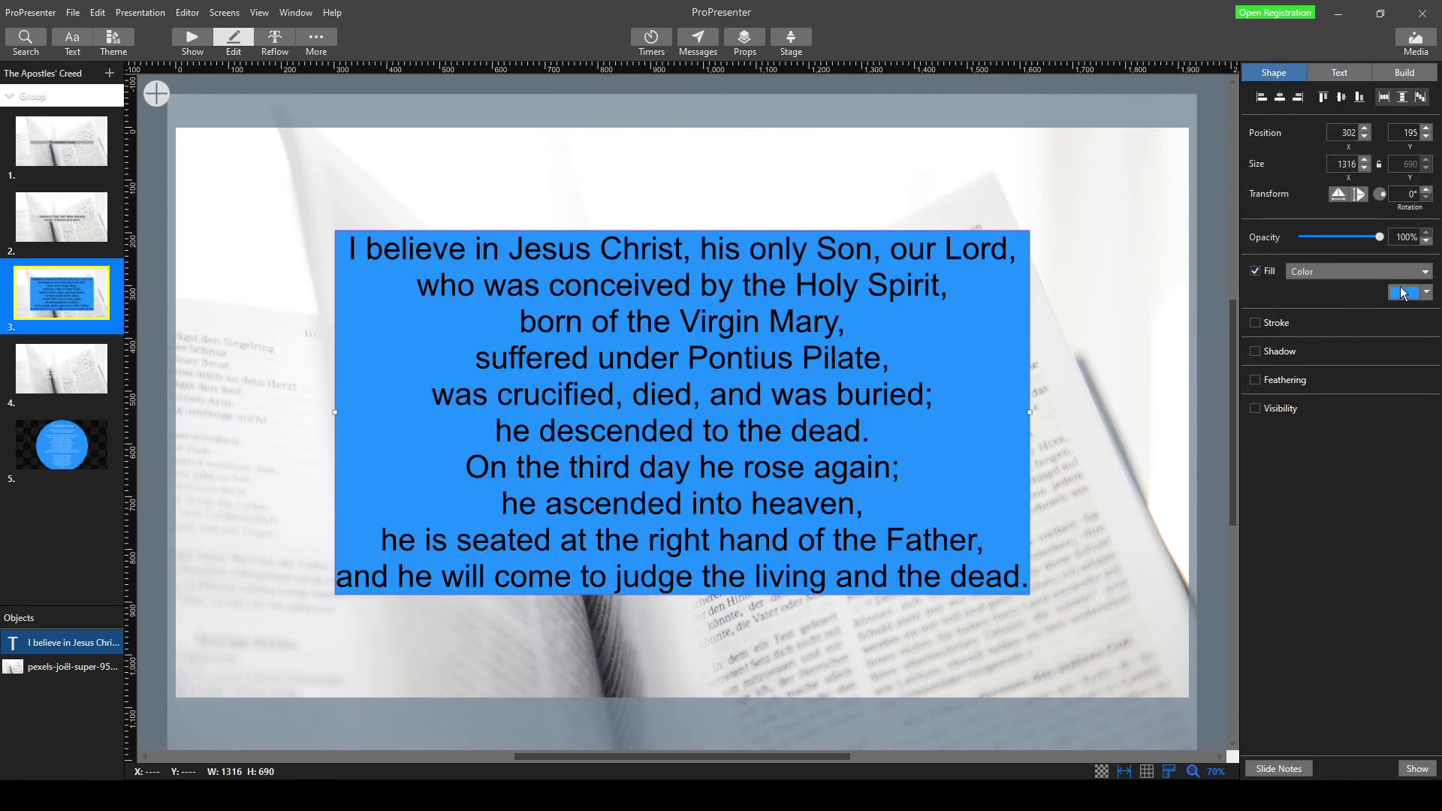
left_click(1425, 292)
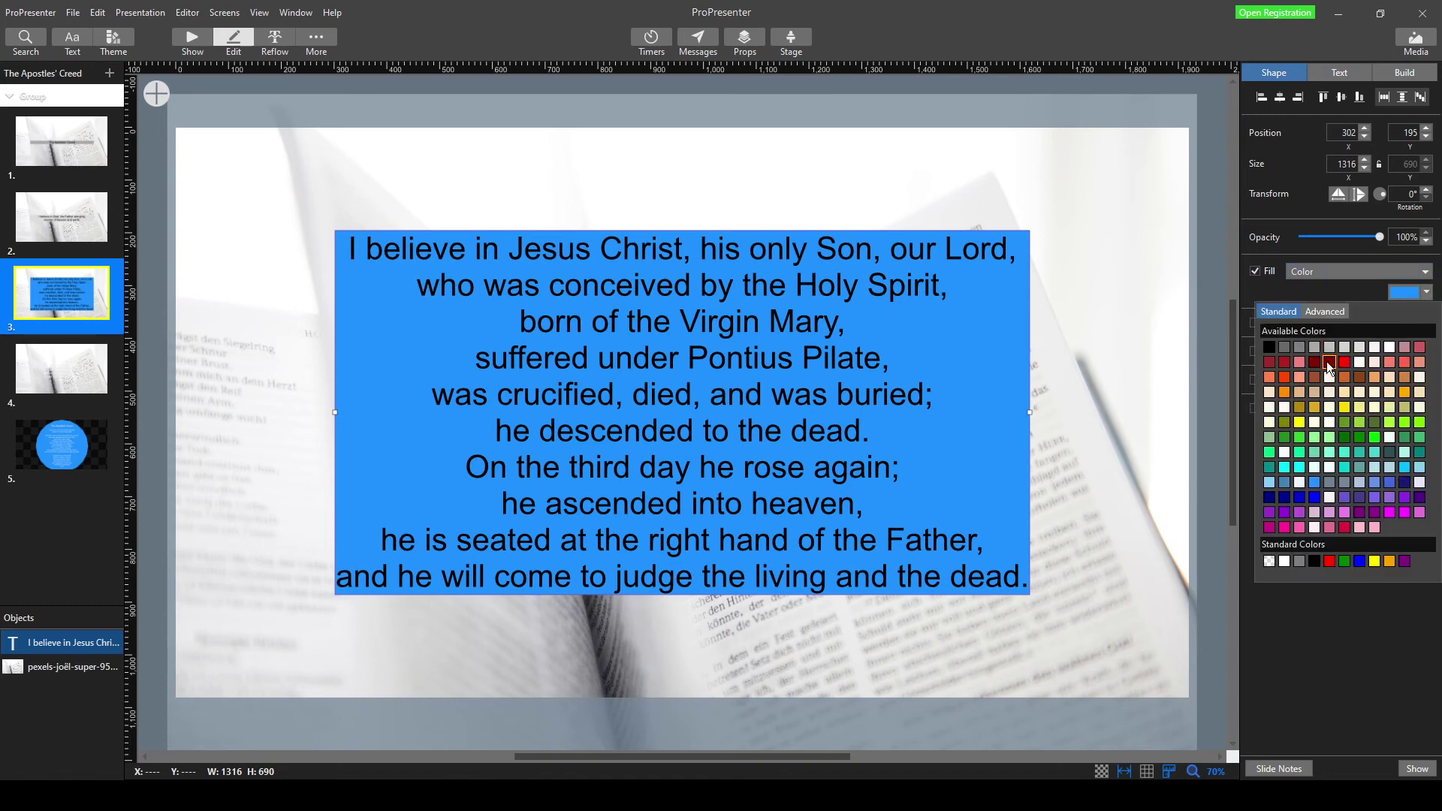
left_click(1317, 350)
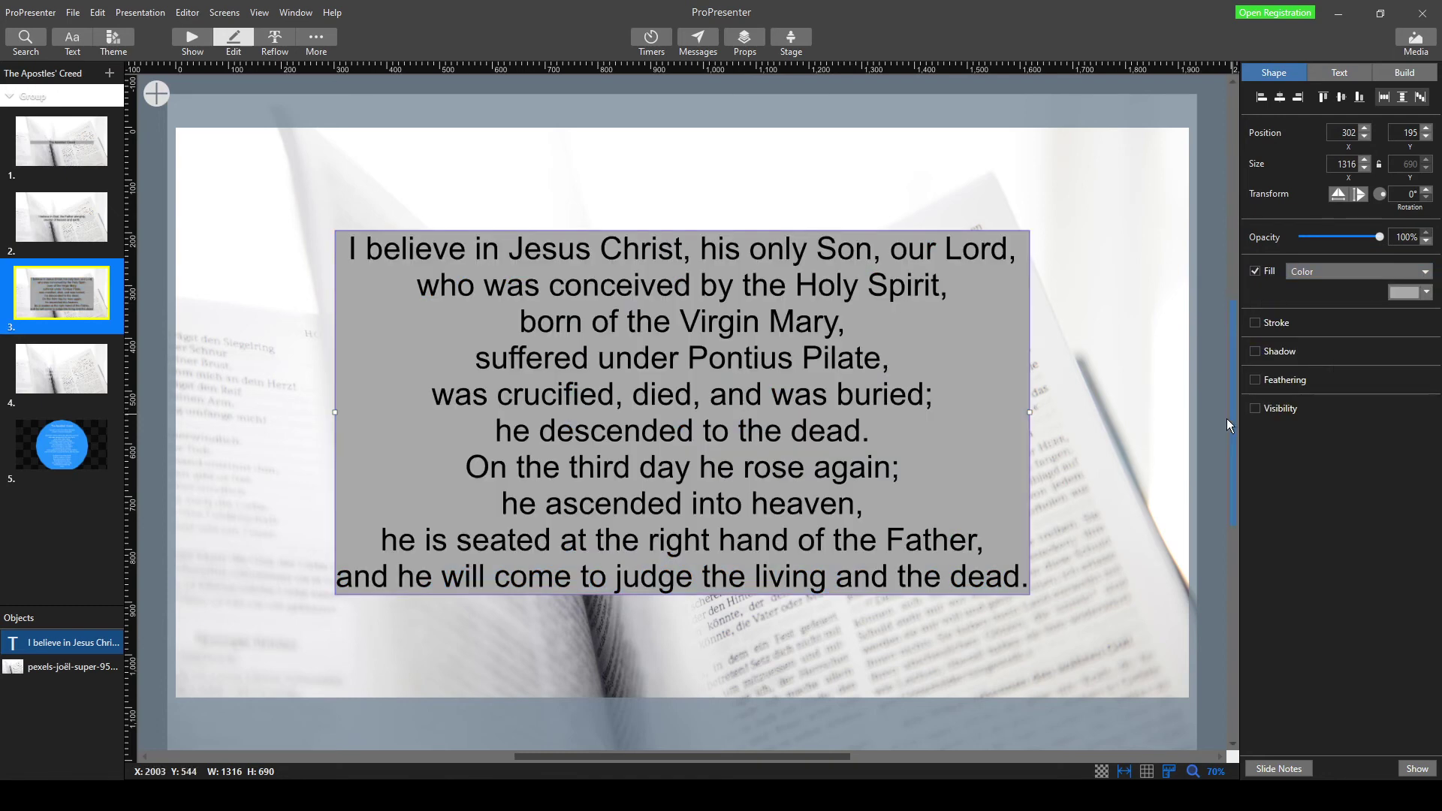
left_click(1403, 292)
left_click(1326, 346)
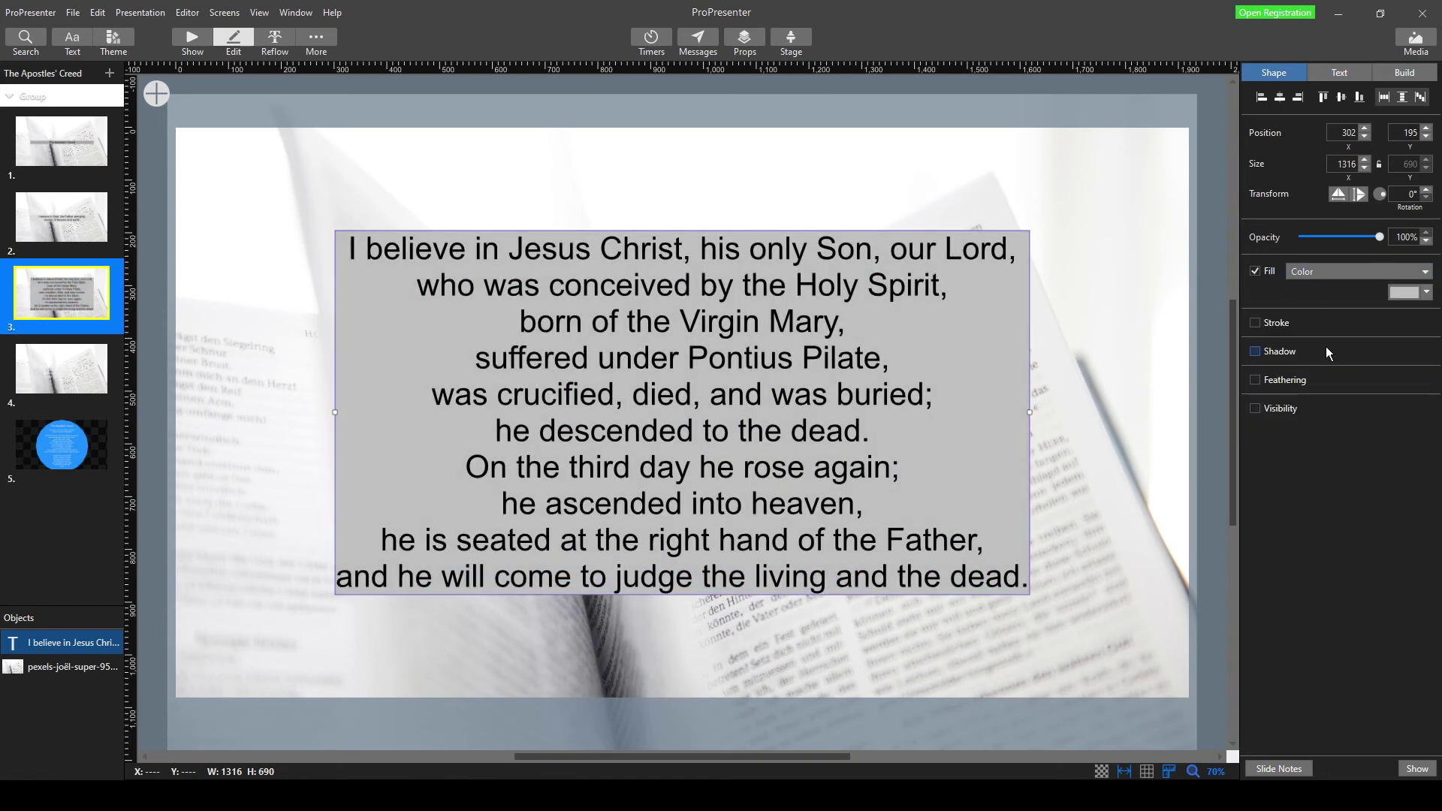
left_click(1426, 293)
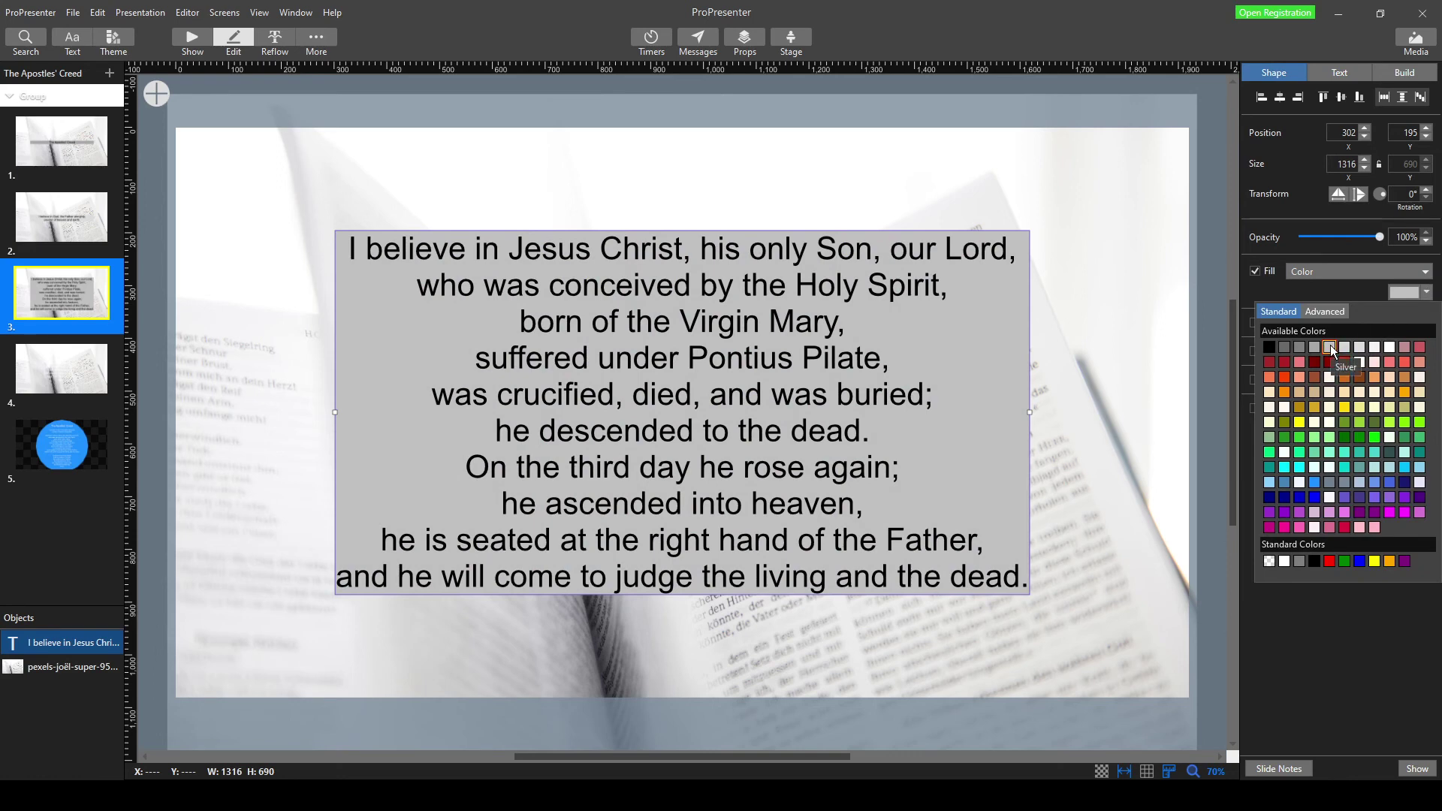
left_click(1331, 345)
- Lighten the box fill to a pale grey, then to white
left_click(1425, 292)
left_click(1334, 312)
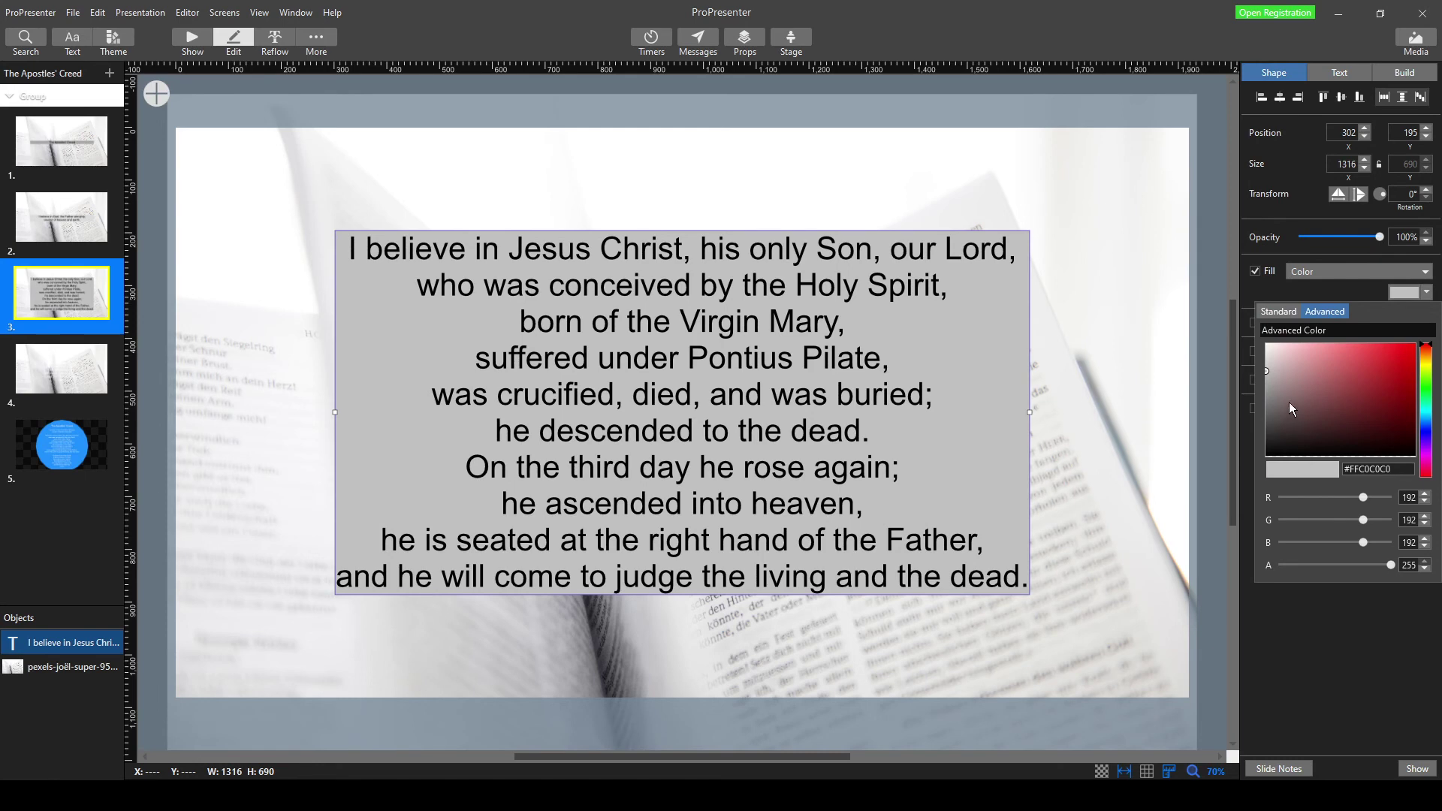
left_click_drag(1289, 403, 1261, 337)
left_click(1213, 316)
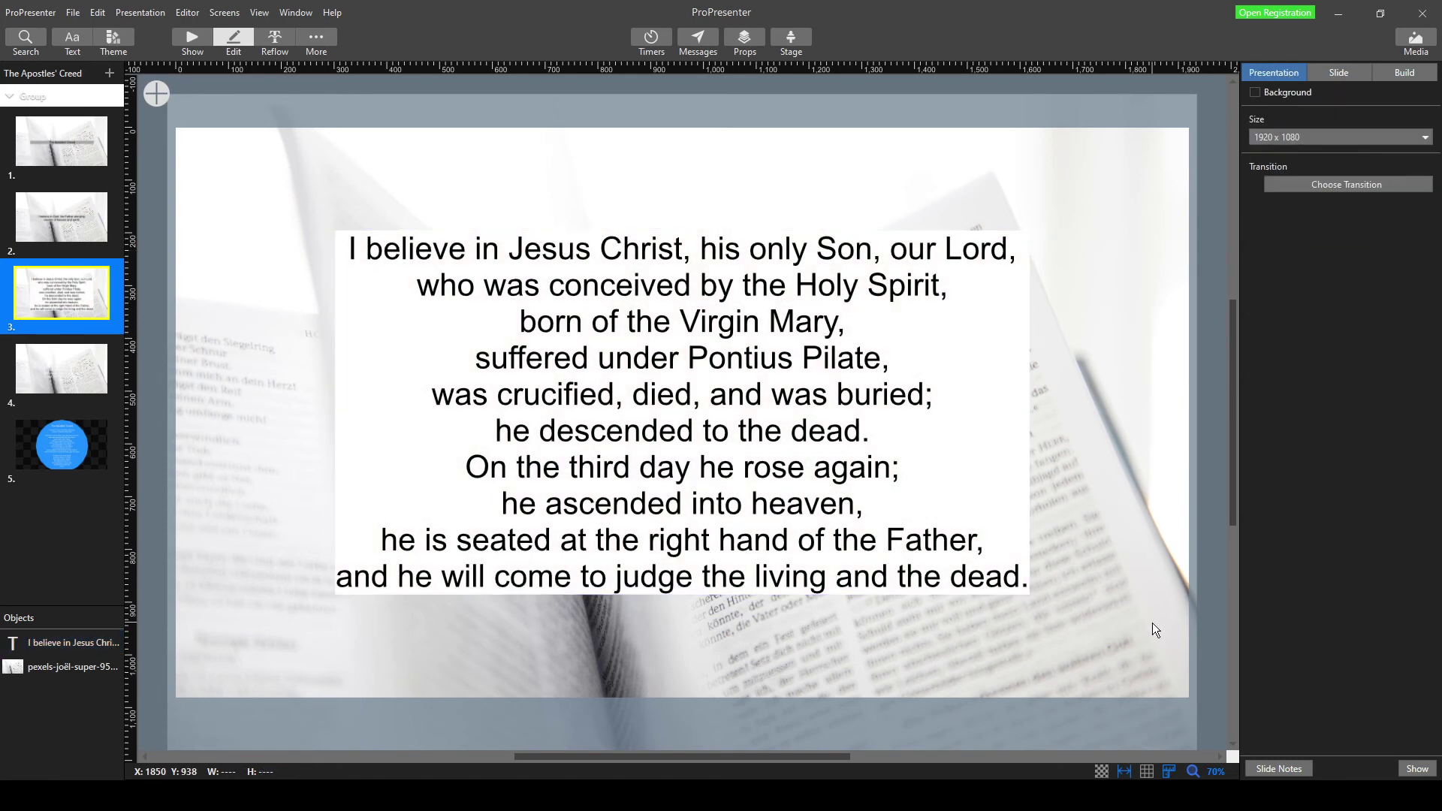
- Tilt slide 3's creed box, then reset its rotation to 0°
left_click(898, 428)
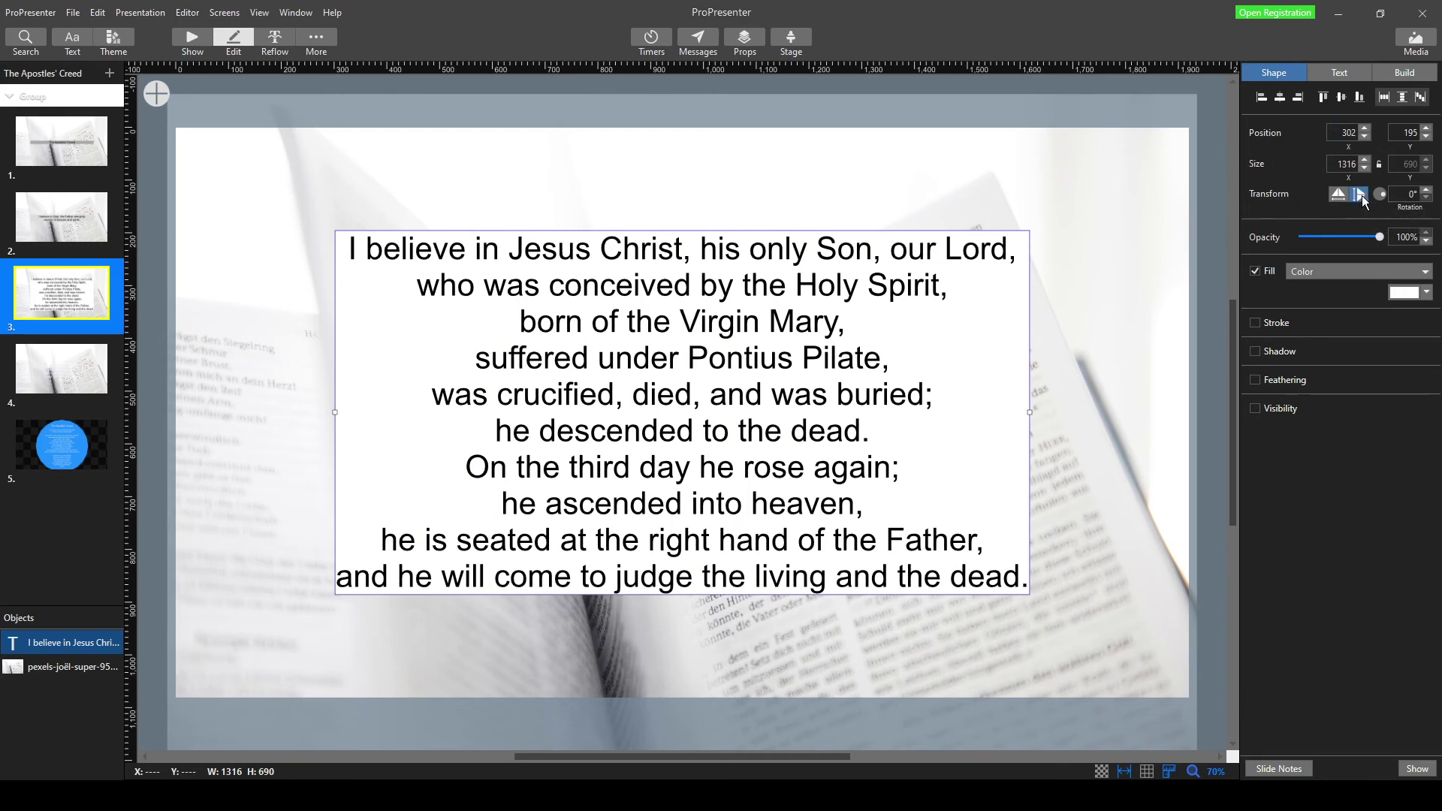
mouse_move(1386, 196)
left_mouse_down()
mouse_move(1381, 181)
mouse_move(1385, 196)
left_mouse_up()
double_click(1382, 196)
- Try a black outline of width 5 to 7 on the box, then remove it
left_click(1270, 326)
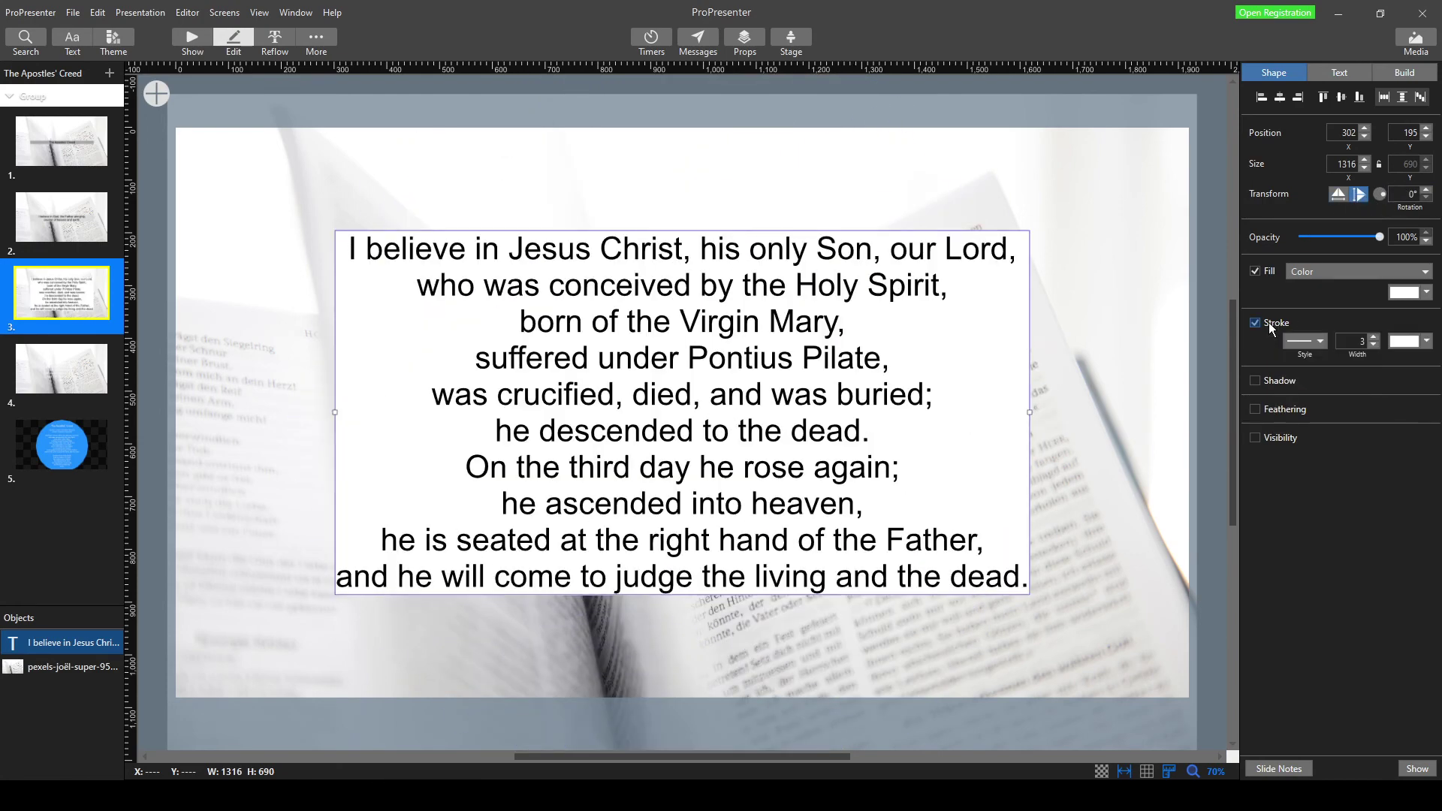
left_click(1374, 338)
left_click(1375, 338)
left_click(1375, 339)
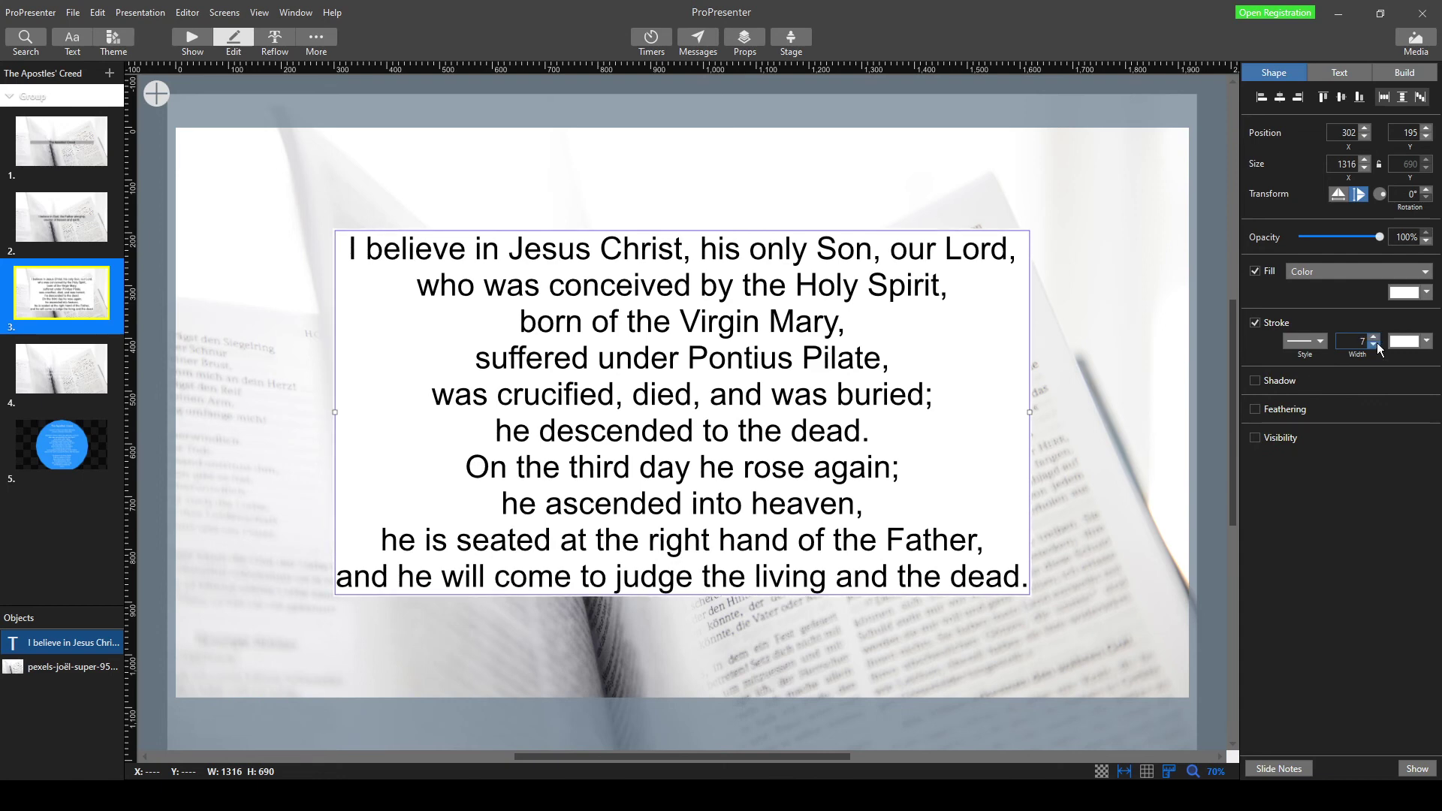
left_click(1374, 344)
left_click(1374, 344)
left_click(1409, 341)
left_click(1272, 397)
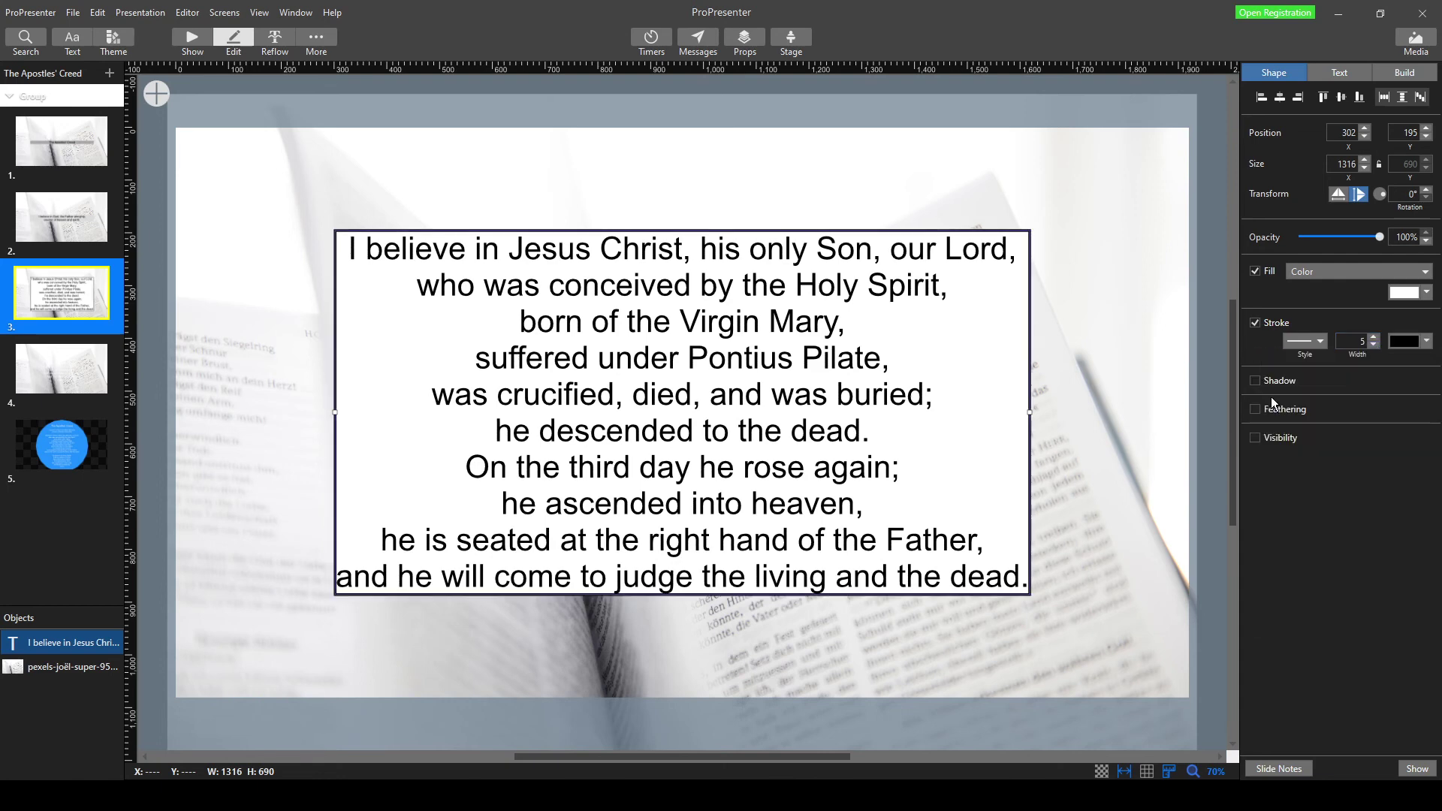
left_click(1255, 326)
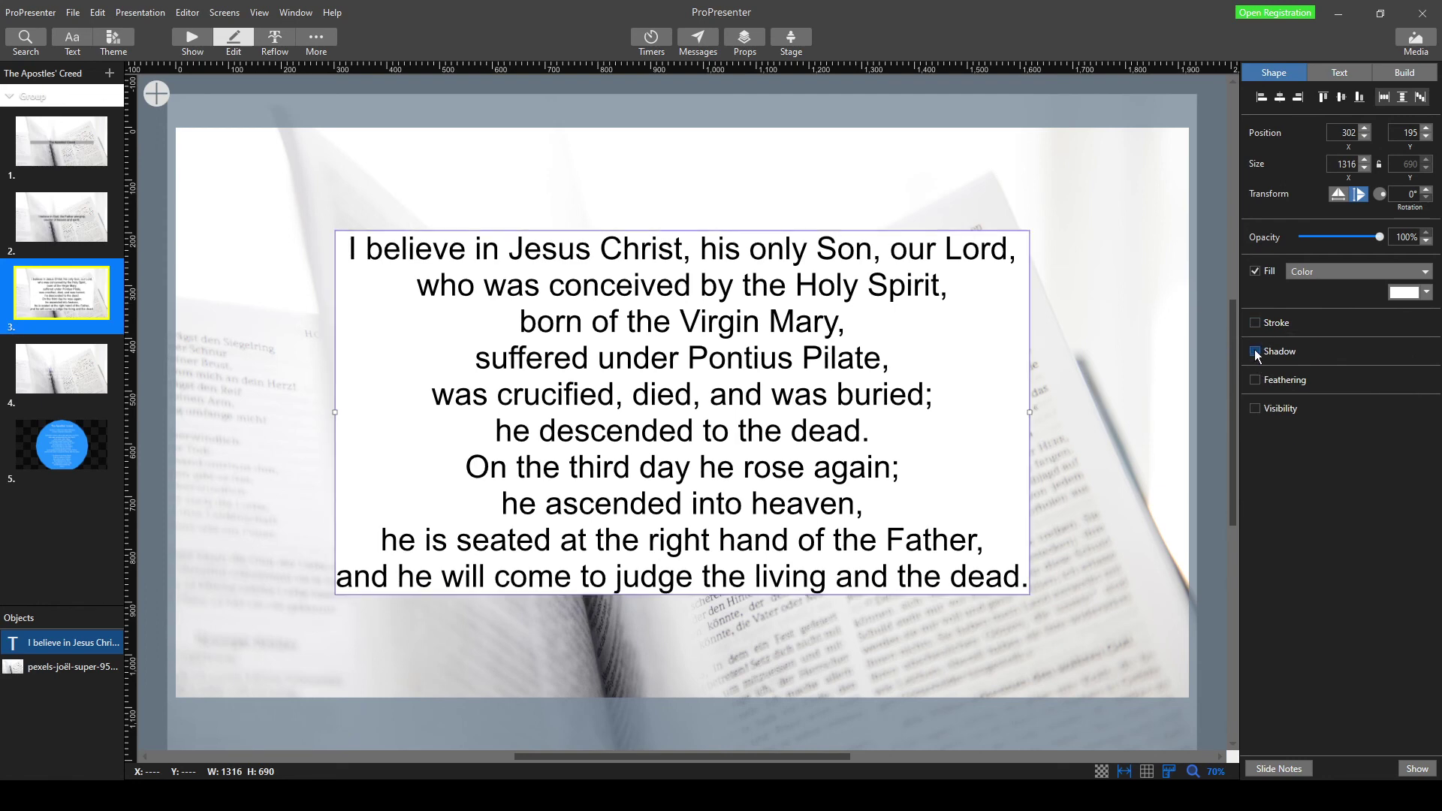
- Try and remove drop shadow, feathering and visibility conditions, then go to slide 4
left_click(1255, 351)
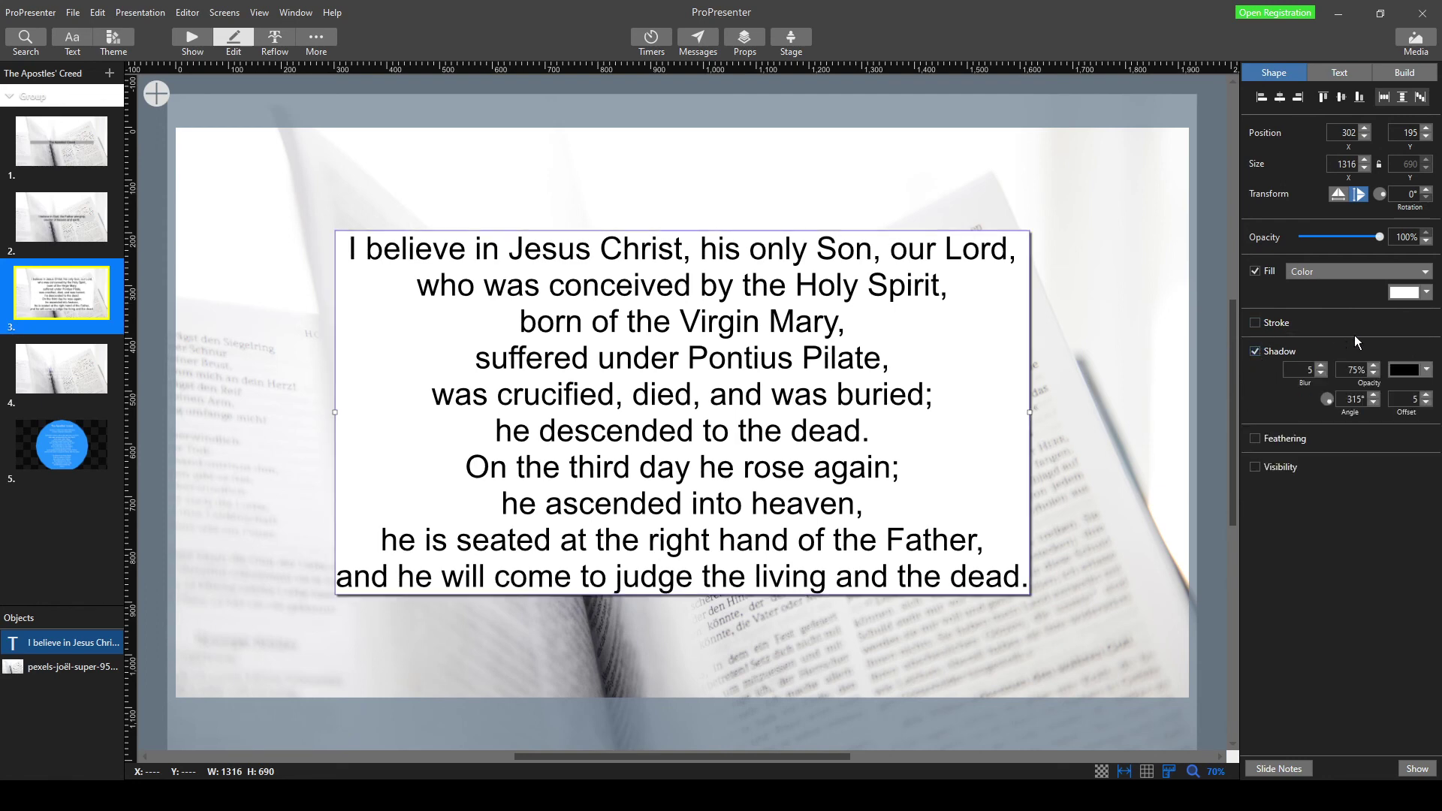
left_click(1255, 352)
left_click(1259, 380)
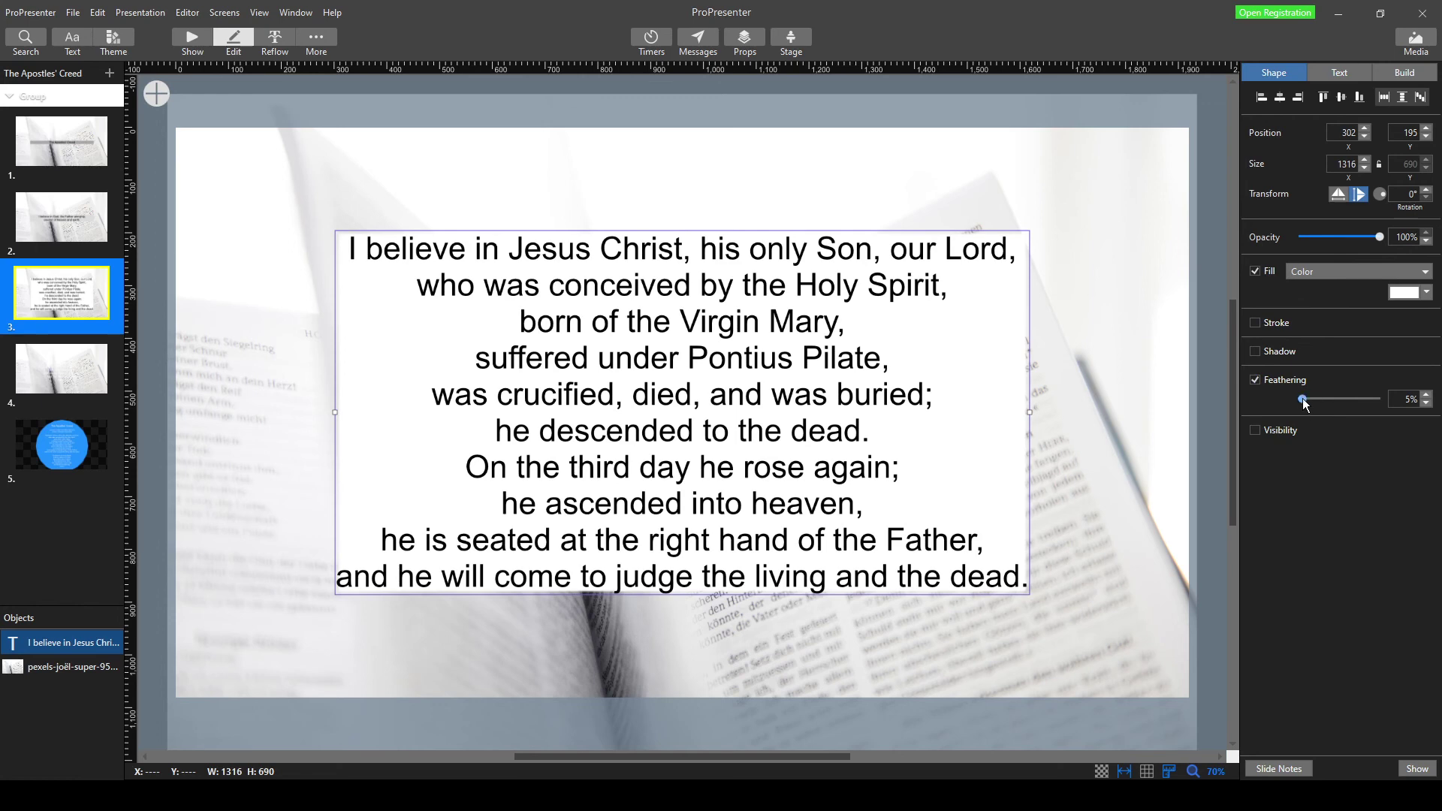
left_click_drag(1303, 400, 1244, 411)
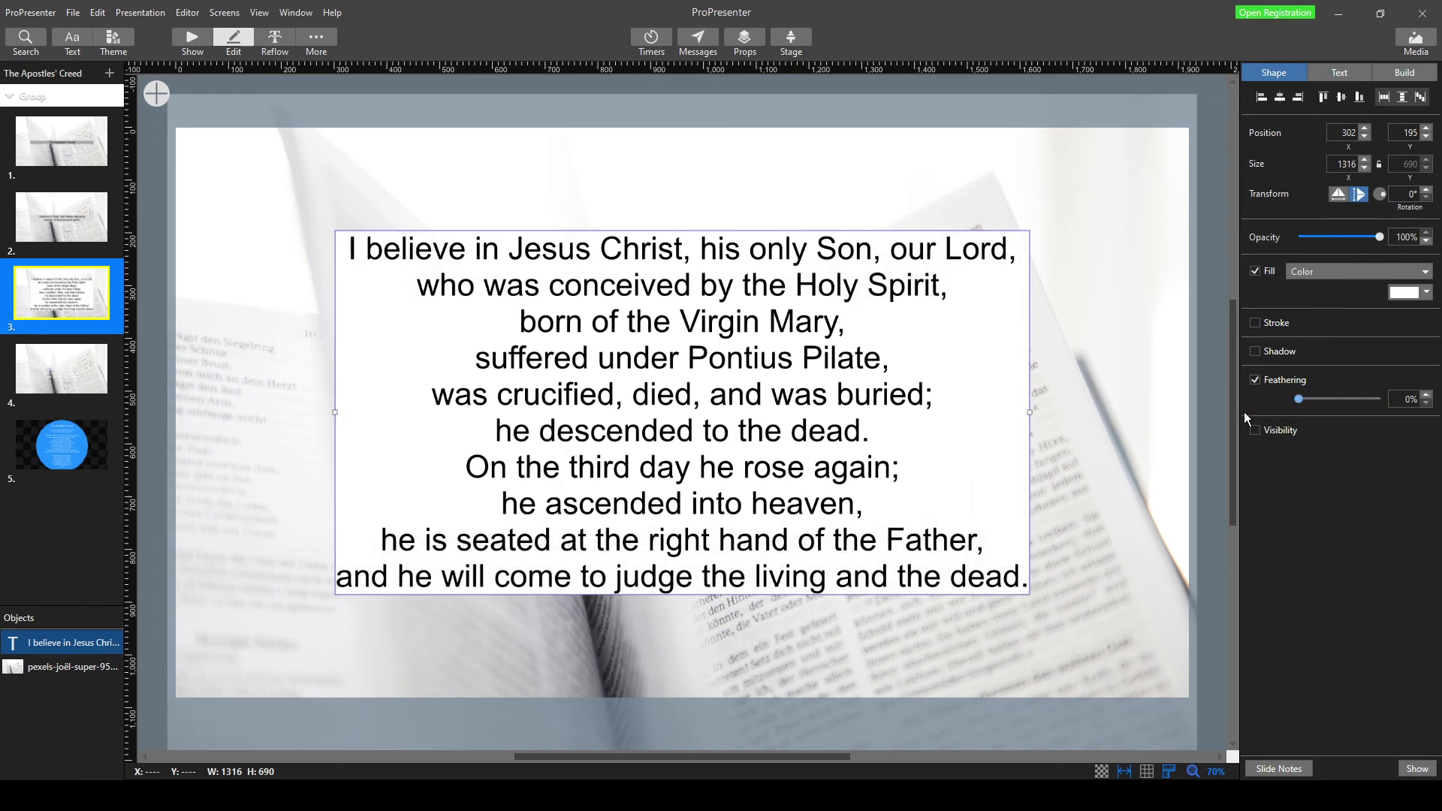
left_click(1255, 380)
left_click(1255, 409)
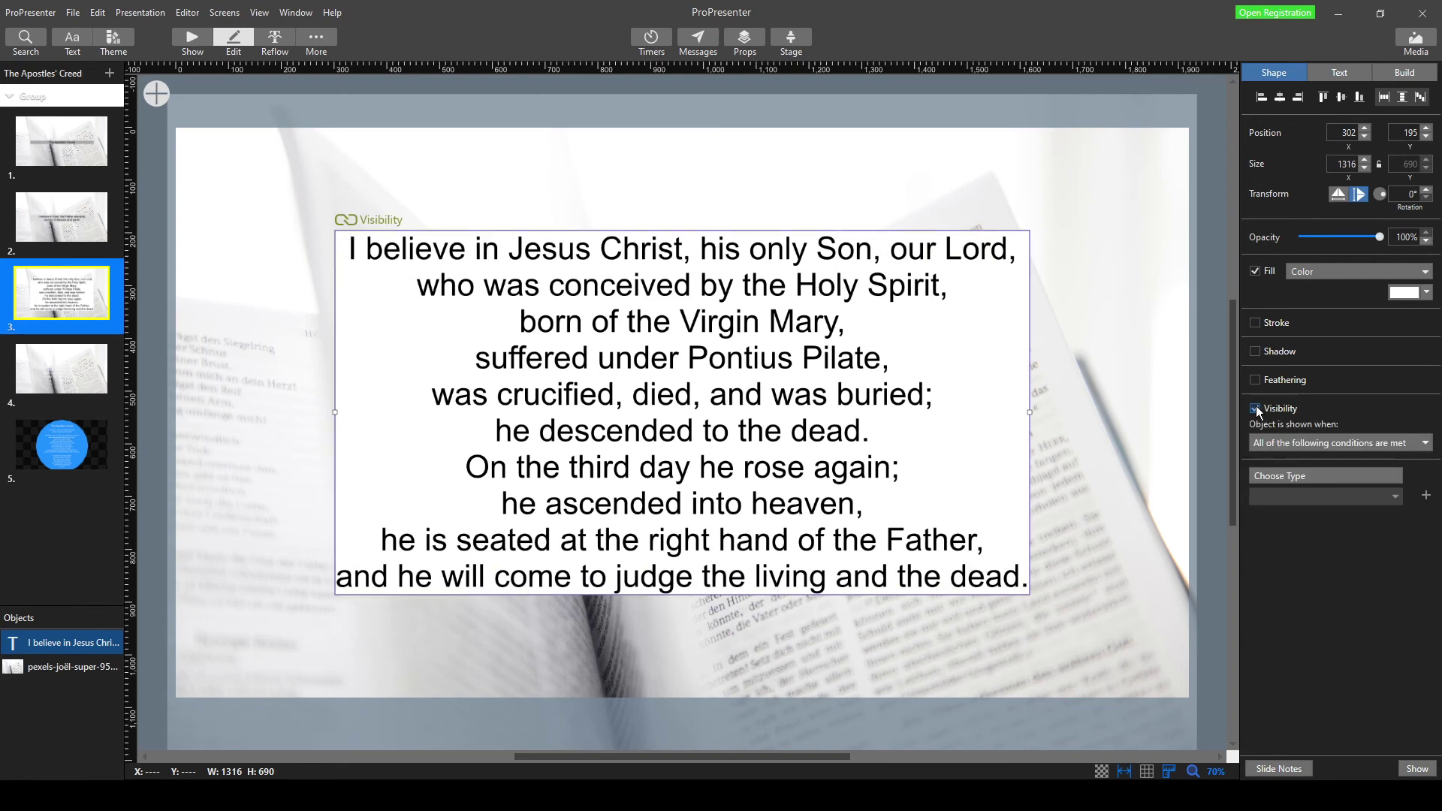
left_click(1256, 409)
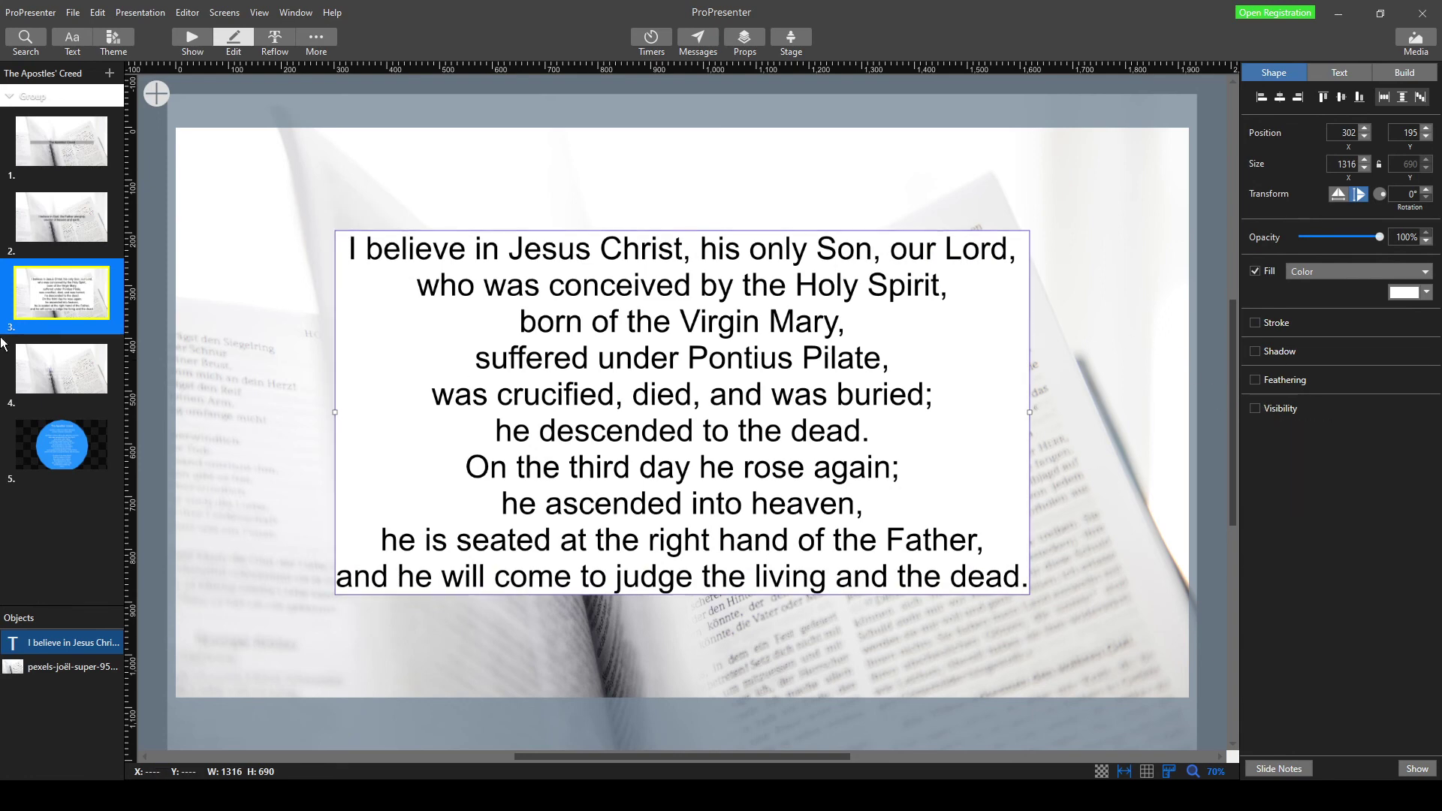
left_click(53, 371)
- Paste the copied black text style onto slide 4's Holy Spirit text box
left_click(602, 327)
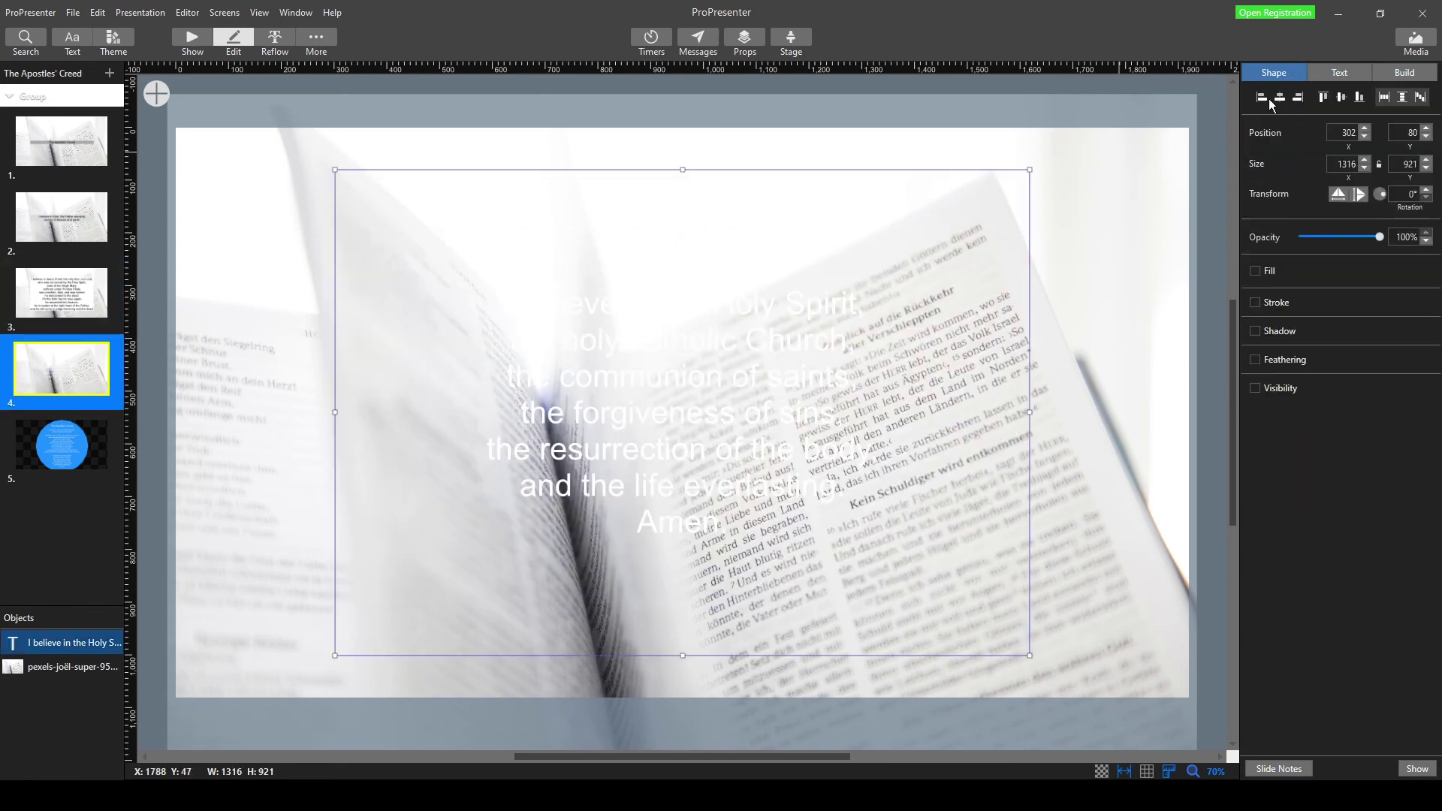
left_click(1350, 73)
left_click(1366, 98)
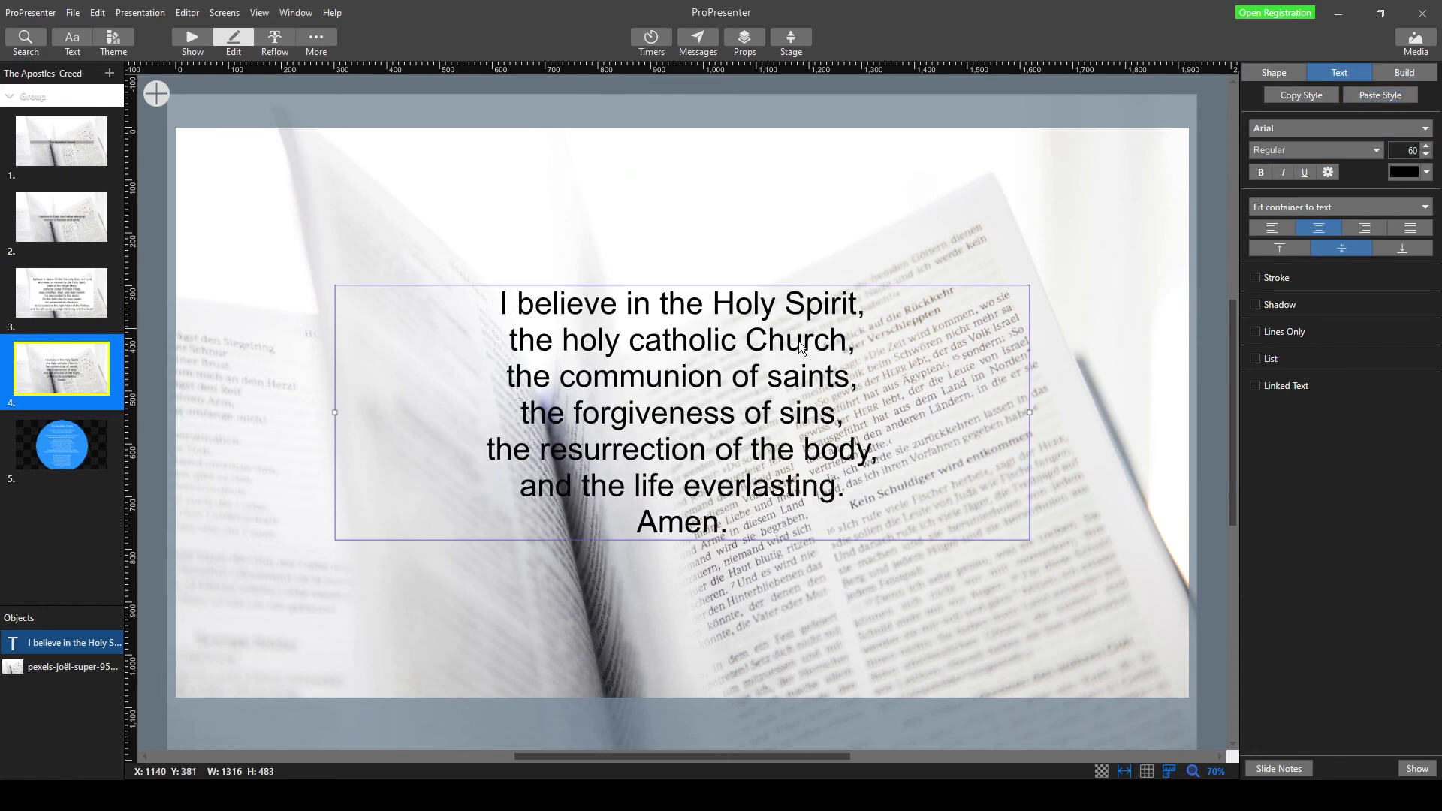
left_click(1088, 170)
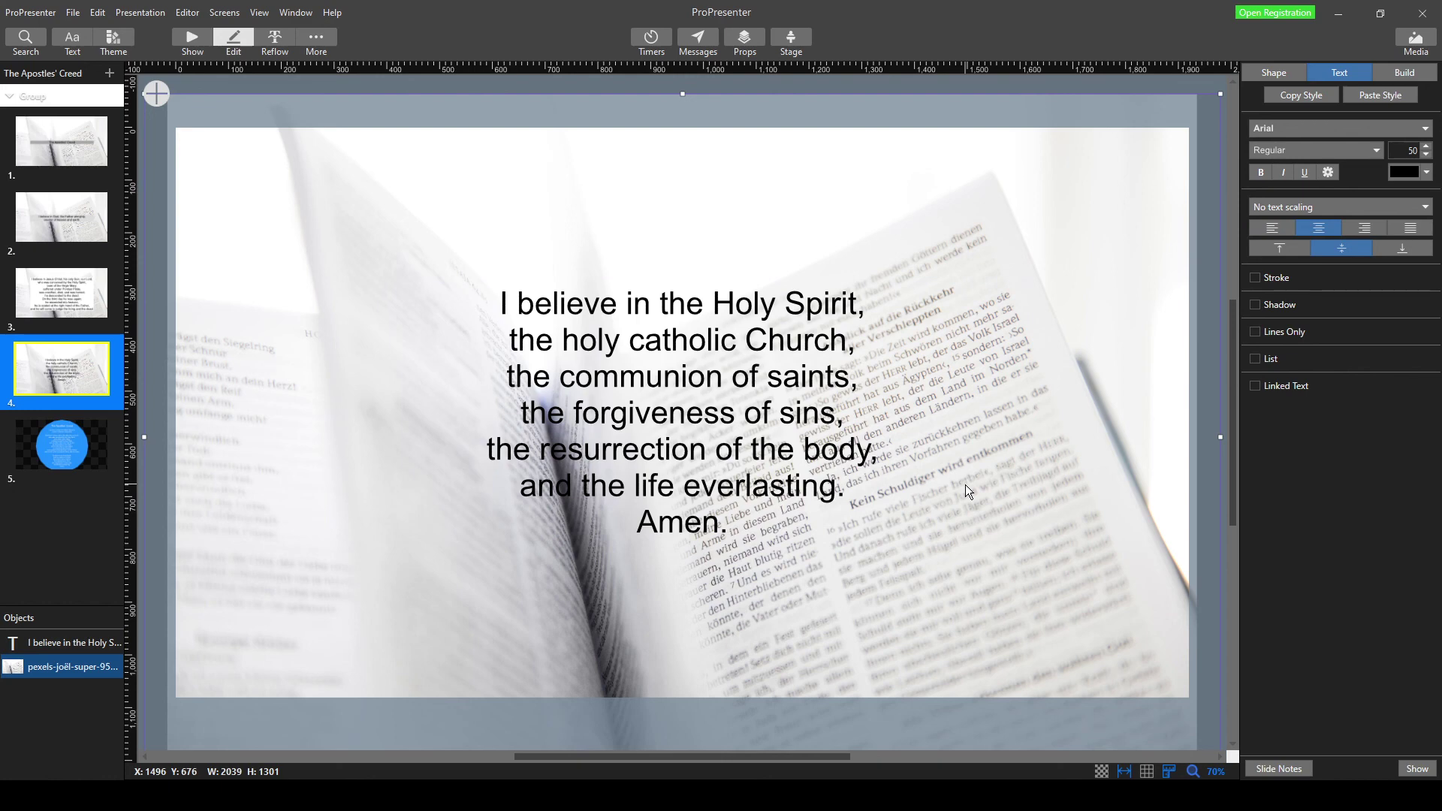
- Browse the add-object Shape submenu without adding anything, then open slide 5
left_click(159, 95)
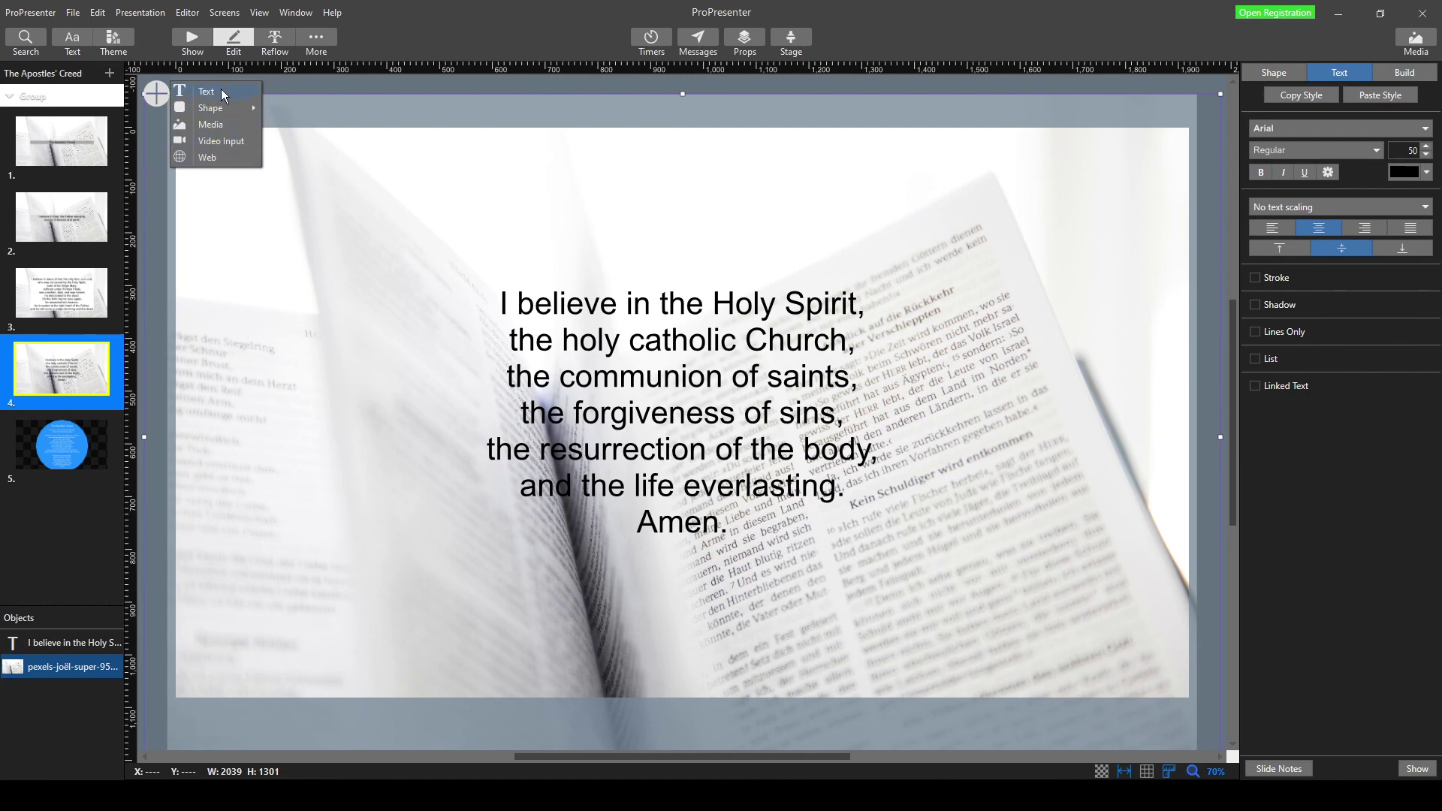
mouse_move(225, 107)
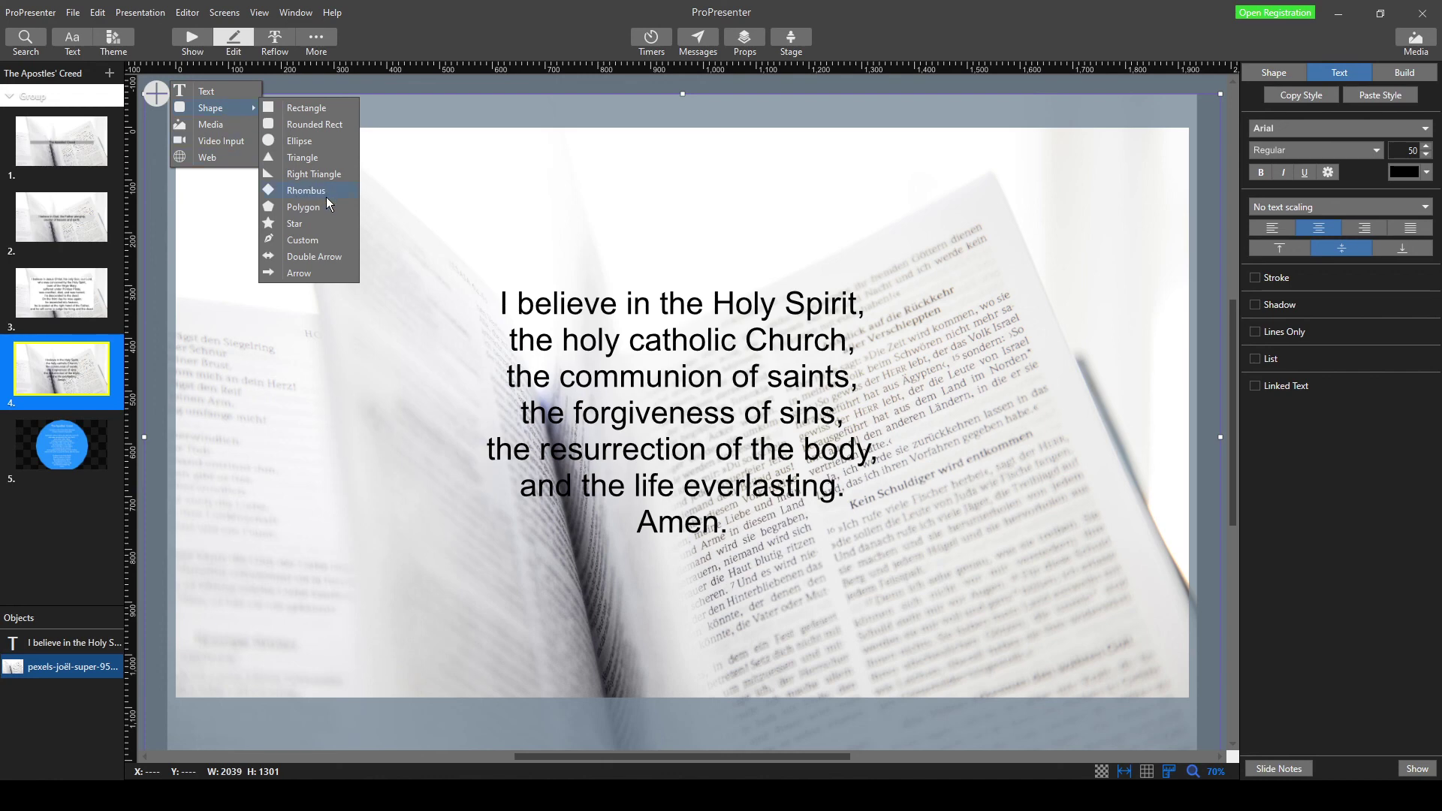
left_click(586, 88)
left_click(47, 445)
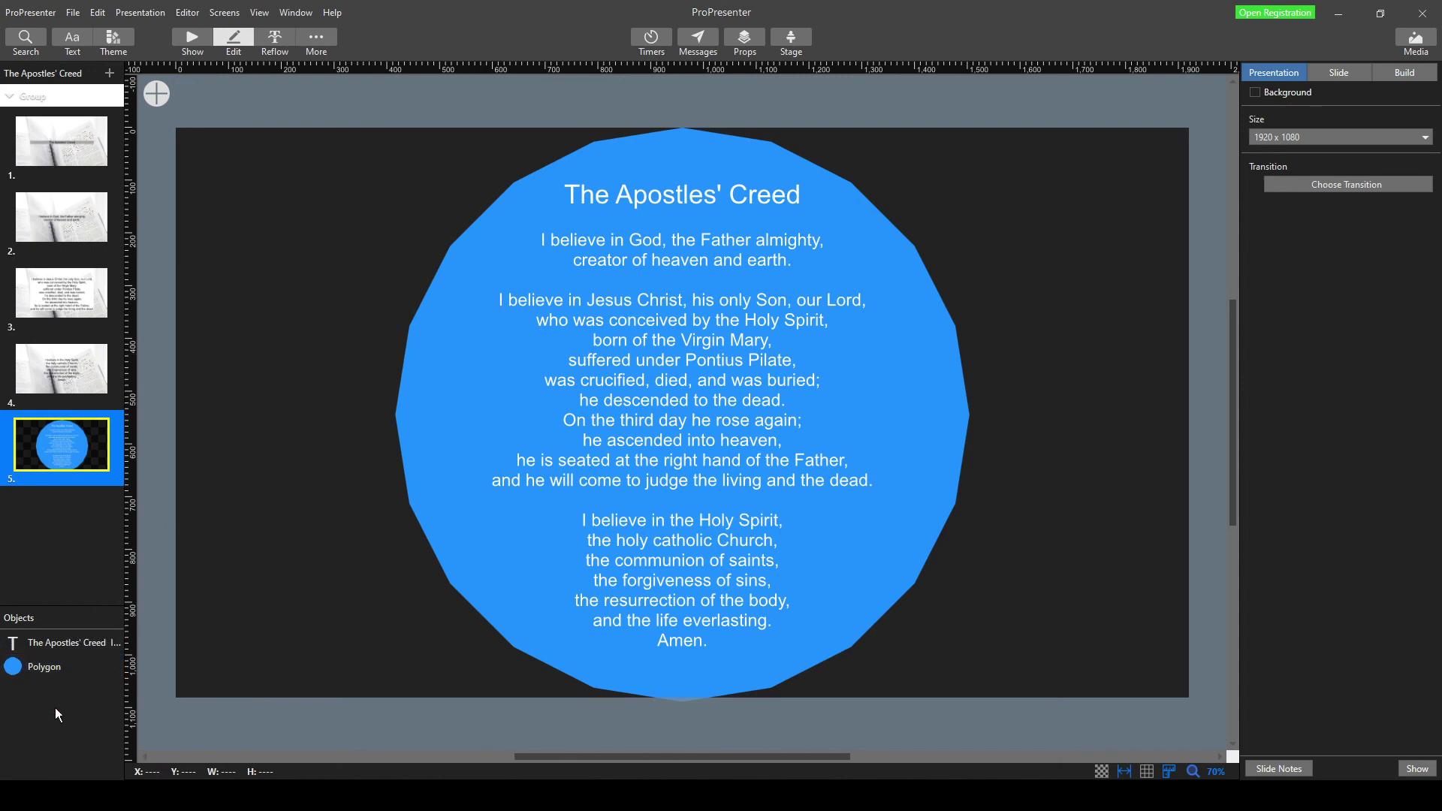
left_click_drag(45, 667, 34, 643)
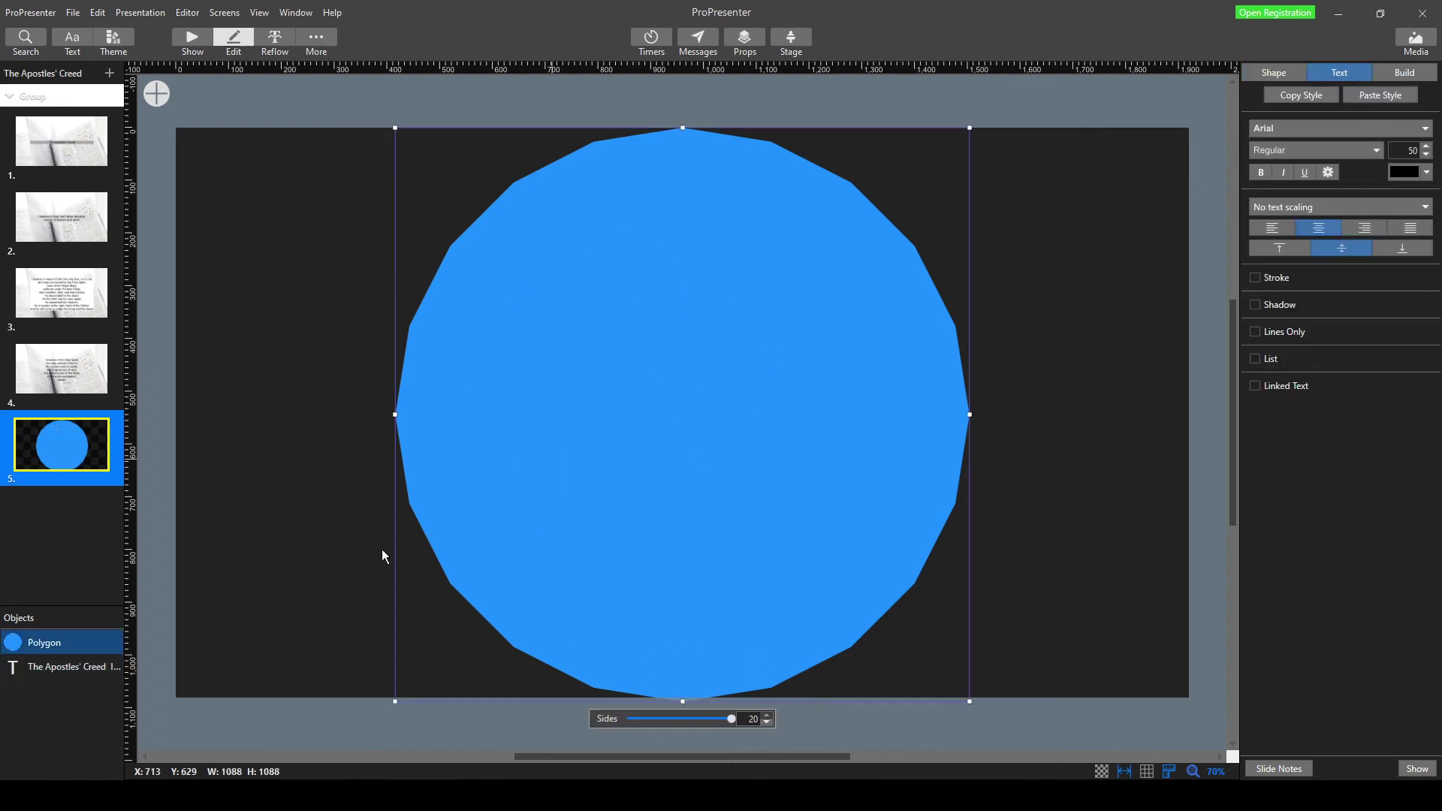
left_click_drag(30, 650, 45, 677)
left_click(107, 643)
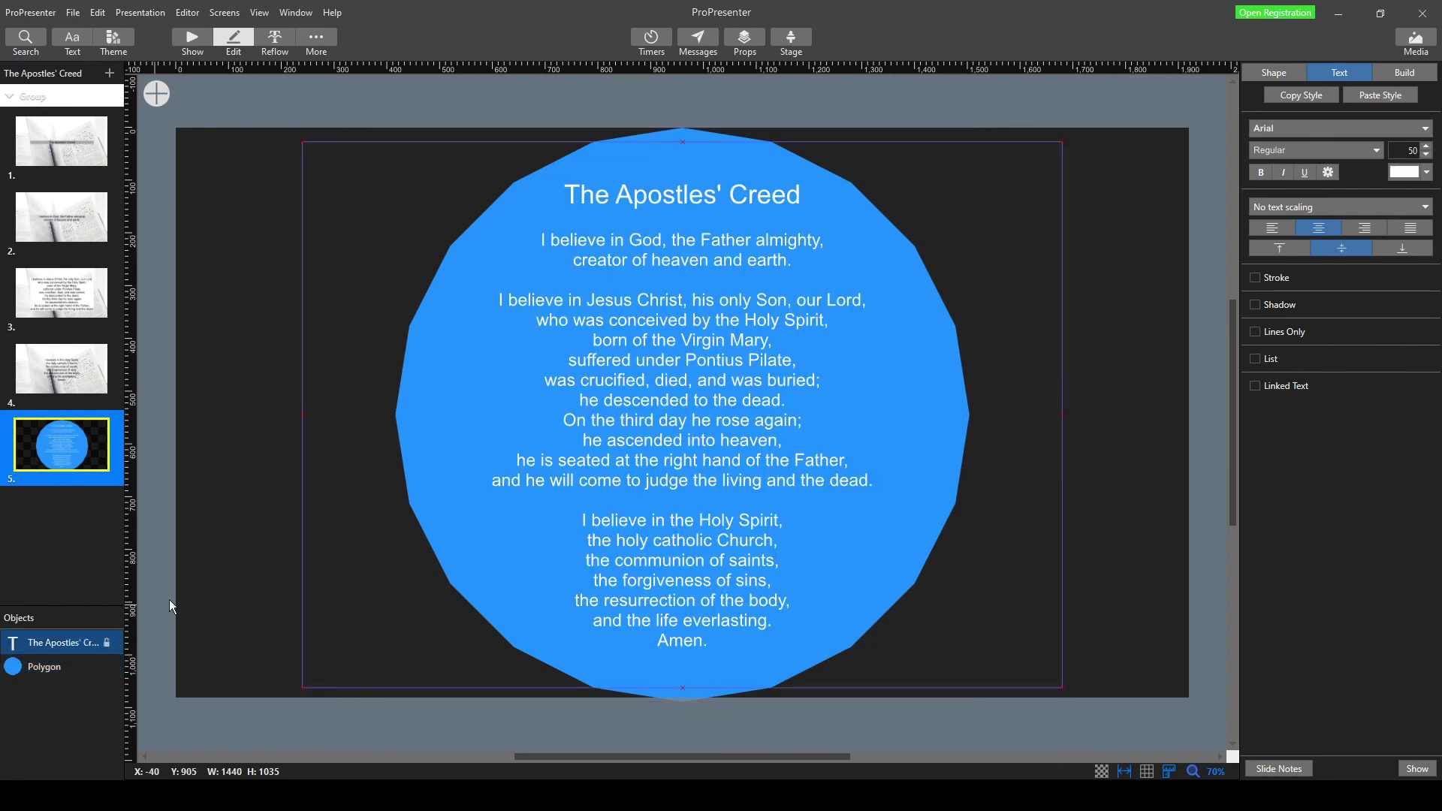
left_click(111, 667)
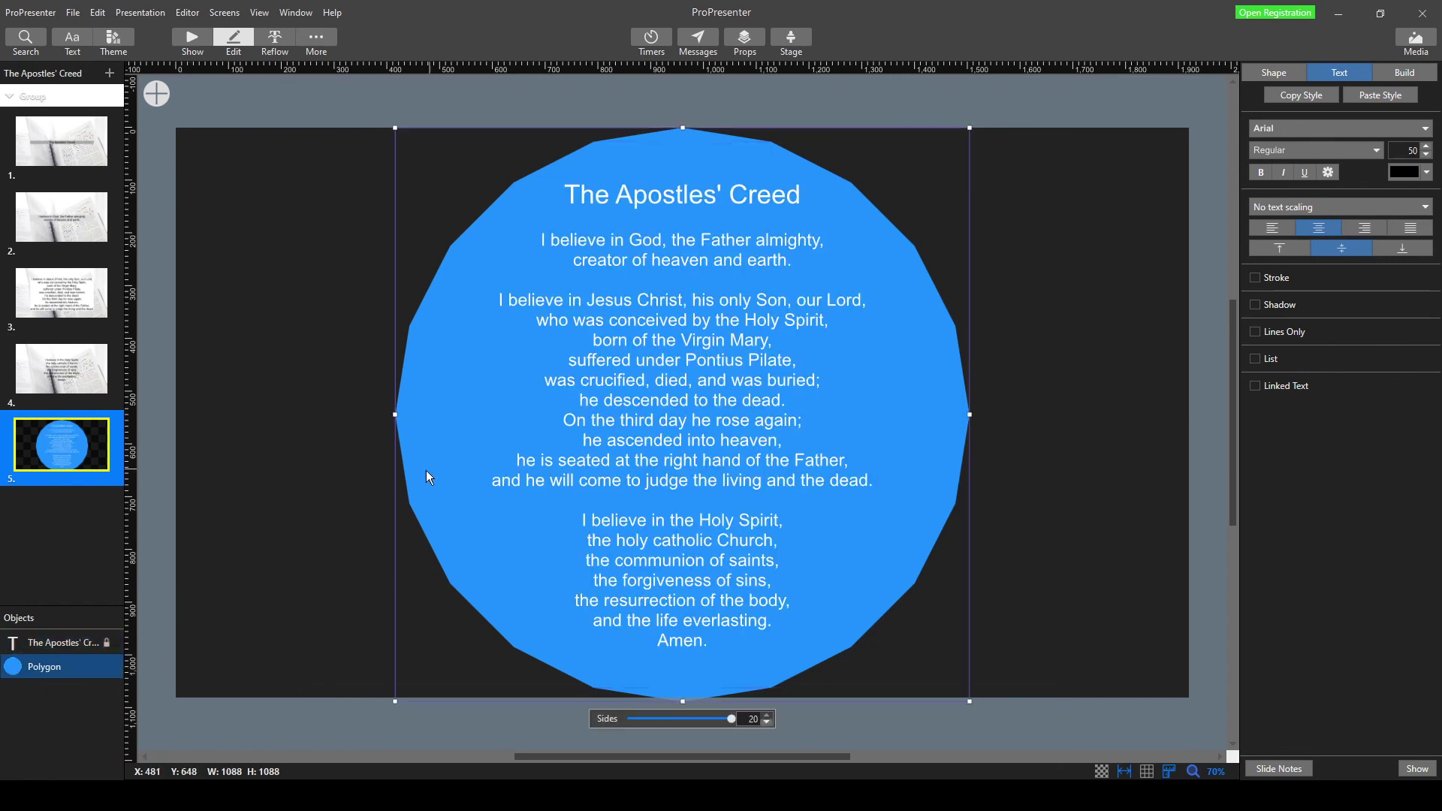
left_click(81, 646)
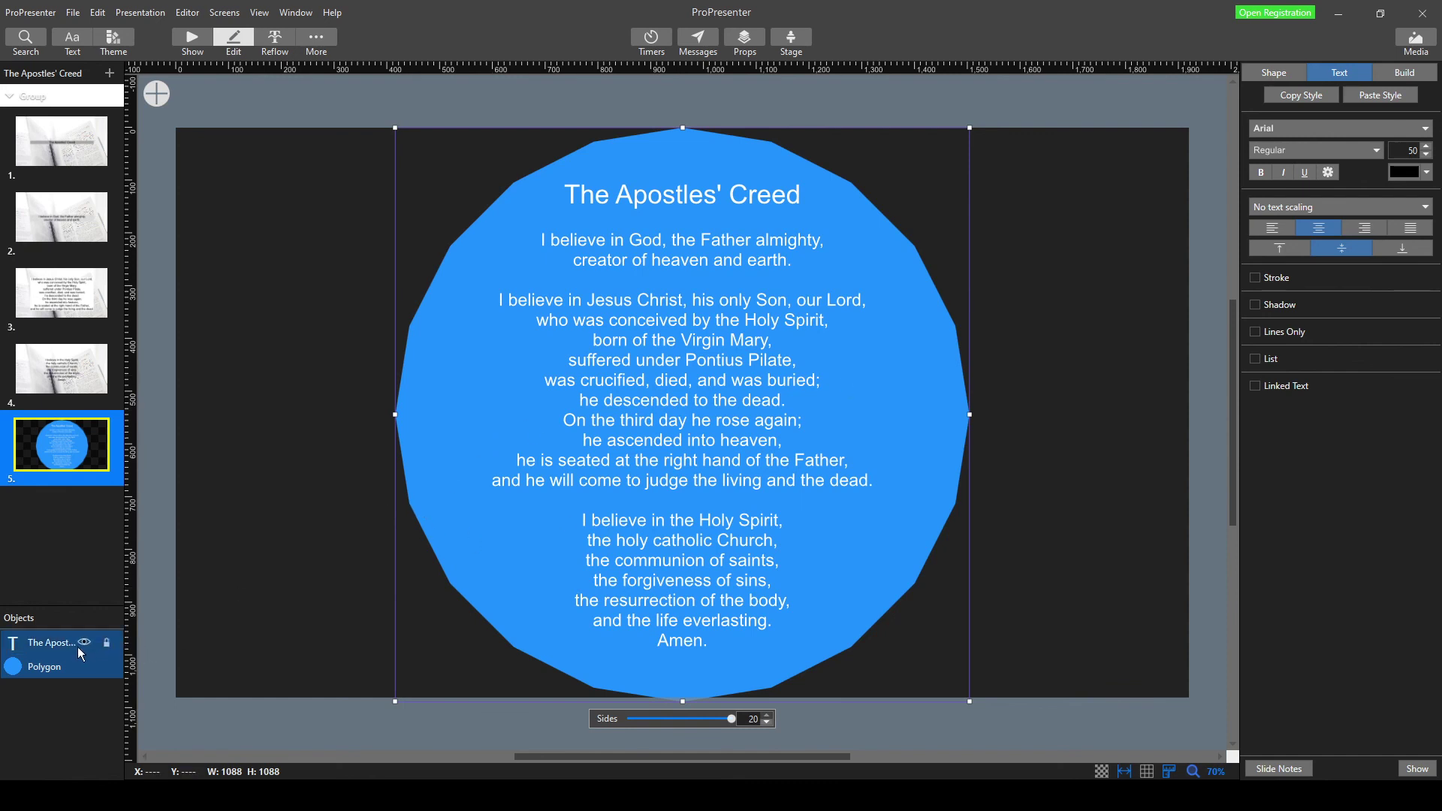
left_click(84, 643)
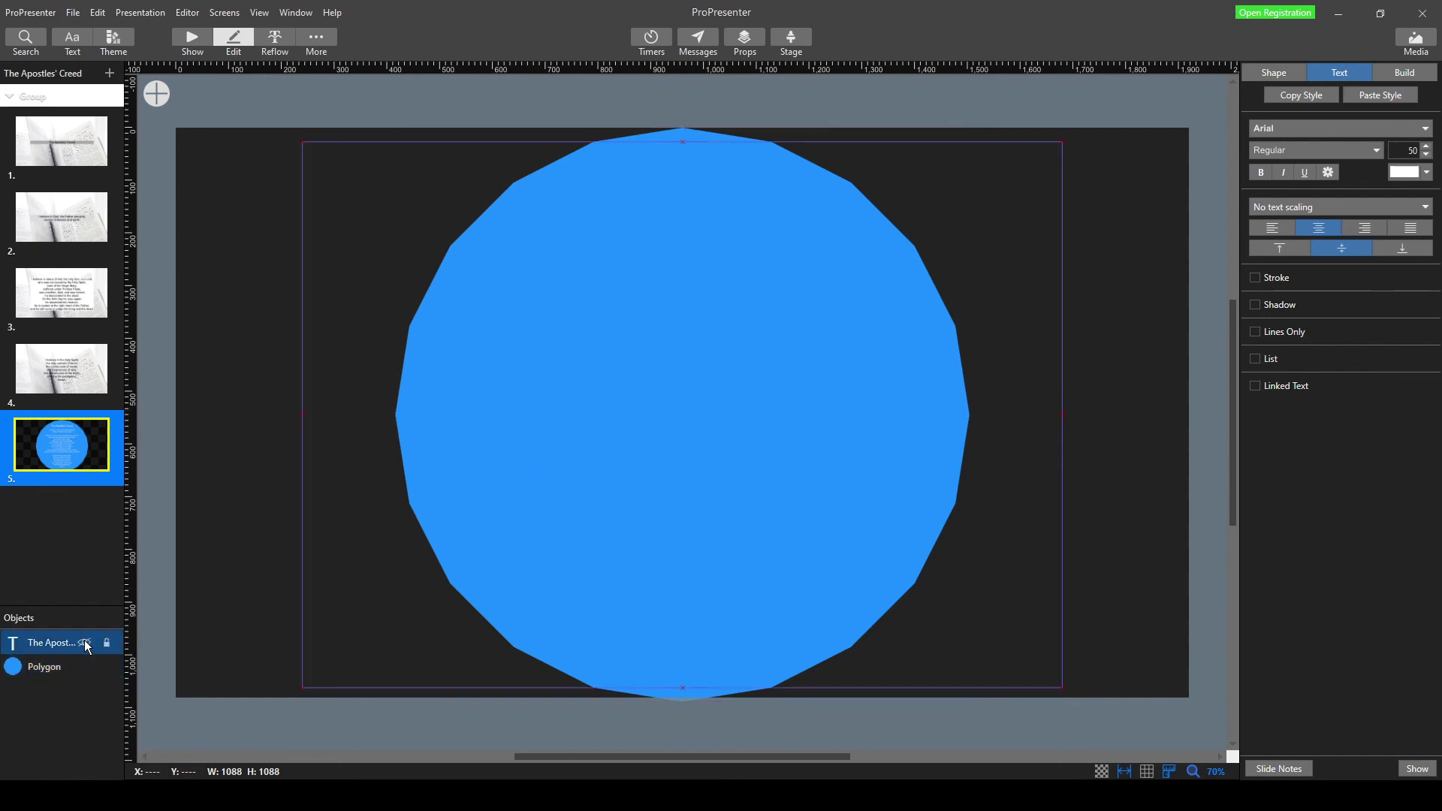
left_click(85, 644)
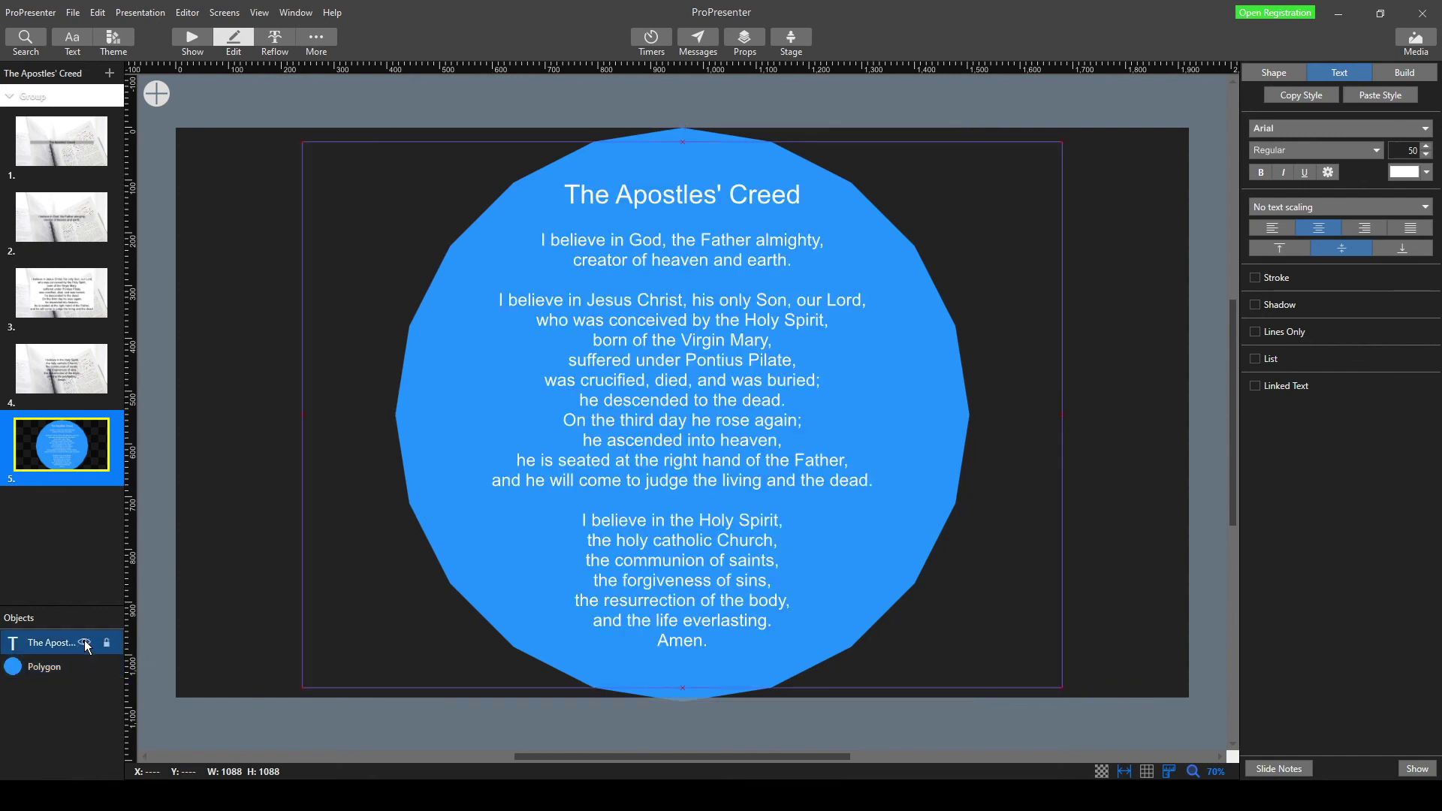
left_click(85, 644)
left_click(85, 644)
left_click(85, 644)
left_click(85, 643)
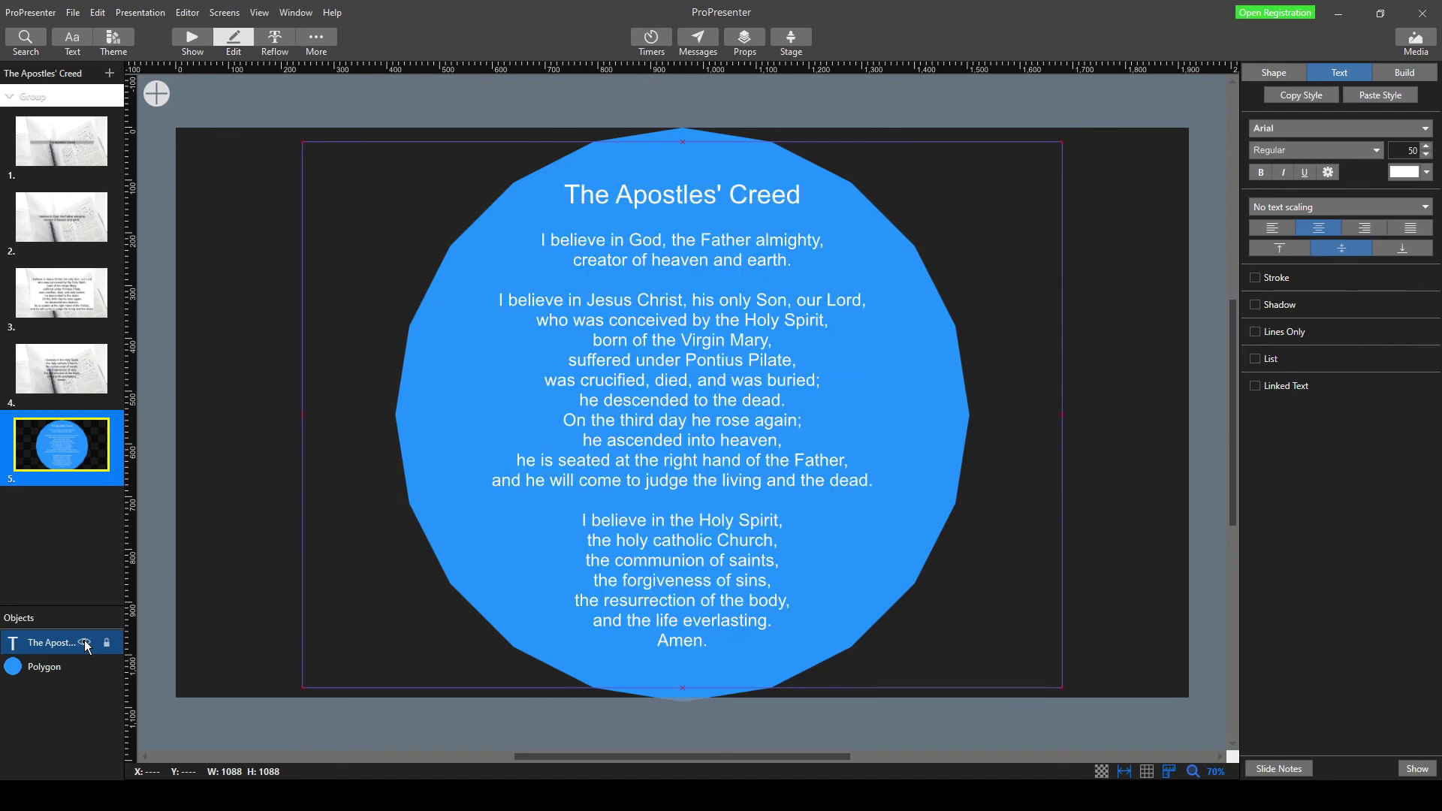
left_click(107, 673)
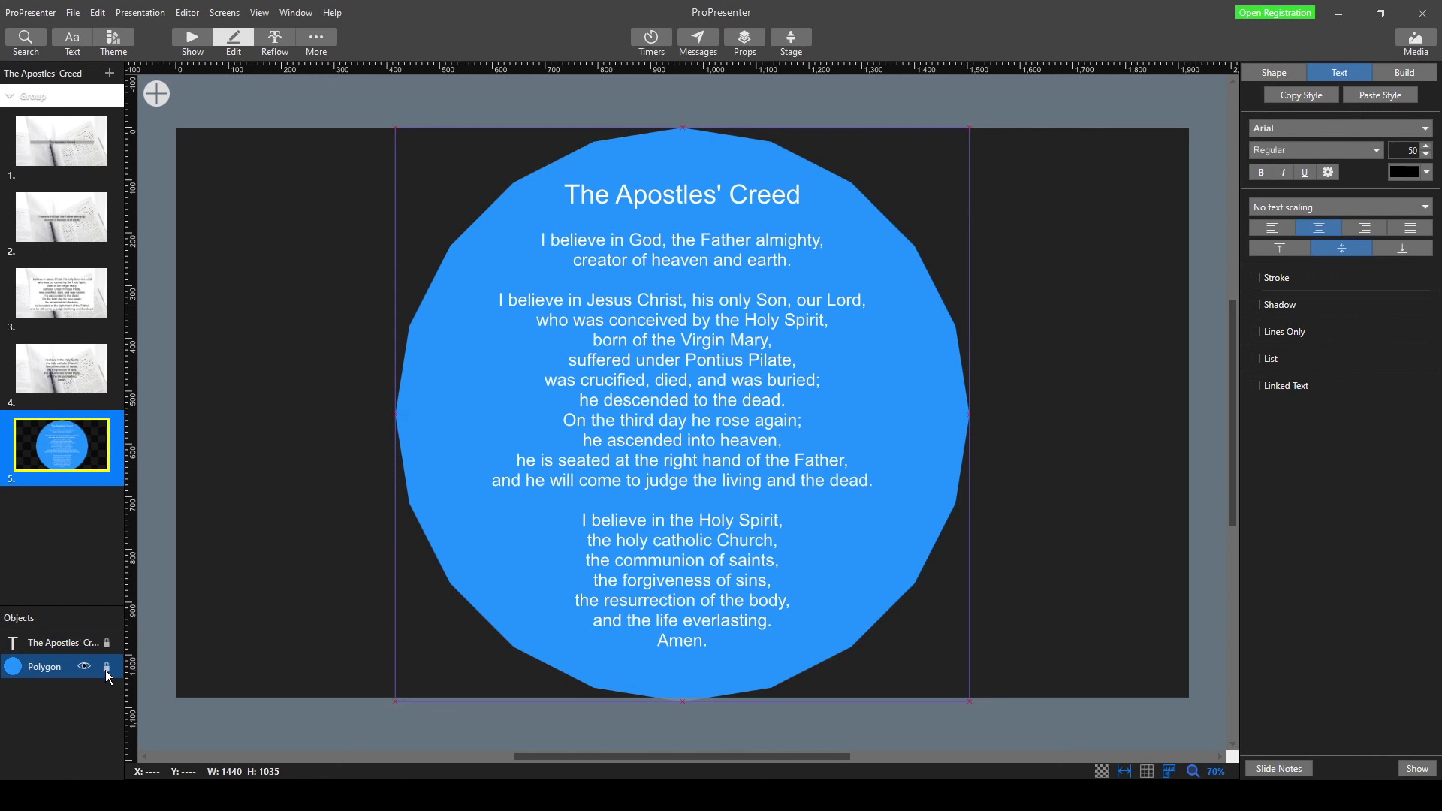
left_click(106, 647)
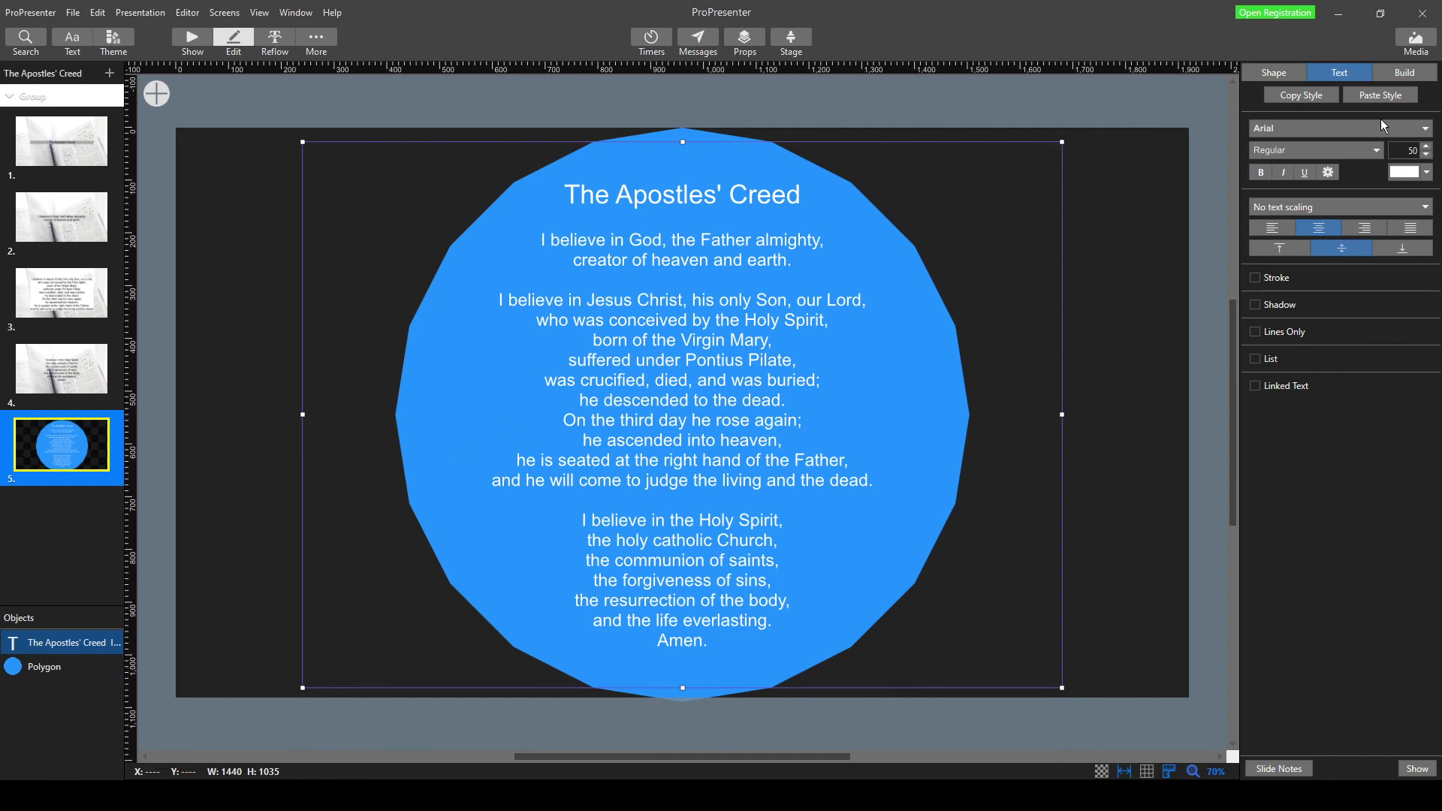
- Test the creed text in the polygon's blue, then set it back to White
left_click(1426, 172)
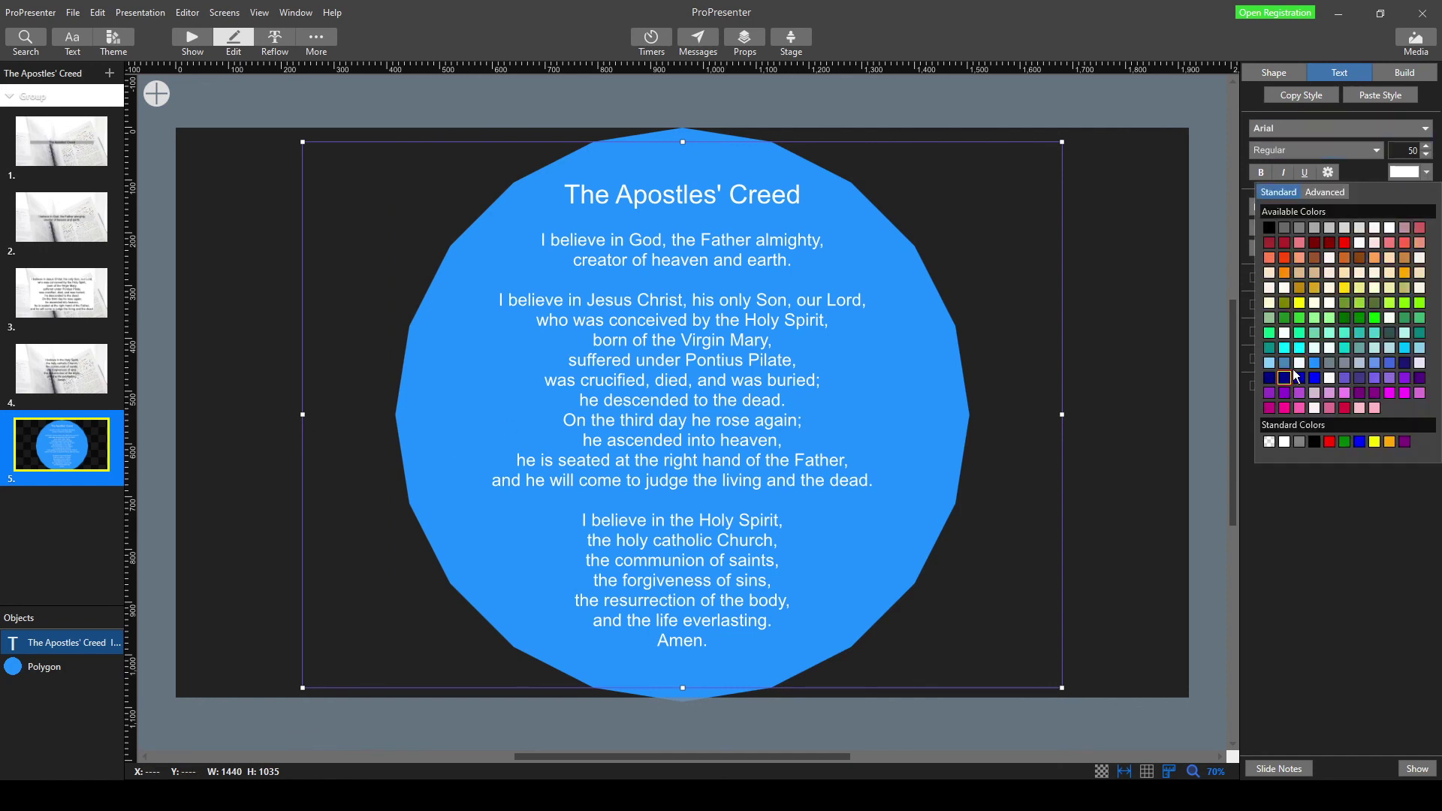
left_click(1314, 362)
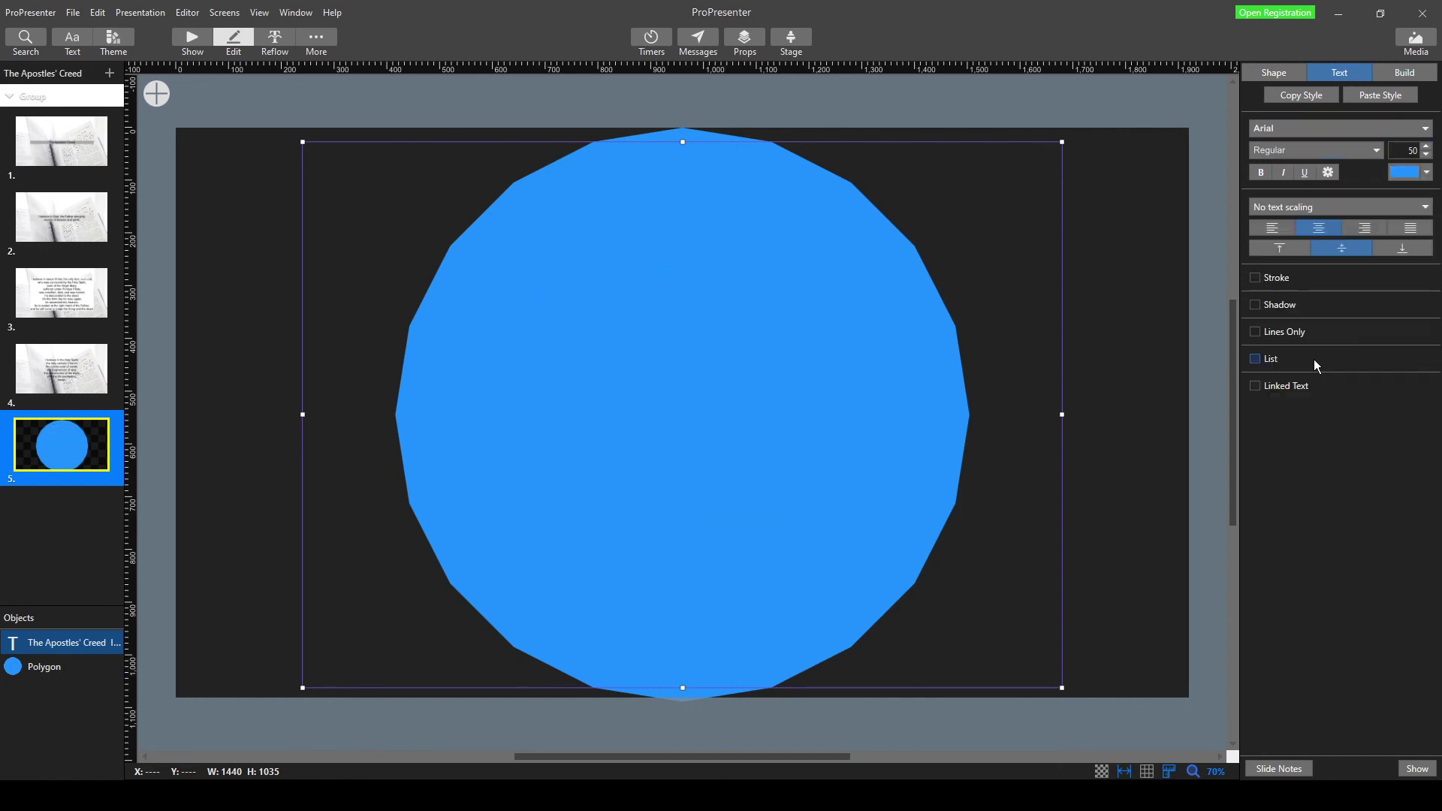
left_click(1426, 173)
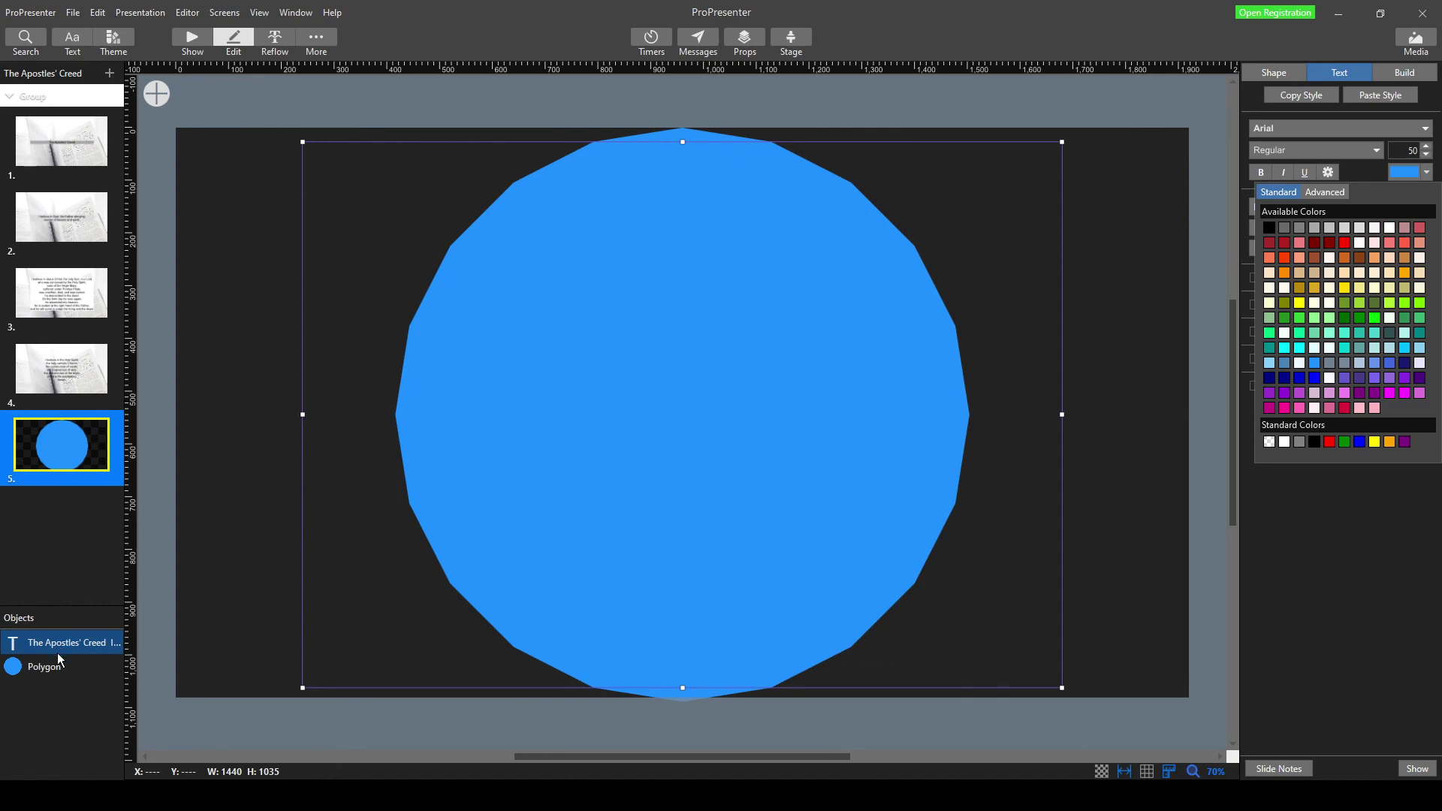
left_click(1285, 443)
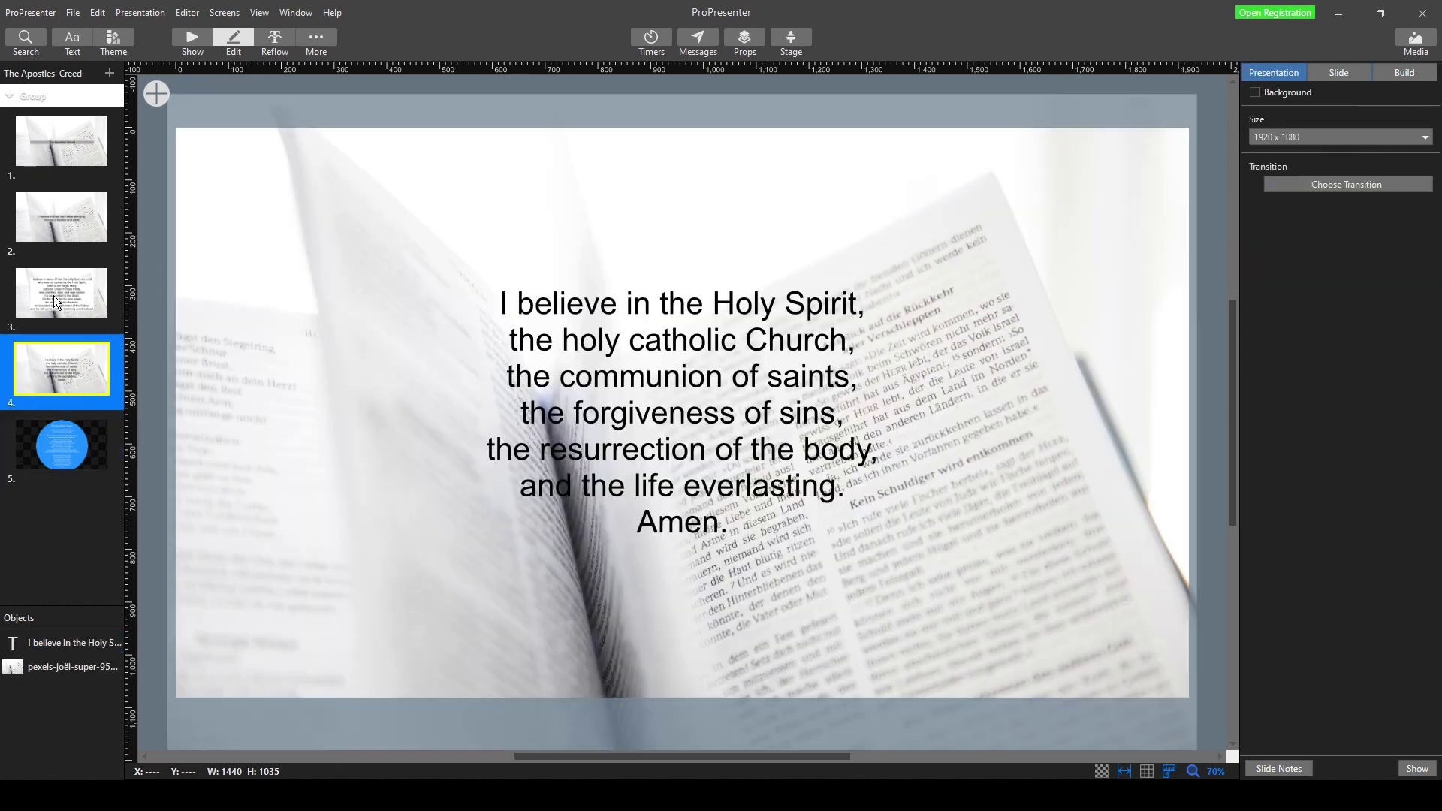
- Step back through slides 4, 3 and 2 to reach slide 1
left_click(27, 385)
left_click(52, 295)
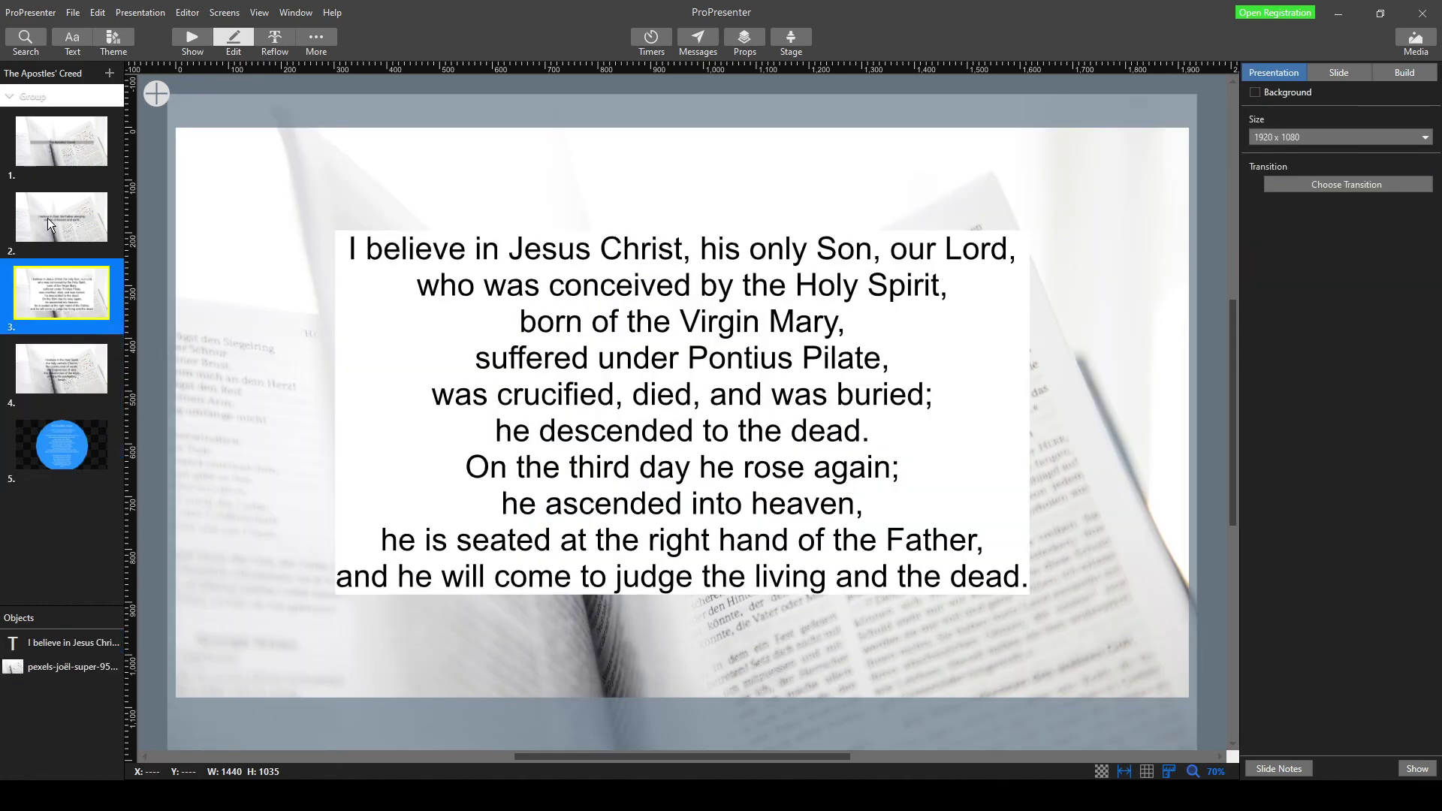
left_click(48, 218)
left_click(59, 134)
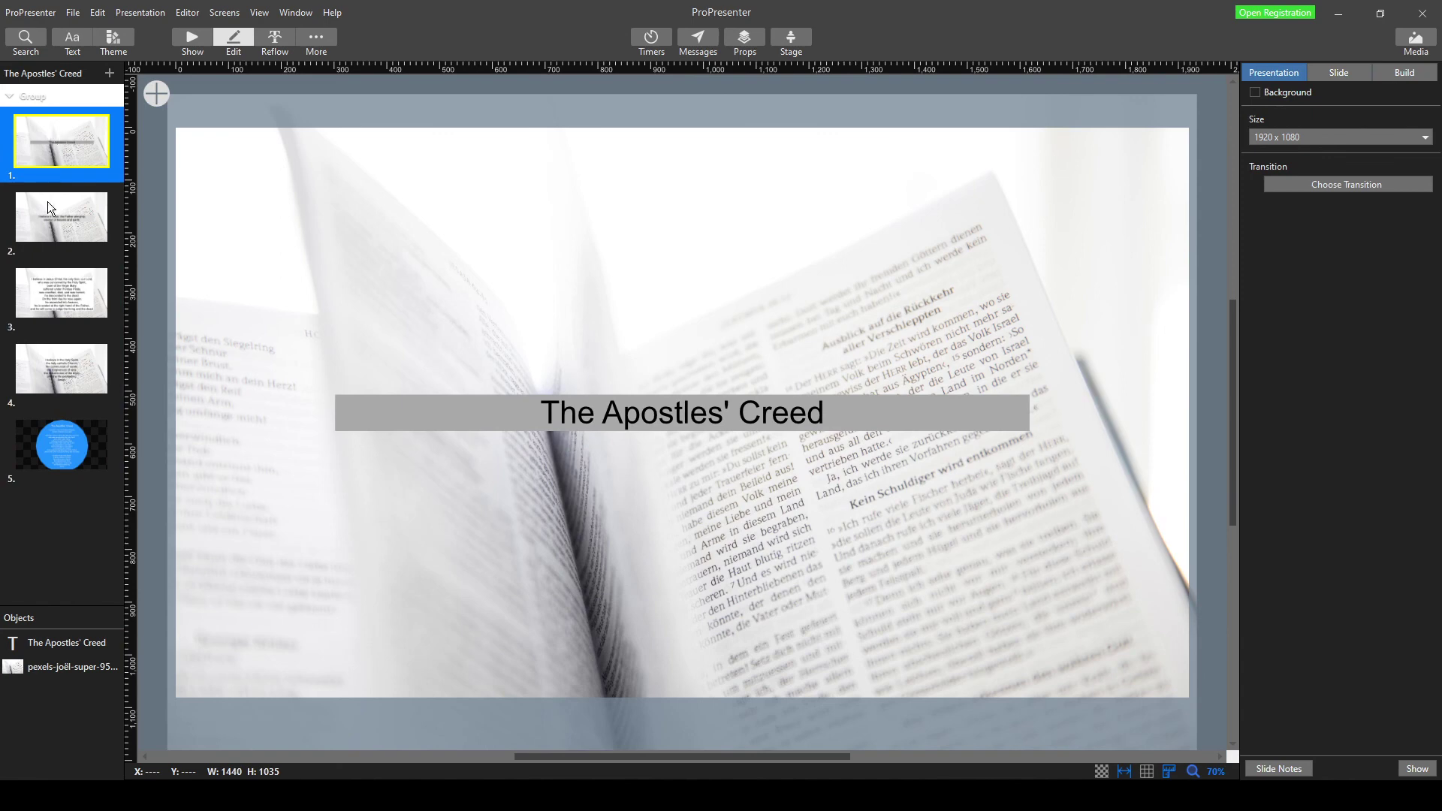